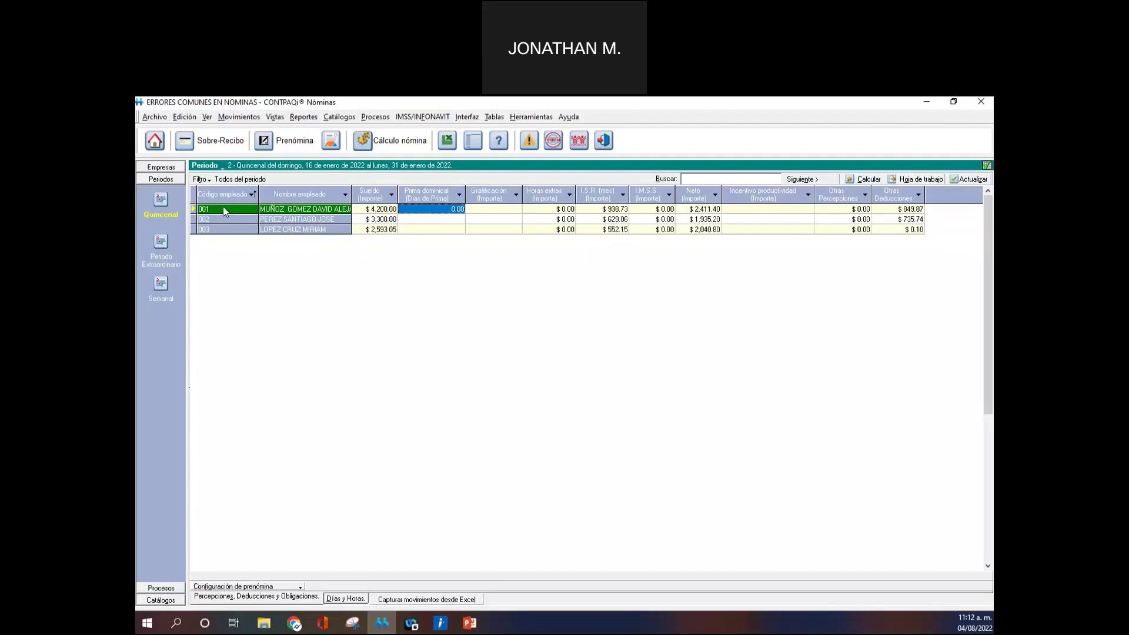
# Bring up the PowerPoint errors slides, then minimize PowerPoint to return to the CONTPAQi payroll grid
pyautogui.click(461, 622)
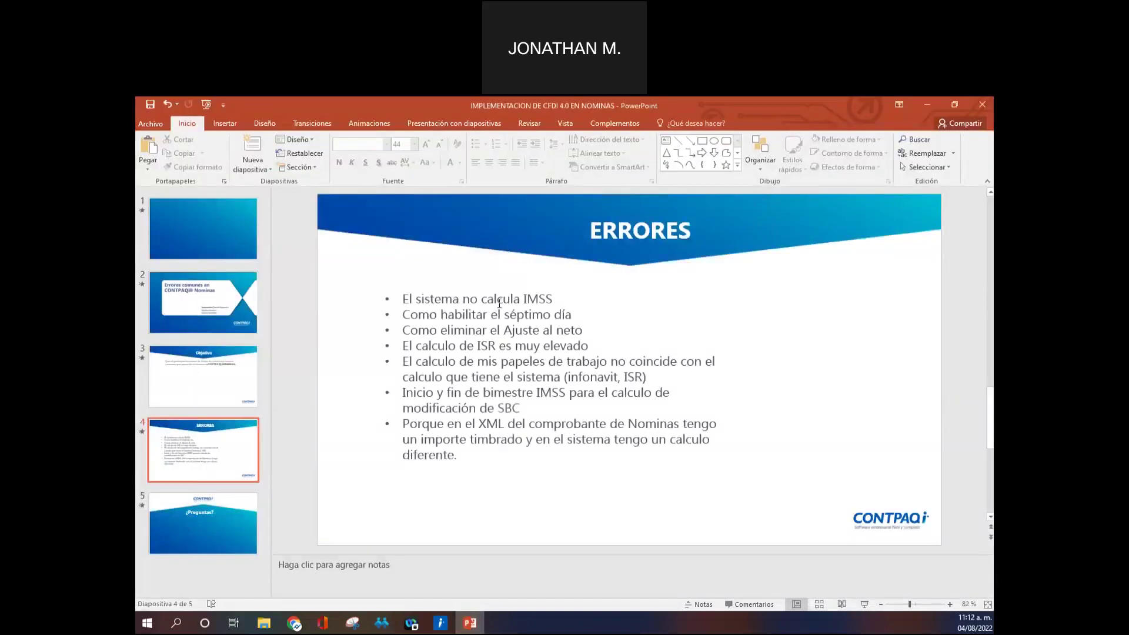
pyautogui.click(464, 624)
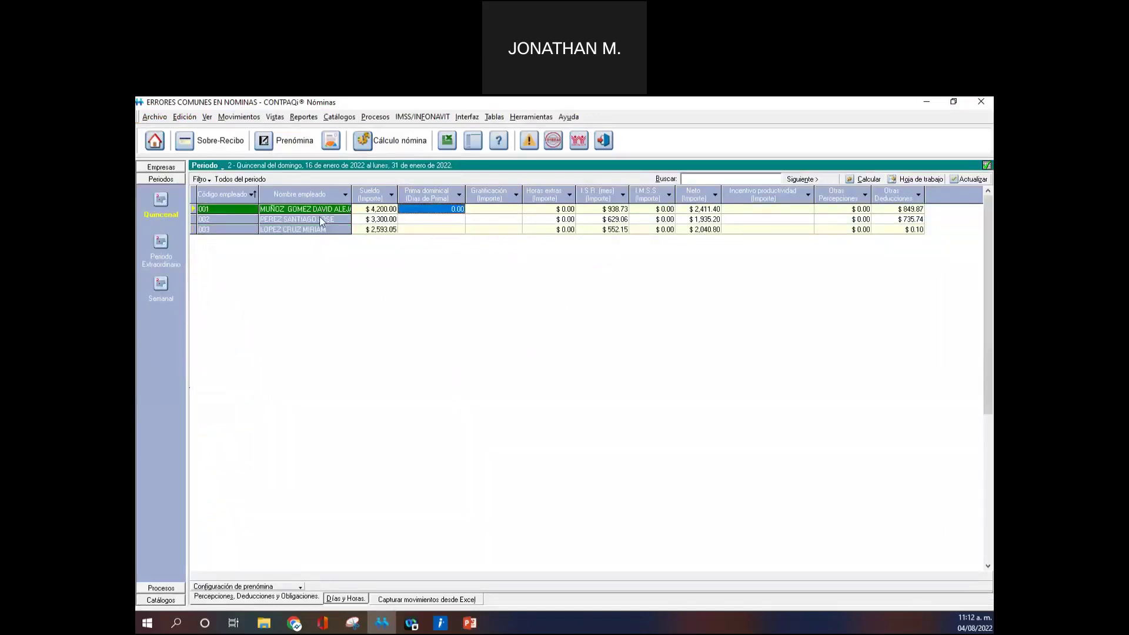
pyautogui.rightClick(315, 209)
pyautogui.click(364, 218)
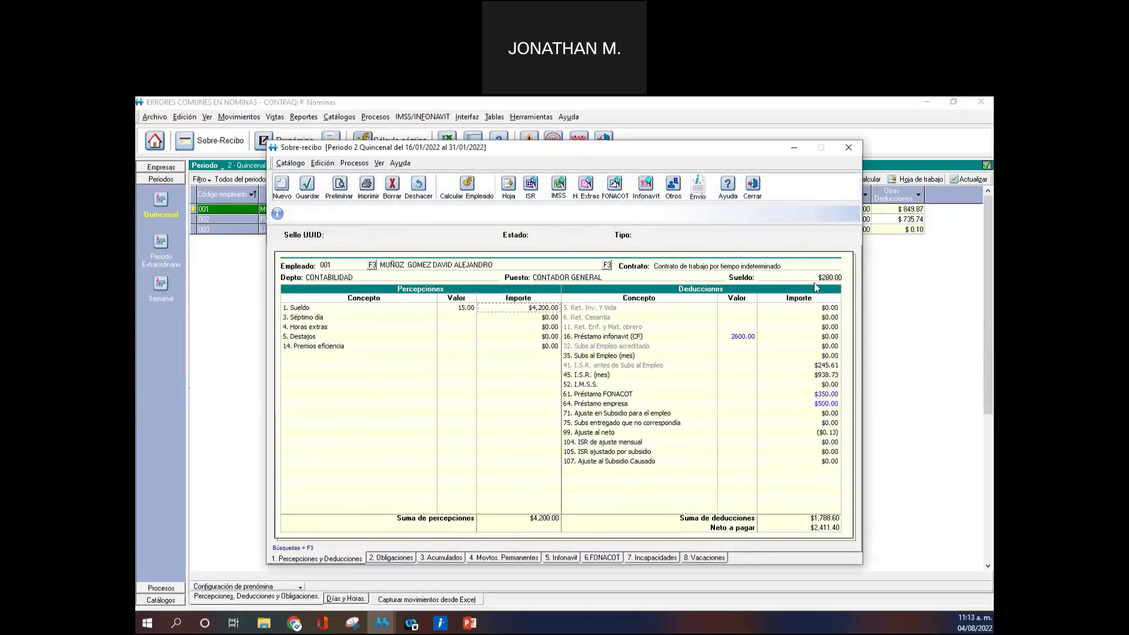
pyautogui.click(524, 316)
pyautogui.click(599, 385)
pyautogui.click(848, 147)
pyautogui.rightClick(332, 200)
# Clear employee 001's SBC Parte Fija and let F10 recalculate it to 292.6575342465
pyautogui.rightClick(319, 209)
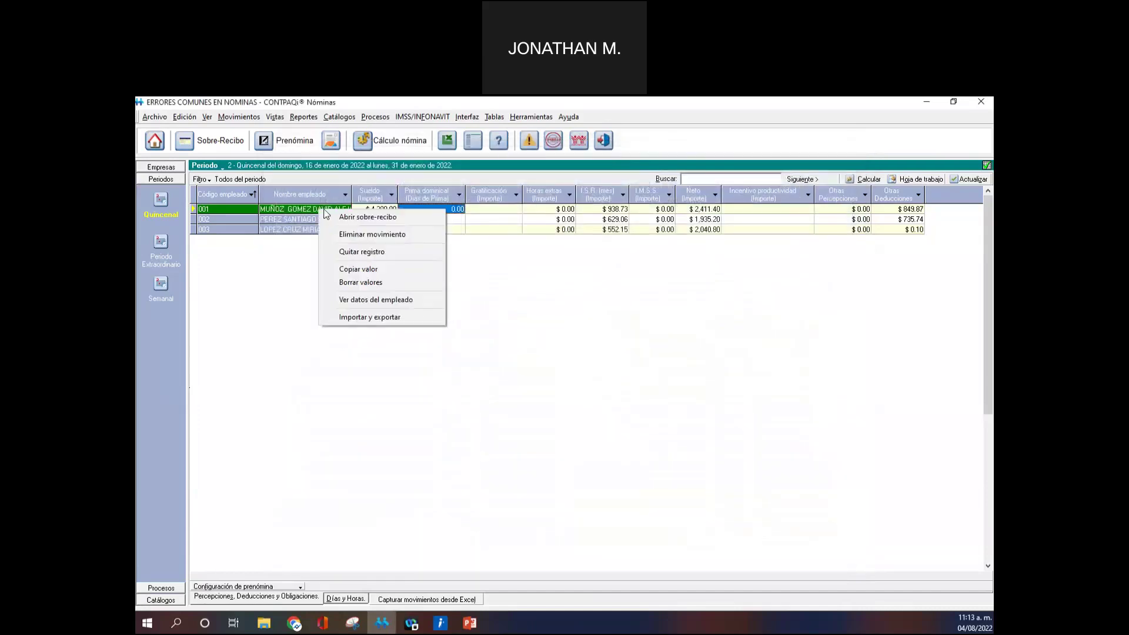
pyautogui.click(372, 300)
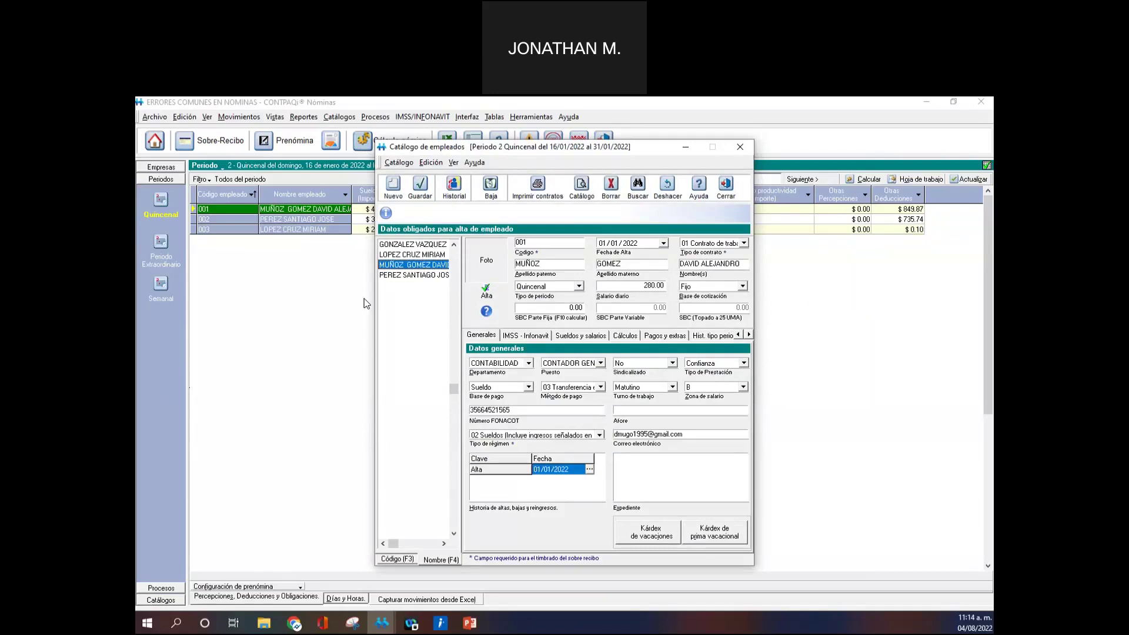
pyautogui.click(579, 308)
pyautogui.press('F10')
# Save employee 001's new SBC and recalculate the pay slip, giving I.M.S.S. $112.74
pyautogui.click(420, 187)
pyautogui.click(726, 186)
pyautogui.rightClick(323, 208)
pyautogui.click(359, 216)
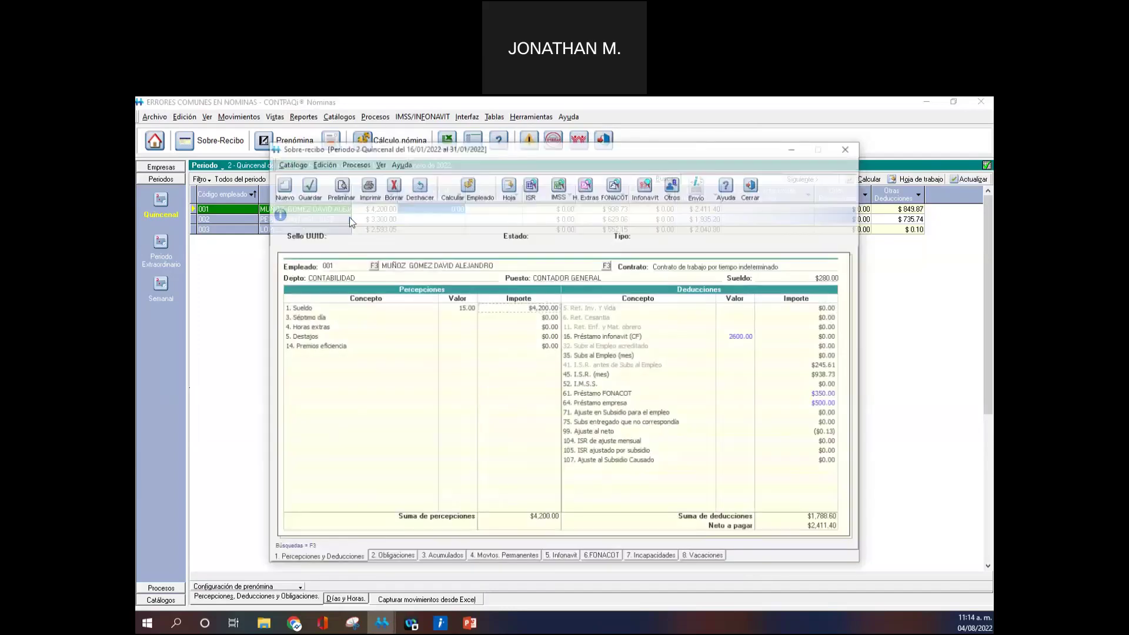
pyautogui.click(478, 194)
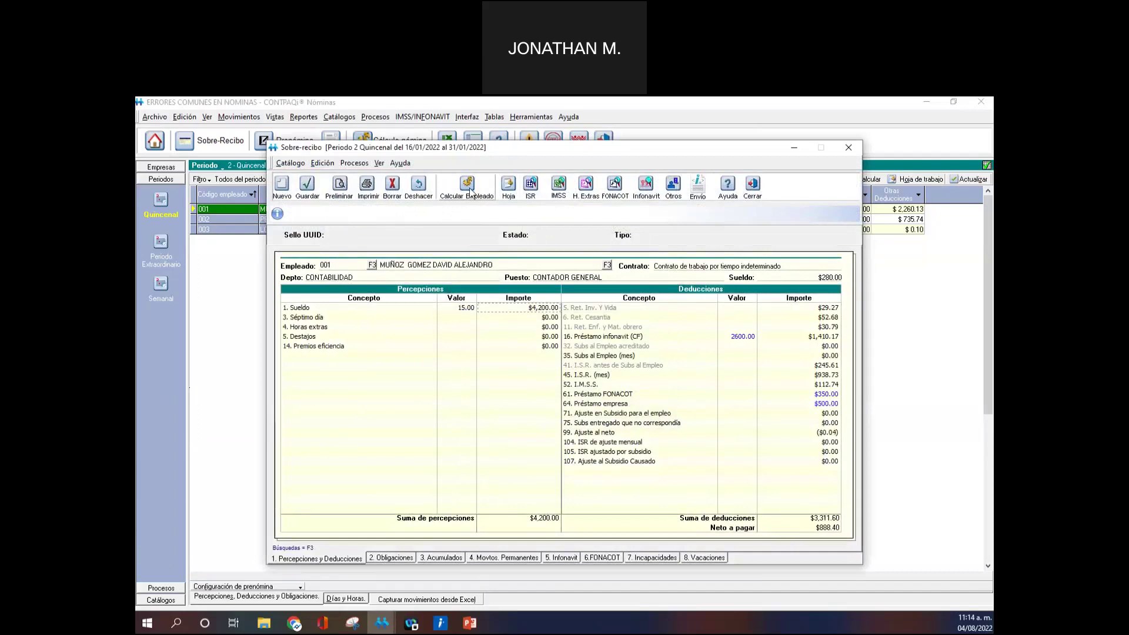
pyautogui.click(787, 387)
pyautogui.click(752, 186)
# Open employee 002's pay slip and check its I.M.S.S. amount
pyautogui.click(319, 220)
pyautogui.rightClick(320, 220)
pyautogui.click(353, 241)
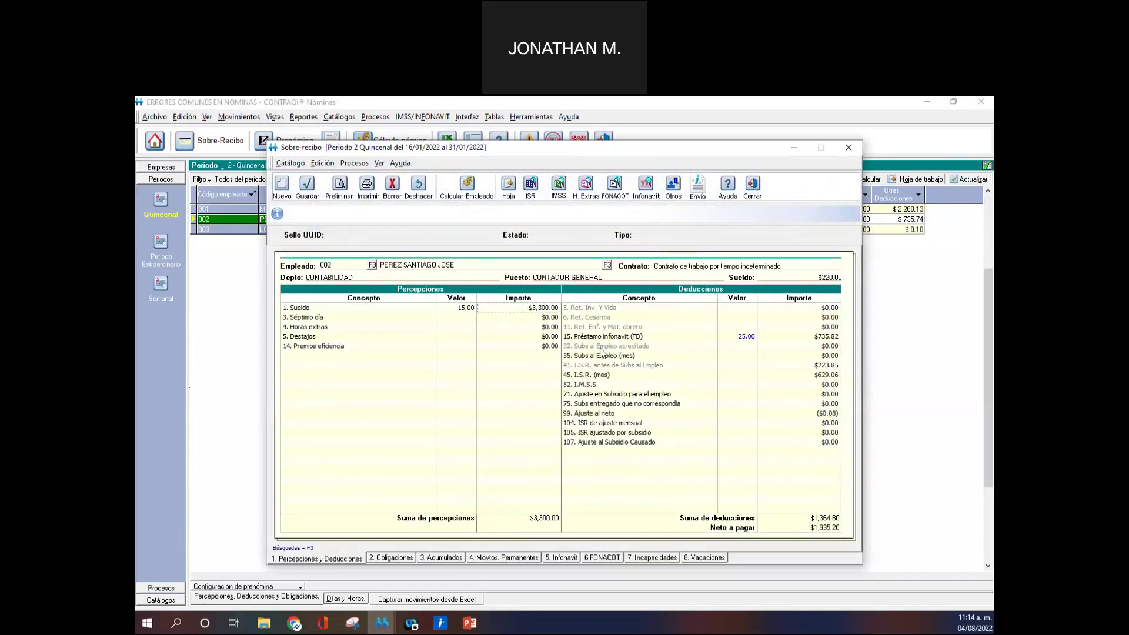
pyautogui.click(595, 384)
# Review employee 002's record: 229.95 fixed SBC on a 220.00 daily salary
pyautogui.click(752, 185)
pyautogui.rightClick(292, 217)
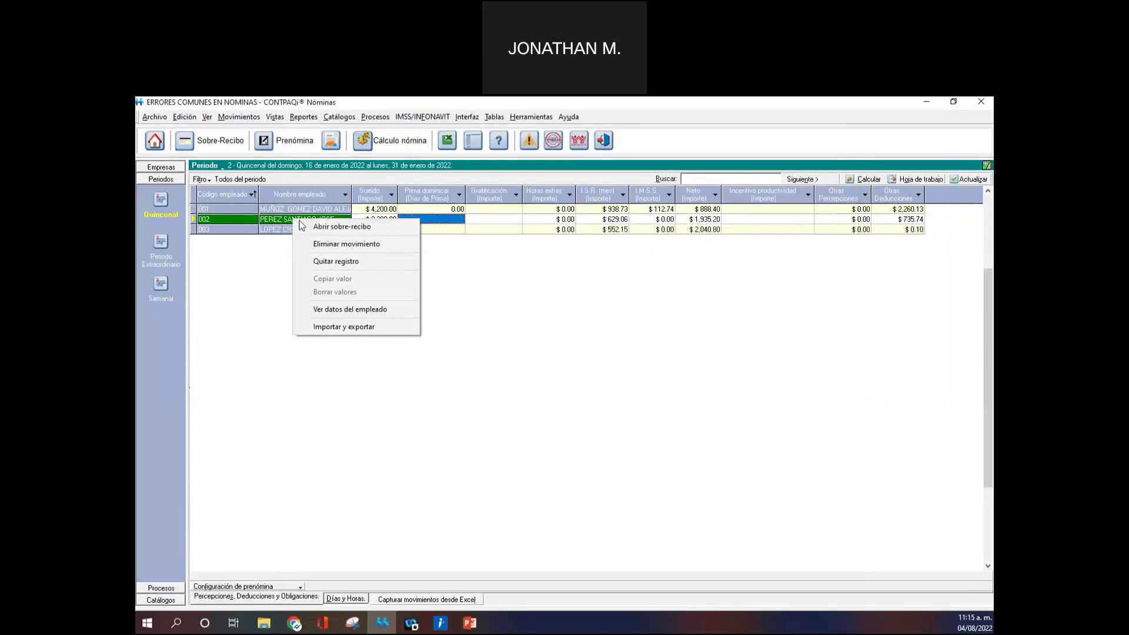
pyautogui.click(370, 310)
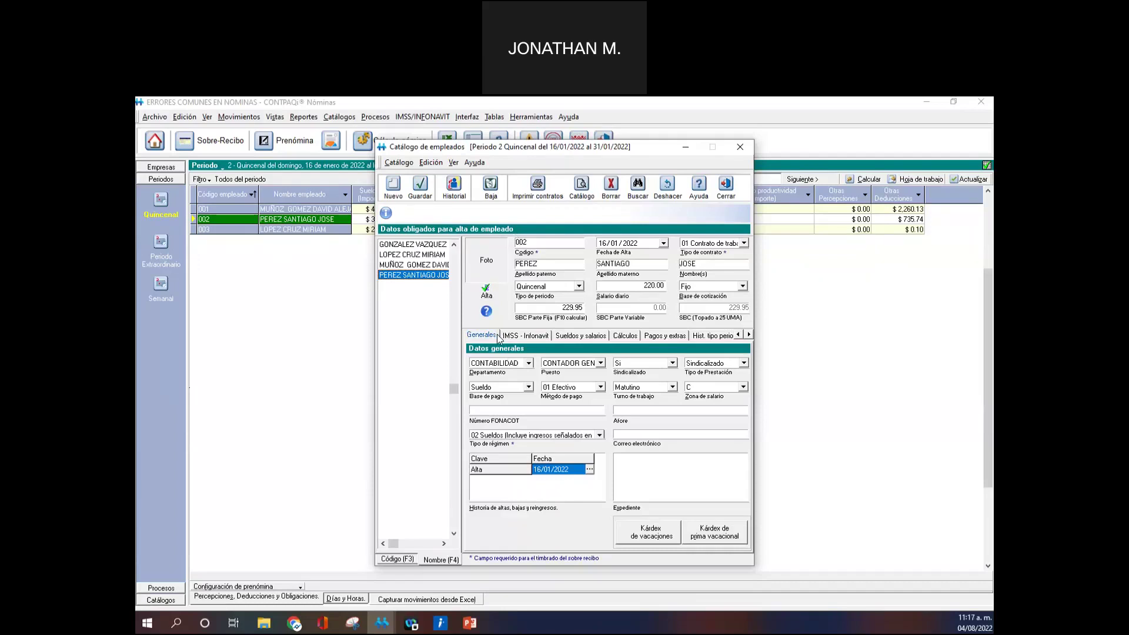
pyautogui.click(726, 187)
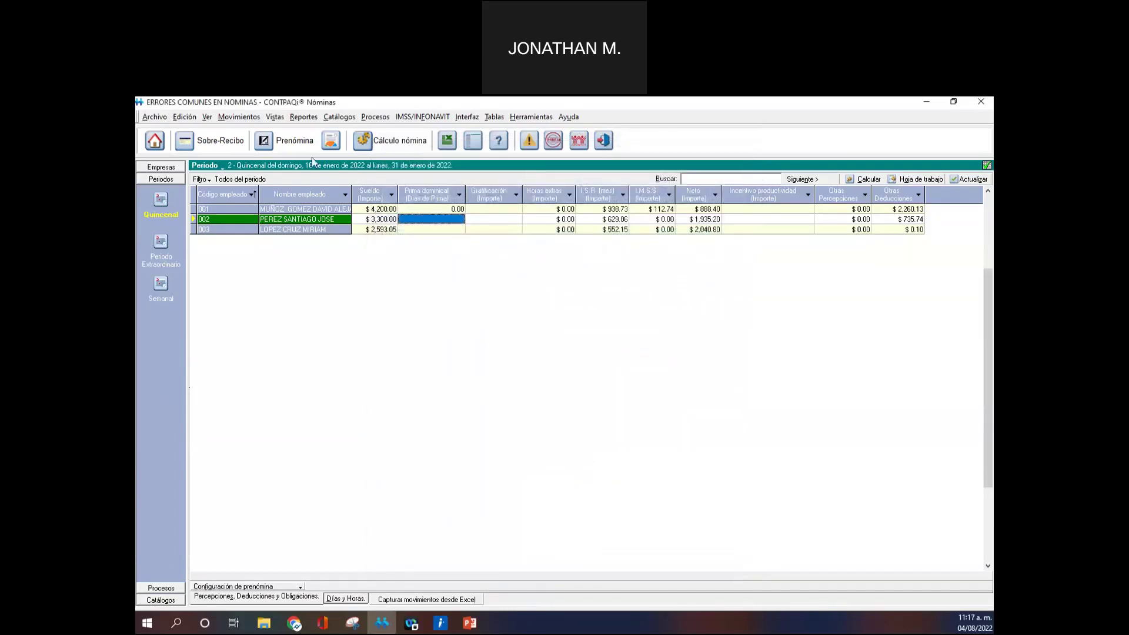
# Check the company catalog's general salary zone is B, then open the company tables catalog
pyautogui.click(156, 117)
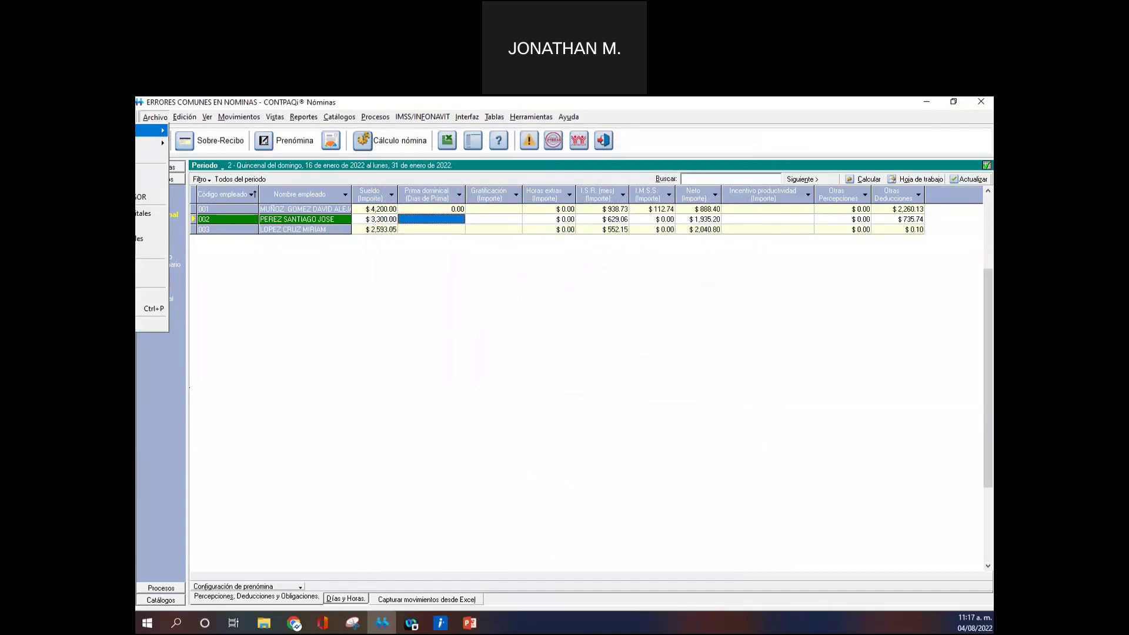
pyautogui.click(152, 130)
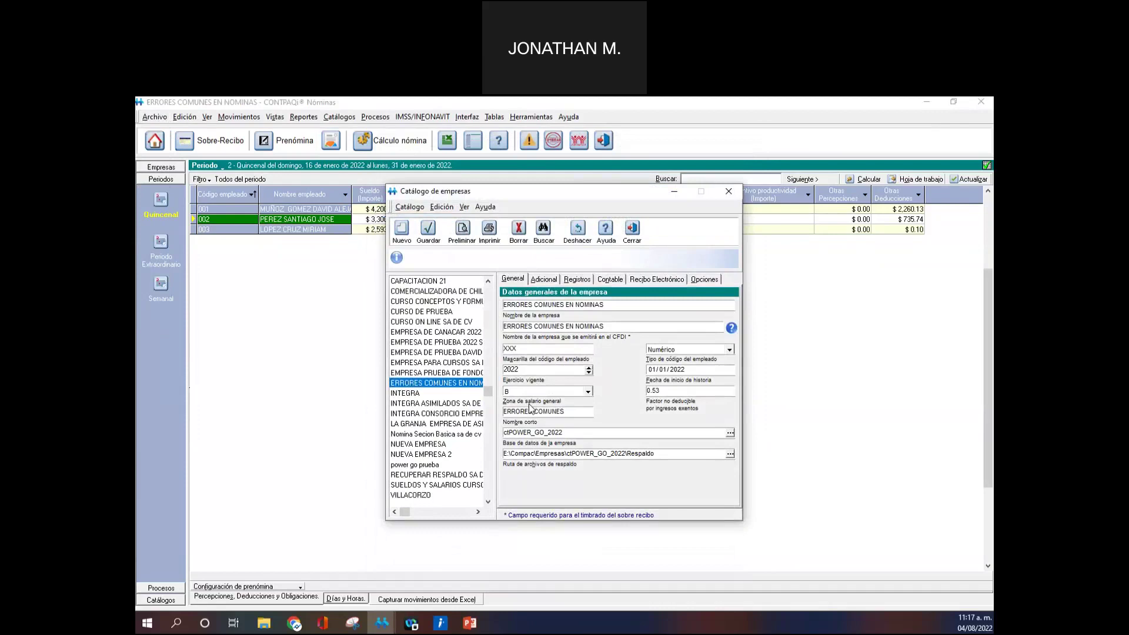
pyautogui.click(588, 391)
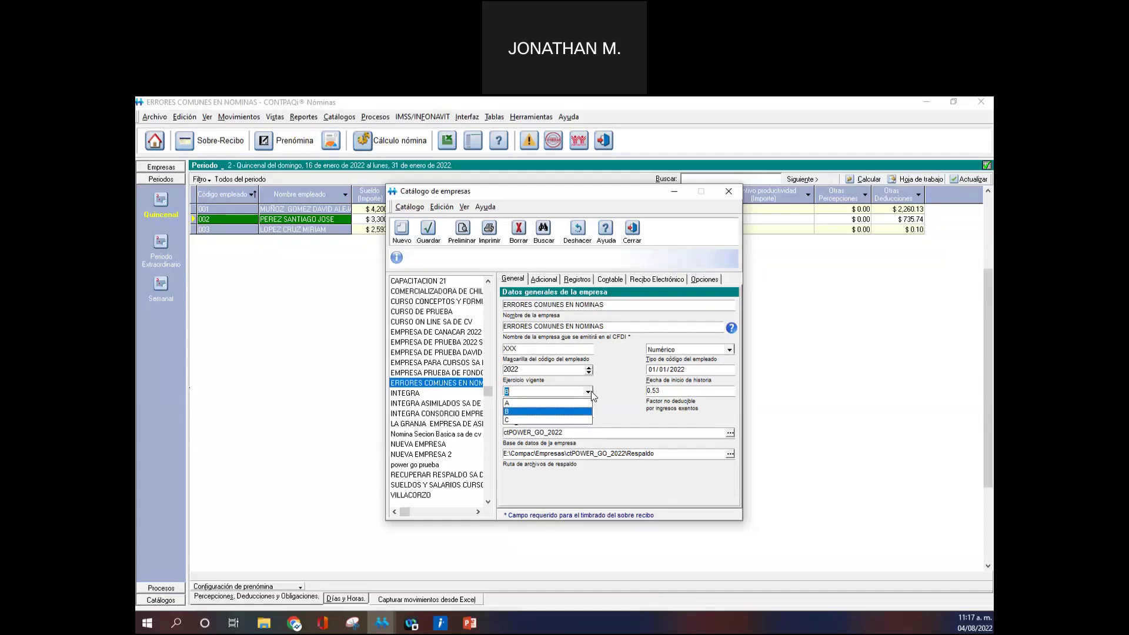
pyautogui.click(614, 390)
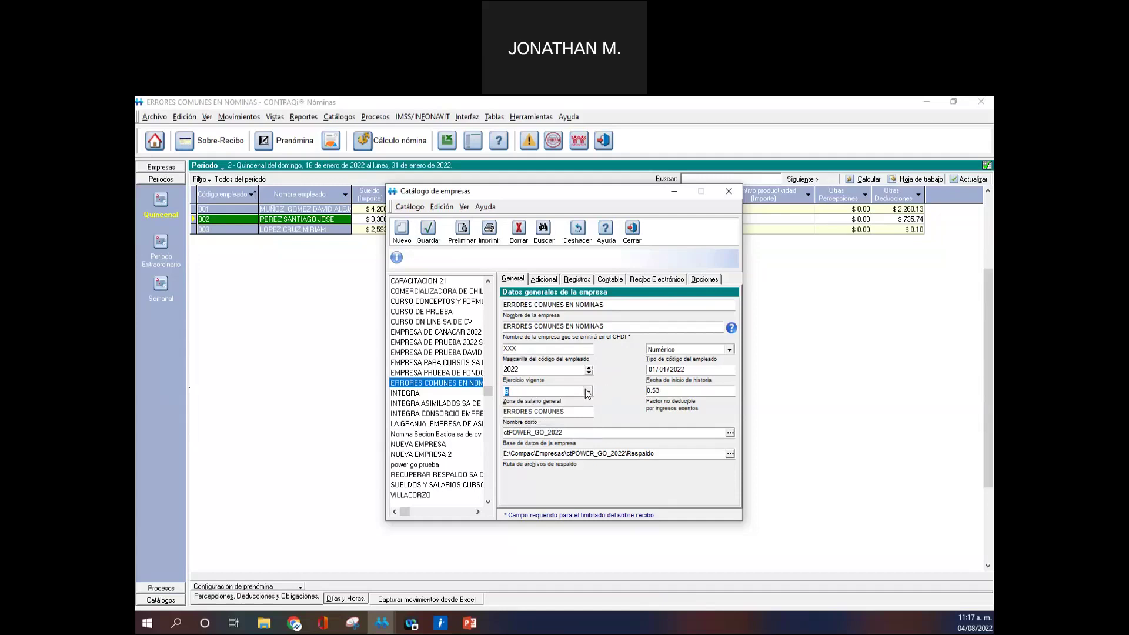
pyautogui.click(586, 391)
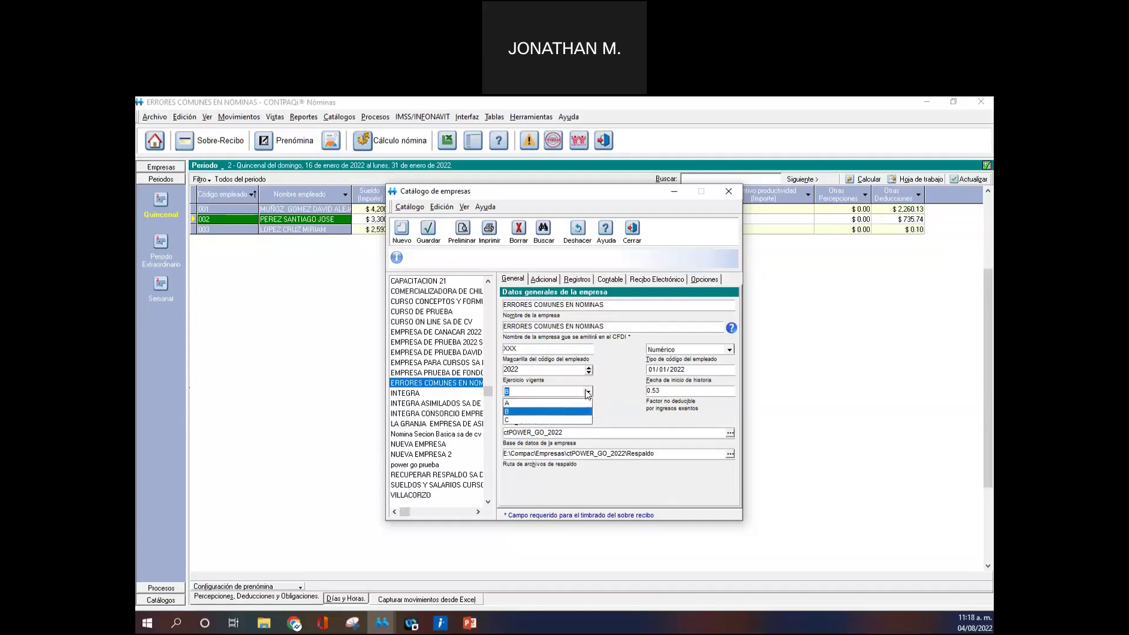
pyautogui.click(632, 231)
pyautogui.click(632, 231)
pyautogui.click(497, 118)
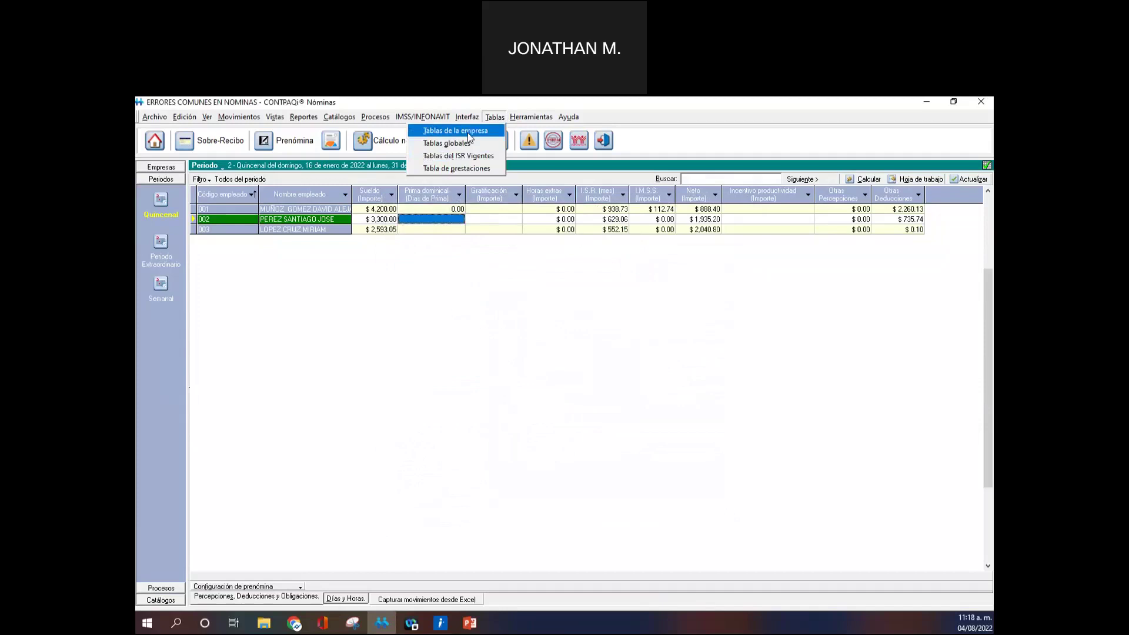
pyautogui.click(467, 131)
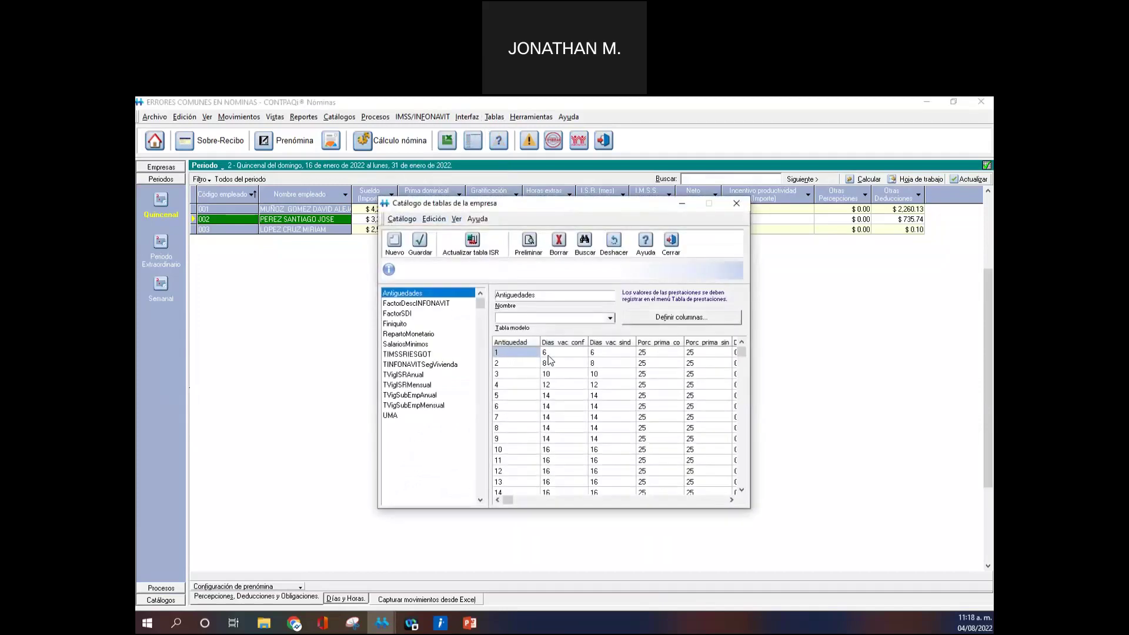
# Review the SalariosMinimos table (2022: 172.87 / 260.34) and close the tables catalog
pyautogui.click(413, 344)
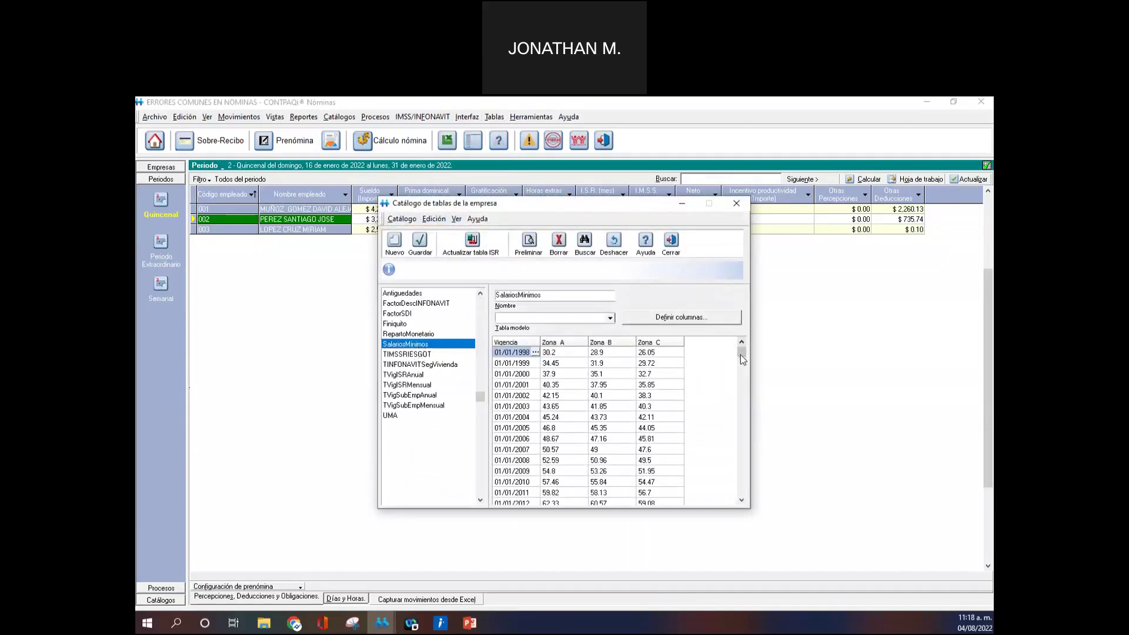
pyautogui.click(740, 412)
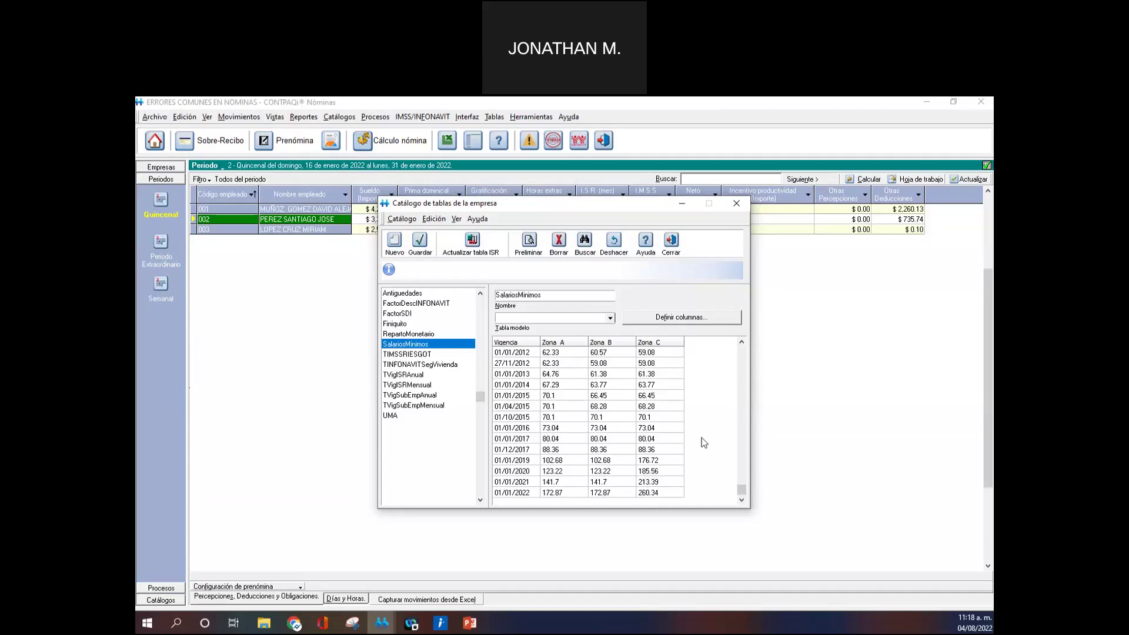
pyautogui.click(670, 241)
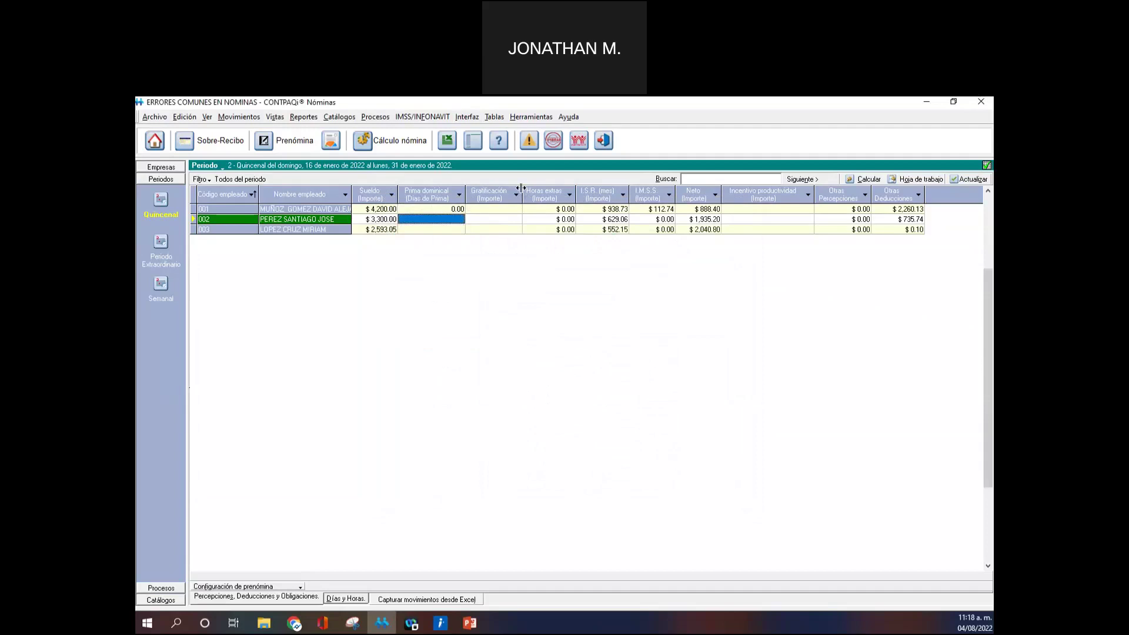
pyautogui.rightClick(314, 221)
pyautogui.click(364, 311)
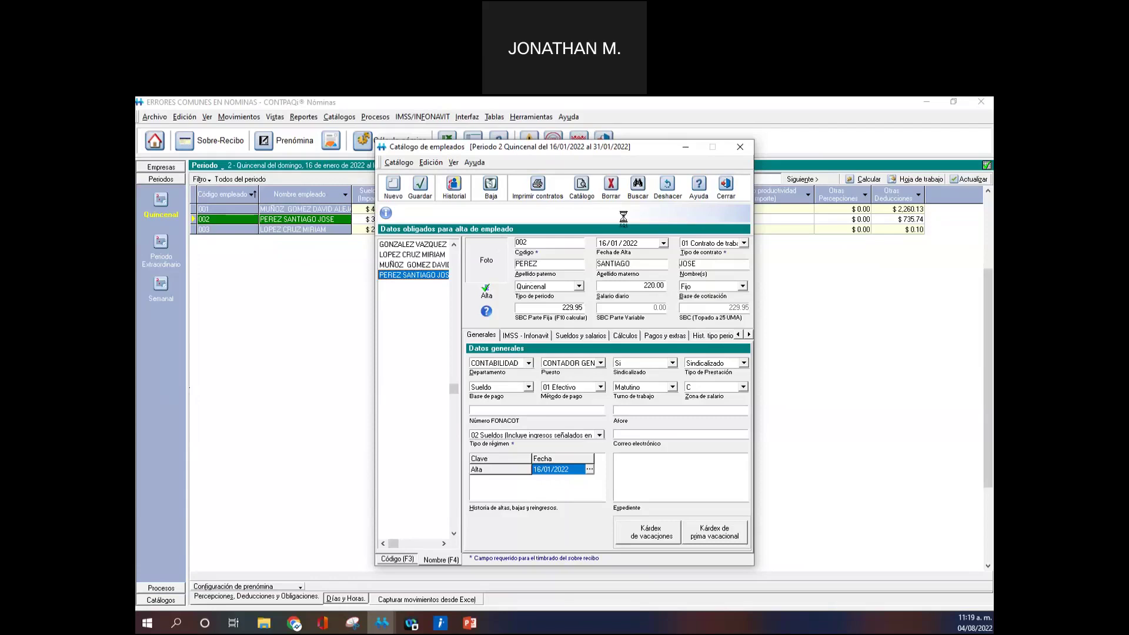
pyautogui.click(725, 187)
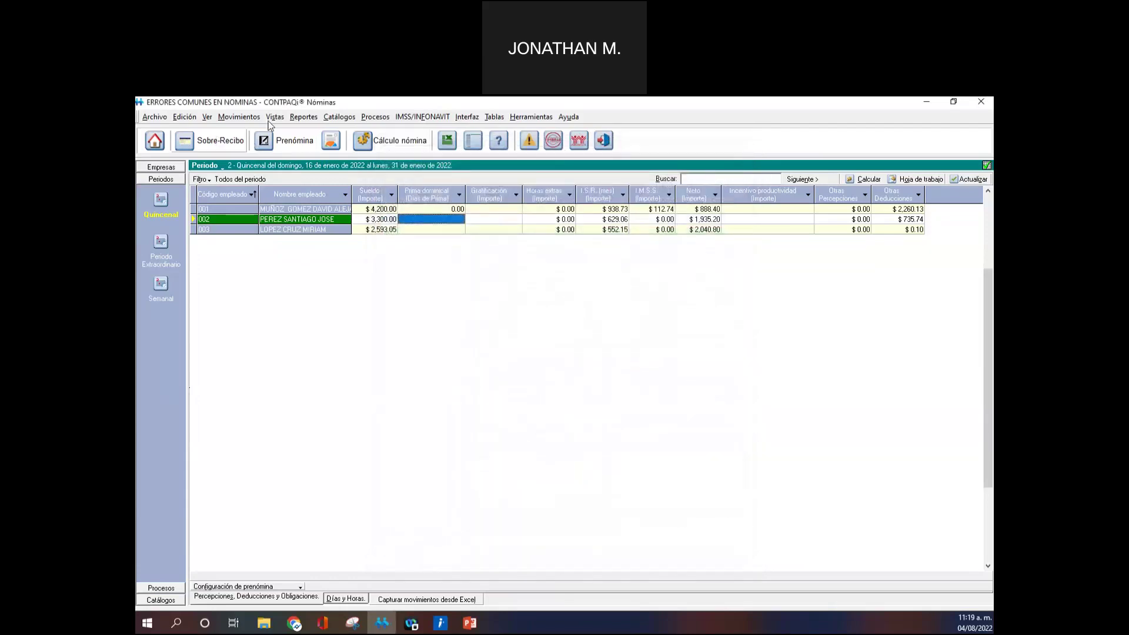
pyautogui.doubleClick(541, 104)
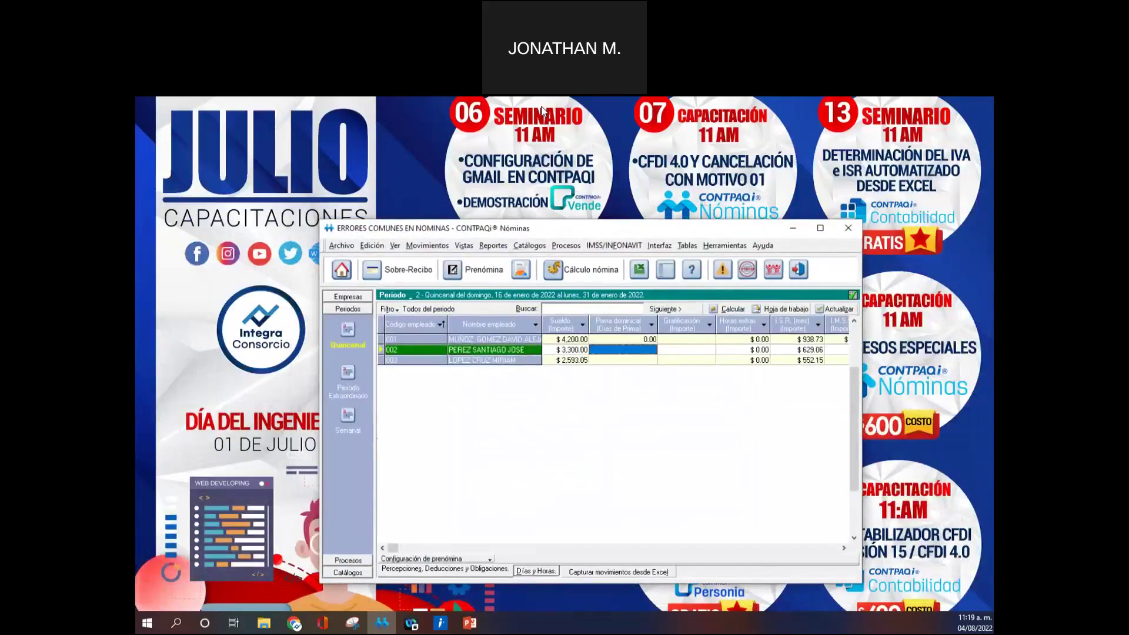
pyautogui.click(354, 252)
pyautogui.click(233, 271)
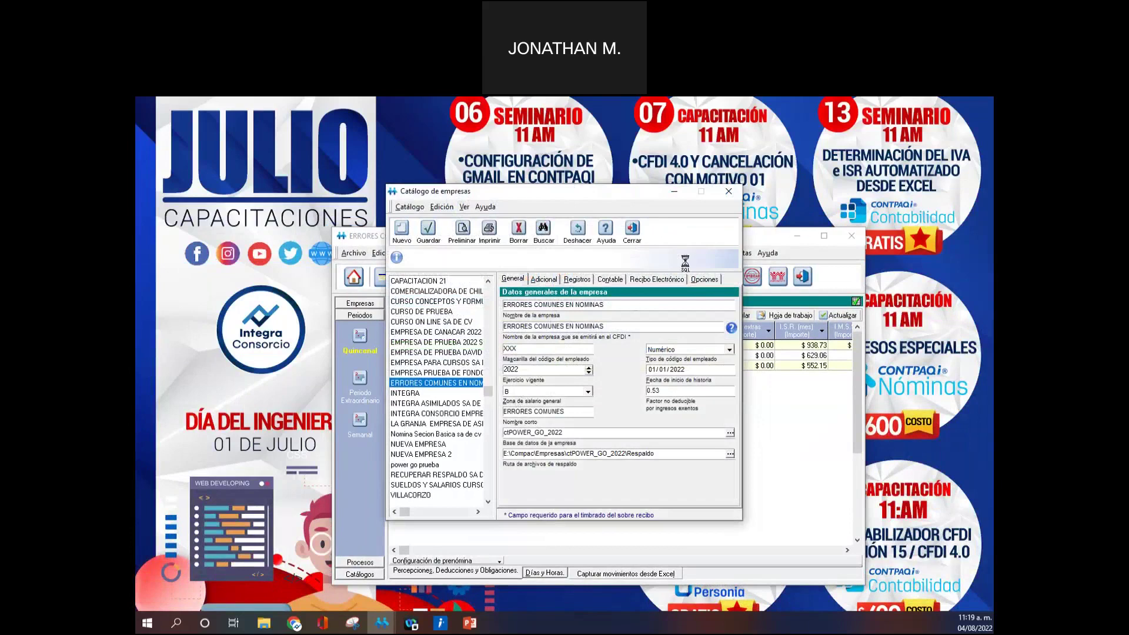
pyautogui.click(631, 231)
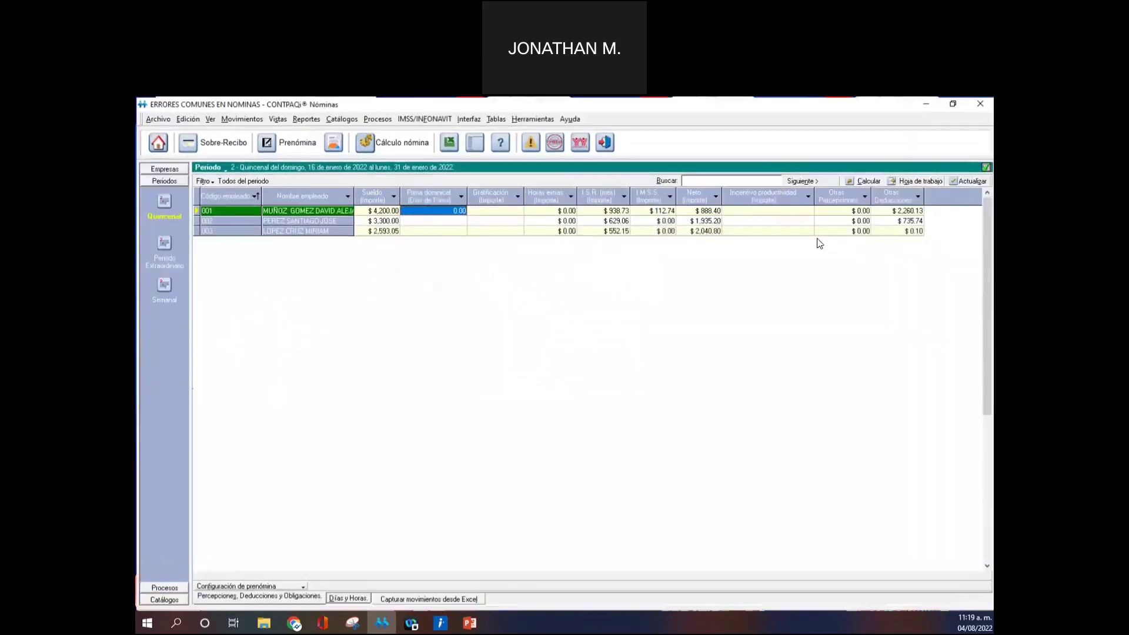
# Open employee 002's employee data record
pyautogui.click(333, 222)
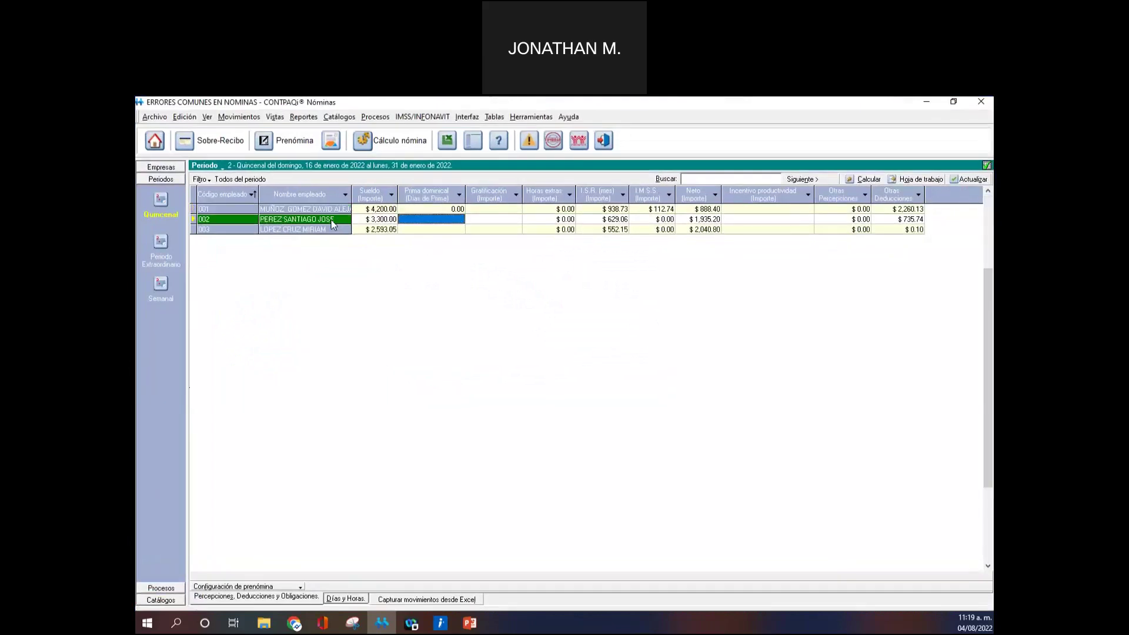
pyautogui.rightClick(331, 220)
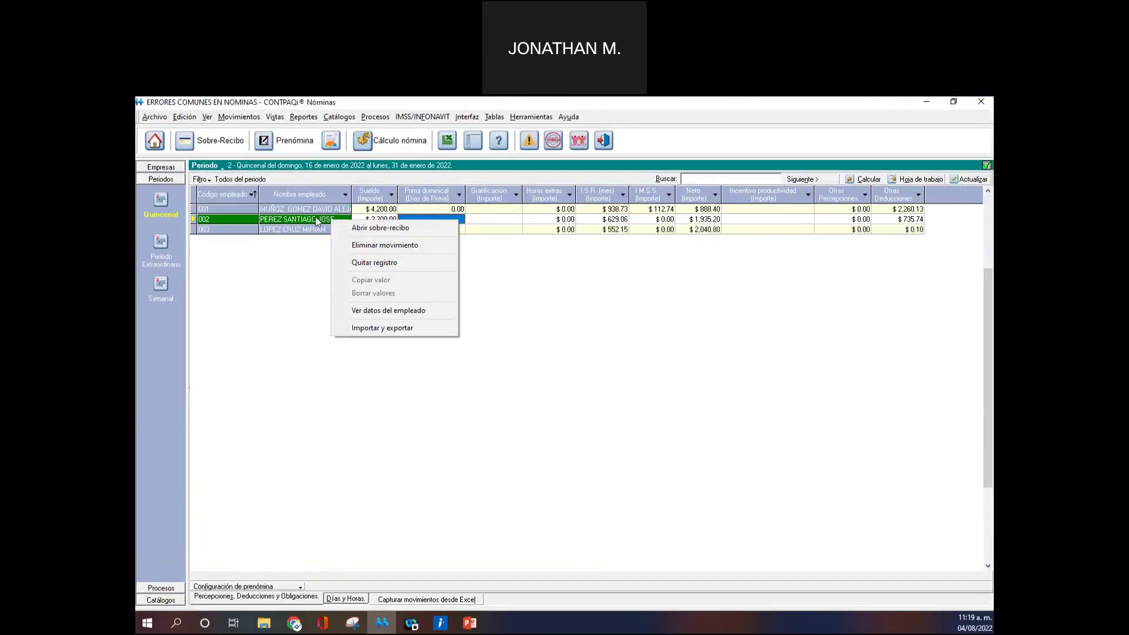
pyautogui.click(317, 221)
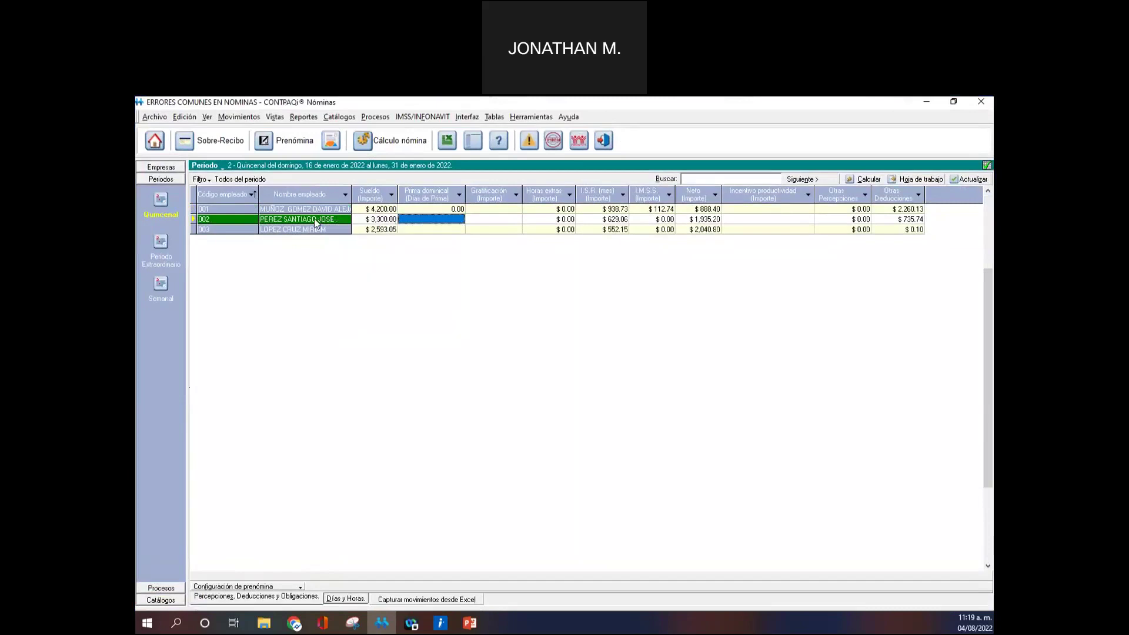
pyautogui.rightClick(316, 222)
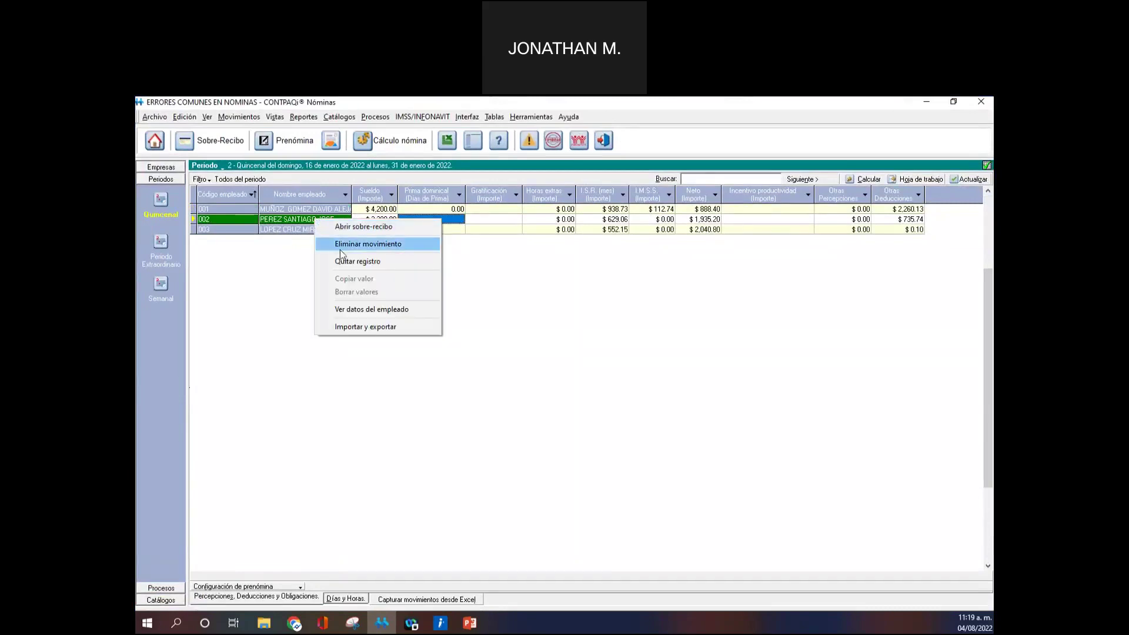
pyautogui.click(345, 311)
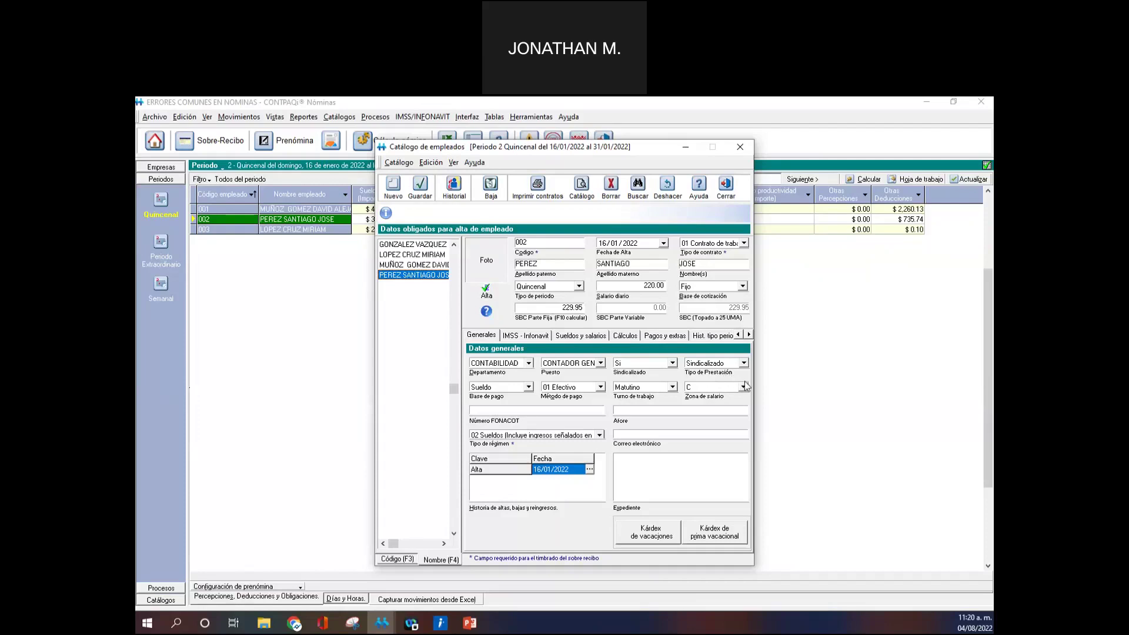
# Change employee 002's salary zone from C to B and save the record
pyautogui.click(743, 386)
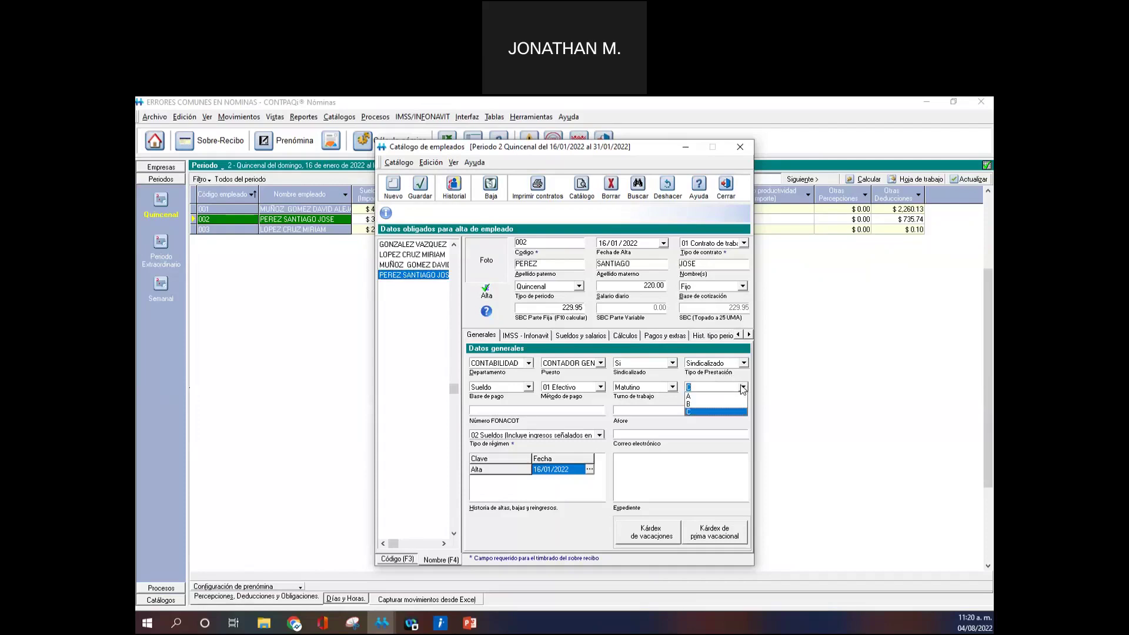
pyautogui.click(695, 396)
pyautogui.click(702, 403)
pyautogui.click(420, 187)
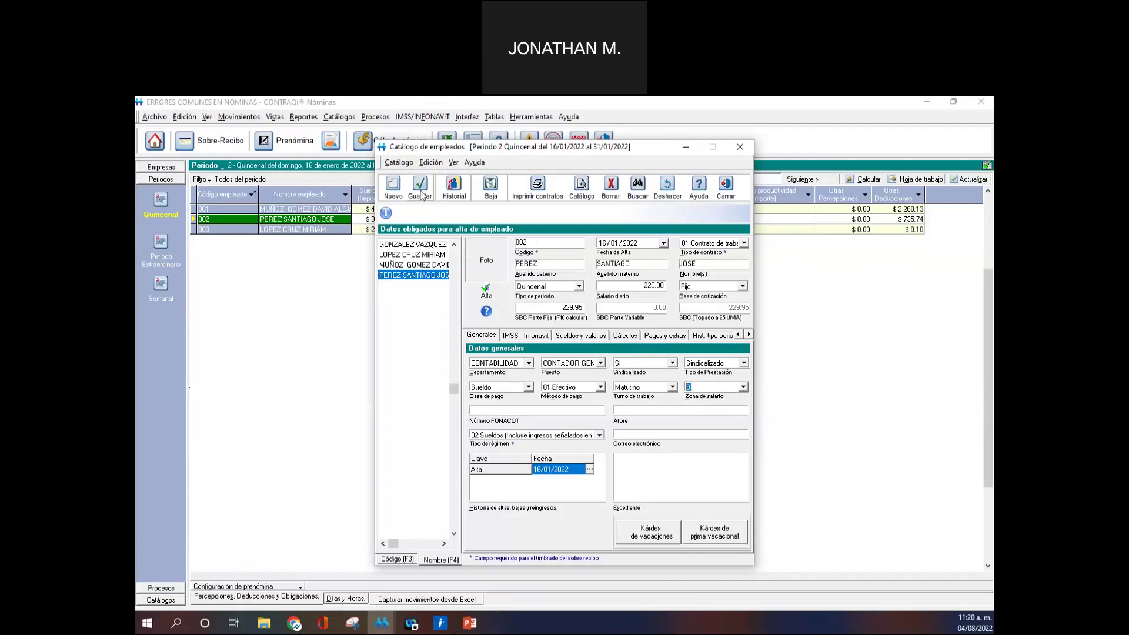
pyautogui.click(727, 187)
pyautogui.rightClick(334, 221)
pyautogui.click(365, 231)
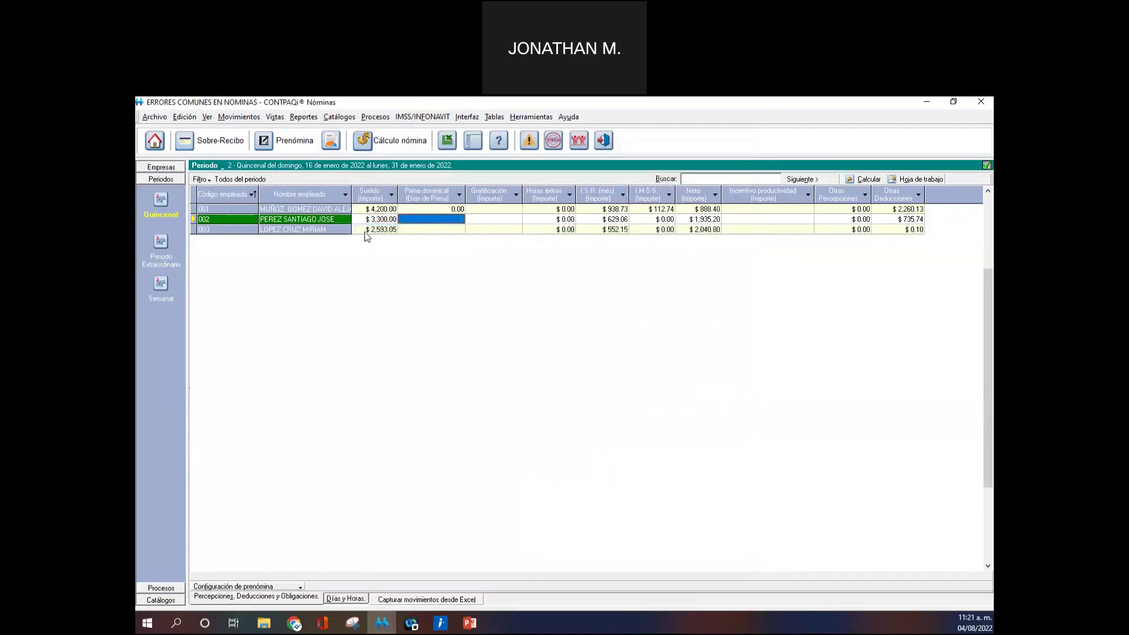
# Recalculate employee 002's pay, bringing I.M.S.S. to $87.38 and net pay to $1,342.00
pyautogui.click(468, 184)
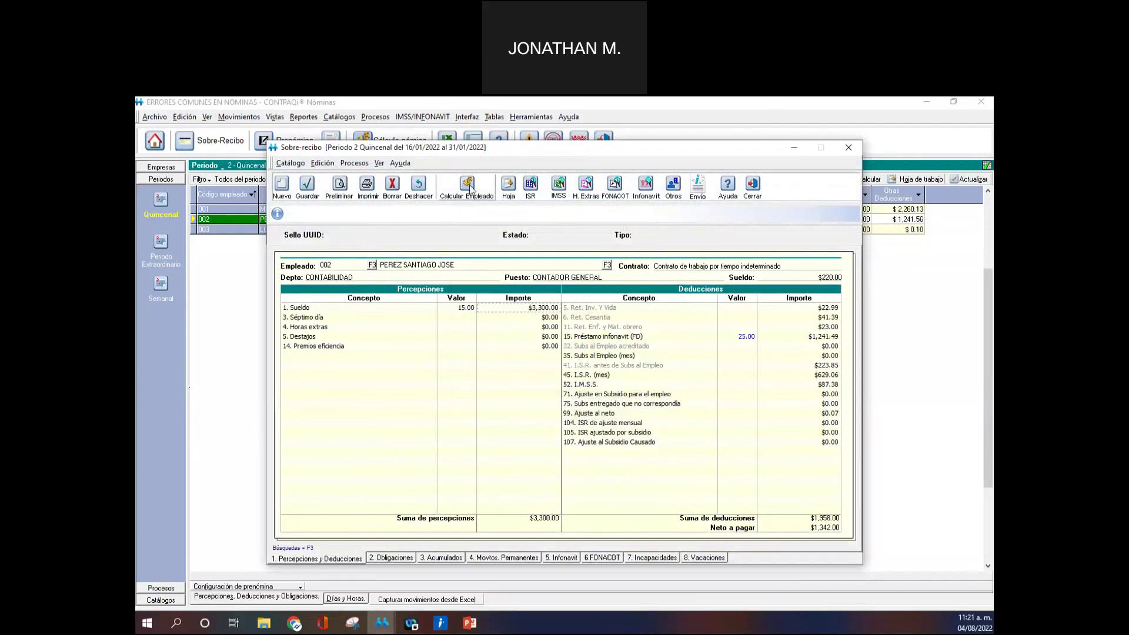
pyautogui.click(804, 382)
pyautogui.click(755, 183)
pyautogui.click(322, 229)
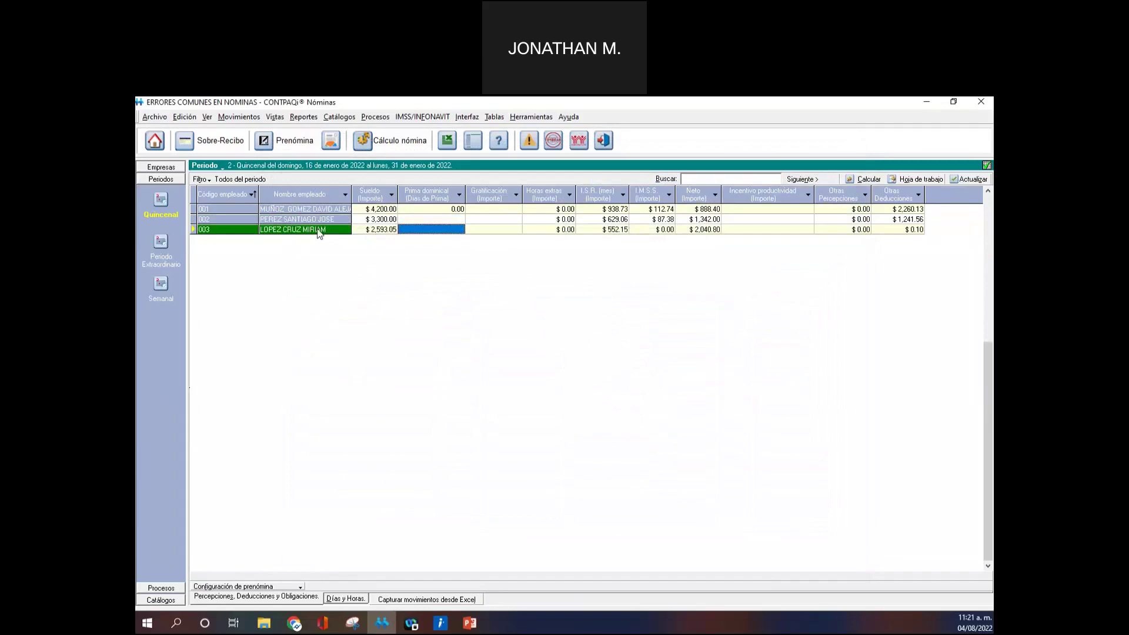
# Recalculate employee 003's pay receipt, which stays at $2,040.80 net with I.M.S.S. $0.00
pyautogui.rightClick(319, 231)
pyautogui.click(368, 233)
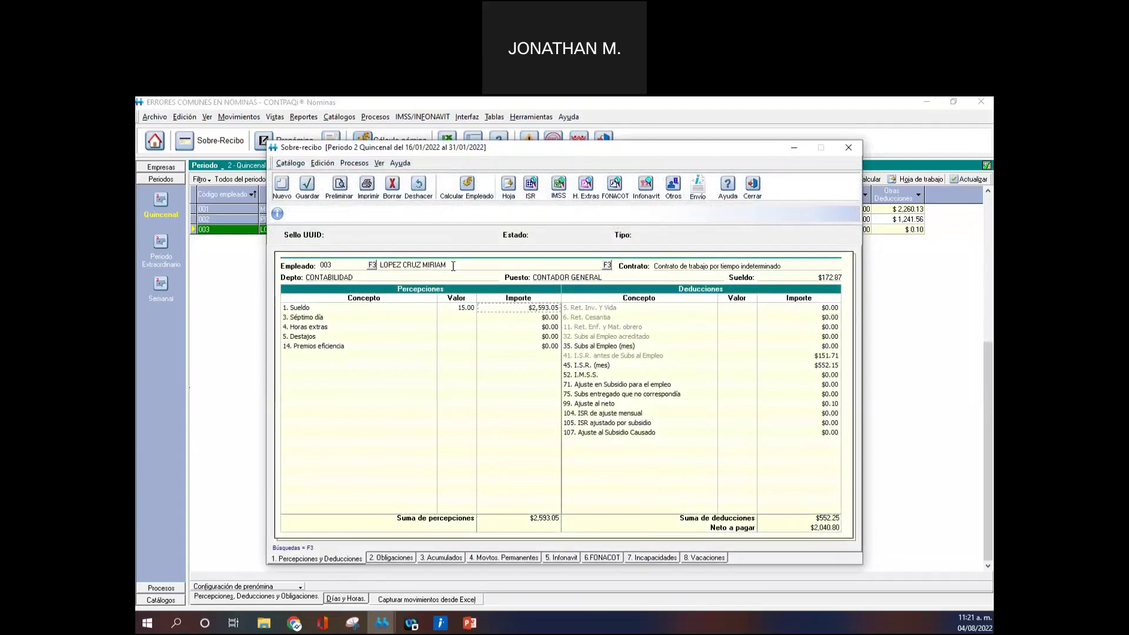
pyautogui.click(468, 187)
pyautogui.click(752, 187)
# Reopen employee 003's pay receipt for review, then close it
pyautogui.click(339, 117)
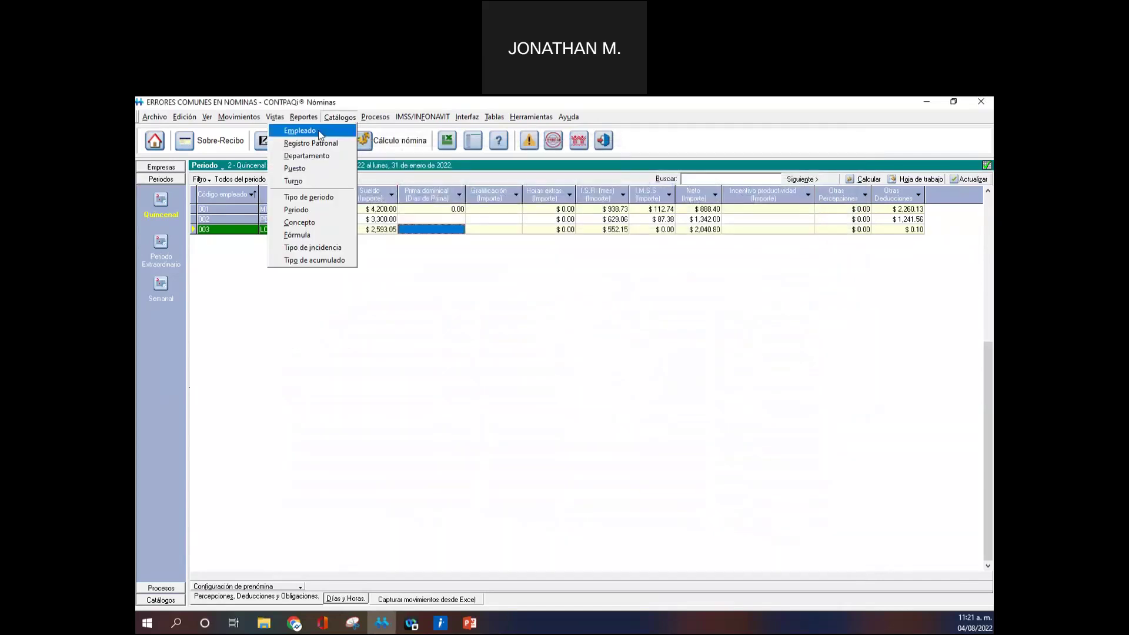
pyautogui.press('Escape')
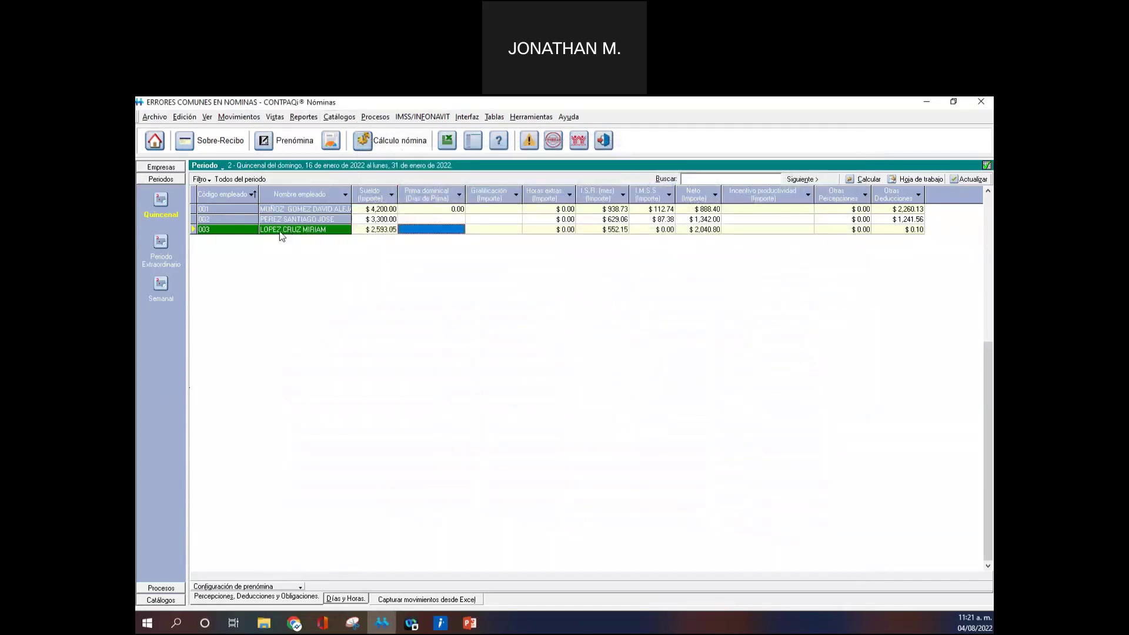
pyautogui.rightClick(281, 233)
pyautogui.click(303, 240)
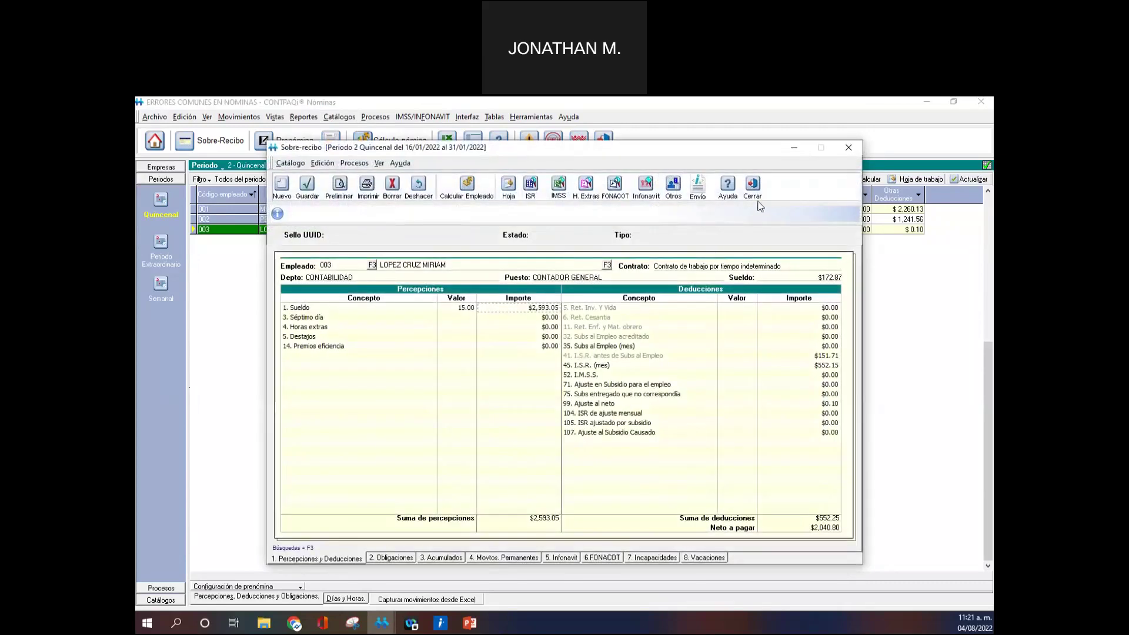
pyautogui.press('Escape')
pyautogui.rightClick(303, 228)
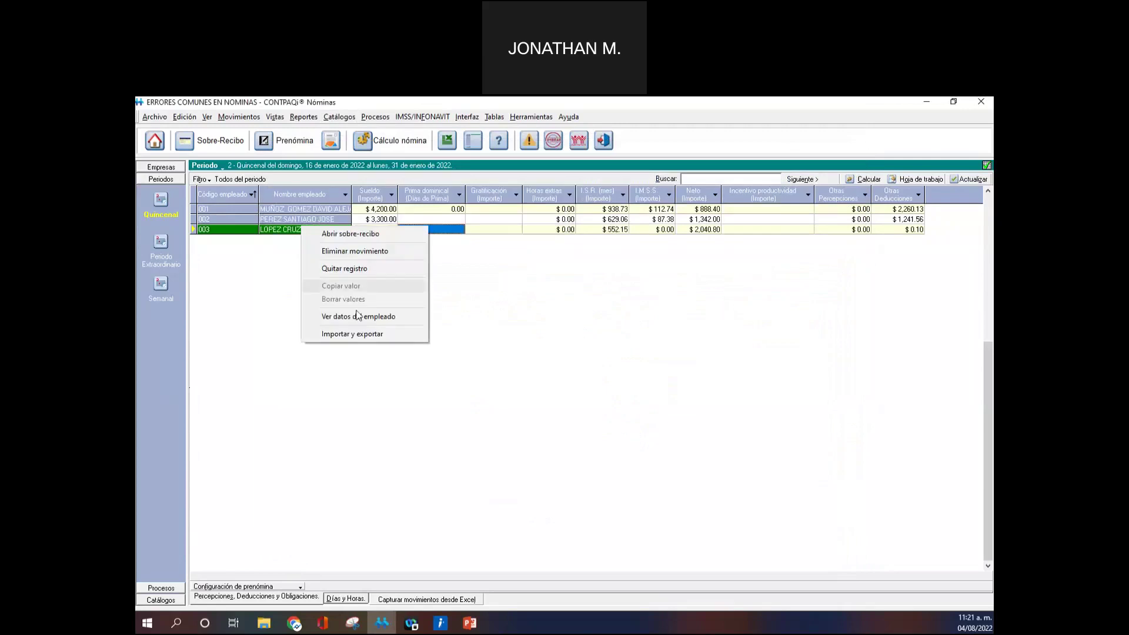
pyautogui.click(357, 318)
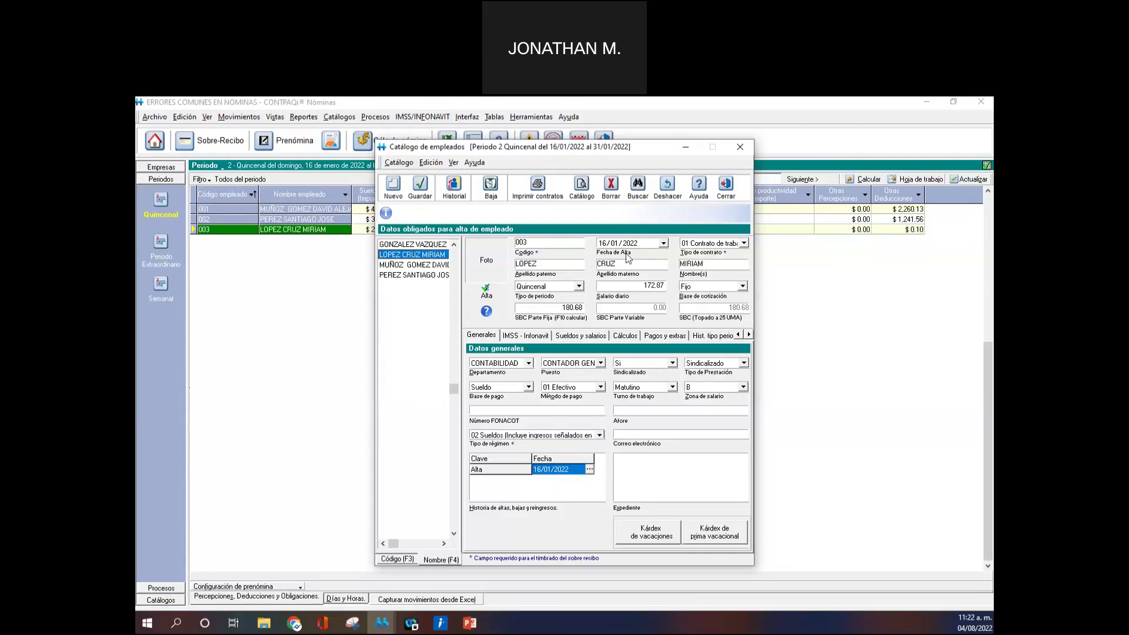
pyautogui.click(725, 188)
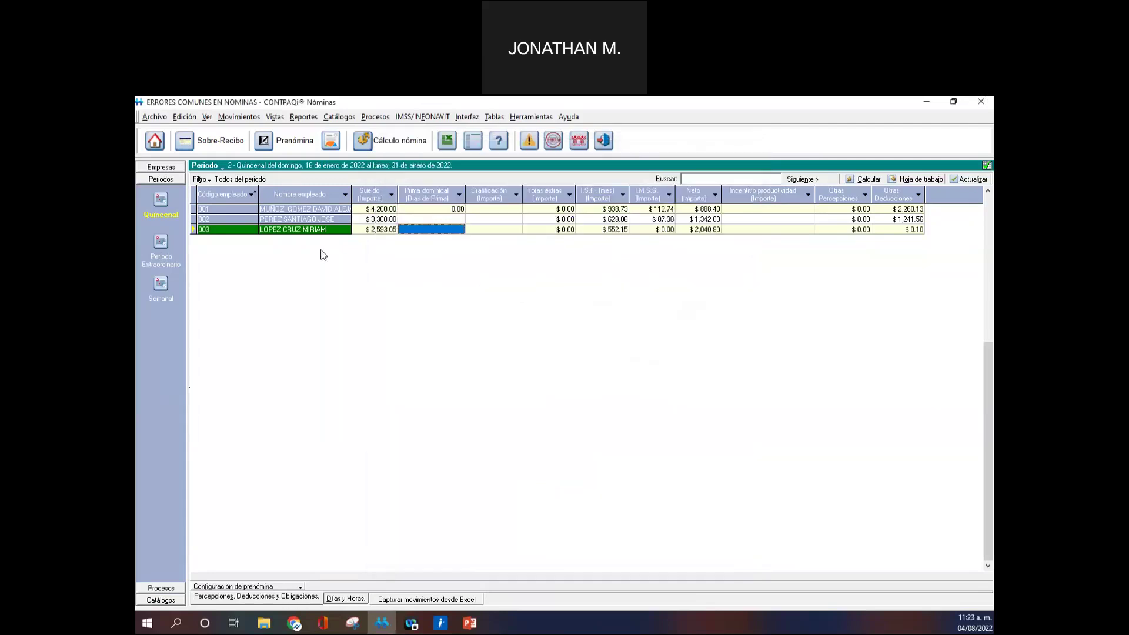
pyautogui.rightClick(335, 234)
pyautogui.click(346, 240)
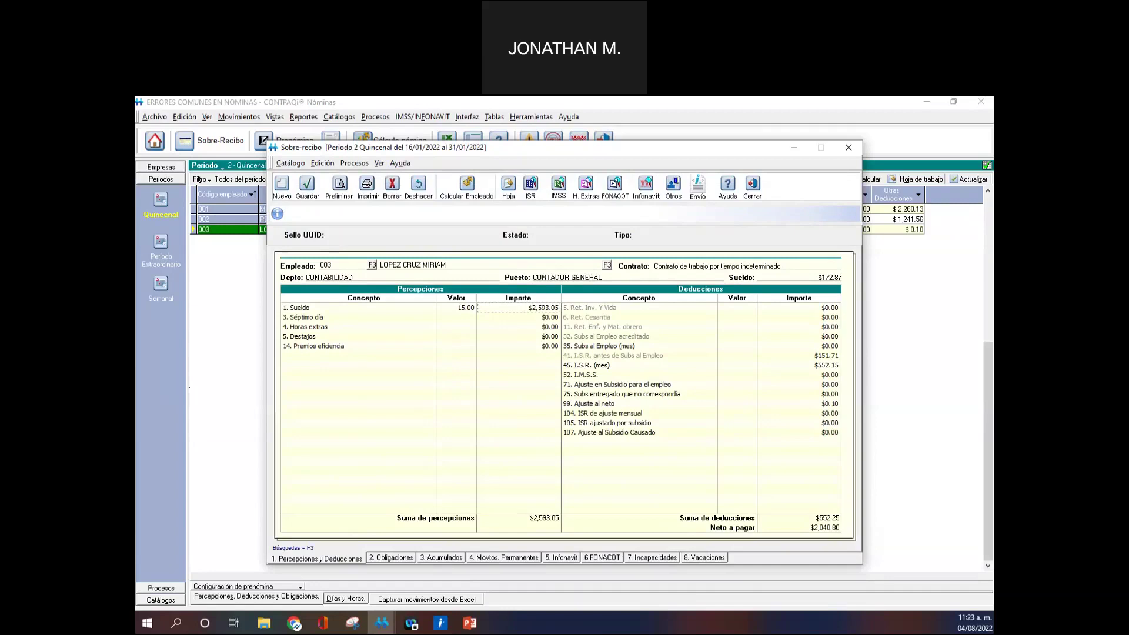
pyautogui.click(294, 623)
pyautogui.click(294, 623)
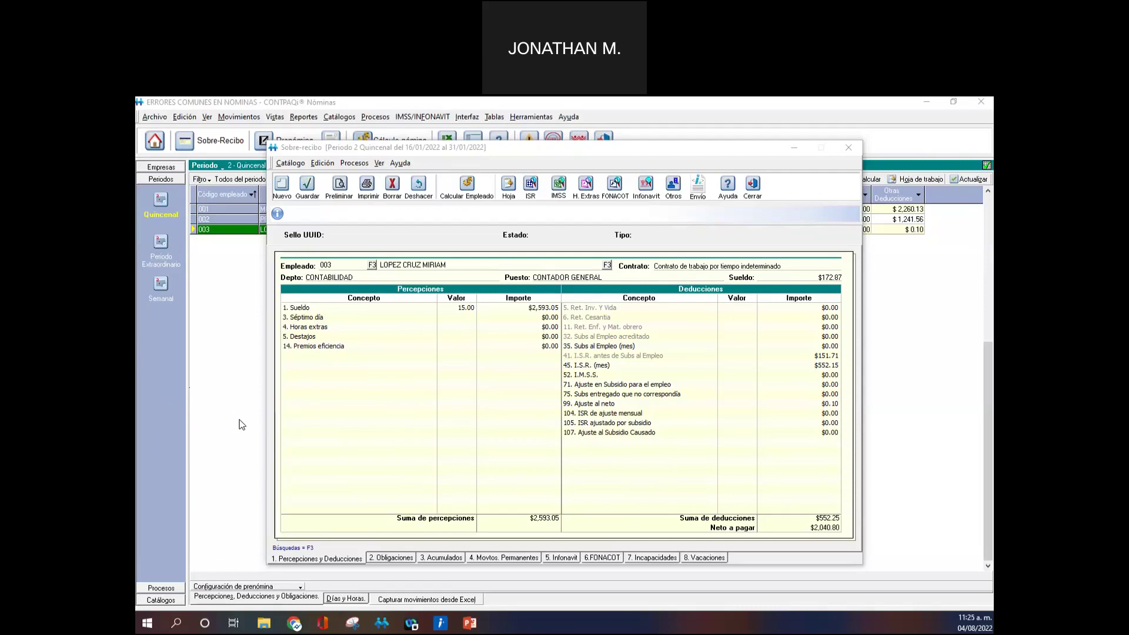
pyautogui.click(599, 377)
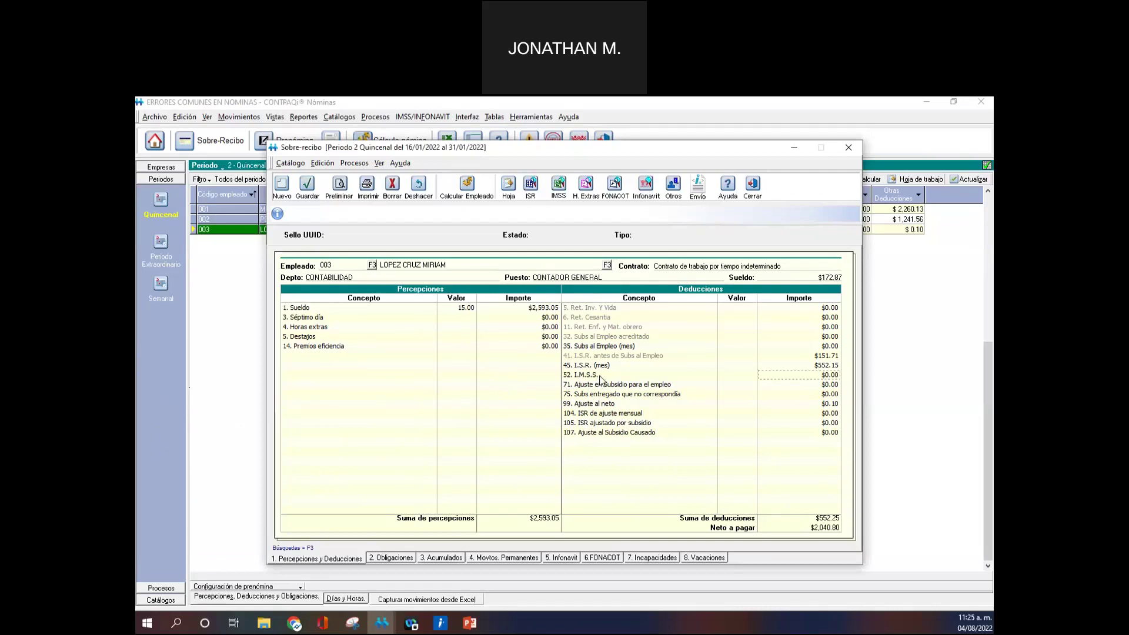
pyautogui.click(753, 188)
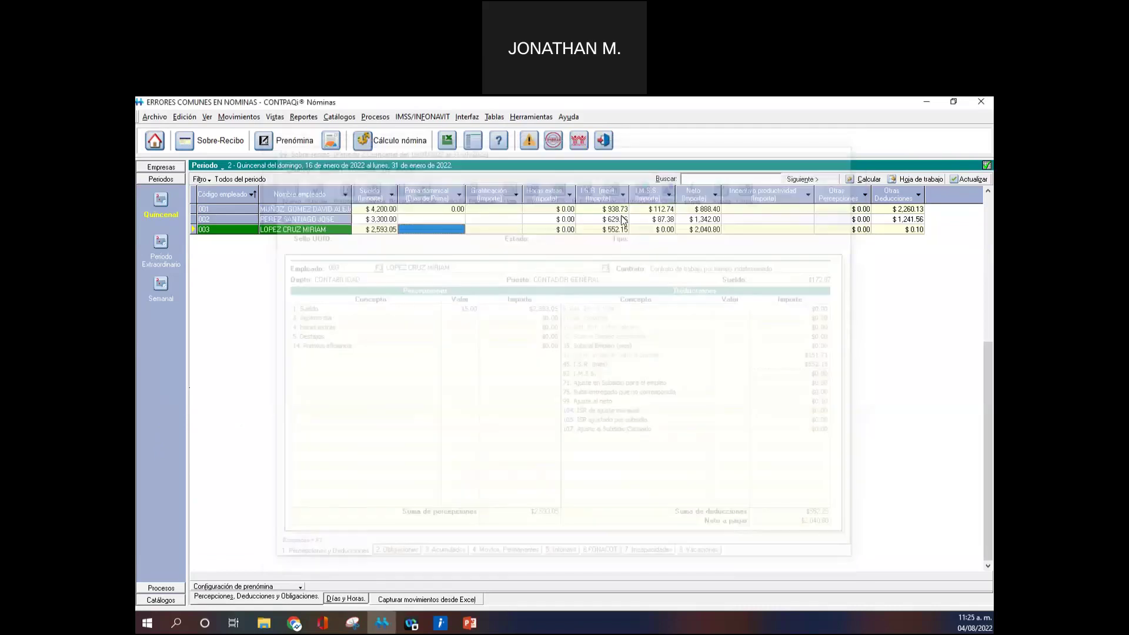
# Review employee 003's record (180.68 fixed SBC, salary zone B), then open the payroll concepts catalog
pyautogui.rightClick(288, 231)
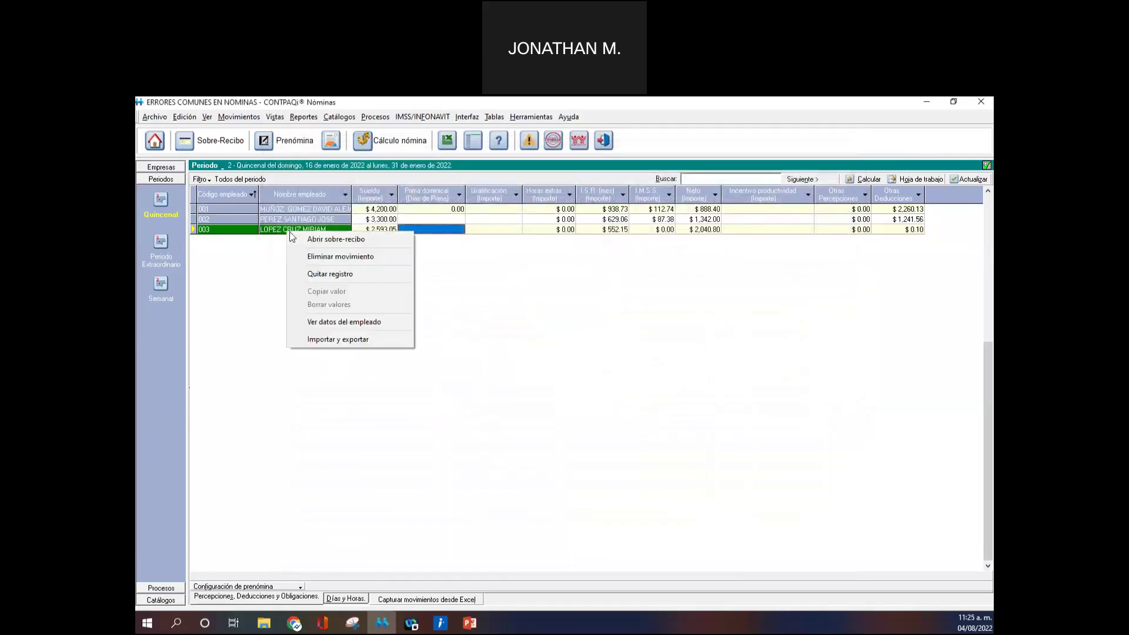
pyautogui.click(323, 323)
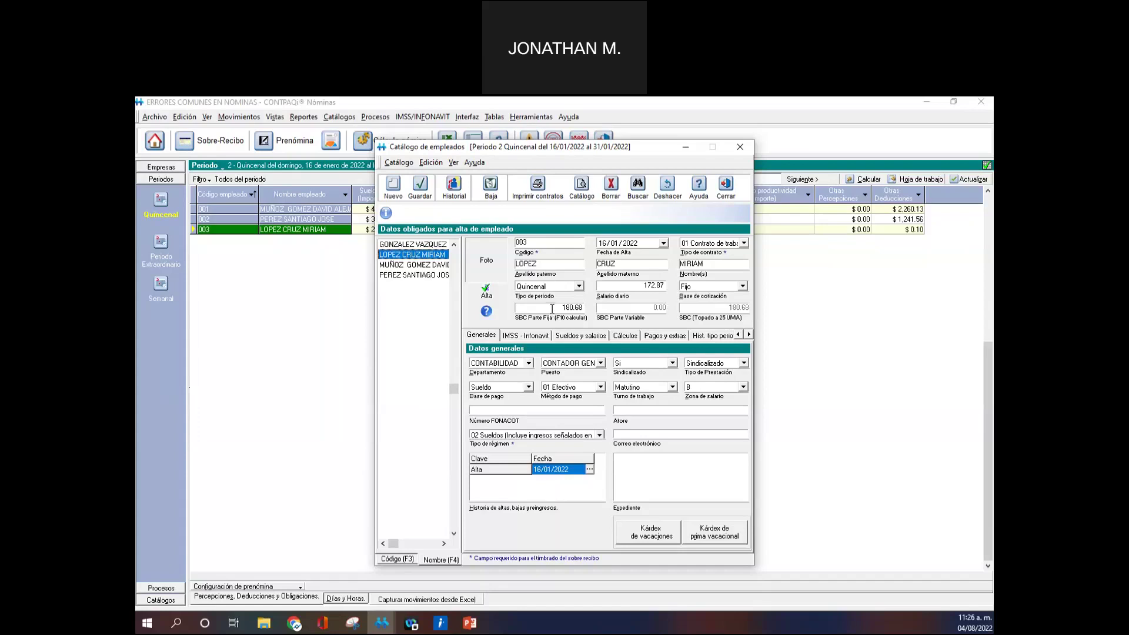
pyautogui.click(735, 192)
pyautogui.click(340, 116)
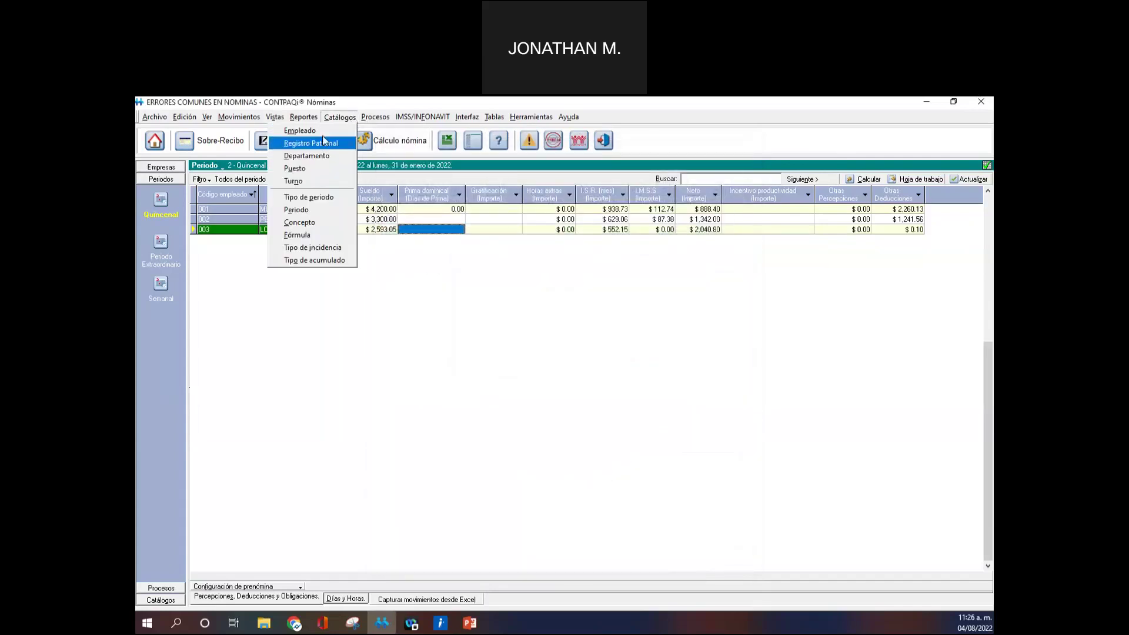
pyautogui.click(301, 223)
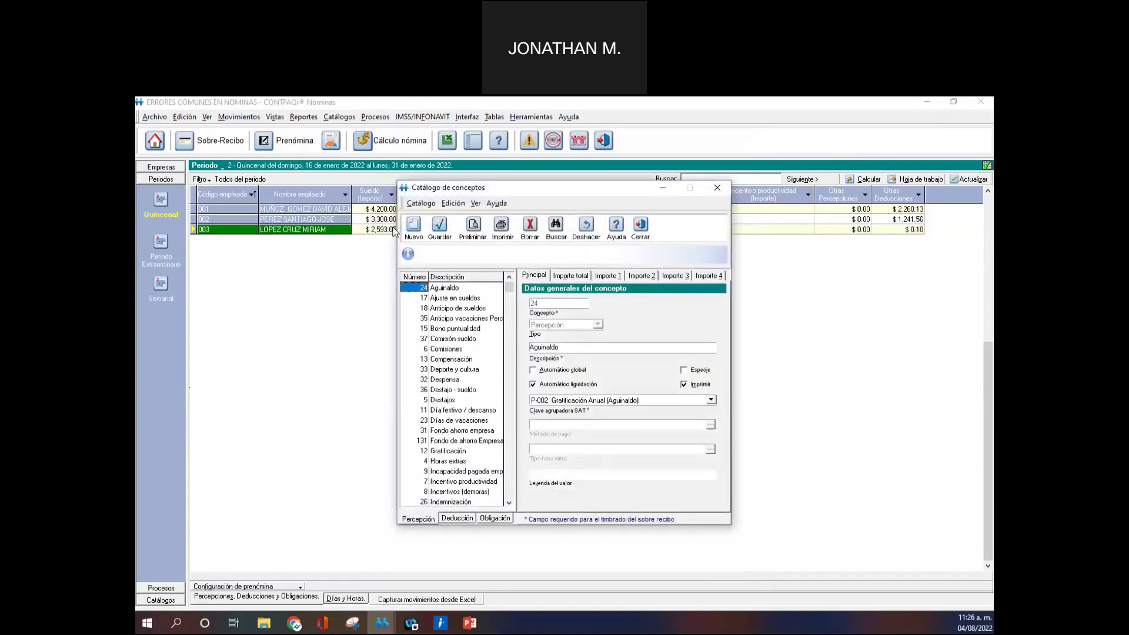
# Sort the concepts by number and review Sueldo's Importe 3 and Importe 4 formulas
pyautogui.click(414, 276)
pyautogui.moveTo(511, 392); pyautogui.dragTo(505, 284)
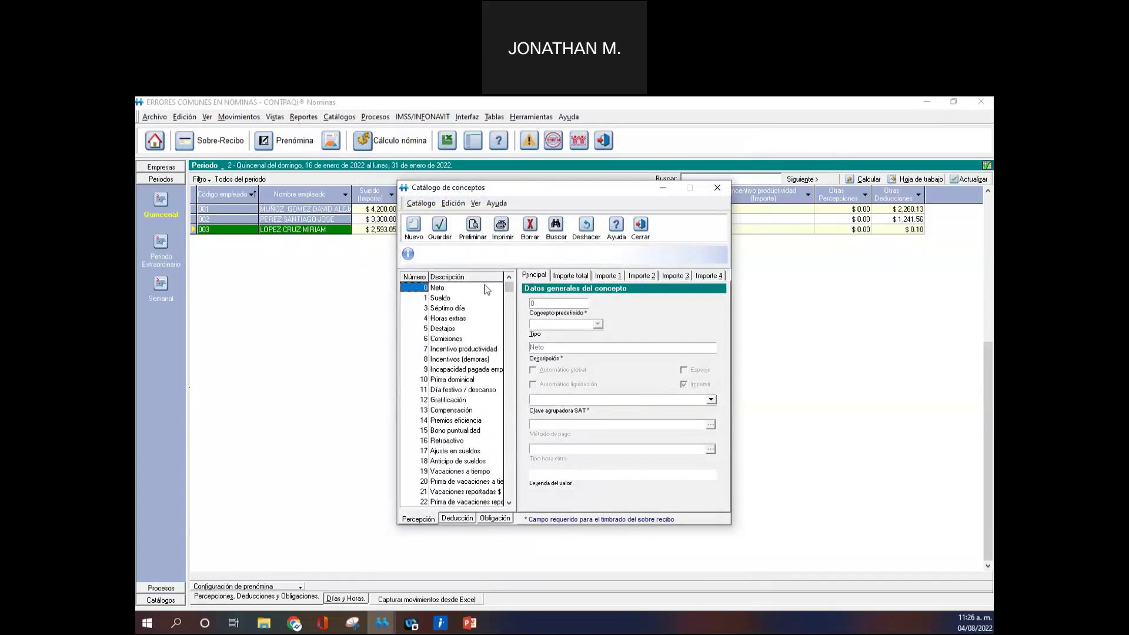
pyautogui.click(459, 298)
pyautogui.click(674, 276)
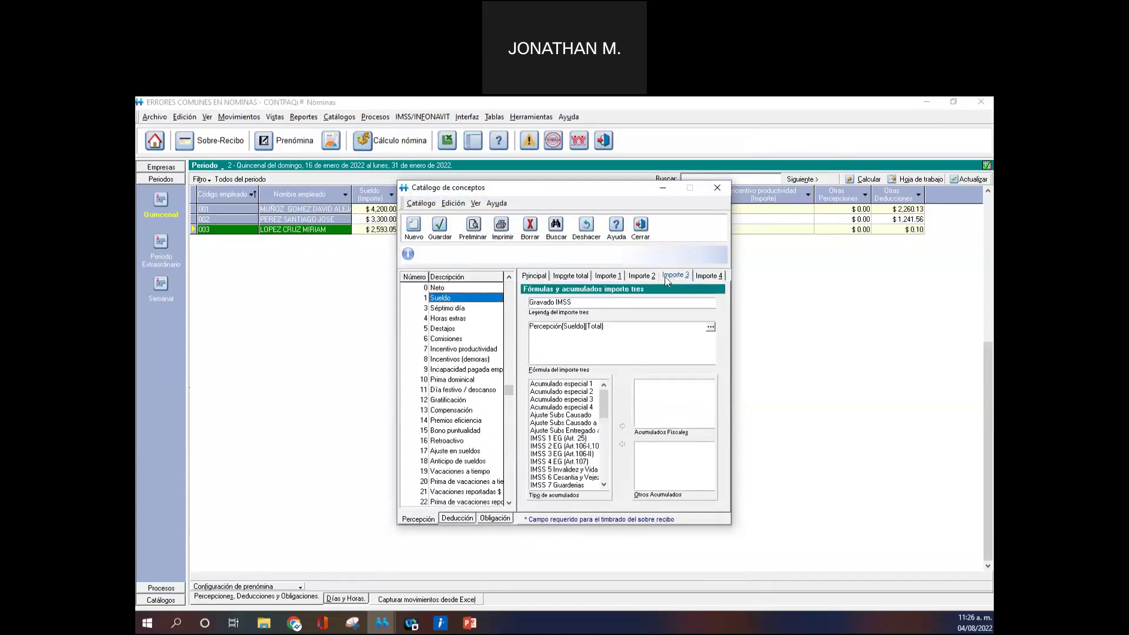
pyautogui.click(707, 277)
pyautogui.click(659, 277)
# Review deduction 52 I.M.S.S.'s general data and total-amount formula, then close the concepts catalog
pyautogui.click(452, 518)
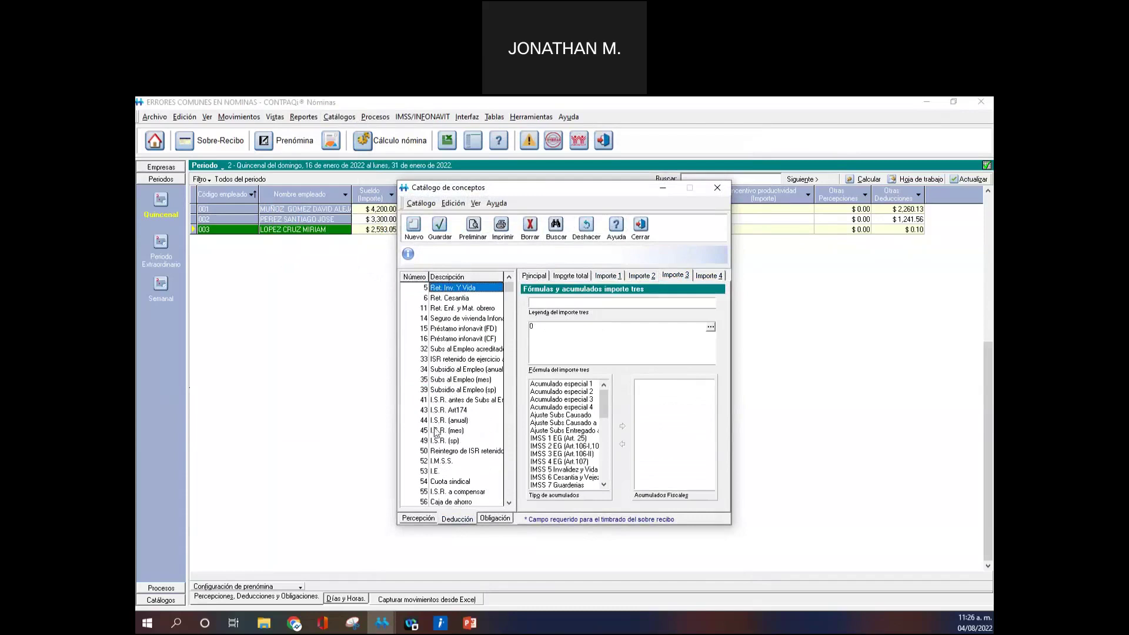
pyautogui.click(438, 461)
pyautogui.click(570, 275)
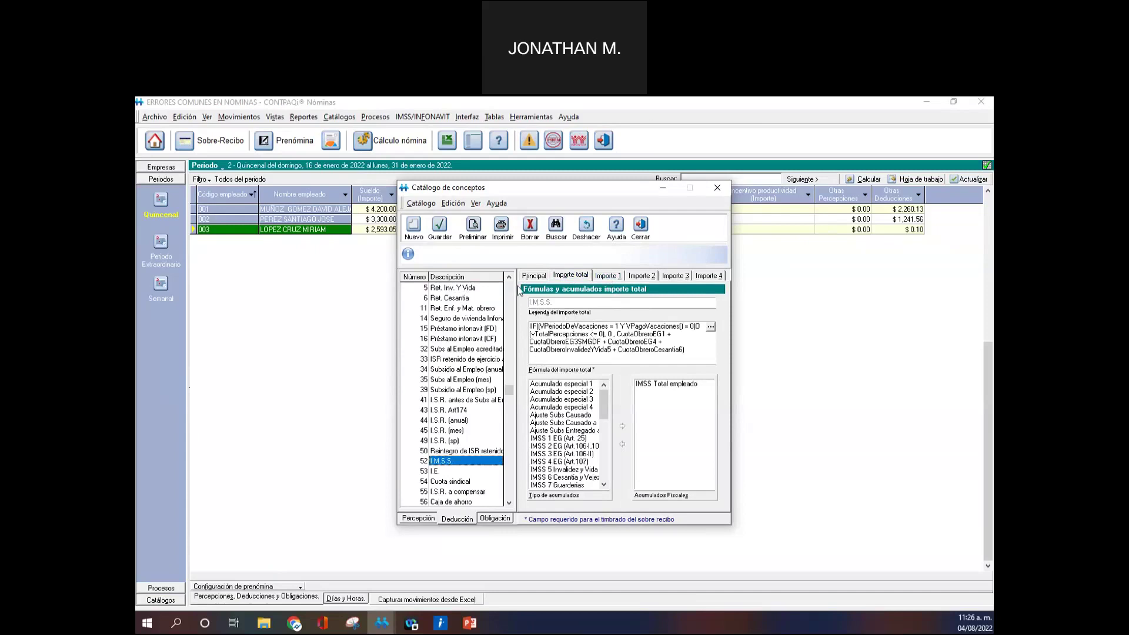
pyautogui.click(534, 275)
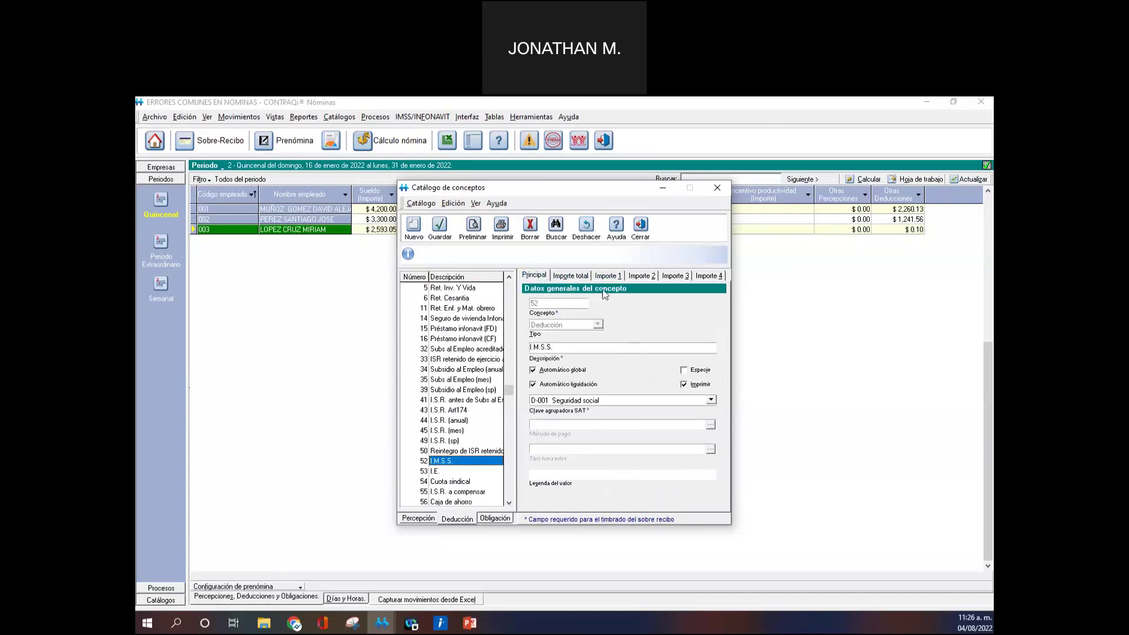
pyautogui.click(587, 276)
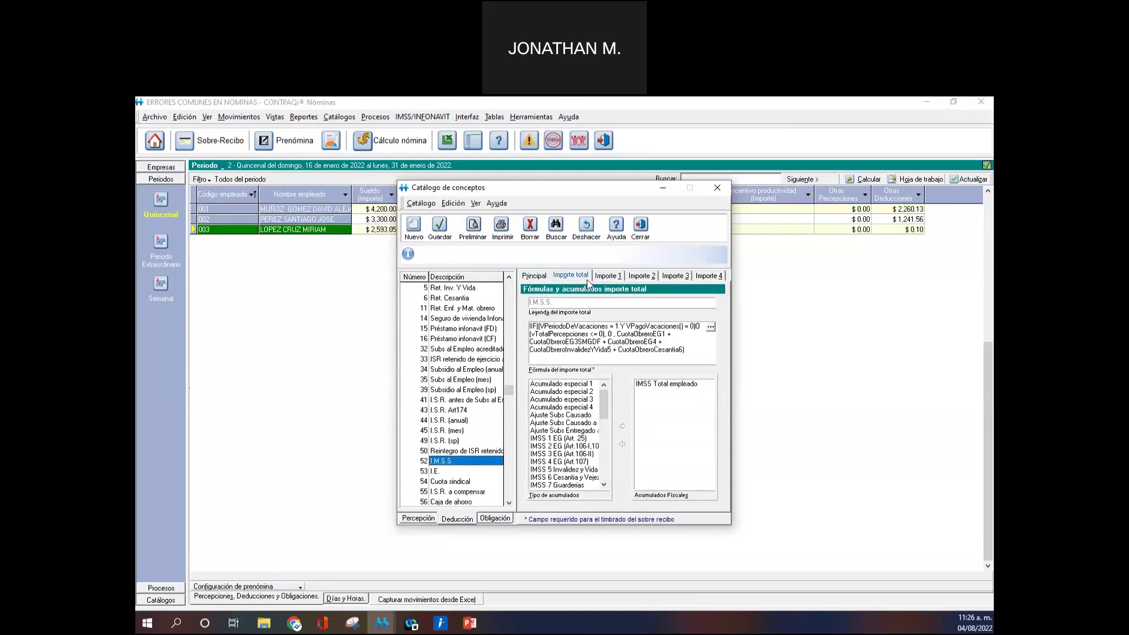
pyautogui.click(640, 226)
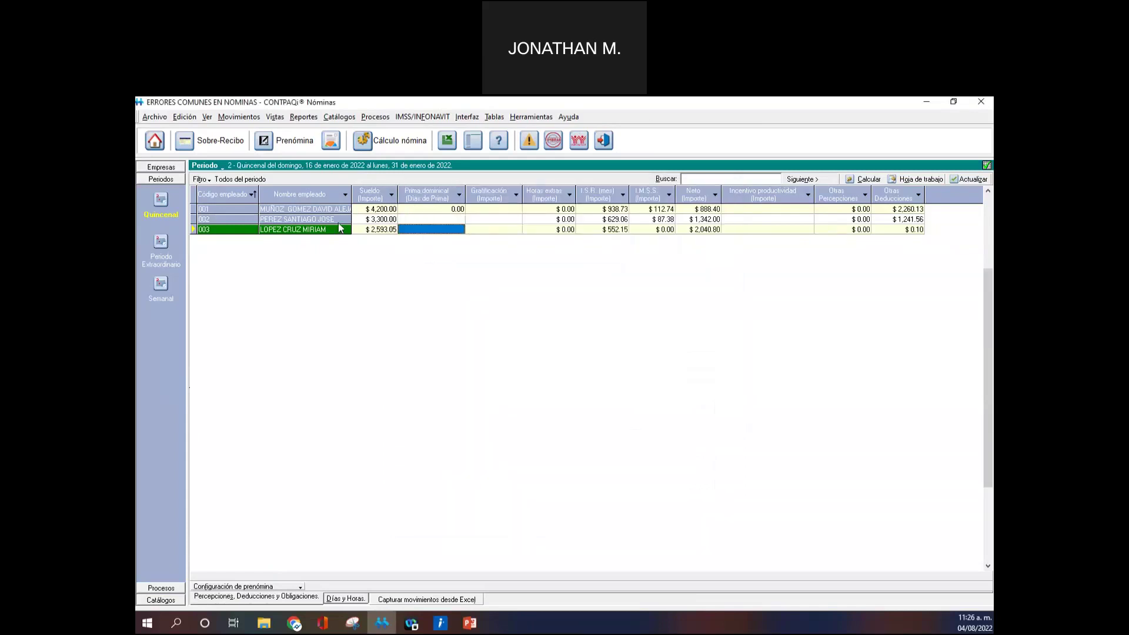
pyautogui.press('Up')
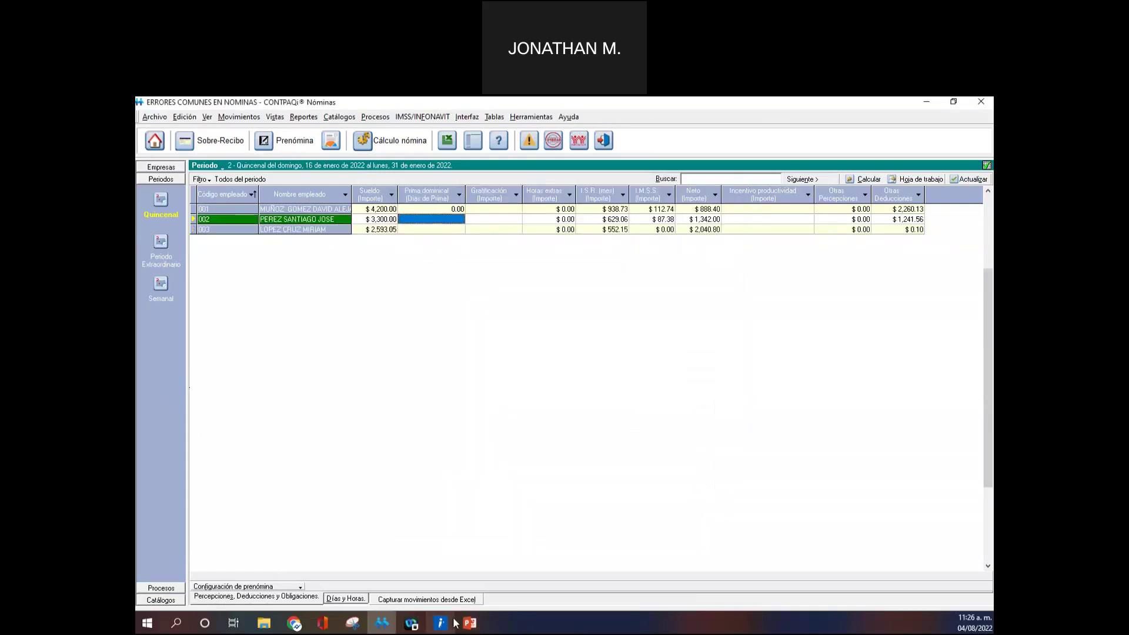
# On the ERRORES slide, select the bullet 'Como habilitar el séptimo día'
pyautogui.click(465, 622)
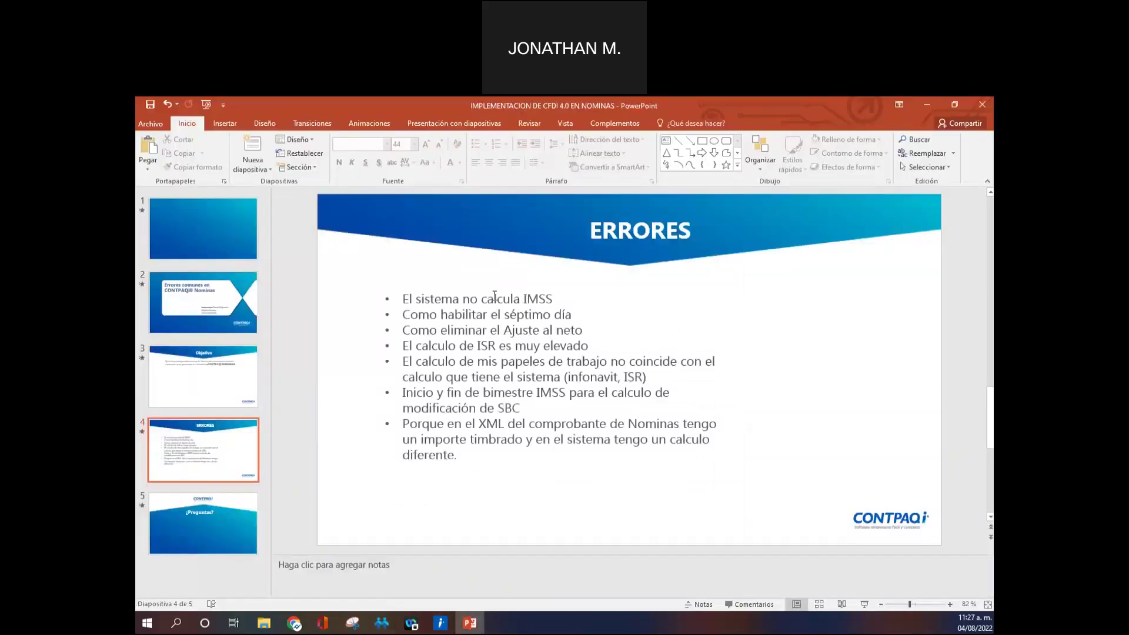
pyautogui.click(606, 306)
pyautogui.tripleClick(572, 314)
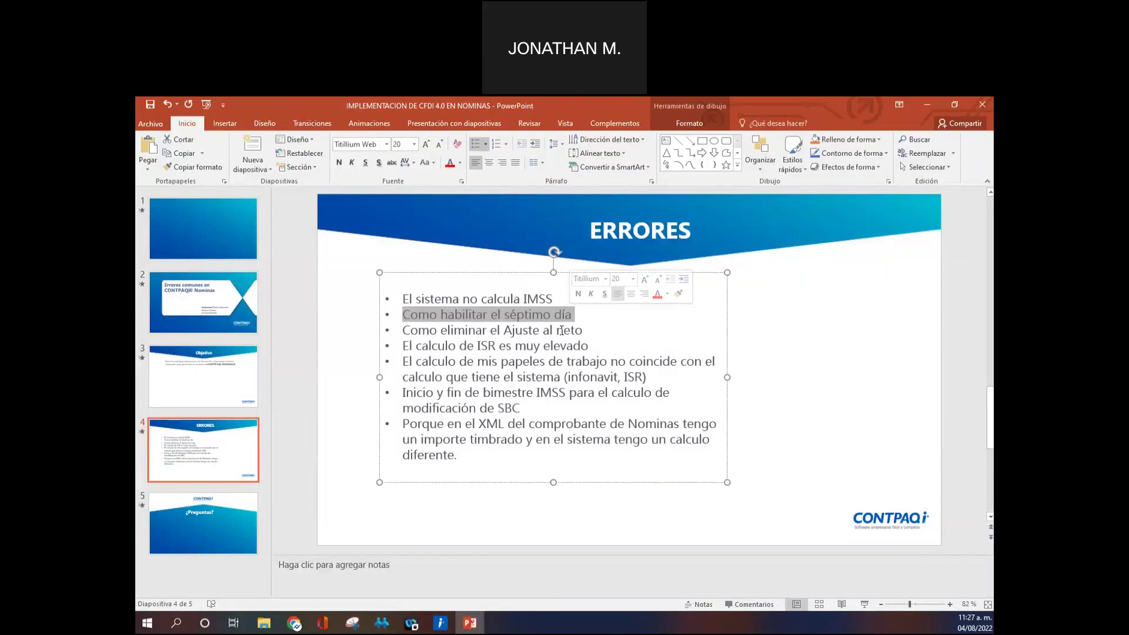
# Load the Semanal pre-payroll and open employee 005's Sobre-recibo to its Sueldo days
pyautogui.click(382, 622)
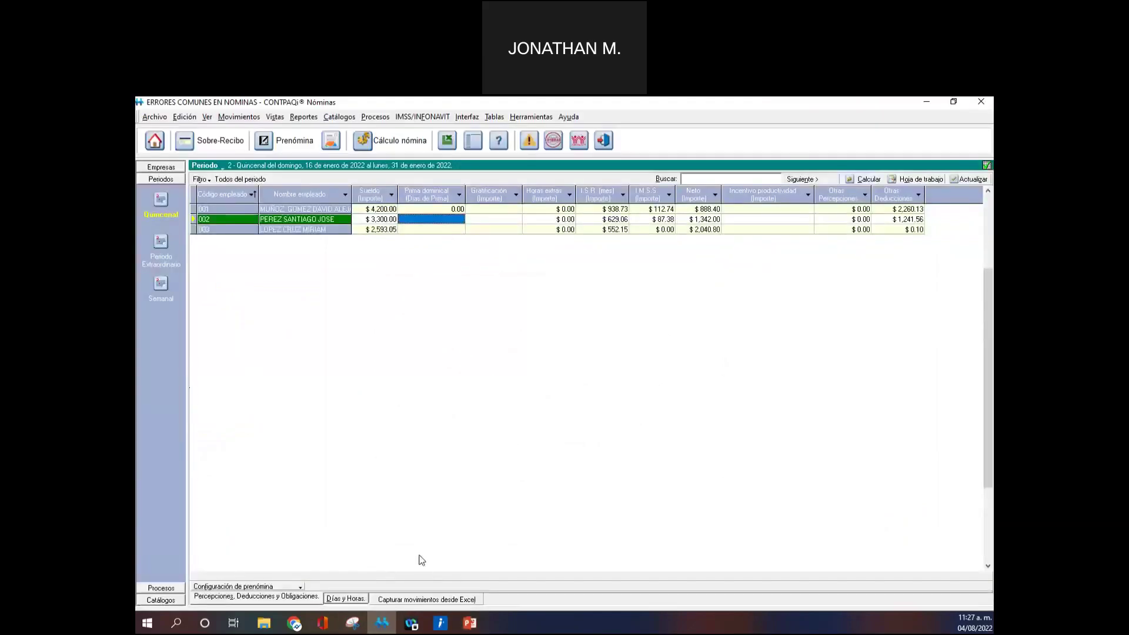
pyautogui.click(165, 288)
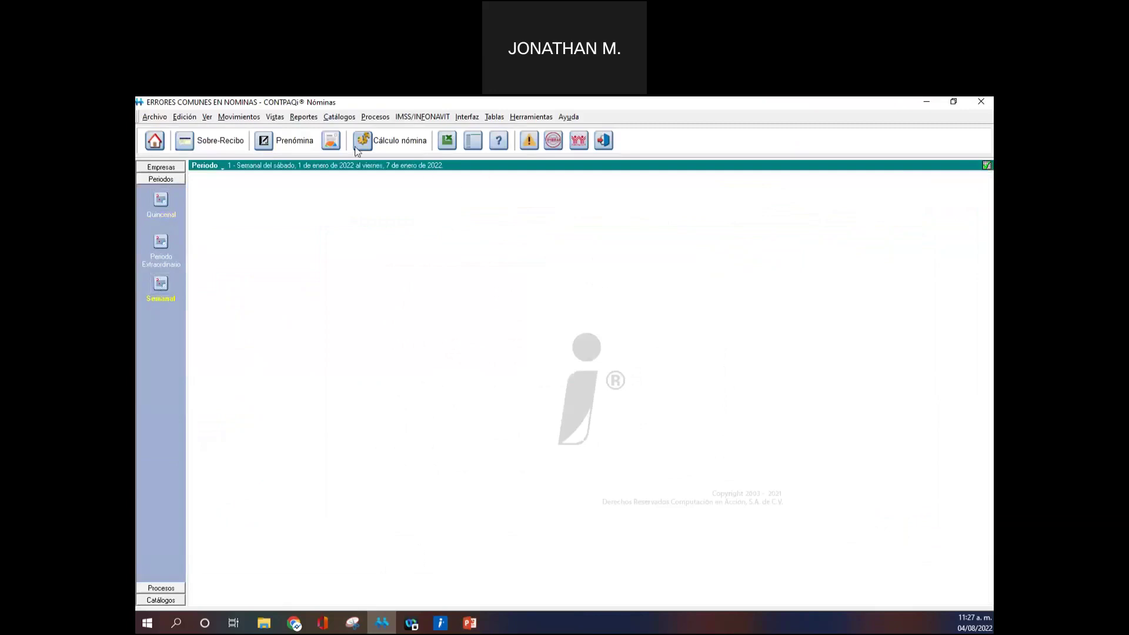
pyautogui.click(305, 144)
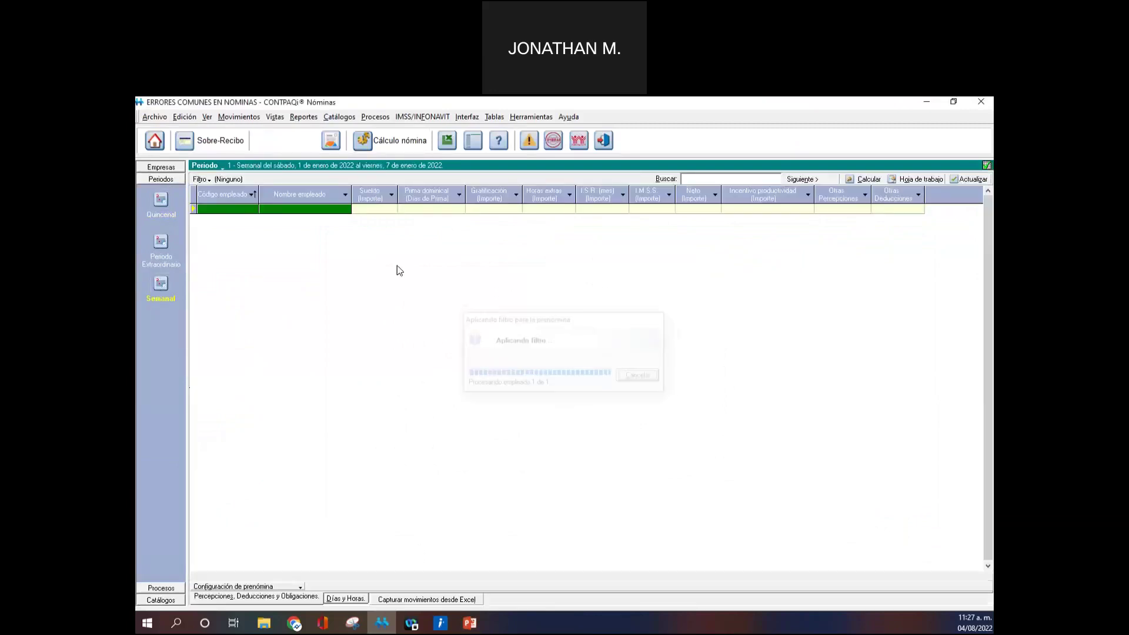
pyautogui.rightClick(316, 212)
pyautogui.click(350, 217)
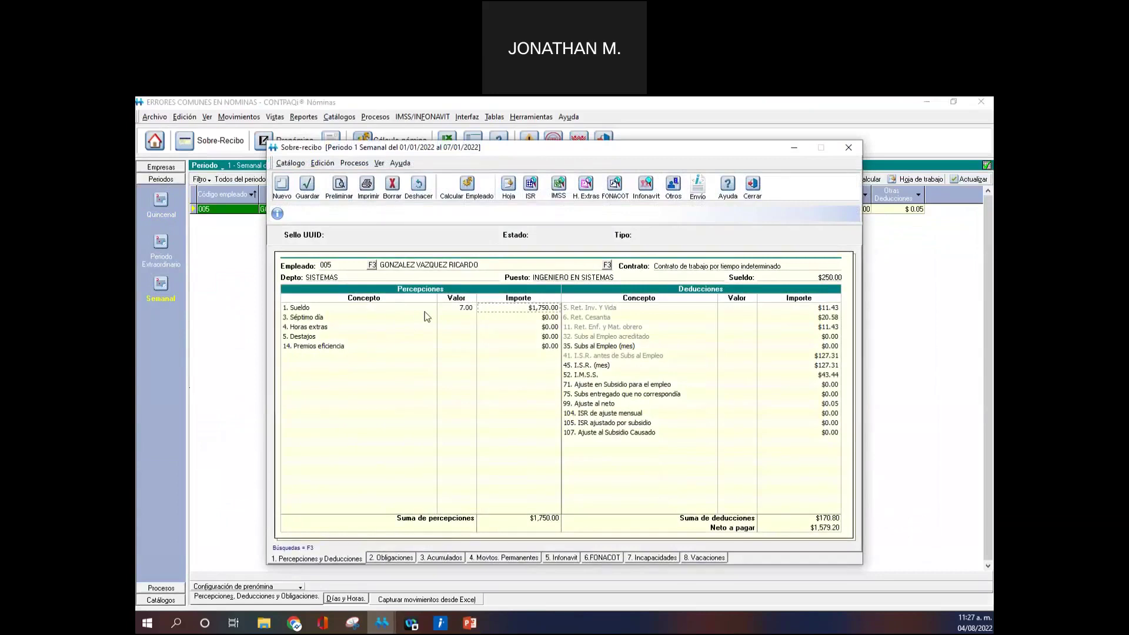
pyautogui.click(470, 308)
# Enter 6 Sueldo days and 1 Séptimo día day on employee 005's pay slip
pyautogui.click(461, 318)
pyautogui.click(462, 309)
pyautogui.write('6')
pyautogui.write('1')
pyautogui.click(527, 316)
pyautogui.click(530, 309)
pyautogui.click(550, 319)
pyautogui.click(462, 317)
pyautogui.press('Up')
# Save the pay slip, recalculate employee 005 and close the Sobre-recibo
pyautogui.click(537, 396)
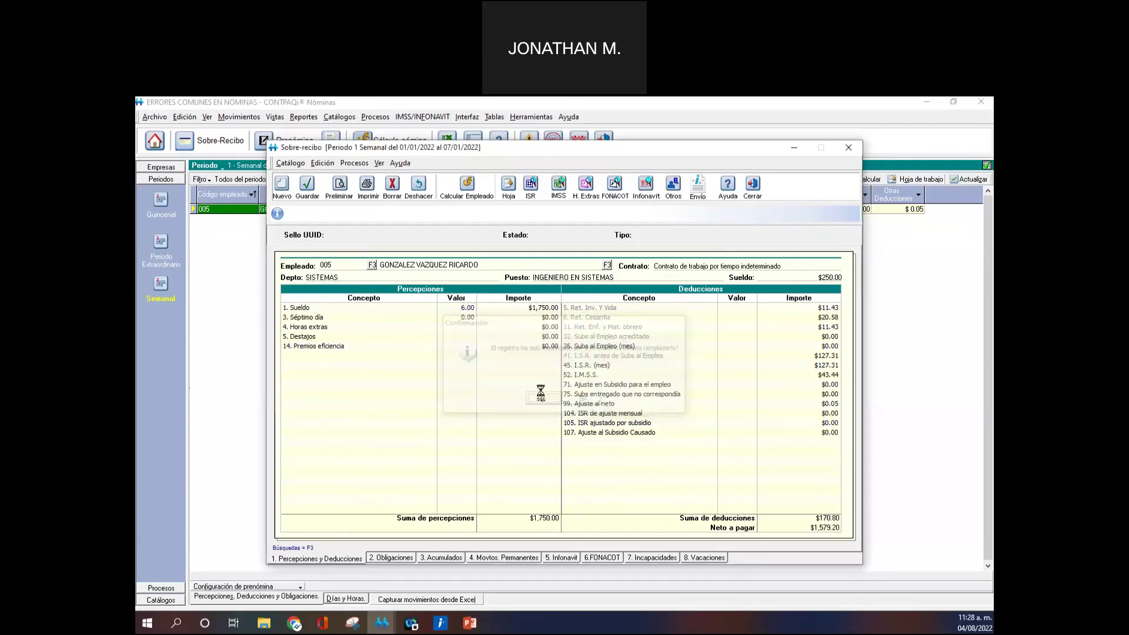
pyautogui.click(469, 187)
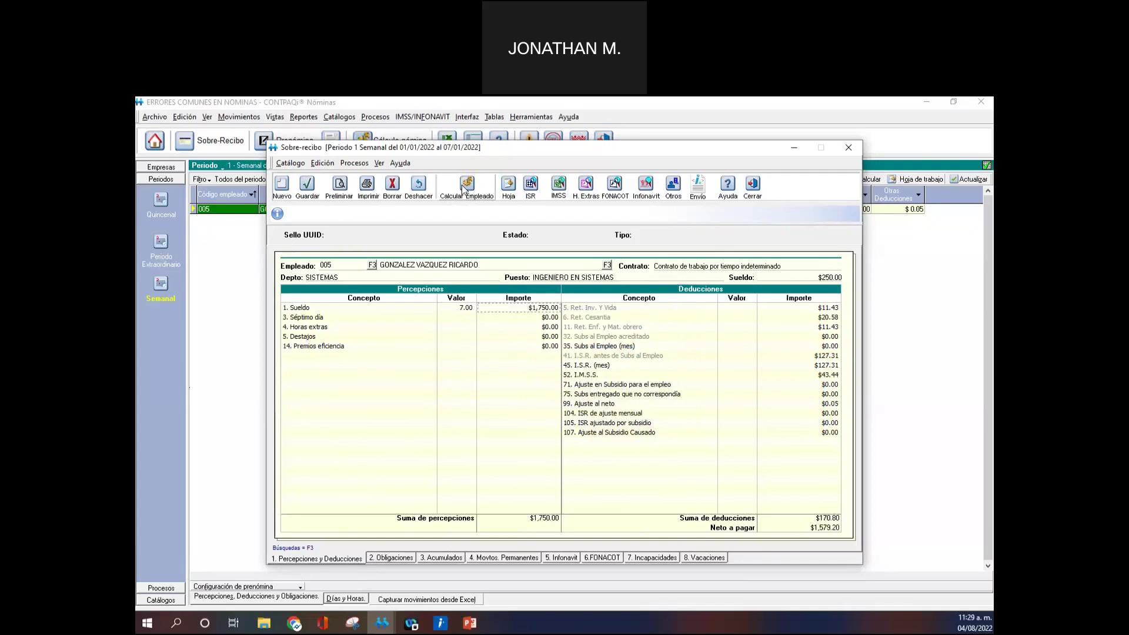
pyautogui.click(751, 186)
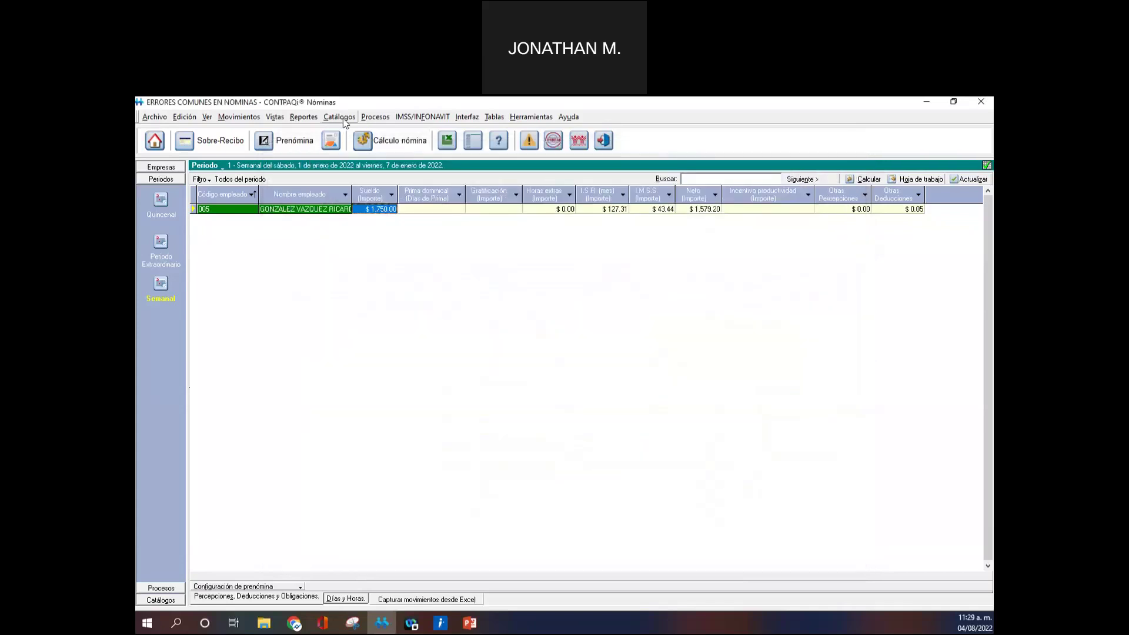
# In the period catalog, edit period 1's days of pay, trying January 2 as unpaid
pyautogui.click(341, 118)
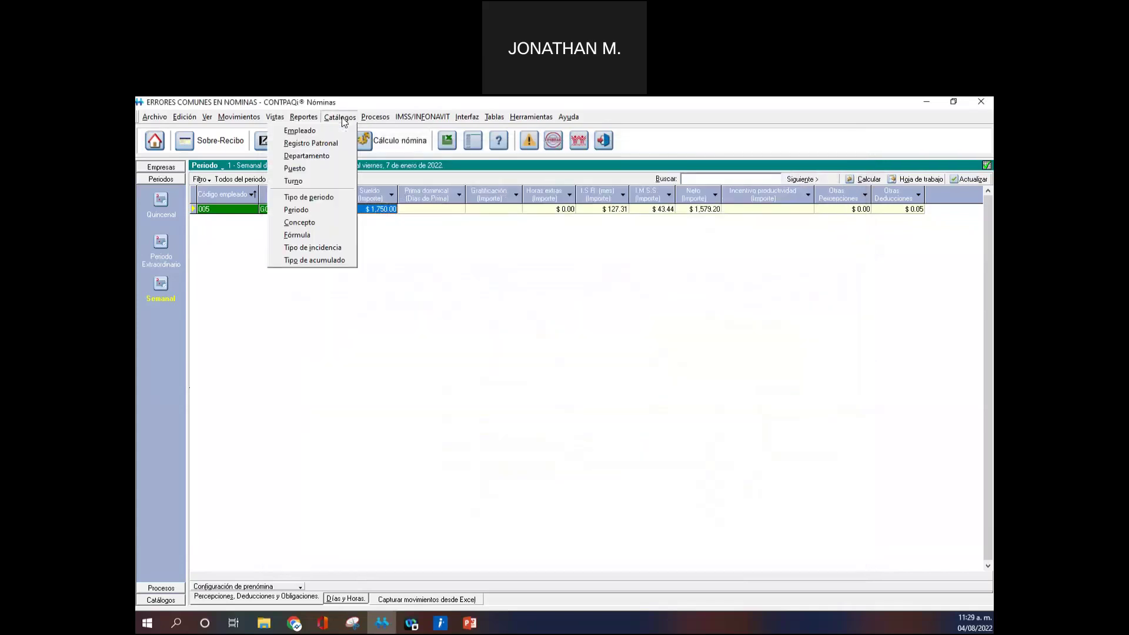
pyautogui.click(309, 213)
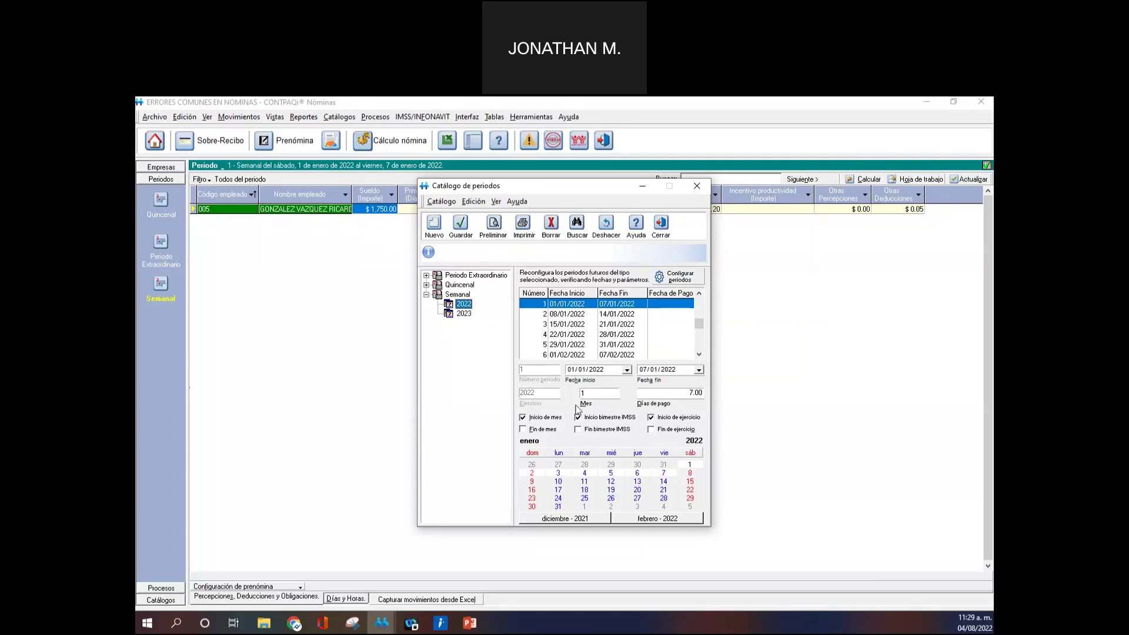
pyautogui.click(699, 392)
pyautogui.click(534, 473)
pyautogui.click(545, 473)
# Mark January 5 unpaid so Días de pago is 6.00, then reopen employee 005's pay slip
pyautogui.click(610, 474)
pyautogui.click(618, 475)
pyautogui.moveTo(691, 393); pyautogui.dragTo(712, 396)
pyautogui.click(612, 474)
pyautogui.click(658, 228)
pyautogui.rightClick(315, 208)
pyautogui.click(346, 215)
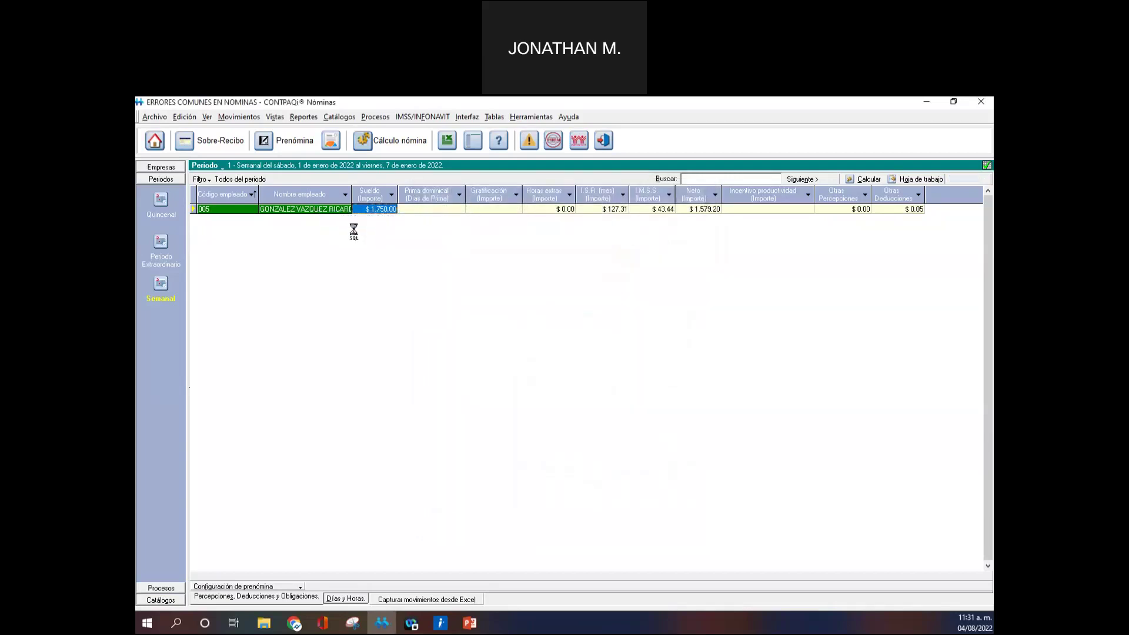
# Recalculate employee 005 and confirm 6.00 Sueldo days at $1,500.00 plus $250.00 Séptimo día
pyautogui.click(468, 188)
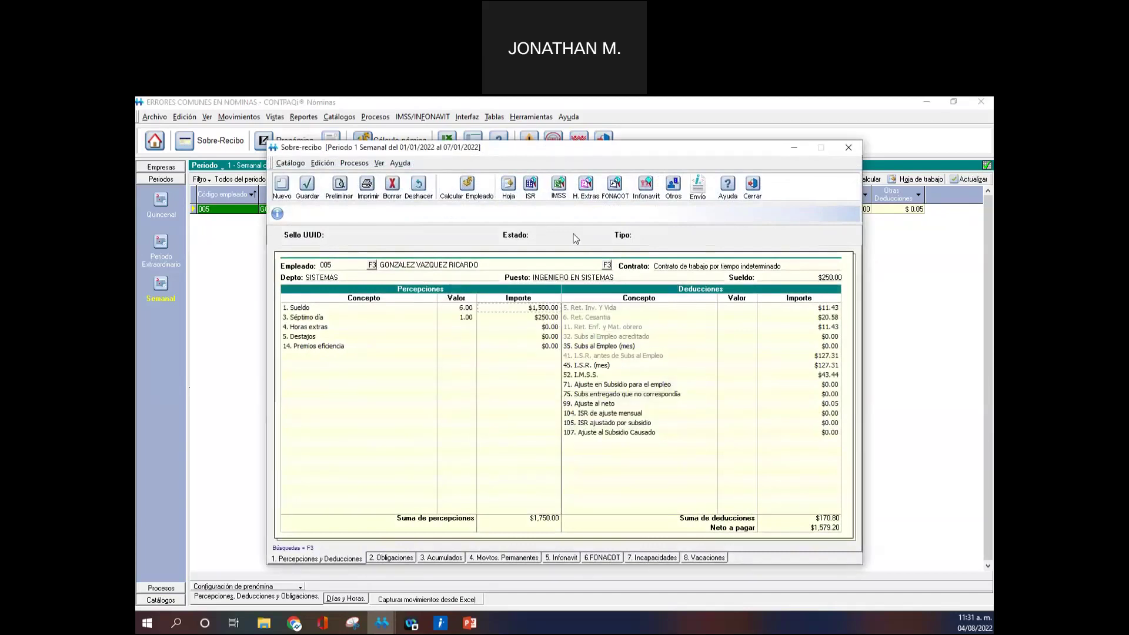
pyautogui.click(455, 307)
pyautogui.click(752, 187)
# Reopen the period catalog, browse weekly periods 1 through 9, then close it
pyautogui.click(280, 119)
pyautogui.moveTo(245, 120)
pyautogui.moveTo(340, 118)
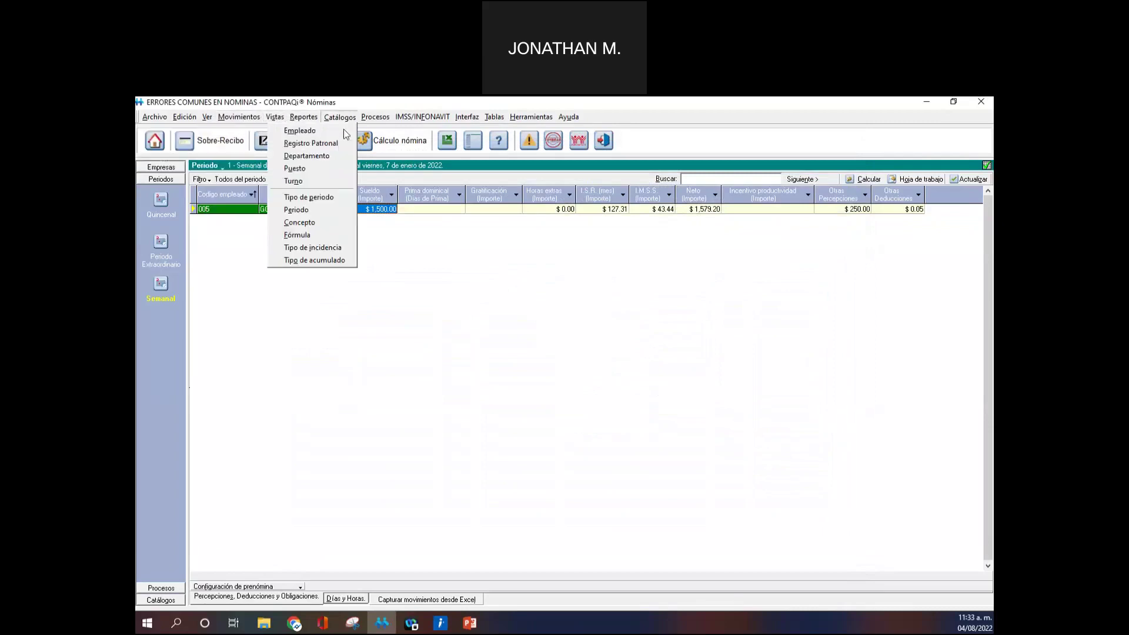
pyautogui.click(313, 210)
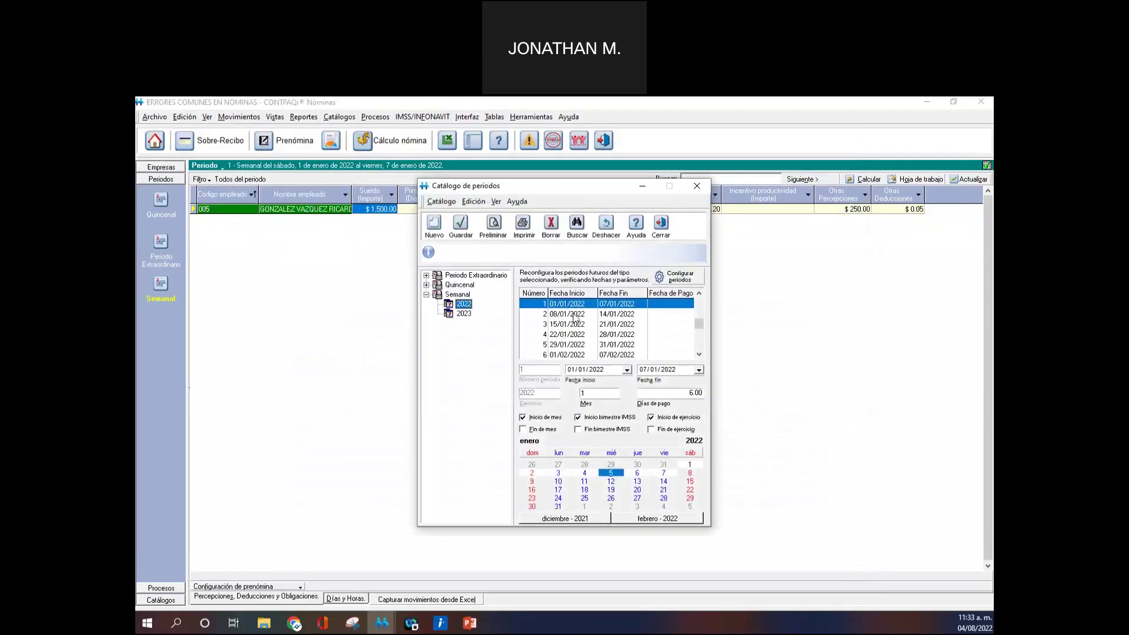
pyautogui.click(574, 316)
pyautogui.press('Up')
pyautogui.moveTo(569, 319); pyautogui.dragTo(574, 334)
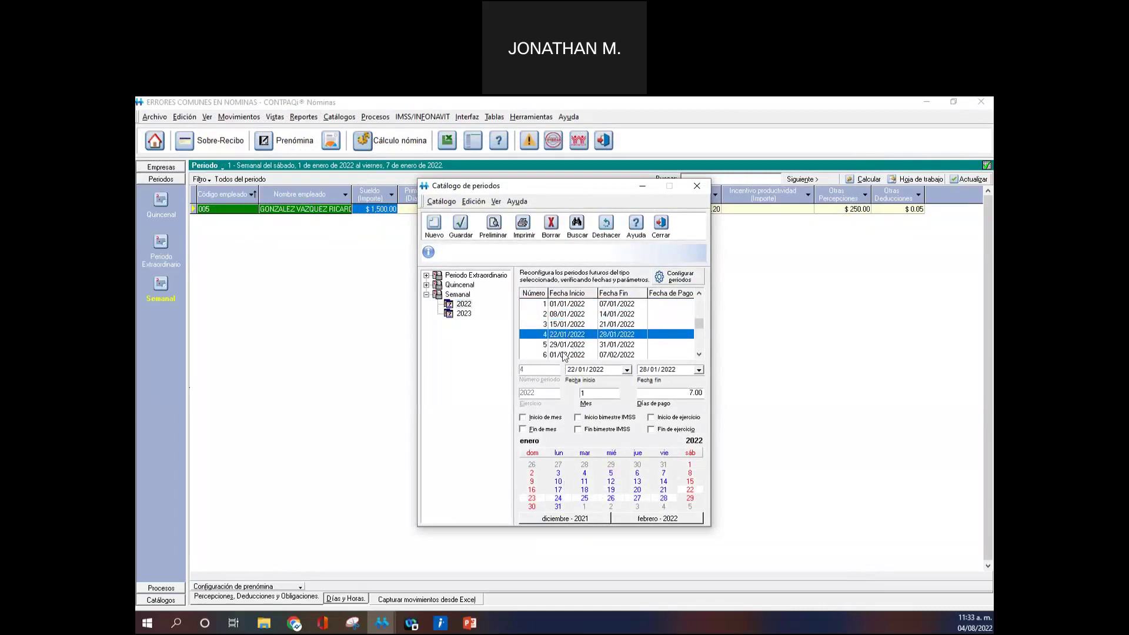
pyautogui.click(566, 345)
pyautogui.press('Down')
pyautogui.press('Down')
pyautogui.press('Down')
pyautogui.press('Down')
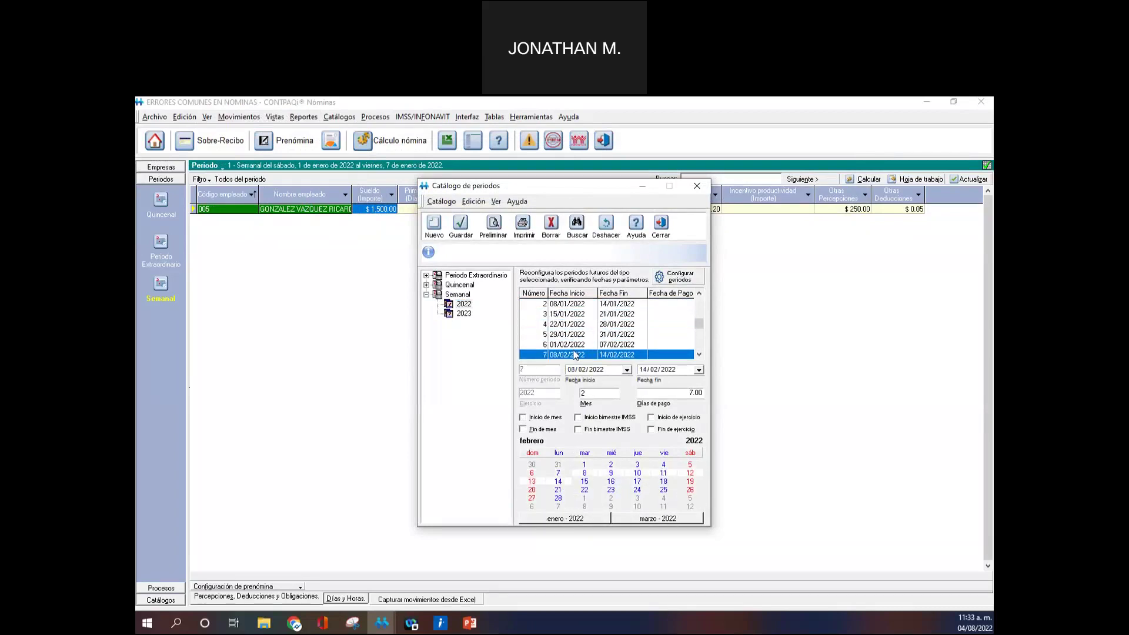
pyautogui.press('Home')
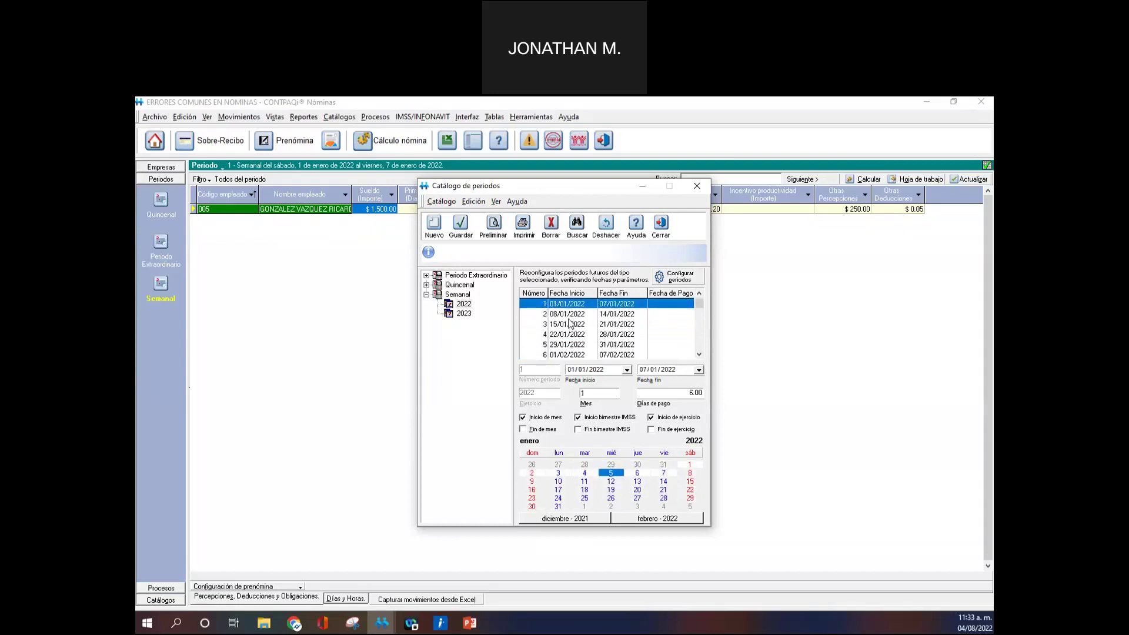
pyautogui.click(661, 224)
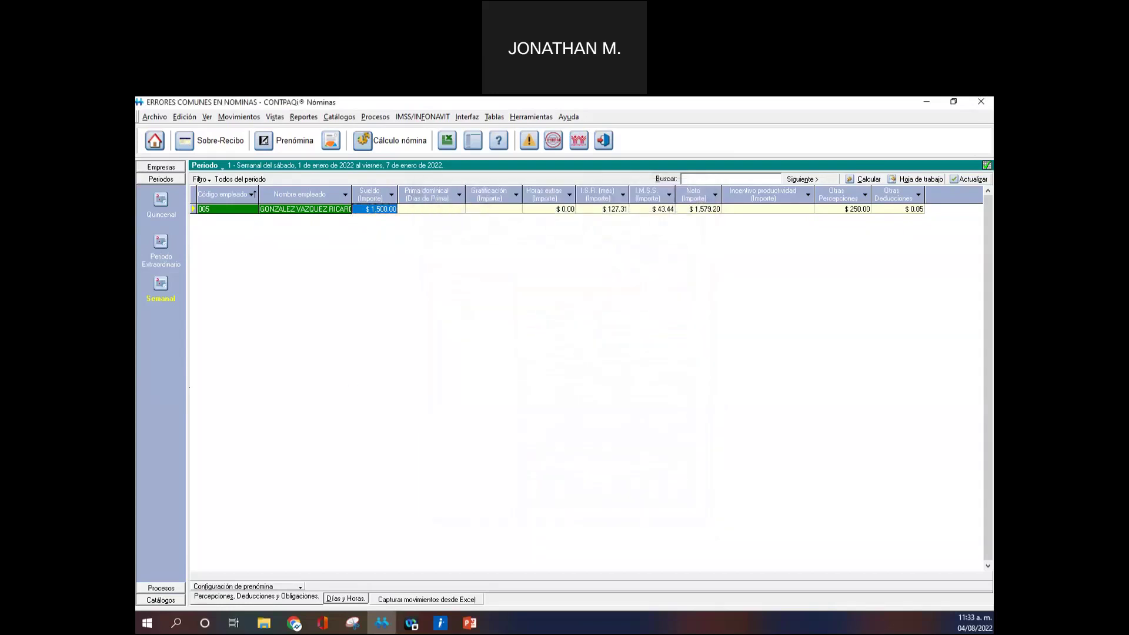
# In PowerPoint's ERRORES slide, highlight the bullet 'Como eliminar el Ajuste al neto'
pyautogui.click(477, 627)
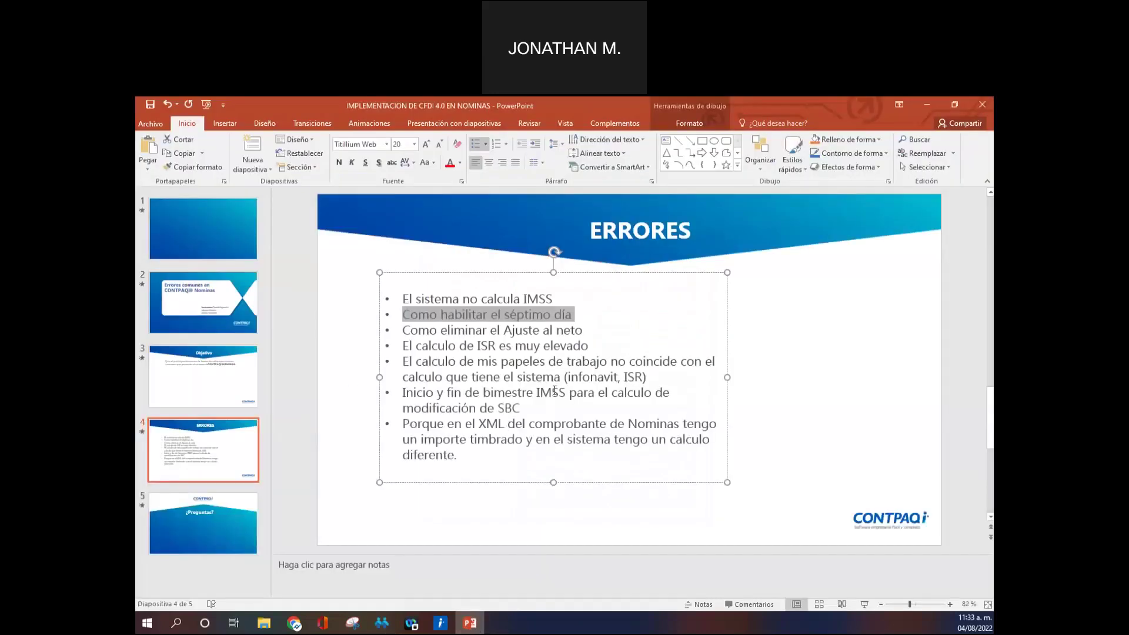
pyautogui.click(584, 342)
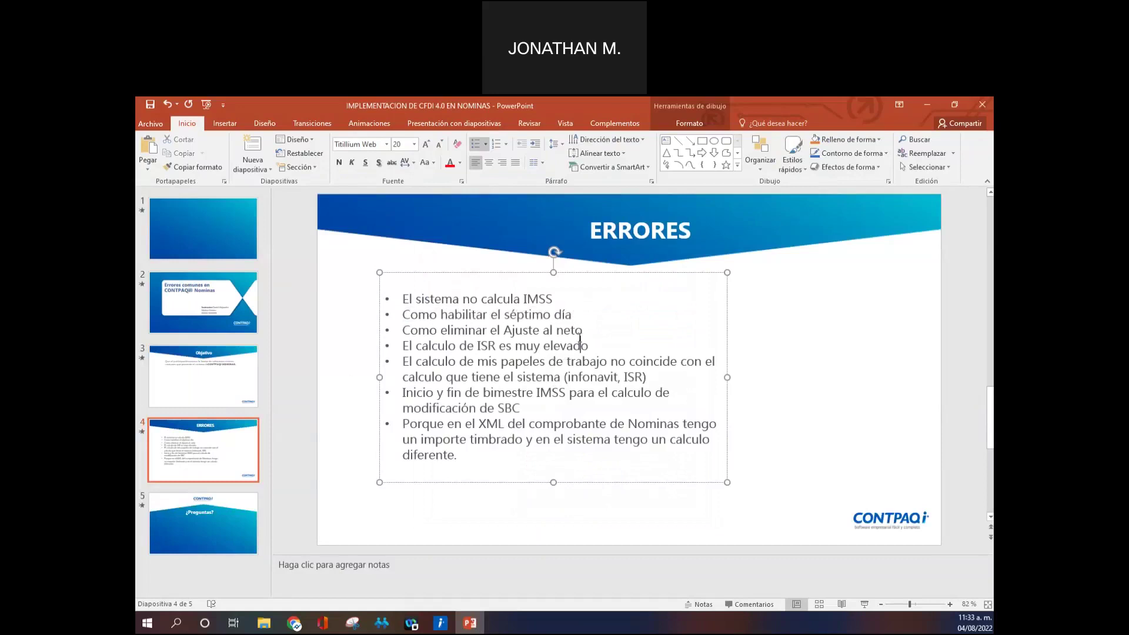
pyautogui.moveTo(585, 332); pyautogui.dragTo(401, 336)
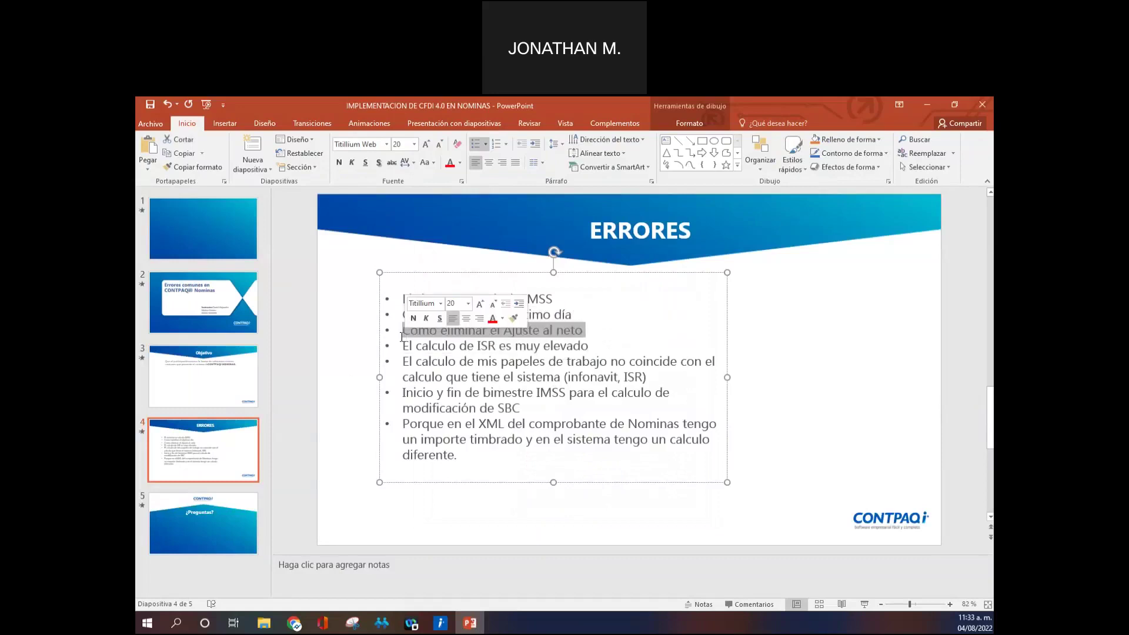
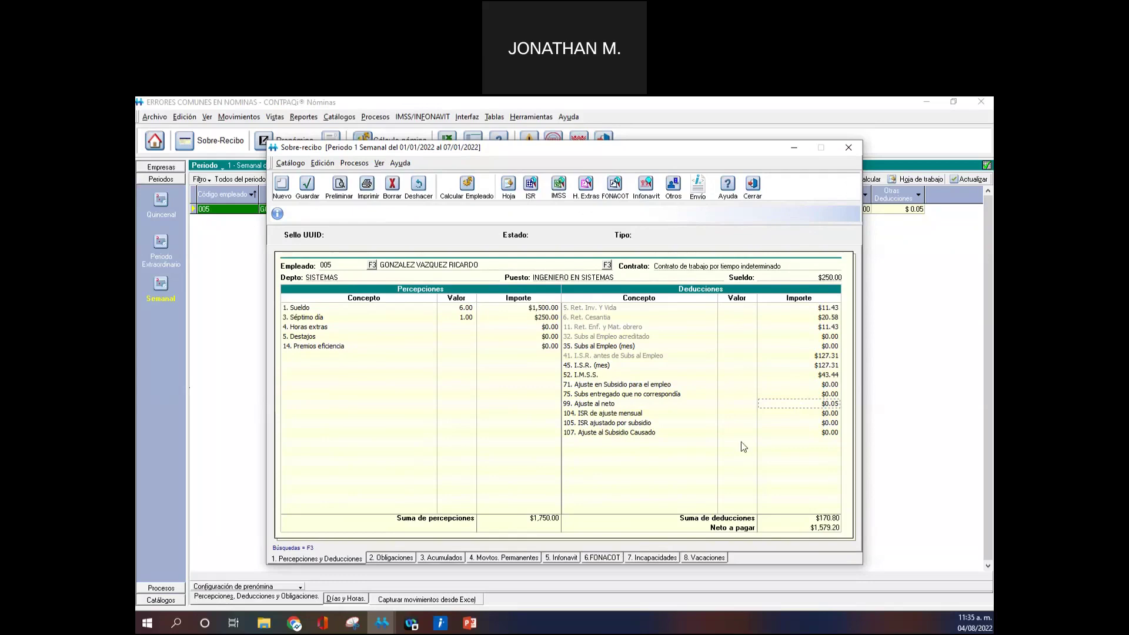
# Close the employee's payroll receipt and reopen it from the row's context menu
pyautogui.click(752, 186)
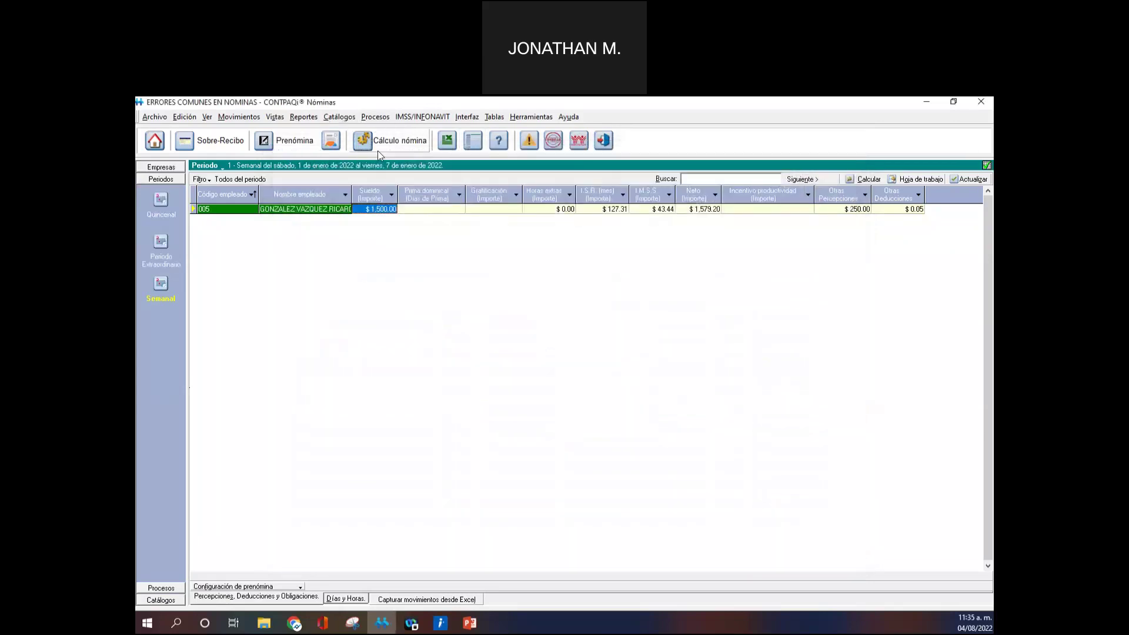
pyautogui.rightClick(341, 218)
pyautogui.click(348, 220)
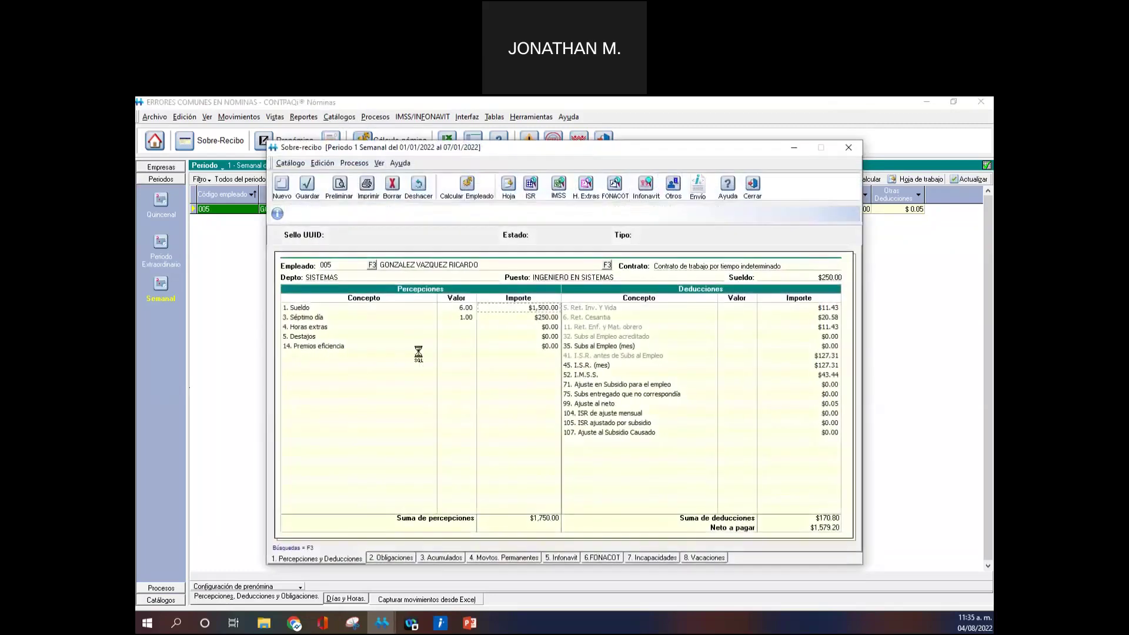
# Check the Destajos and Premios eficiencia amounts, then close the receipt and open Catálogos
pyautogui.click(368, 335)
pyautogui.click(378, 345)
pyautogui.click(364, 340)
pyautogui.click(759, 189)
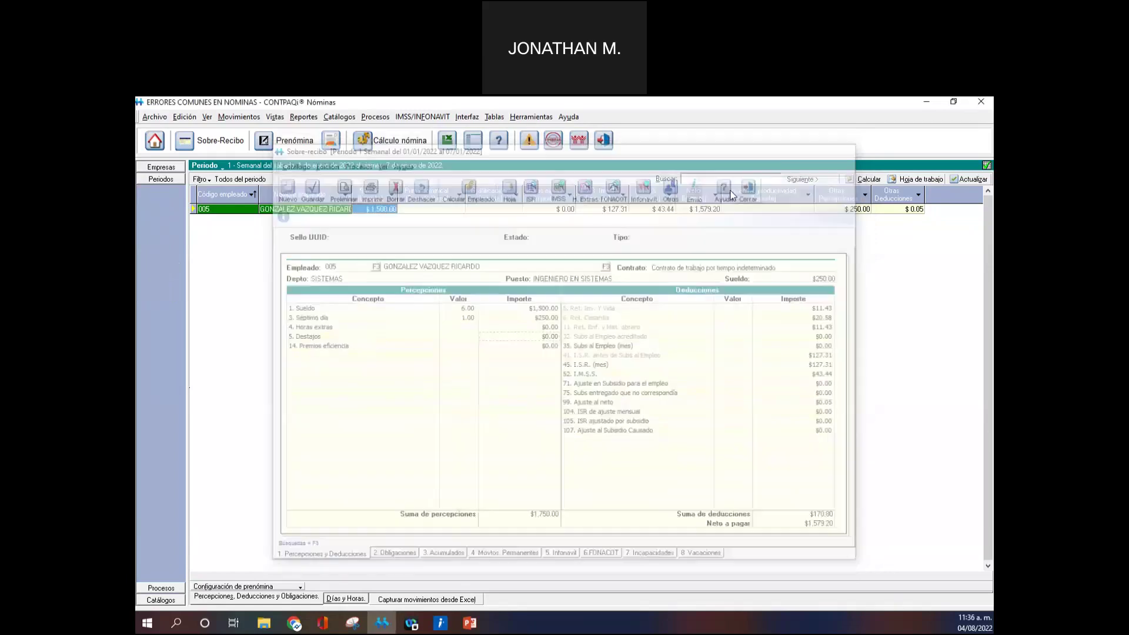
pyautogui.click(341, 116)
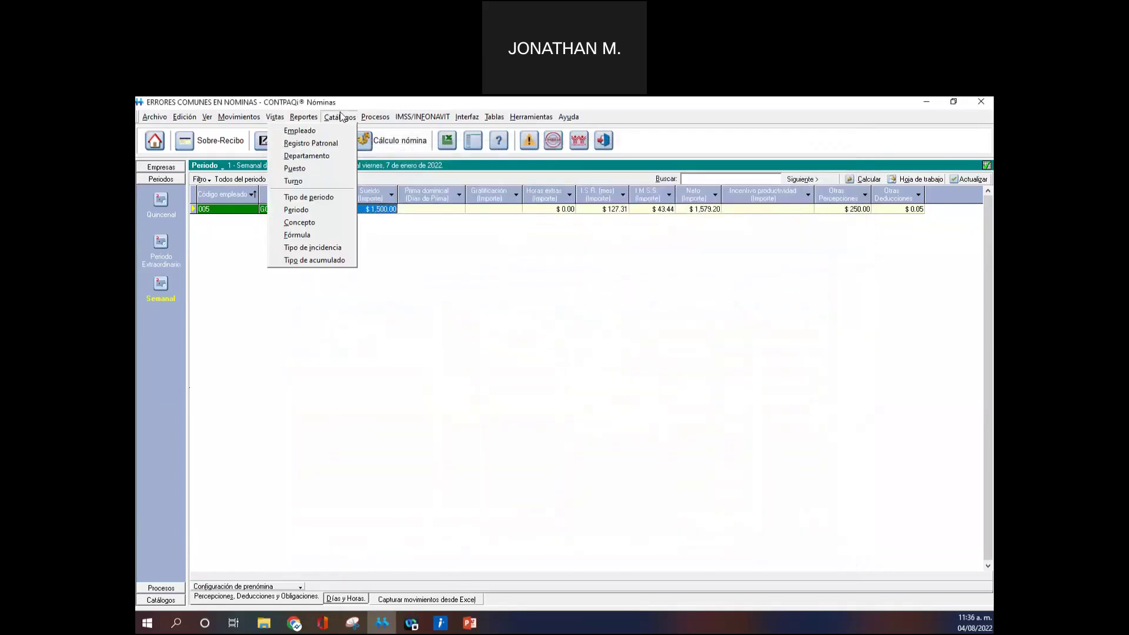
# Clear Automático global on concept 5 Destajos in the concepts catalog, accepting the warning
pyautogui.click(309, 221)
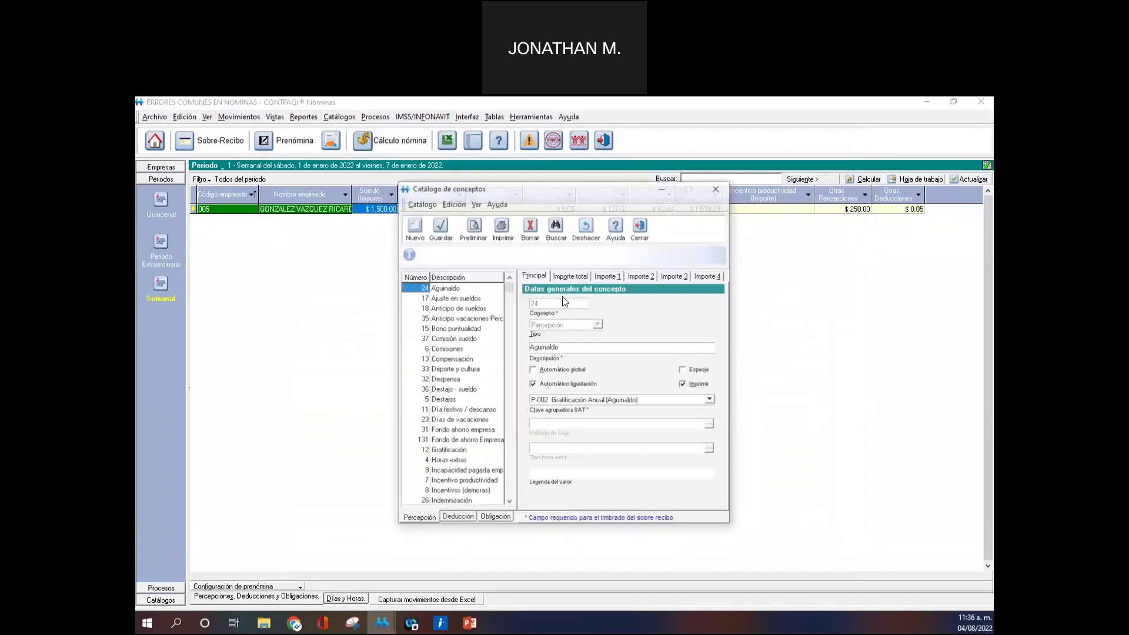
pyautogui.click(417, 277)
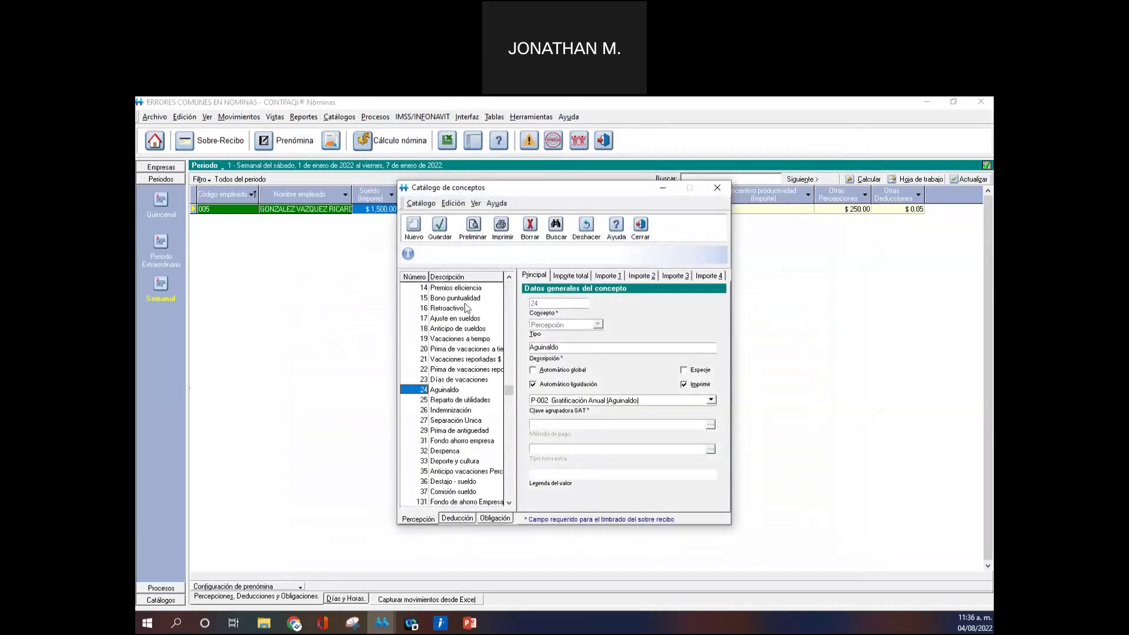
pyautogui.click(461, 277)
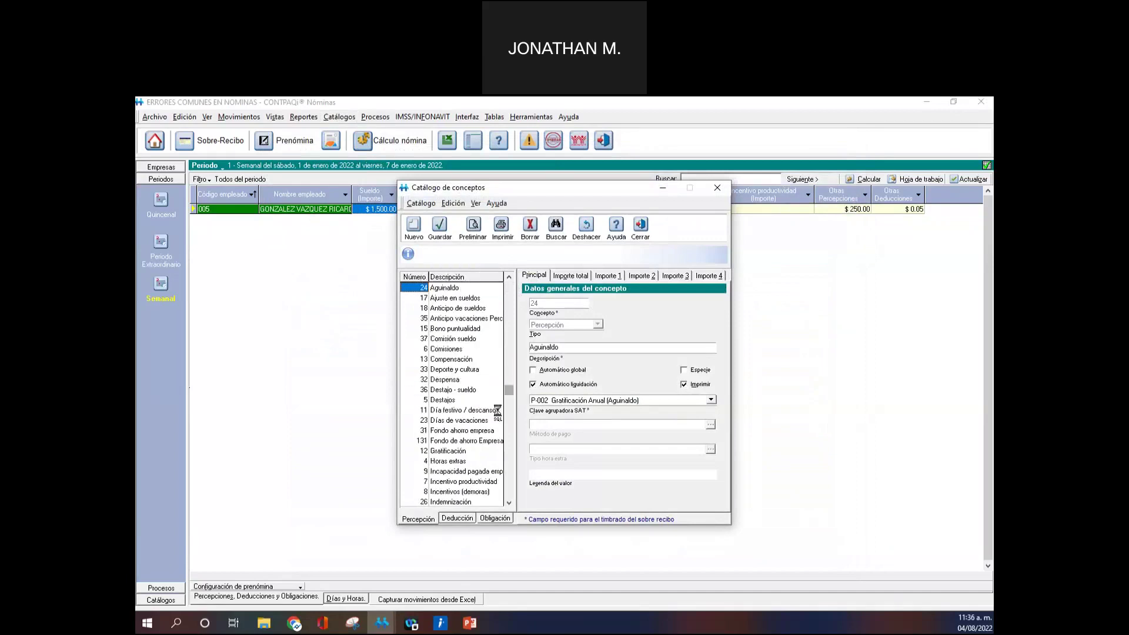
pyautogui.click(449, 400)
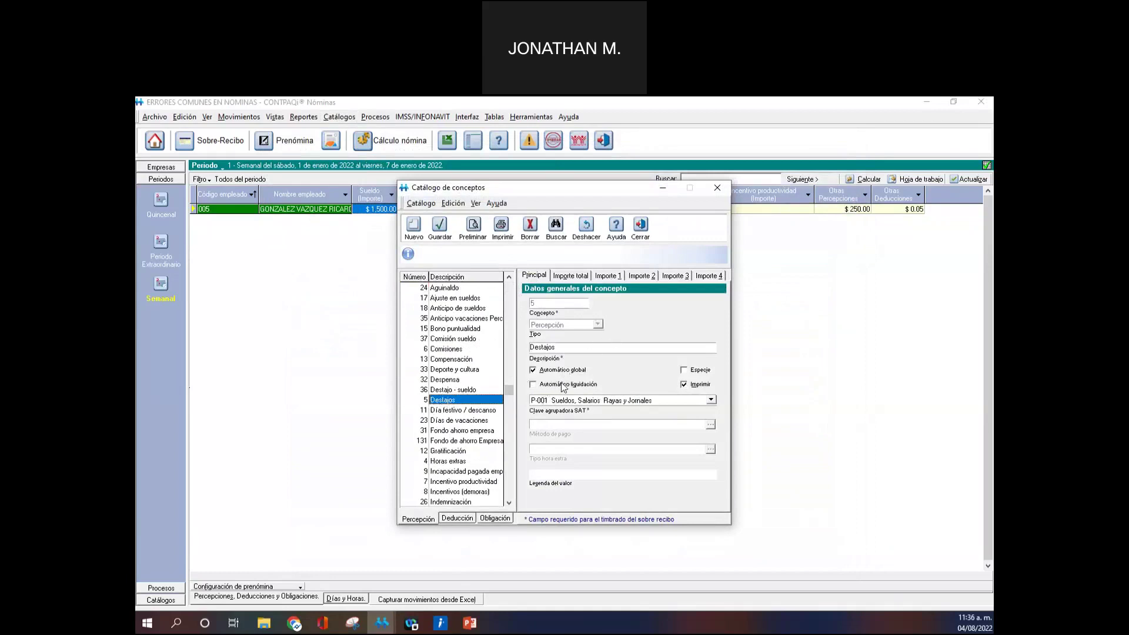
pyautogui.click(534, 371)
pyautogui.click(564, 411)
pyautogui.click(643, 227)
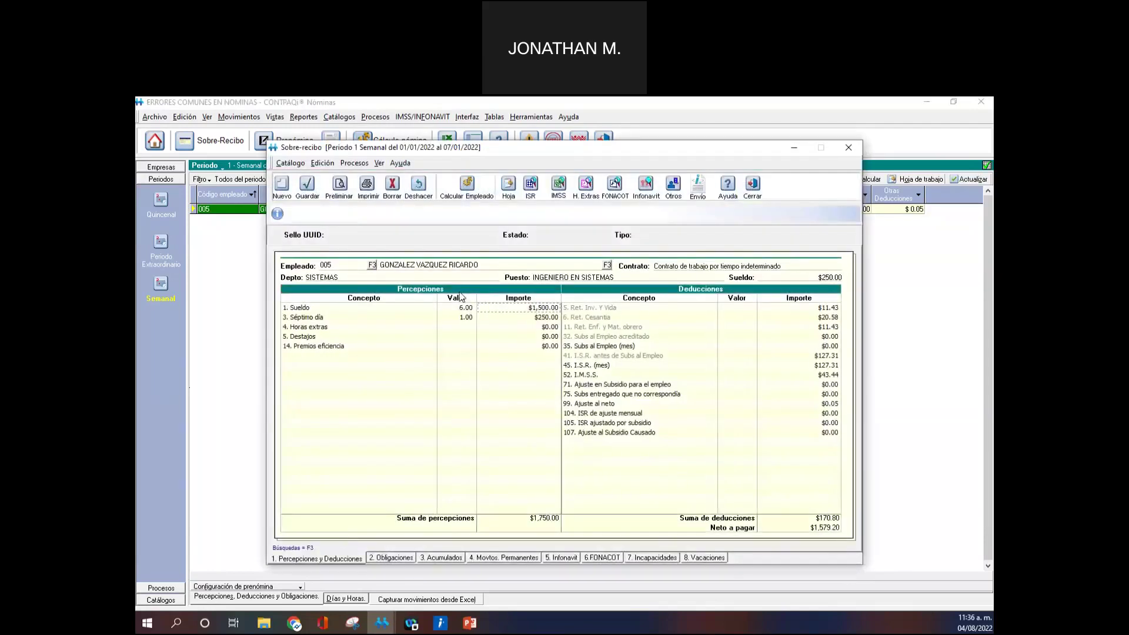
# Recalculate the employee's receipt without Destajos, then bring up the PowerPoint ERRORES slide
pyautogui.click(468, 187)
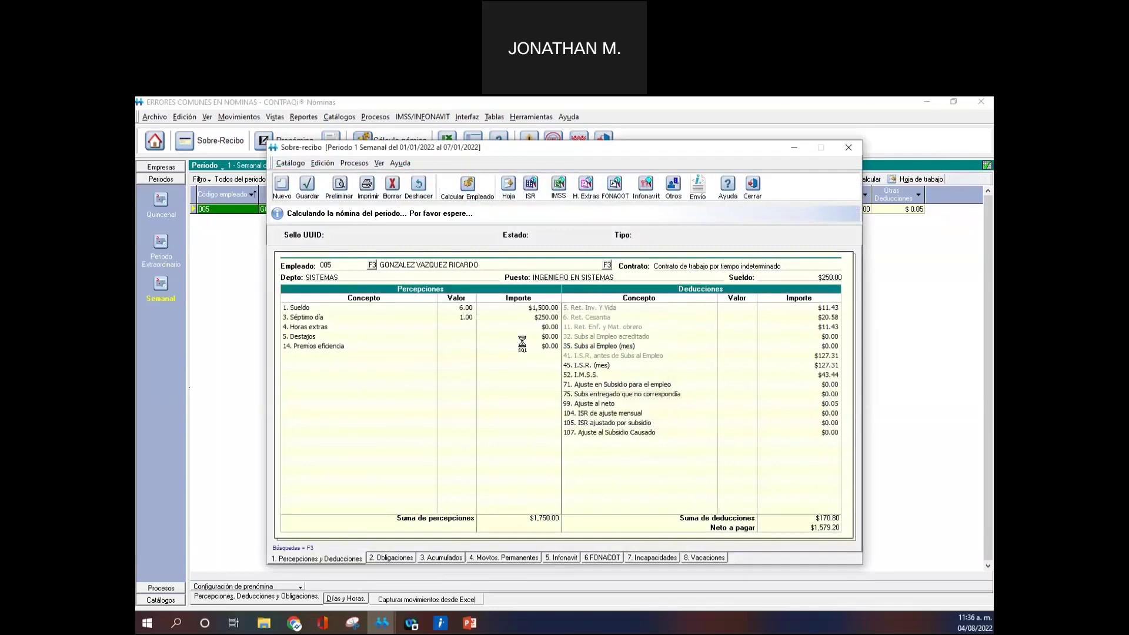
pyautogui.click(322, 339)
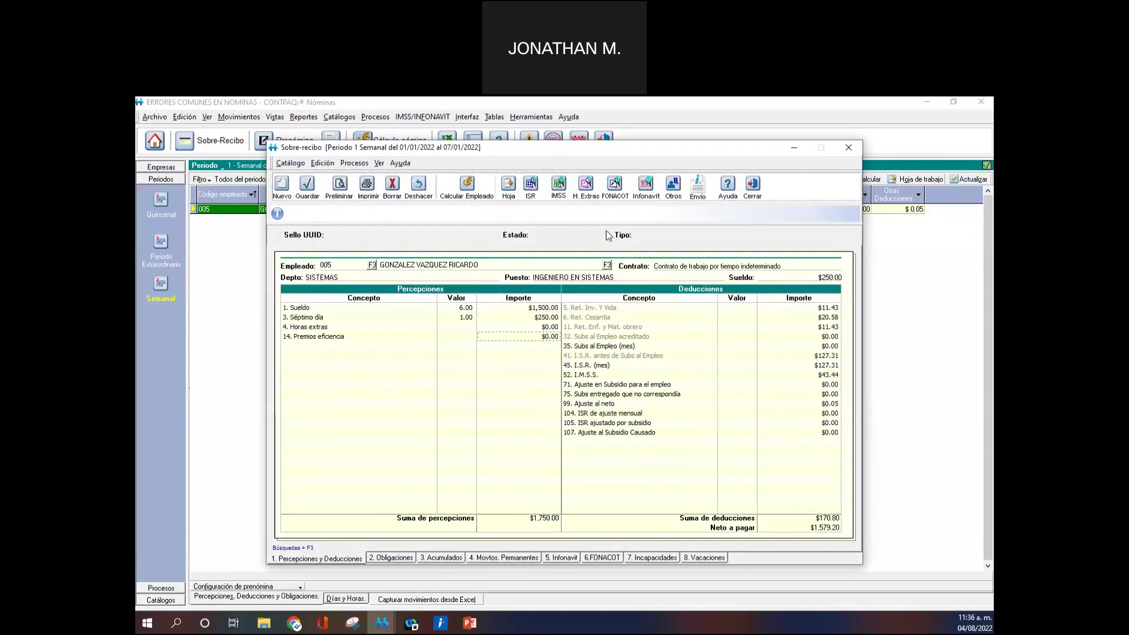
pyautogui.click(468, 624)
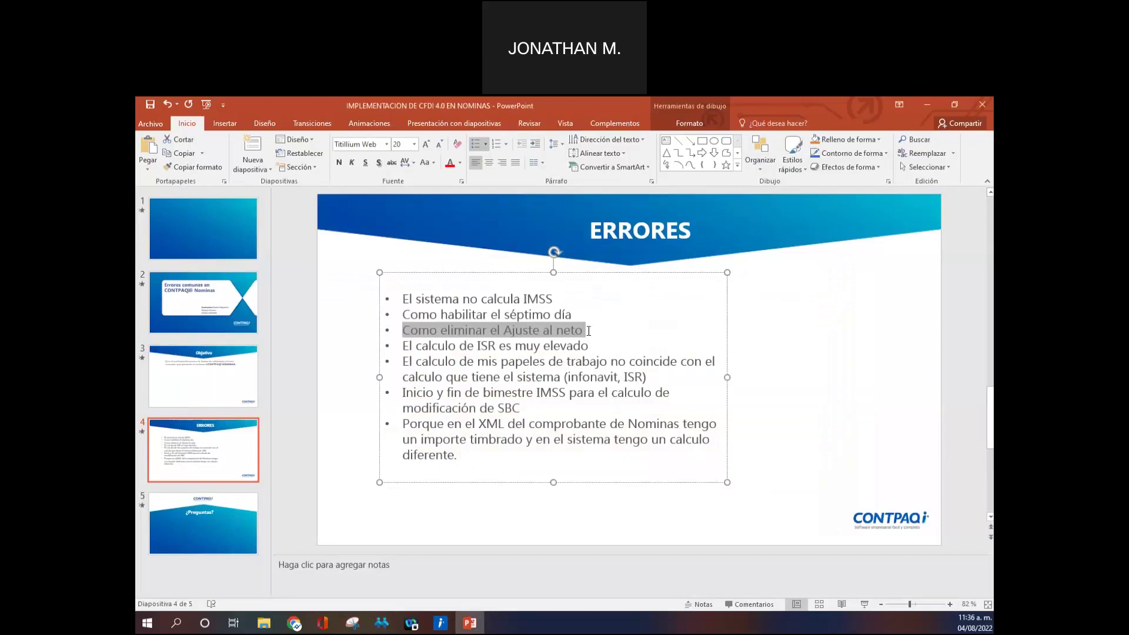
# Add the bullet 'Incidencias que no aparecen en mi sobre-recibo' below 'Ajuste al neto', then return to CONTPAQi
pyautogui.click(590, 331)
pyautogui.press('Return')
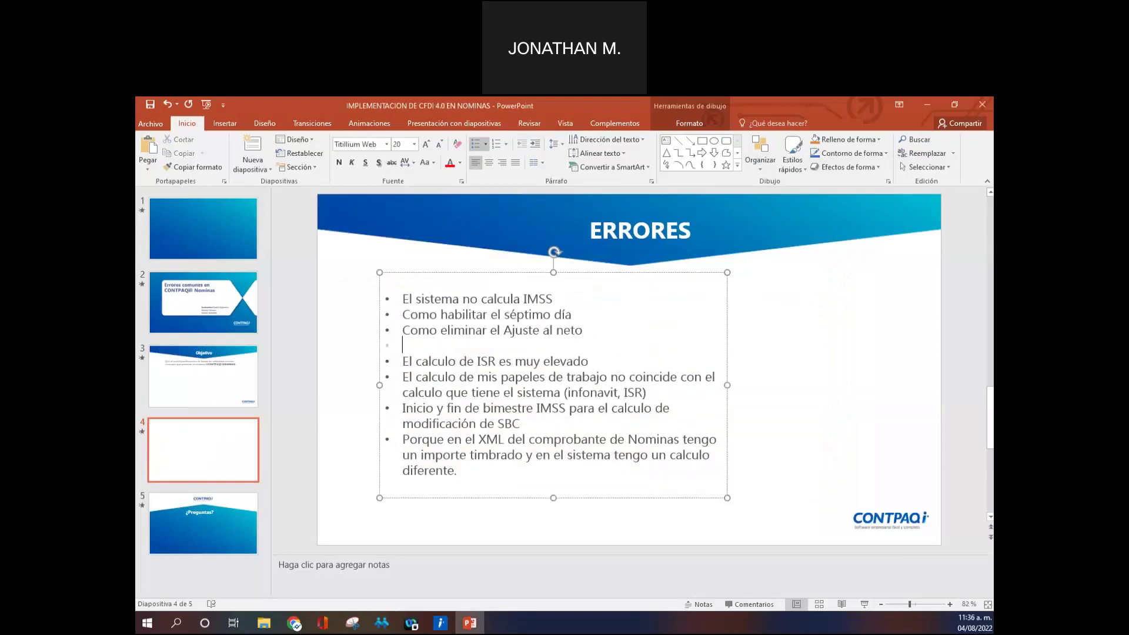
pyautogui.write('IN')
pyautogui.press('BackSpace')
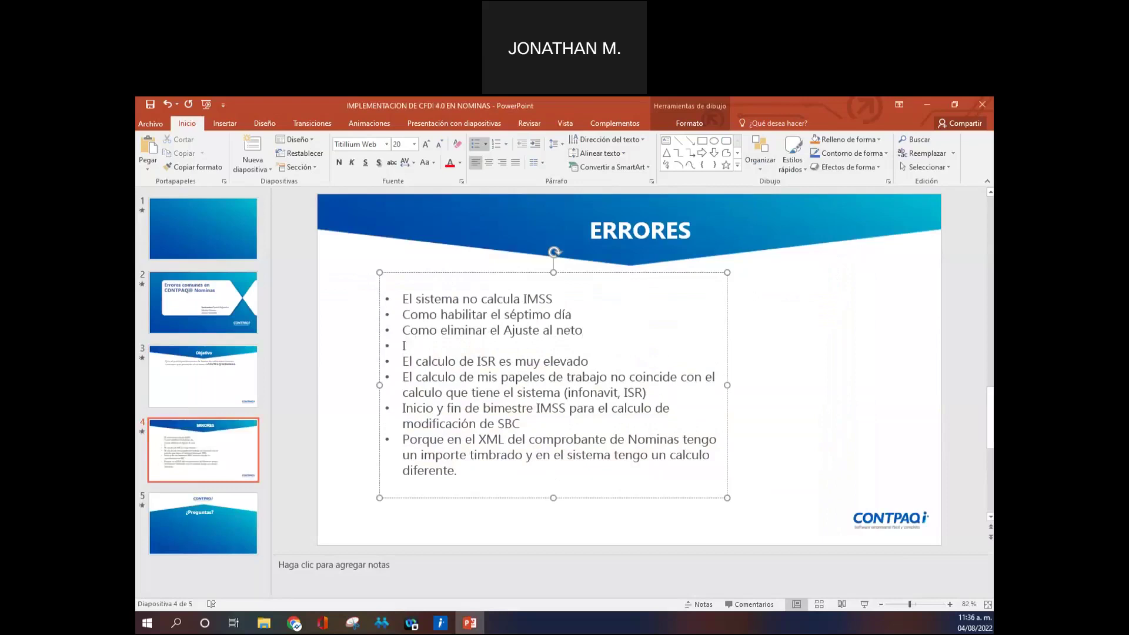
pyautogui.write('ncidencias que no aparecen en')
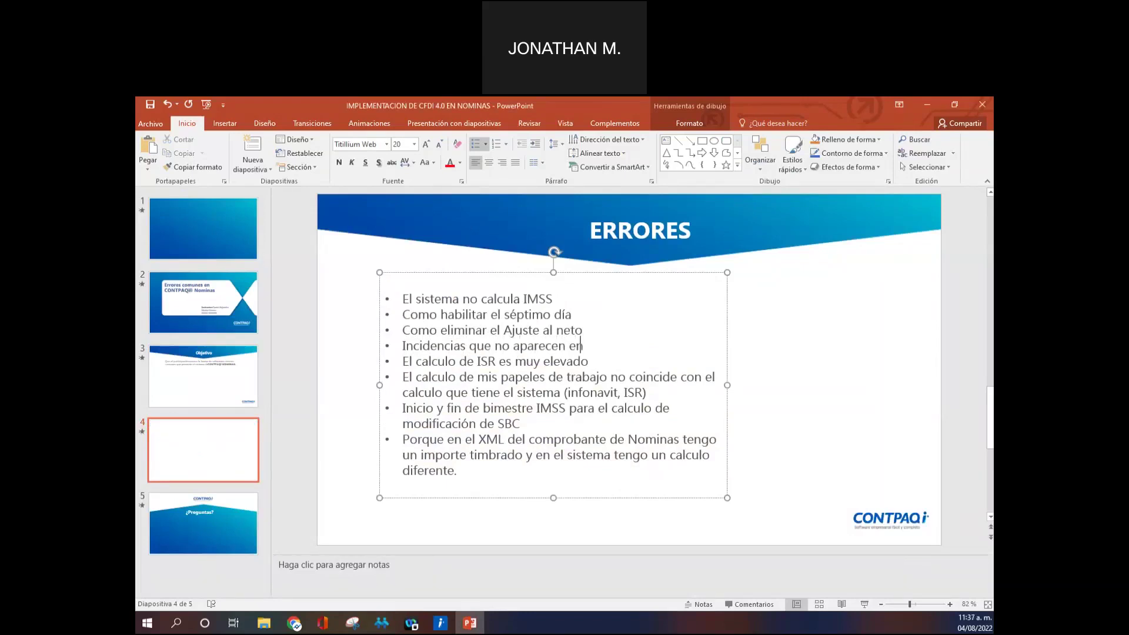
pyautogui.write(' mi sobrer')
pyautogui.press('BackSpace')
pyautogui.press('BackSpace')
pyautogui.write('-recibo')
pyautogui.click(837, 341)
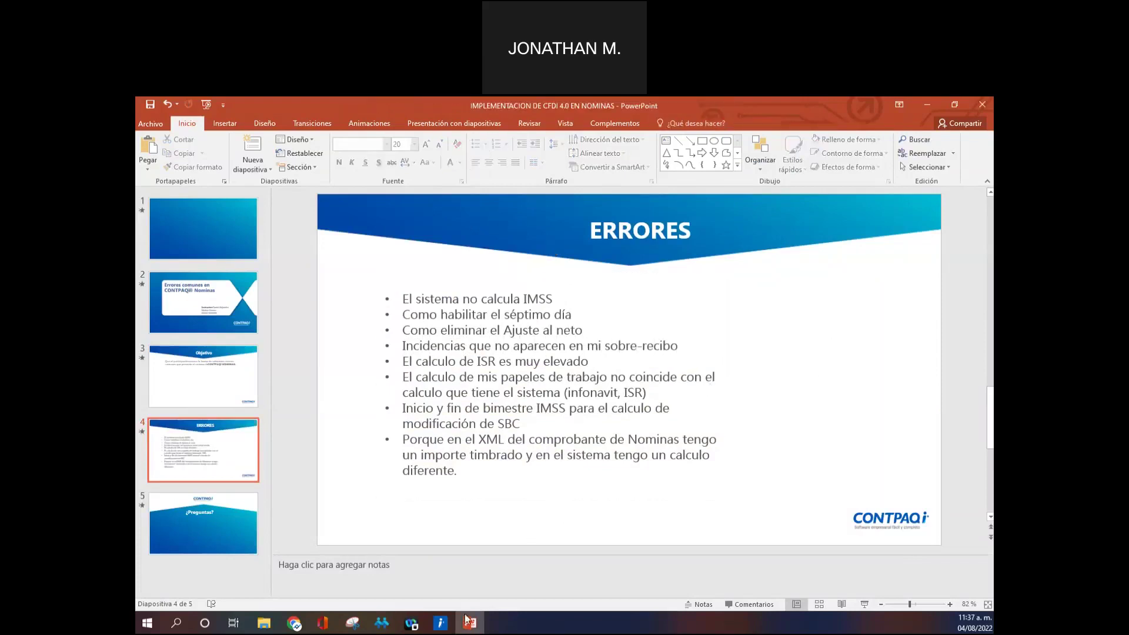
pyautogui.moveTo(382, 622)
pyautogui.click(458, 576)
# Close the receipt and record a Día festivo trabajado (DFT) incidence on 01/01/2022
pyautogui.click(753, 187)
pyautogui.click(353, 597)
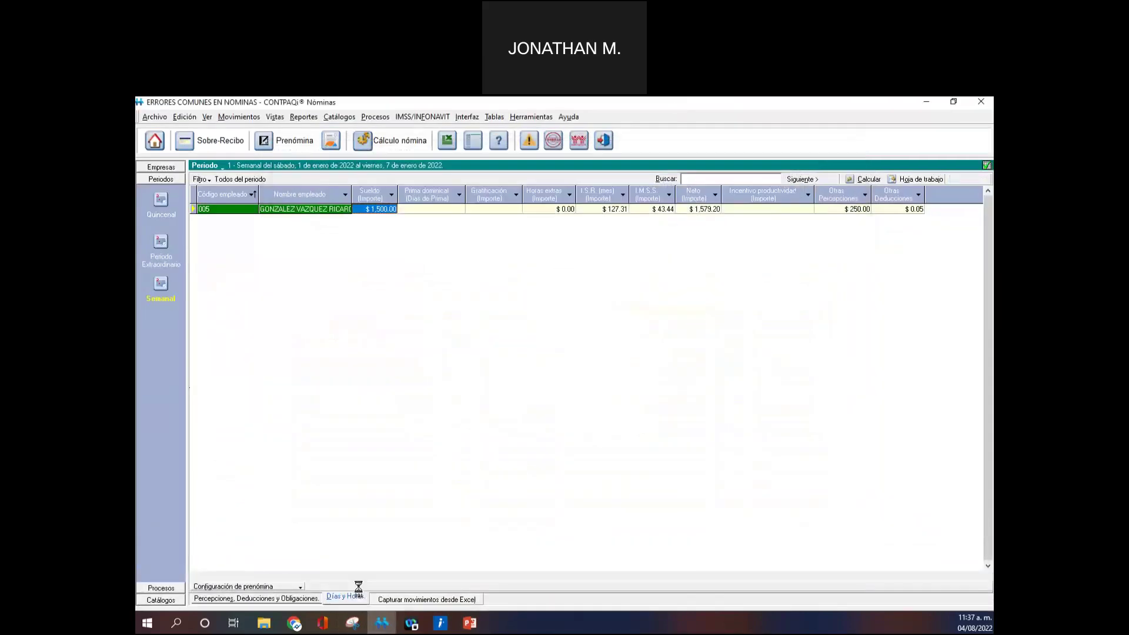
pyautogui.click(393, 208)
pyautogui.scroll(-1, 533, 333)
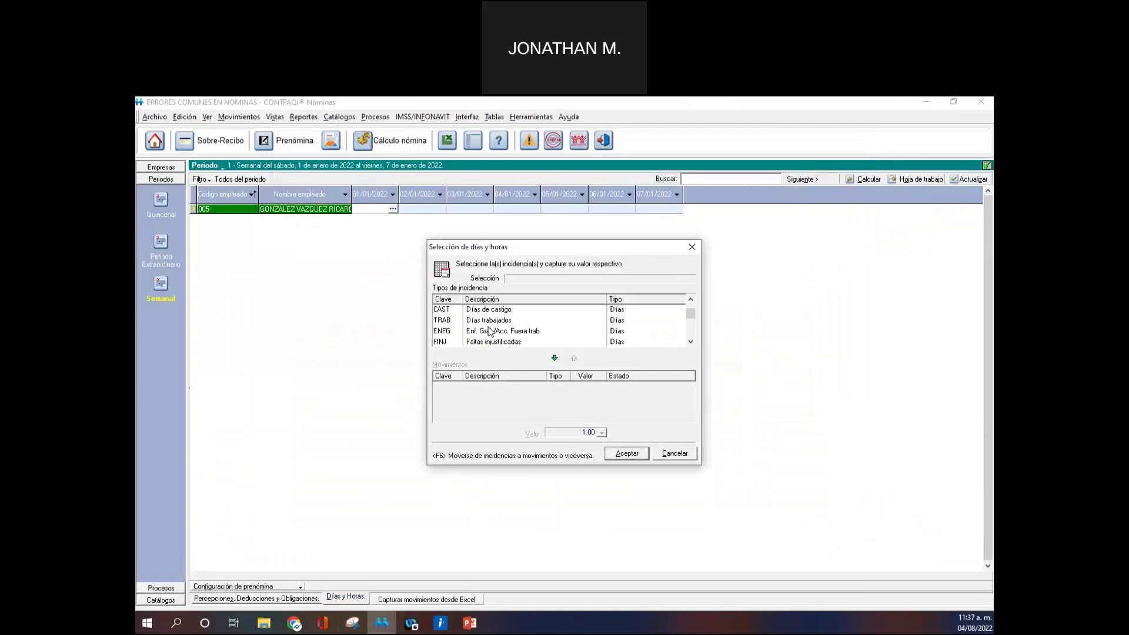
pyautogui.scroll(-1, 489, 329)
pyautogui.click(488, 321)
pyautogui.scroll(-1, 488, 322)
pyautogui.scroll(-1, 488, 323)
pyautogui.scroll(4, 488, 323)
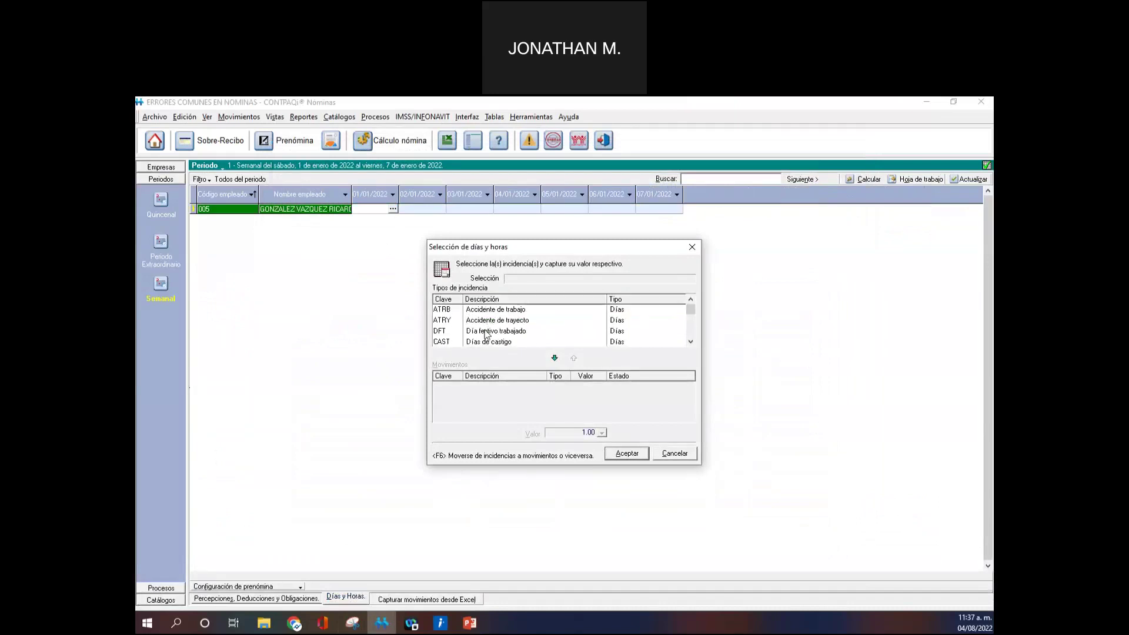
pyautogui.click(491, 331)
pyautogui.click(554, 360)
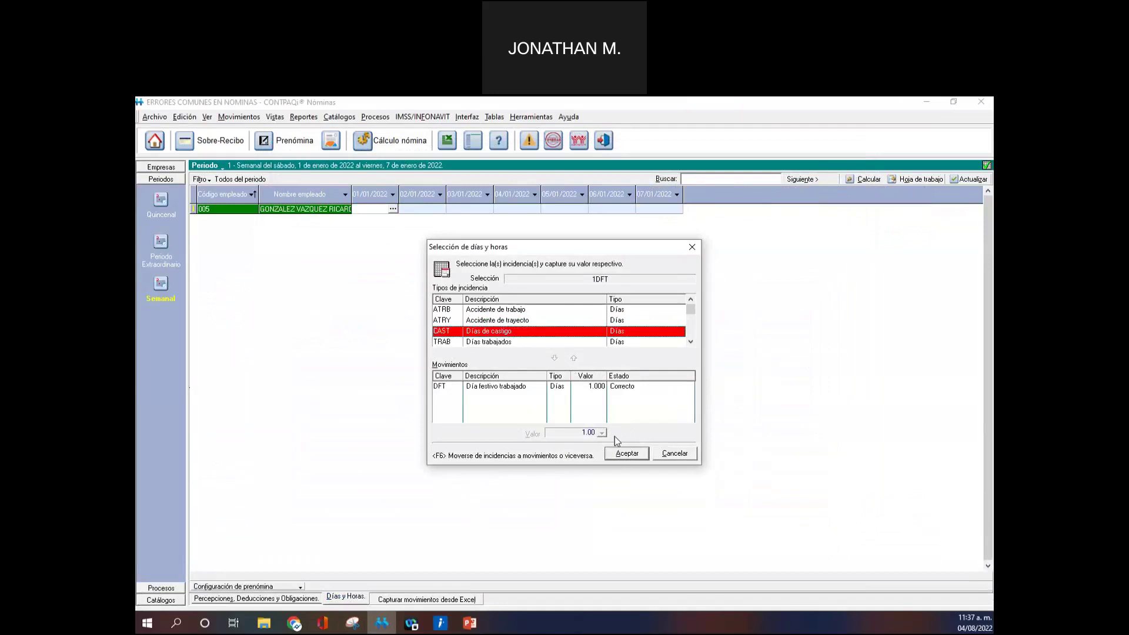
pyautogui.click(625, 453)
# Reopen and recalculate the employee's payroll receipt, then close it
pyautogui.rightClick(255, 212)
pyautogui.click(277, 217)
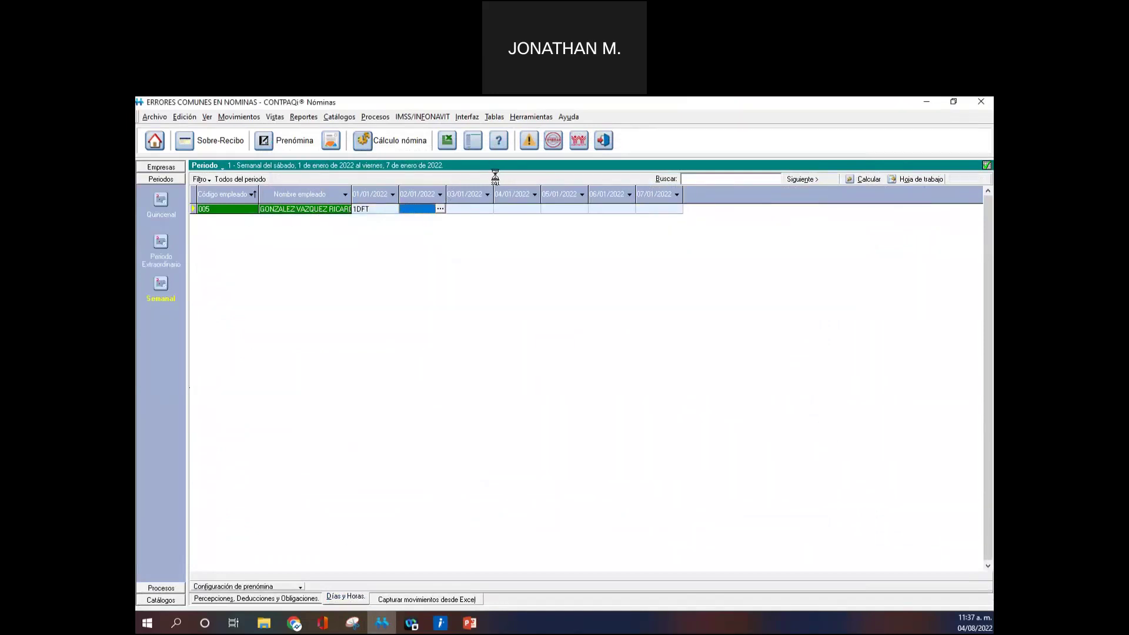
pyautogui.click(482, 197)
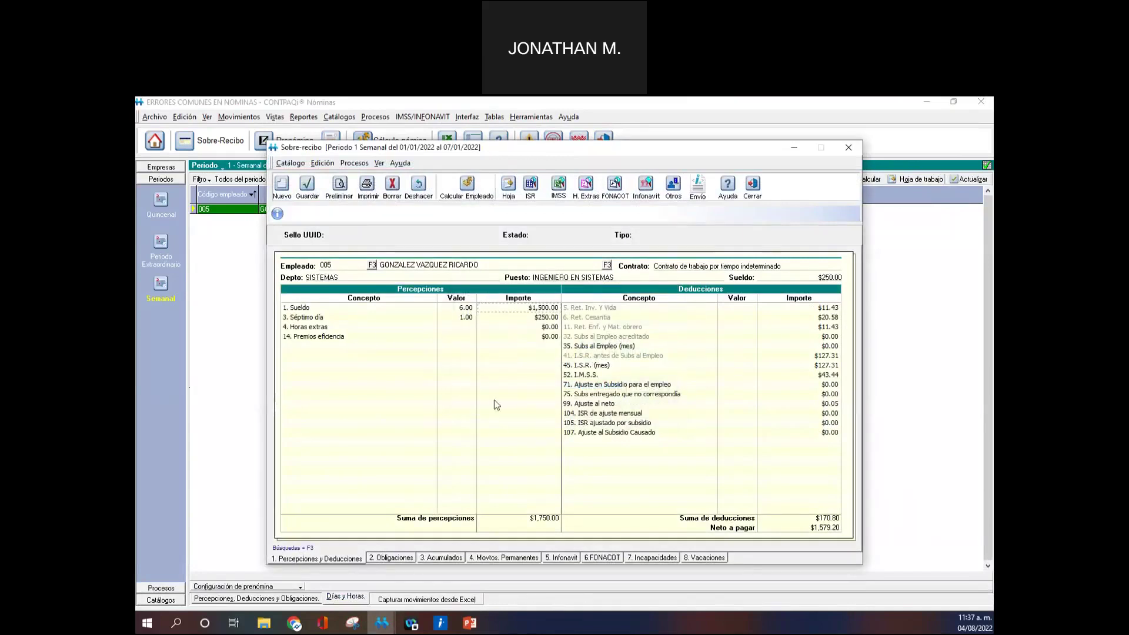
pyautogui.click(759, 188)
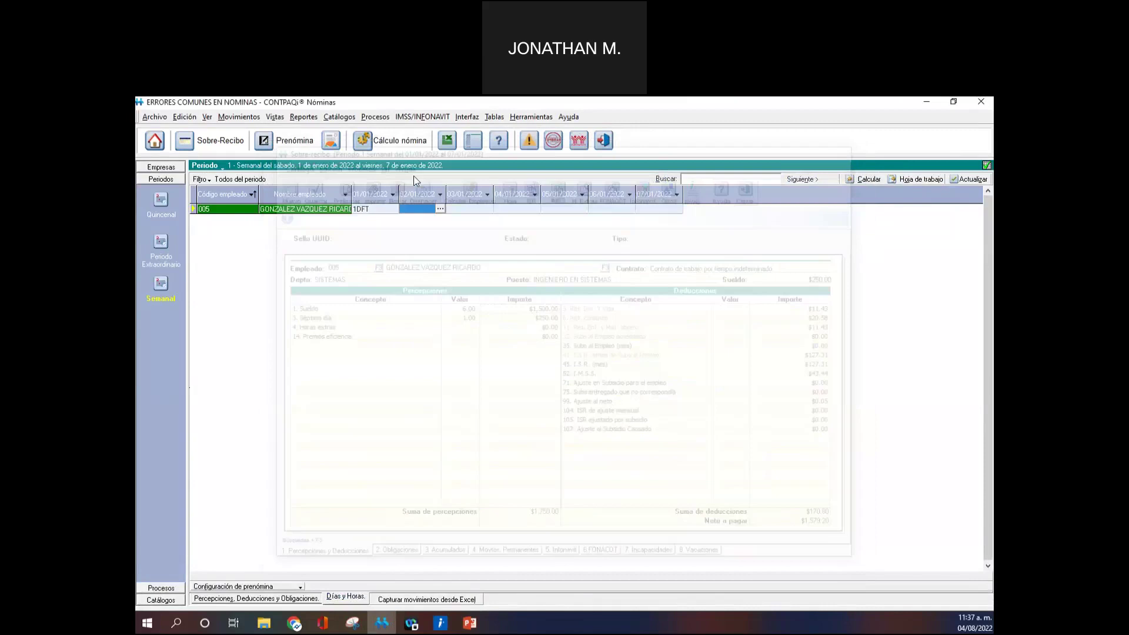
pyautogui.click(340, 116)
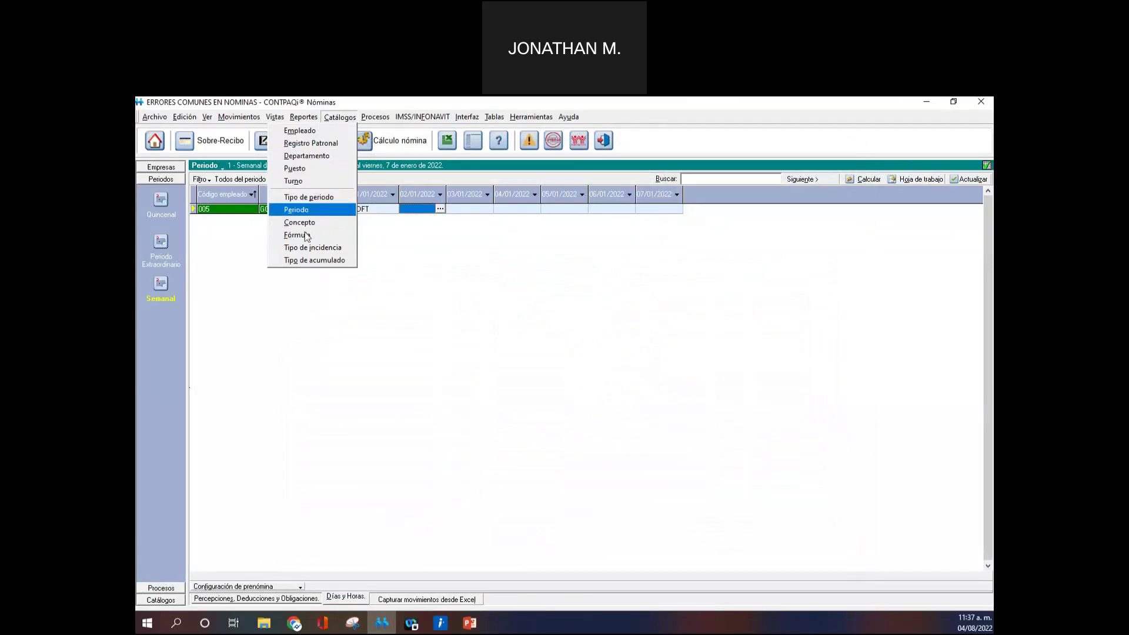
# Turn on Automático global for concept 11 Día festivo / descanso, save, and reopen the pay slip
pyautogui.click(308, 222)
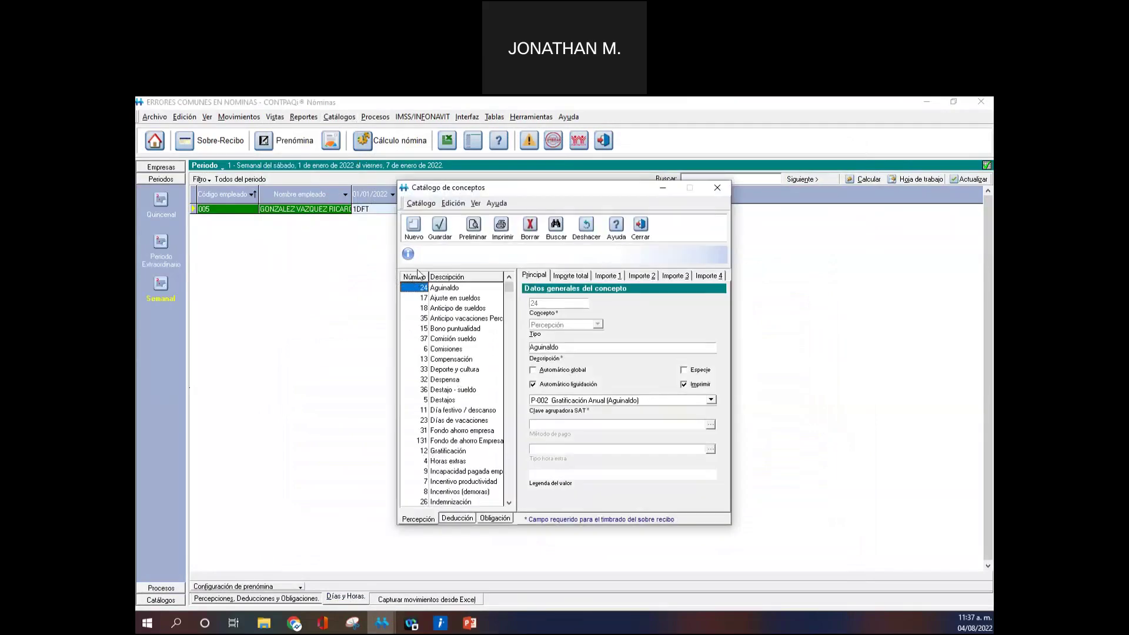
pyautogui.click(415, 277)
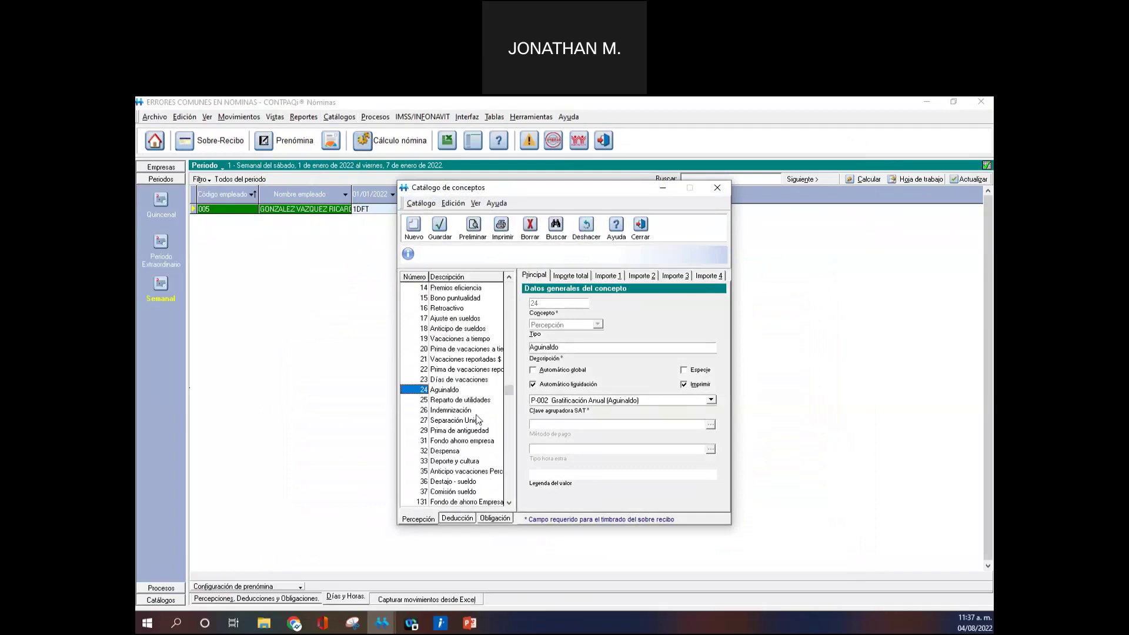
pyautogui.click(459, 278)
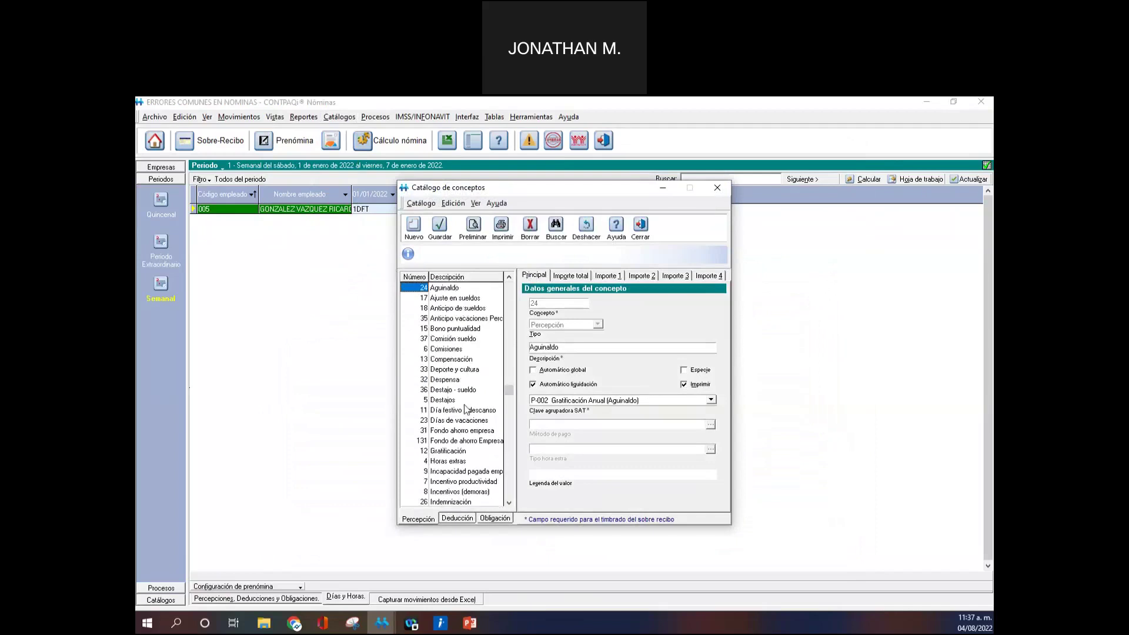
pyautogui.click(461, 410)
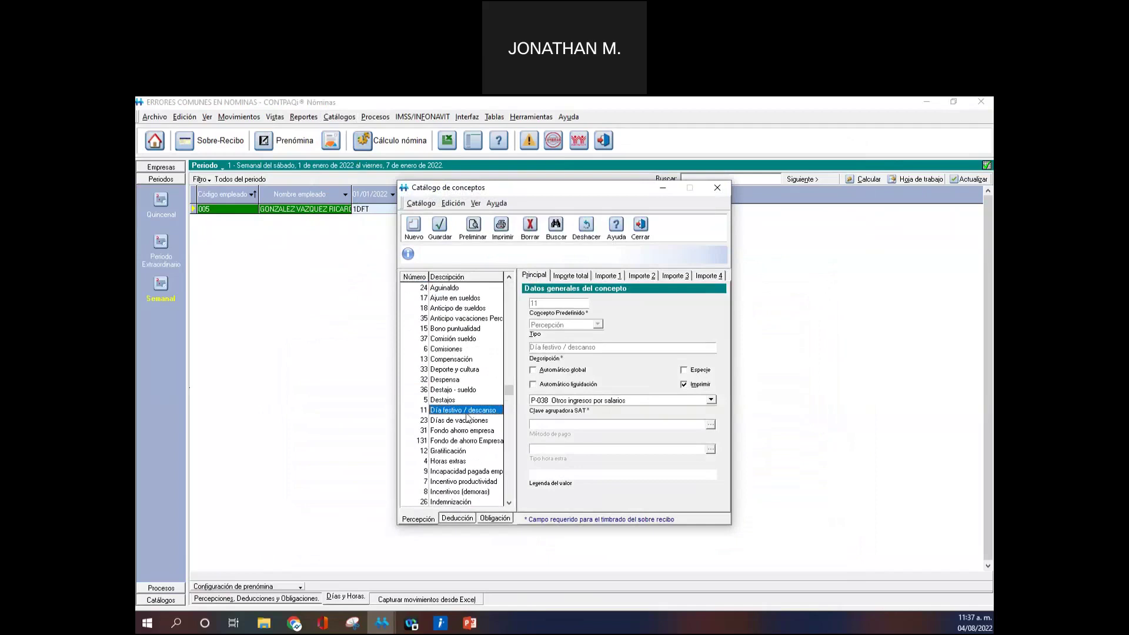
pyautogui.click(536, 371)
pyautogui.click(563, 399)
pyautogui.click(440, 226)
pyautogui.click(641, 226)
pyautogui.rightClick(297, 210)
pyautogui.click(334, 224)
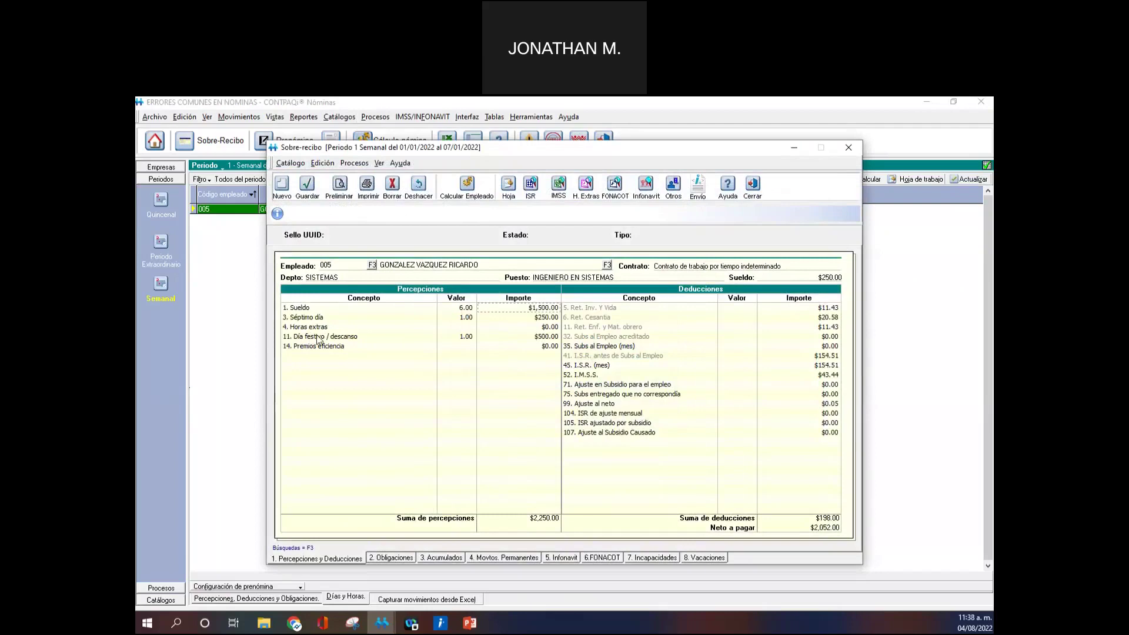
# Inspect the Día festivo value and the $0.05 Ajuste al neto amount, then close the pay slip
pyautogui.click(464, 338)
pyautogui.click(613, 403)
pyautogui.click(752, 187)
pyautogui.click(339, 116)
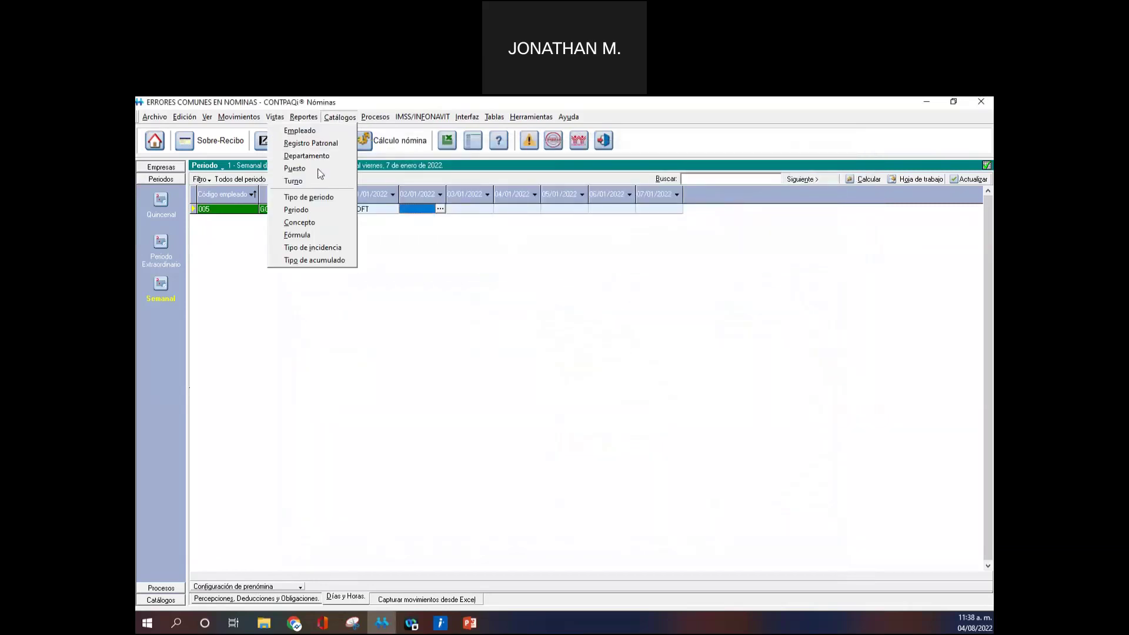
pyautogui.click(306, 219)
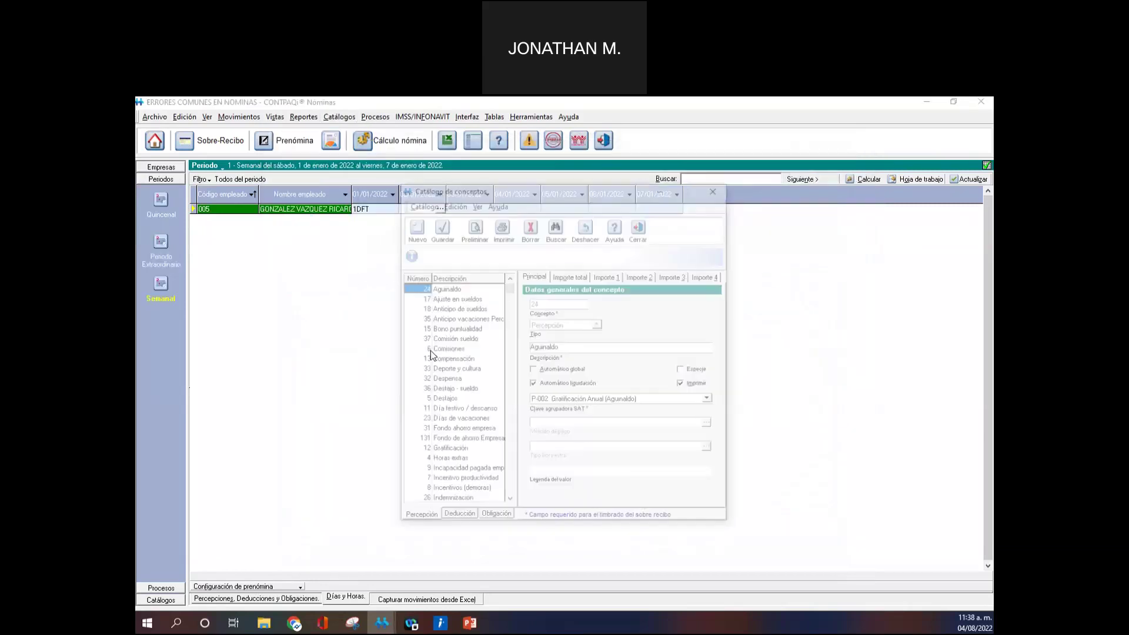
pyautogui.click(457, 517)
pyautogui.click(422, 277)
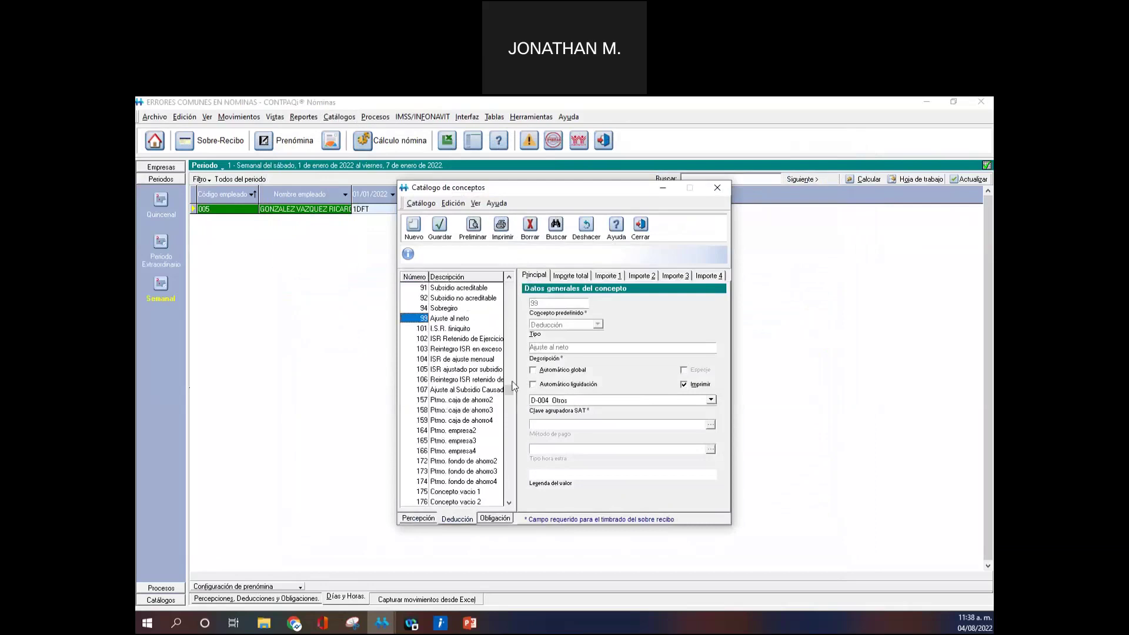
pyautogui.click(446, 319)
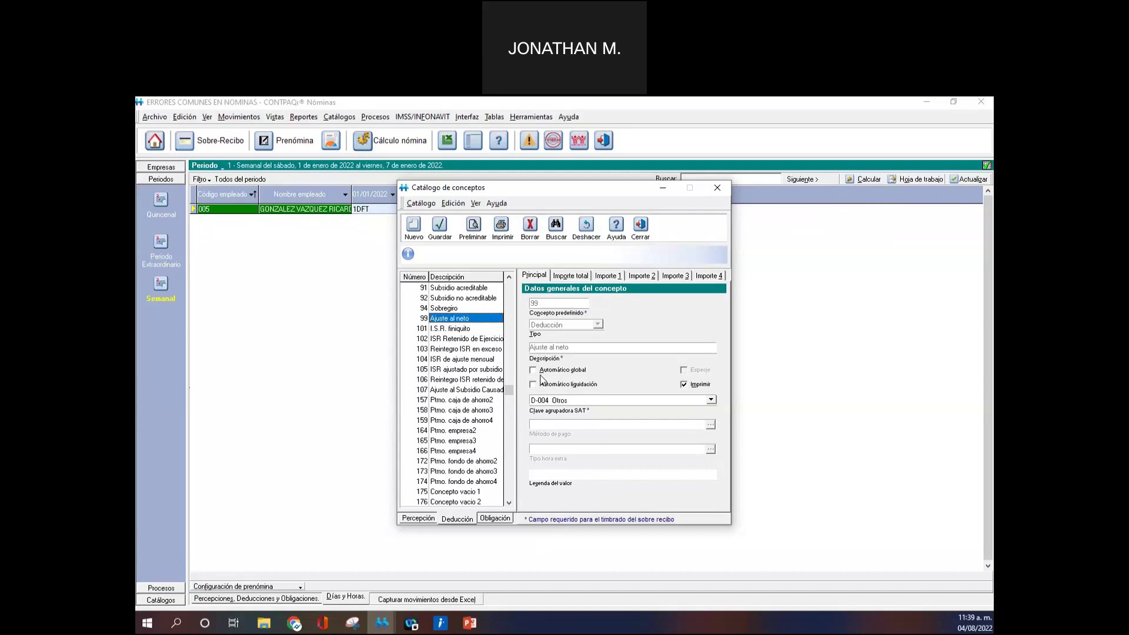
pyautogui.click(640, 226)
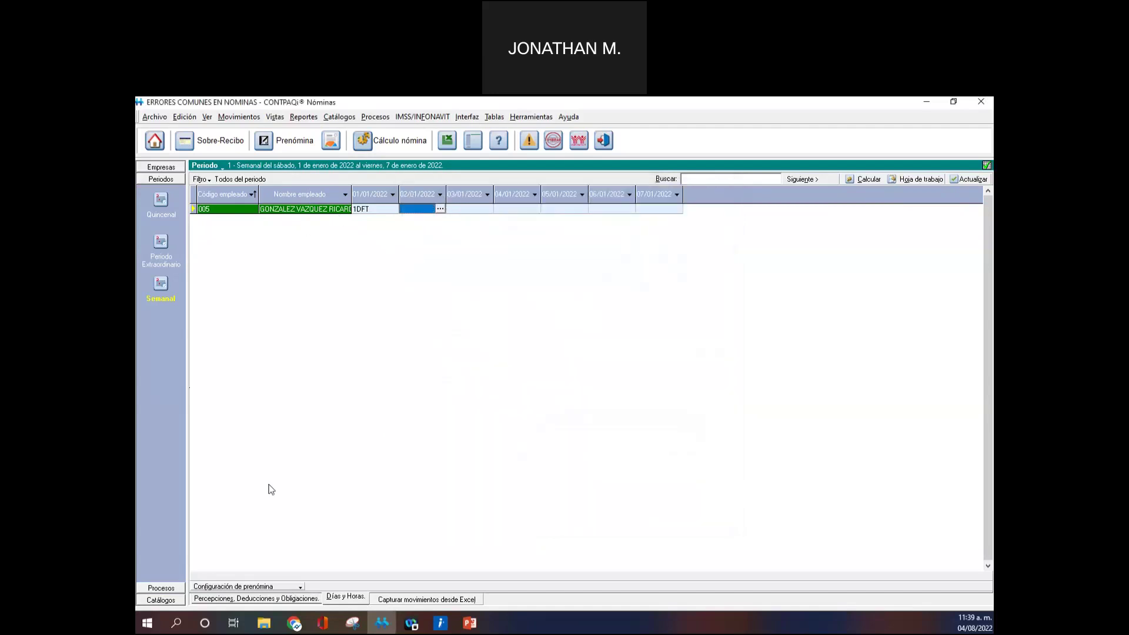
# Show the Percepciones, Deducciones y Obligaciones amounts in the grid, then start Respaldar empresa
pyautogui.click(281, 599)
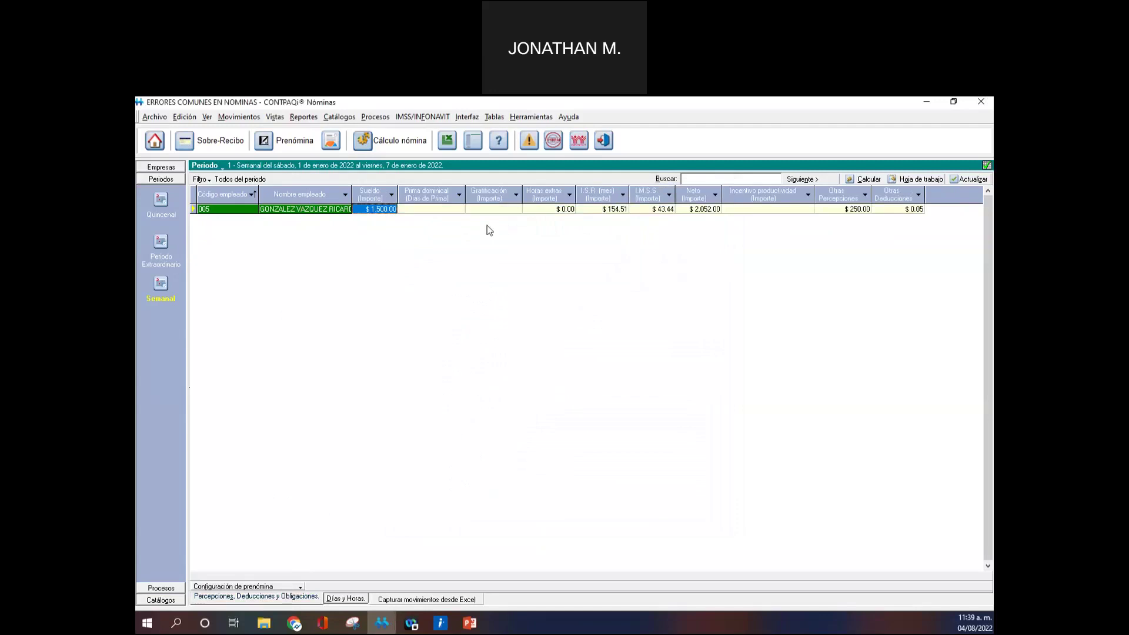
pyautogui.click(491, 118)
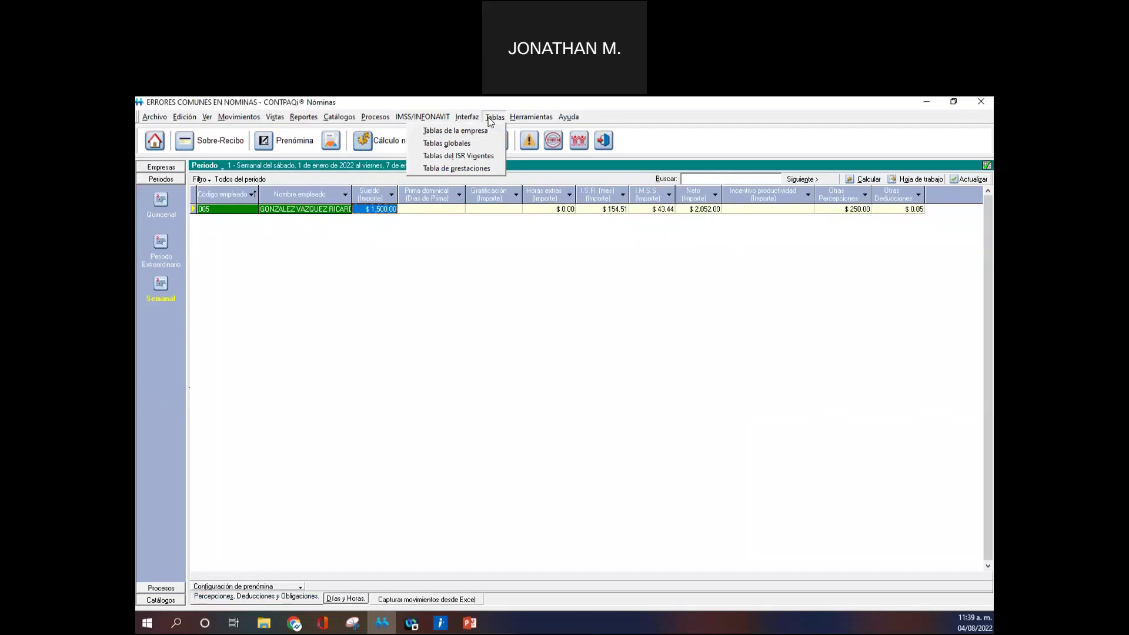
pyautogui.click(394, 282)
pyautogui.click(156, 117)
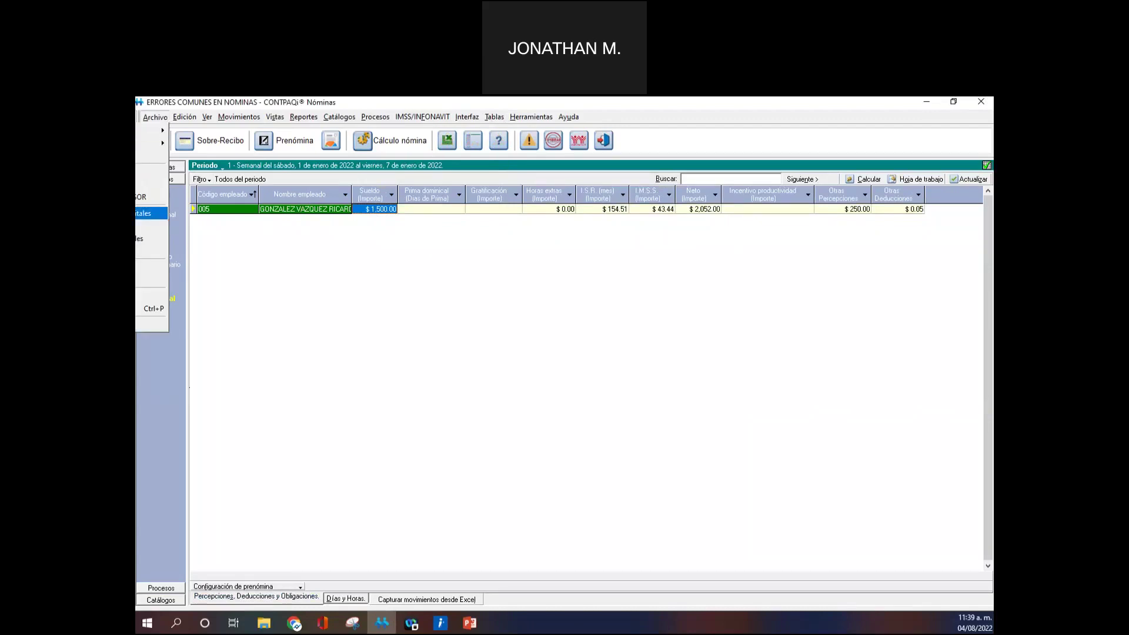
pyautogui.click(135, 270)
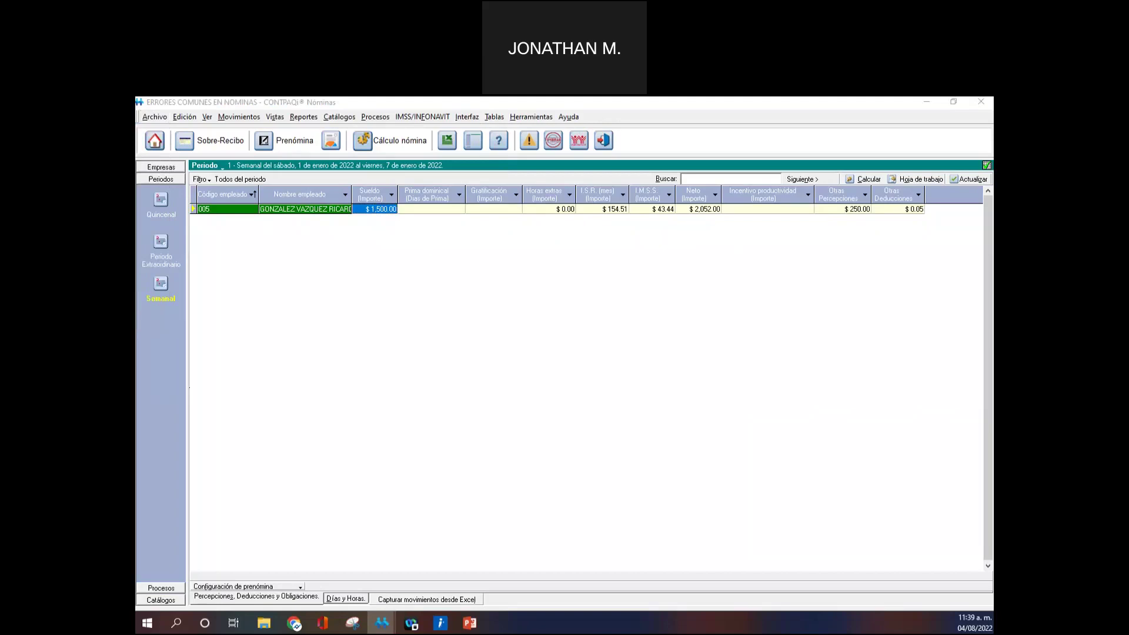
# Create the ERRORES COMUNES EN NOMINAS company backup and close the backup window
pyautogui.click(630, 224)
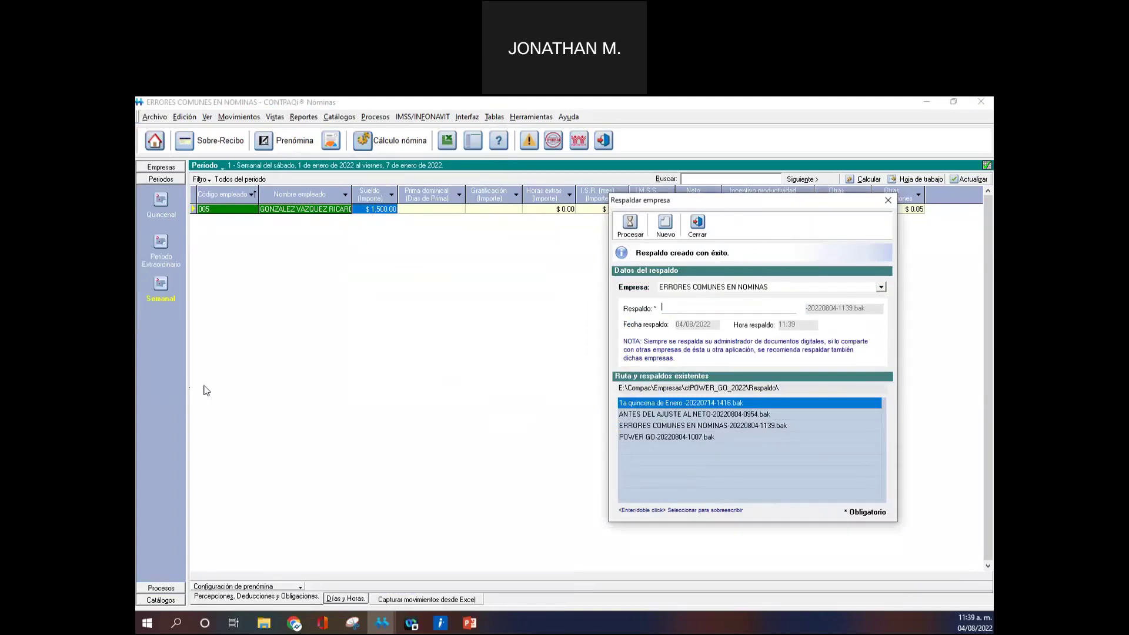
pyautogui.click(698, 226)
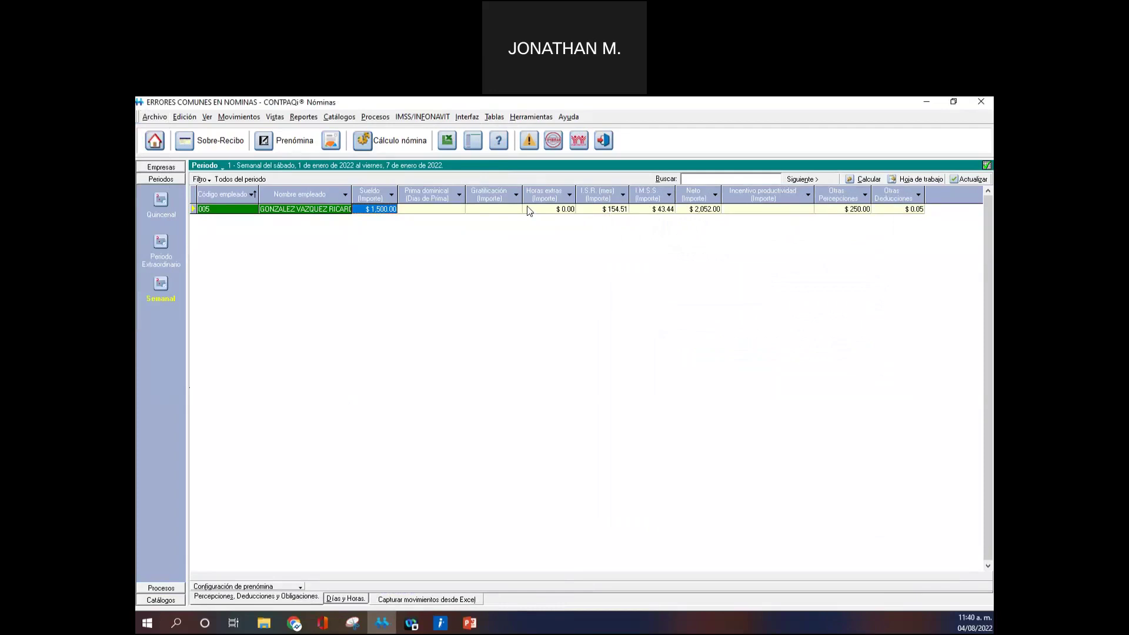
pyautogui.click(495, 119)
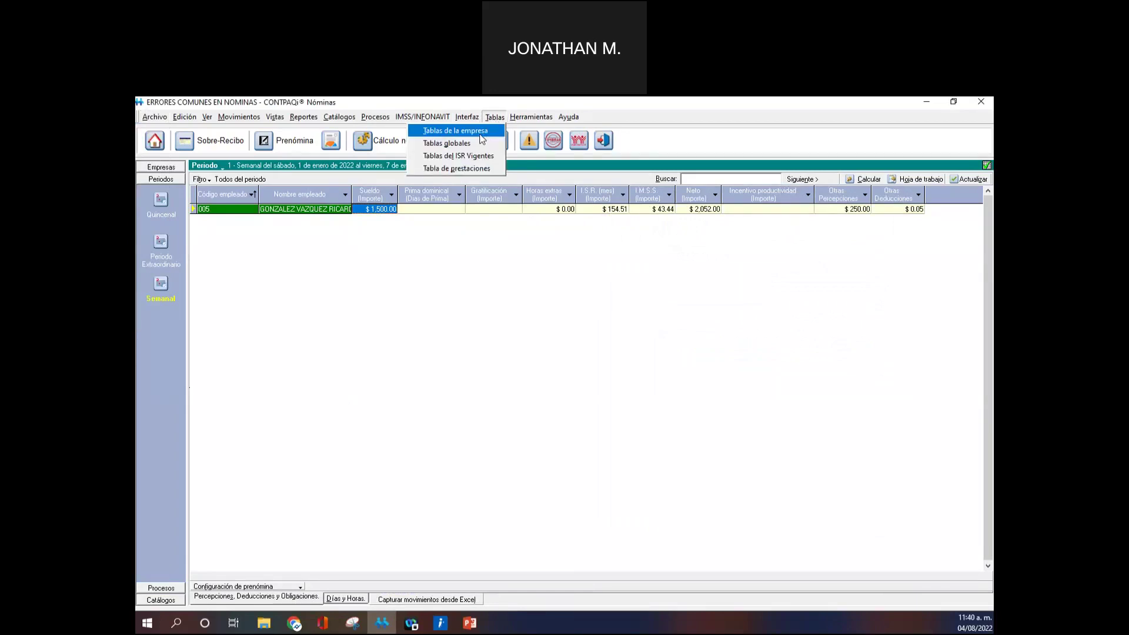
# Set VeinteCentavo and CincuentaCent to 0 in the RepartoMonetario table and save it
pyautogui.click(482, 131)
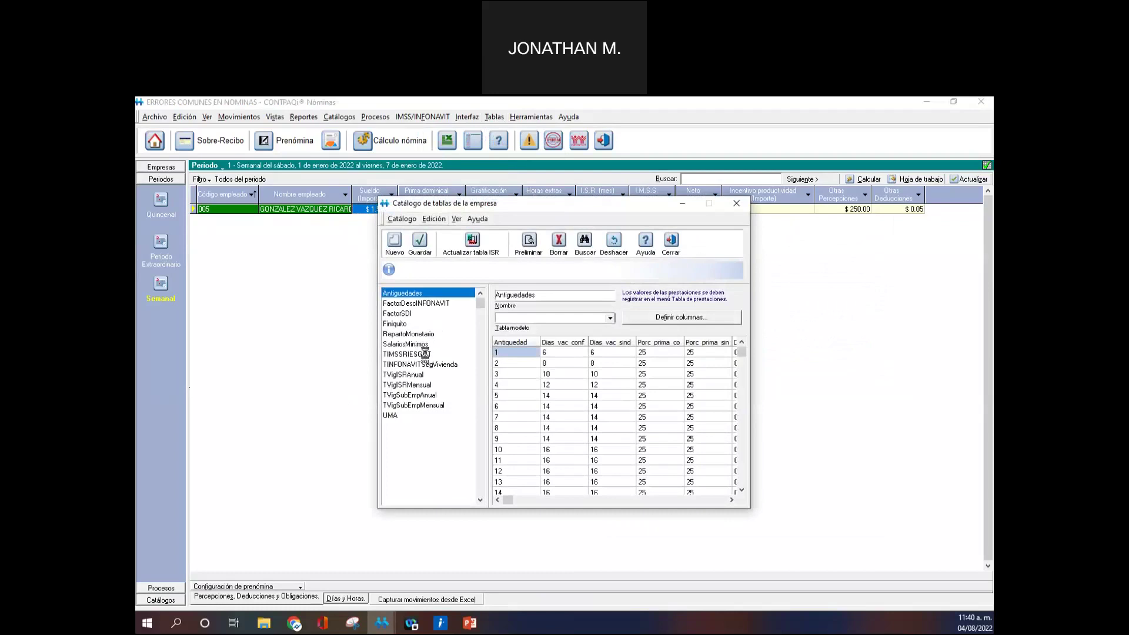
pyautogui.click(416, 345)
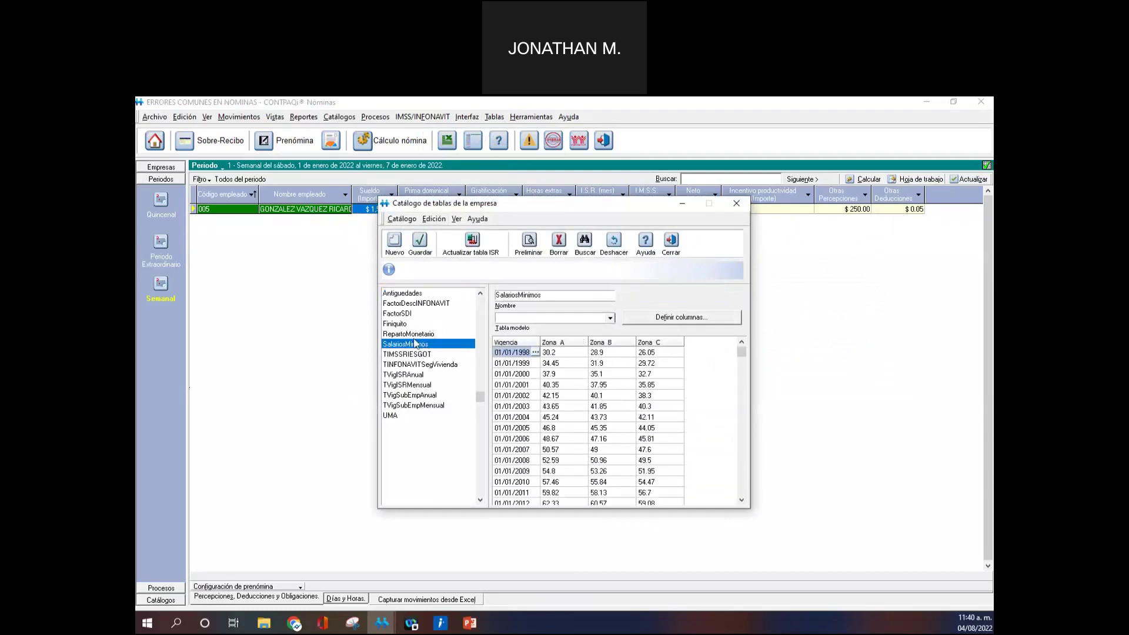
pyautogui.click(416, 335)
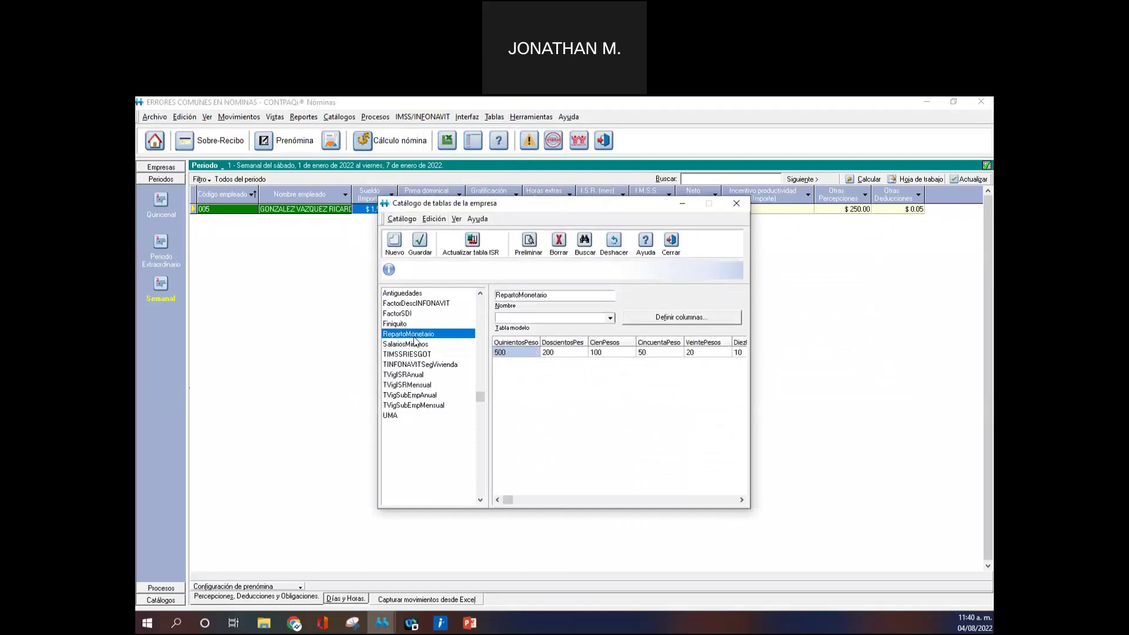
pyautogui.click(566, 354)
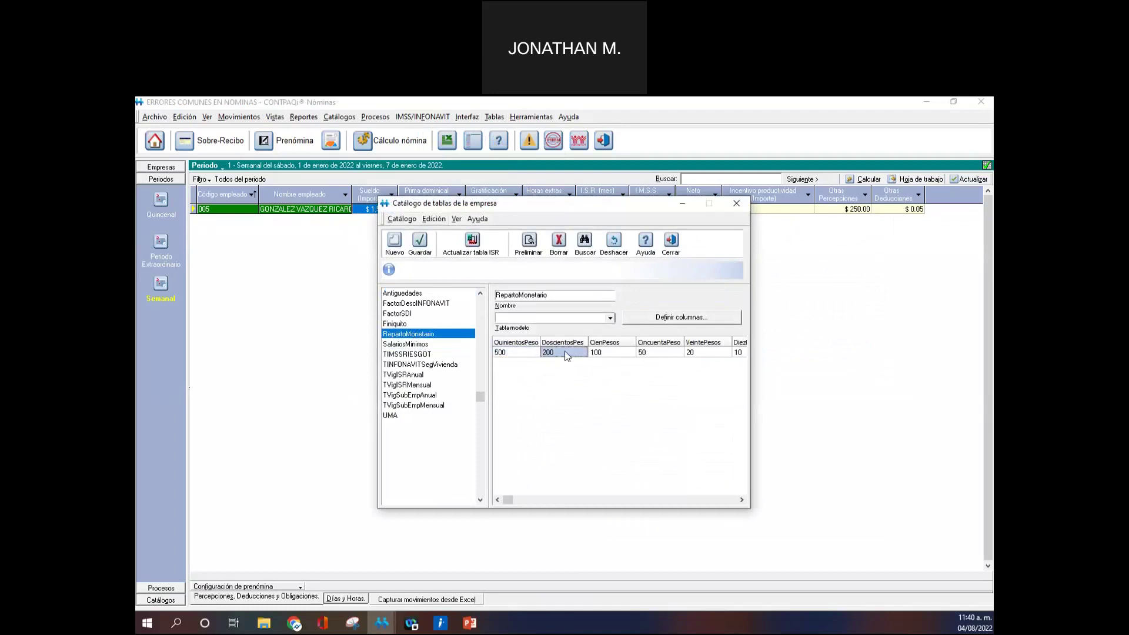
pyautogui.press('Right')
pyautogui.press('Right')
pyautogui.press('Right')
pyautogui.press('Right')
pyautogui.press('Right')
pyautogui.press('Right')
pyautogui.press('Right')
pyautogui.press('Right')
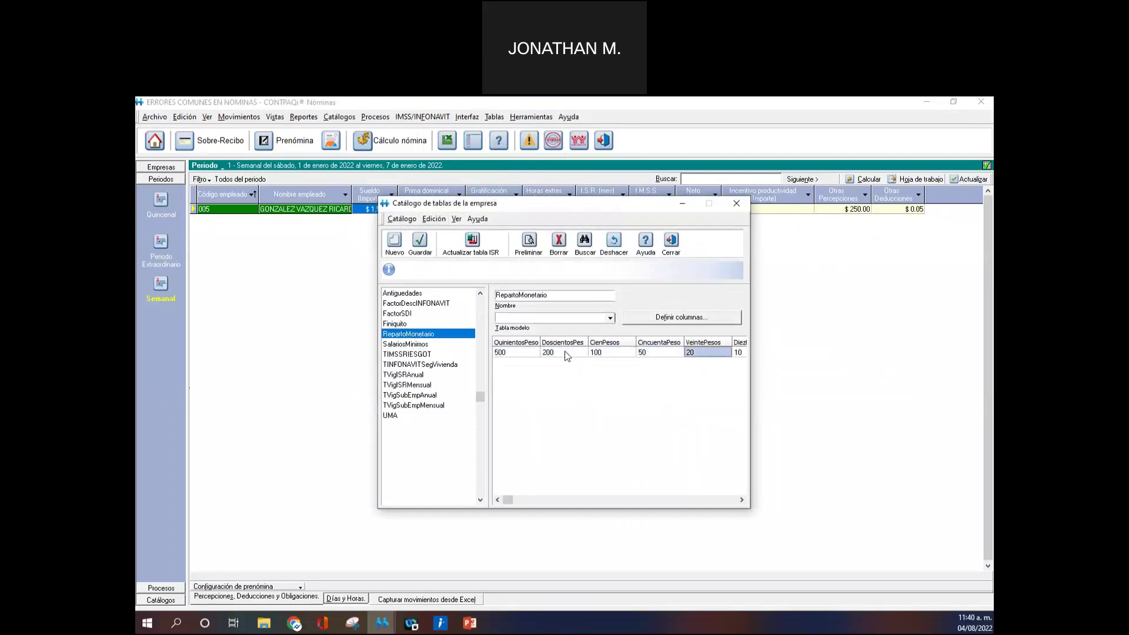
pyautogui.press('Right')
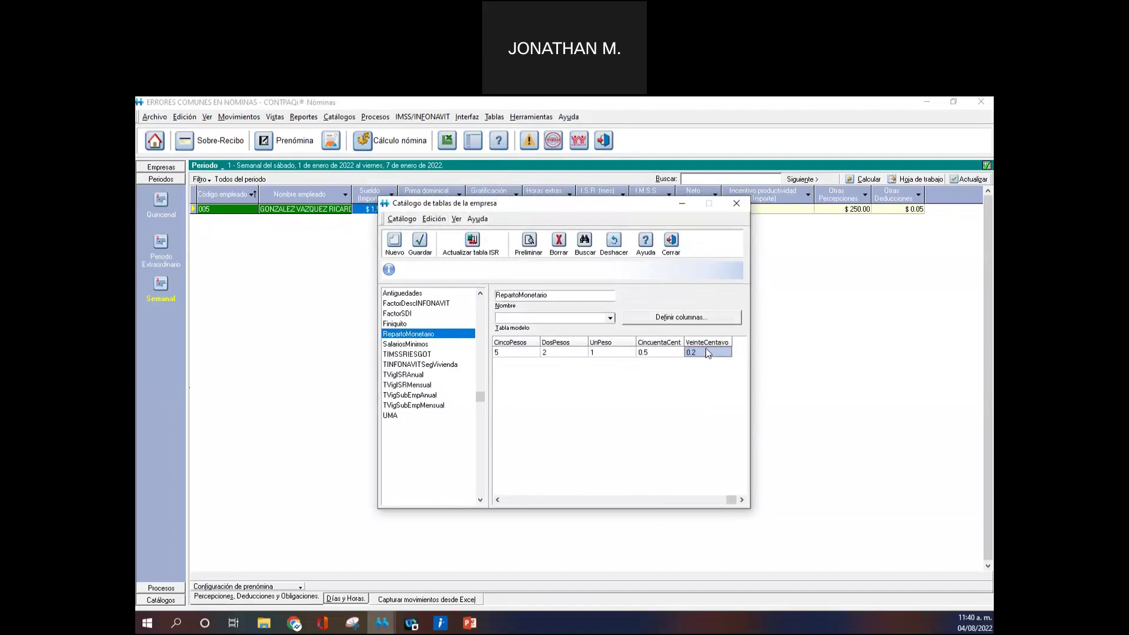
pyautogui.write('0')
pyautogui.click(672, 352)
pyautogui.write('0')
pyautogui.click(419, 242)
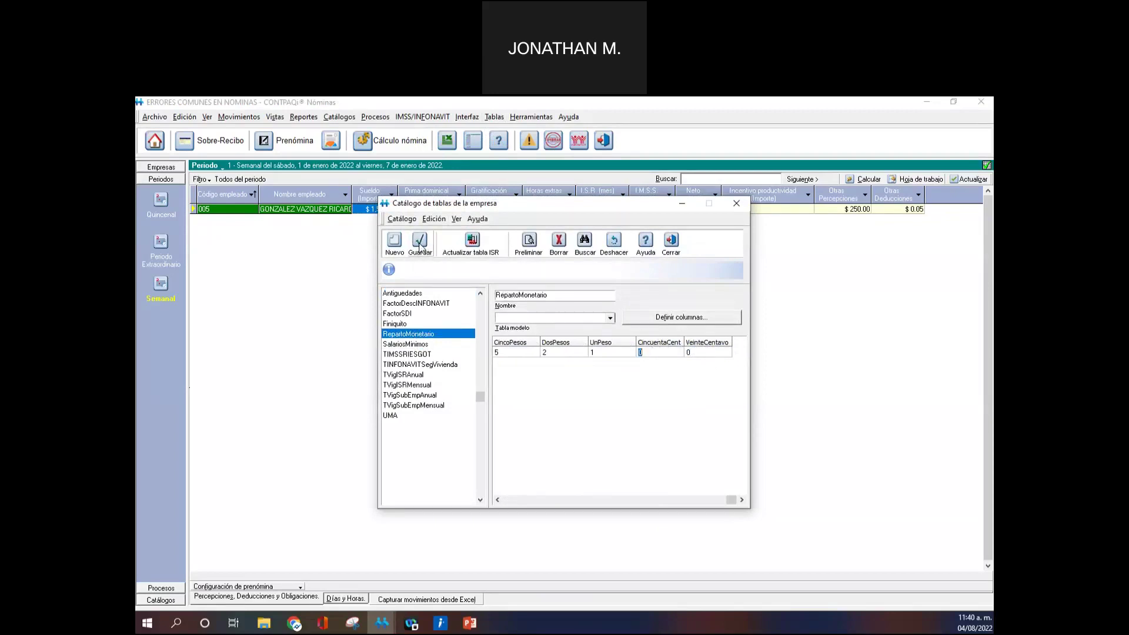
pyautogui.click(671, 242)
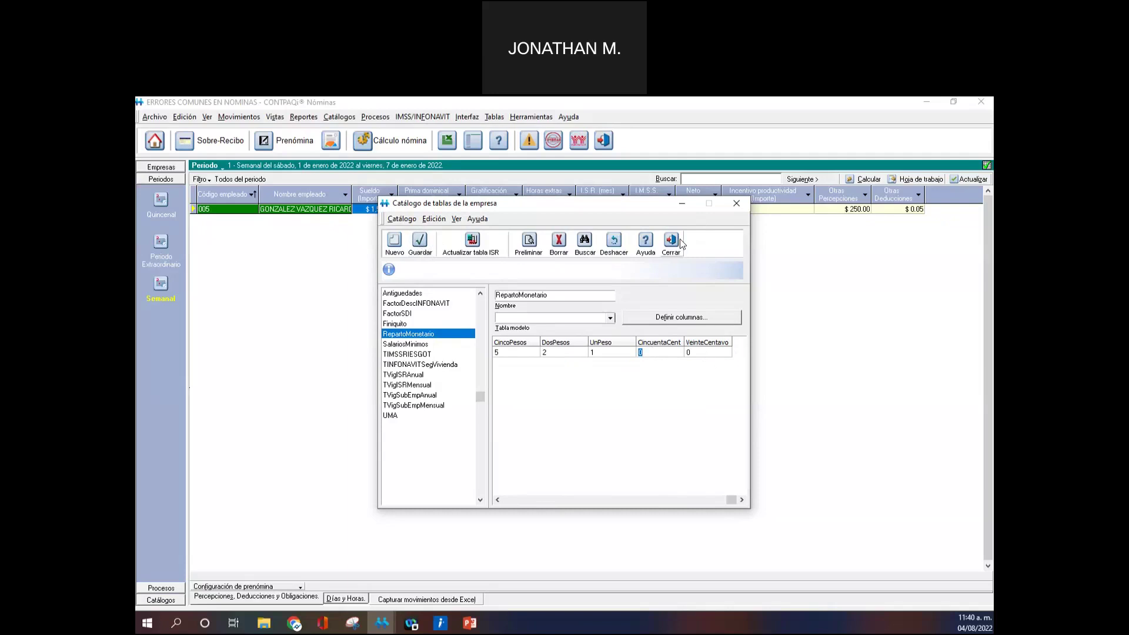
pyautogui.rightClick(346, 214)
# Recalculate employee 005's receipt to a $0.00 Ajuste al neto, then make Quincenal period 2 active
pyautogui.click(360, 219)
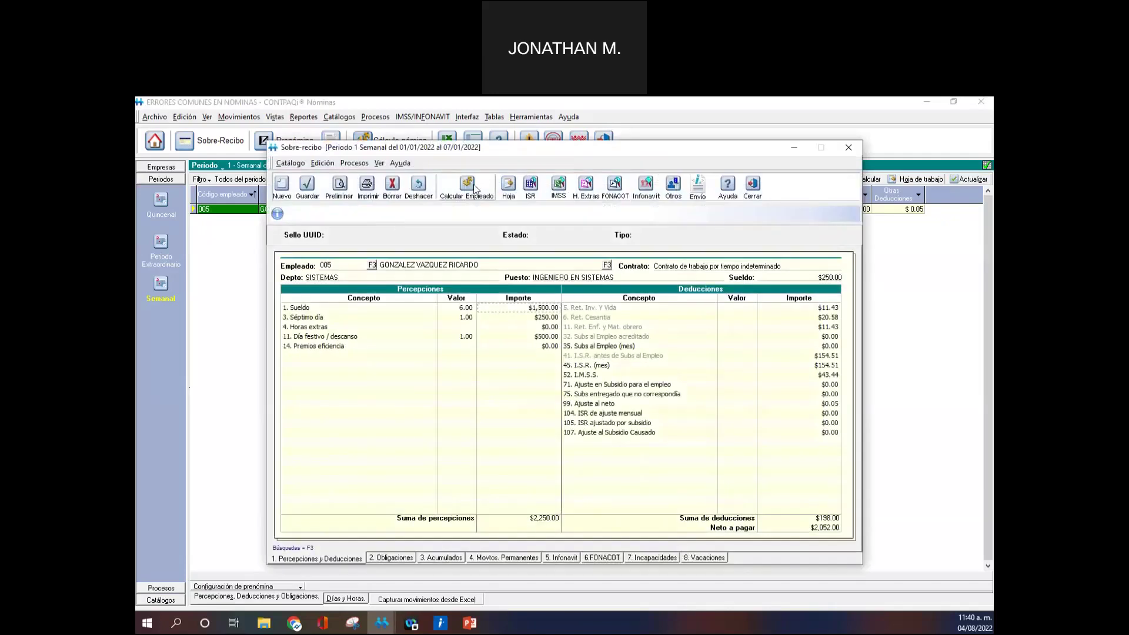
pyautogui.click(476, 188)
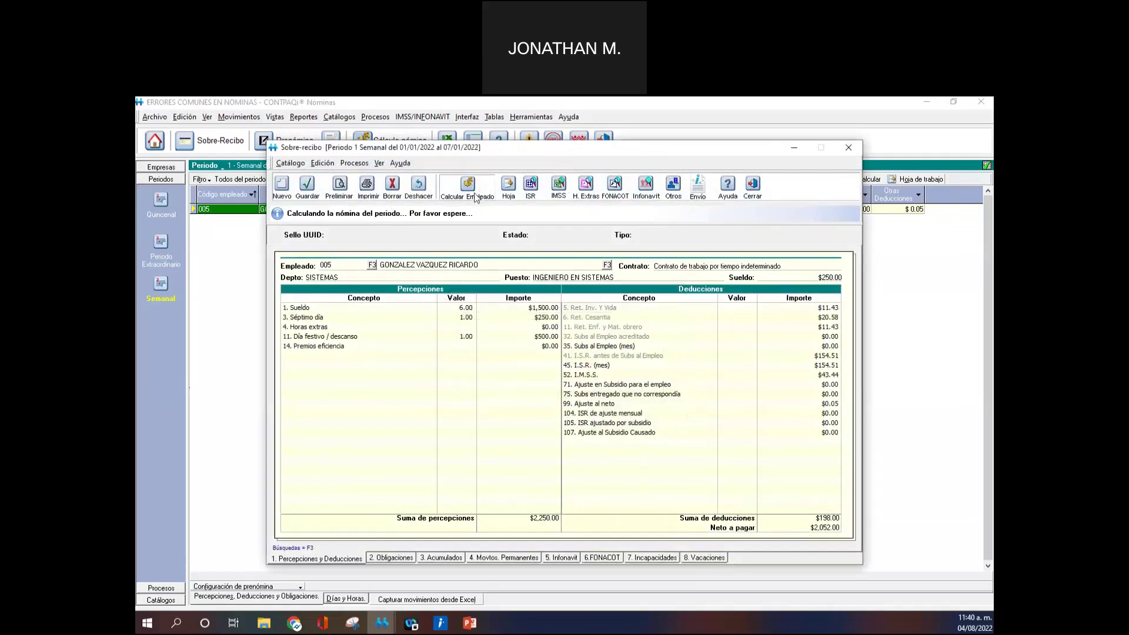
pyautogui.click(835, 405)
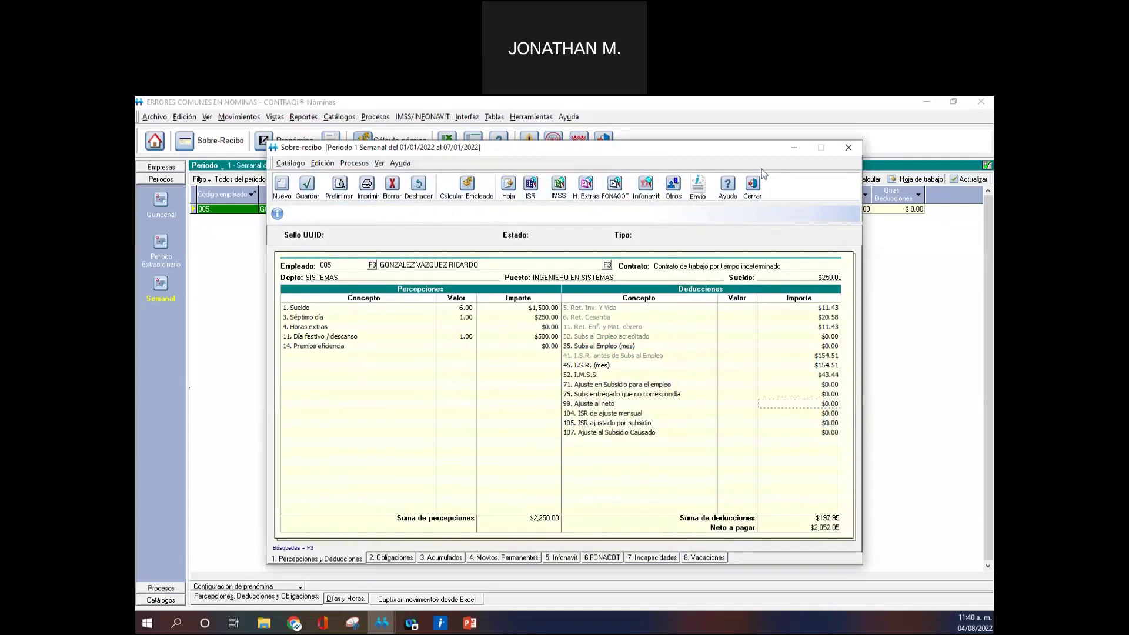
pyautogui.click(750, 184)
pyautogui.click(153, 199)
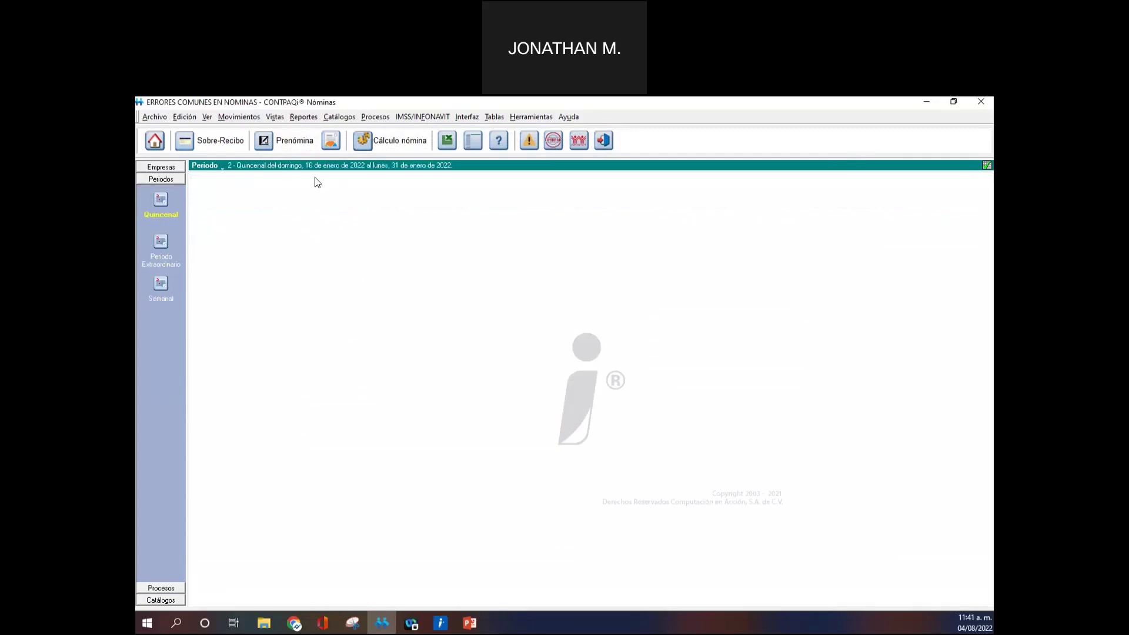
# Open the Quincenal period 2 prenómina listing three employees and select employee 001
pyautogui.click(289, 146)
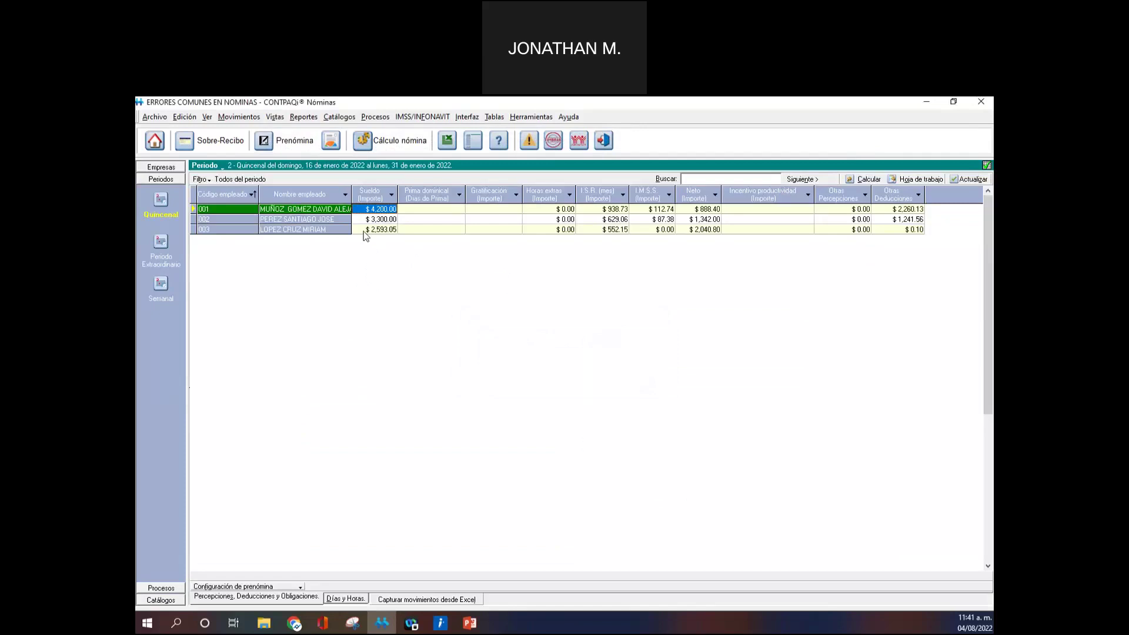
pyautogui.click(331, 217)
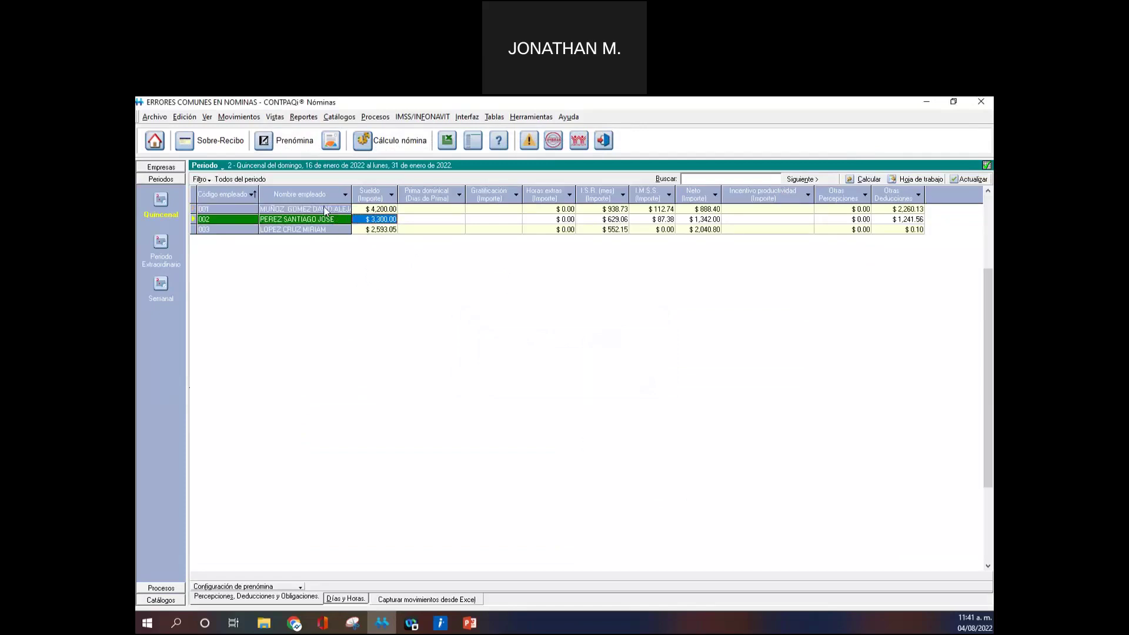
pyautogui.click(324, 210)
# Recalculate employee 001's receipt, which showed a ($0.04) Ajuste al neto, leaving net pay of $888.43
pyautogui.rightClick(325, 212)
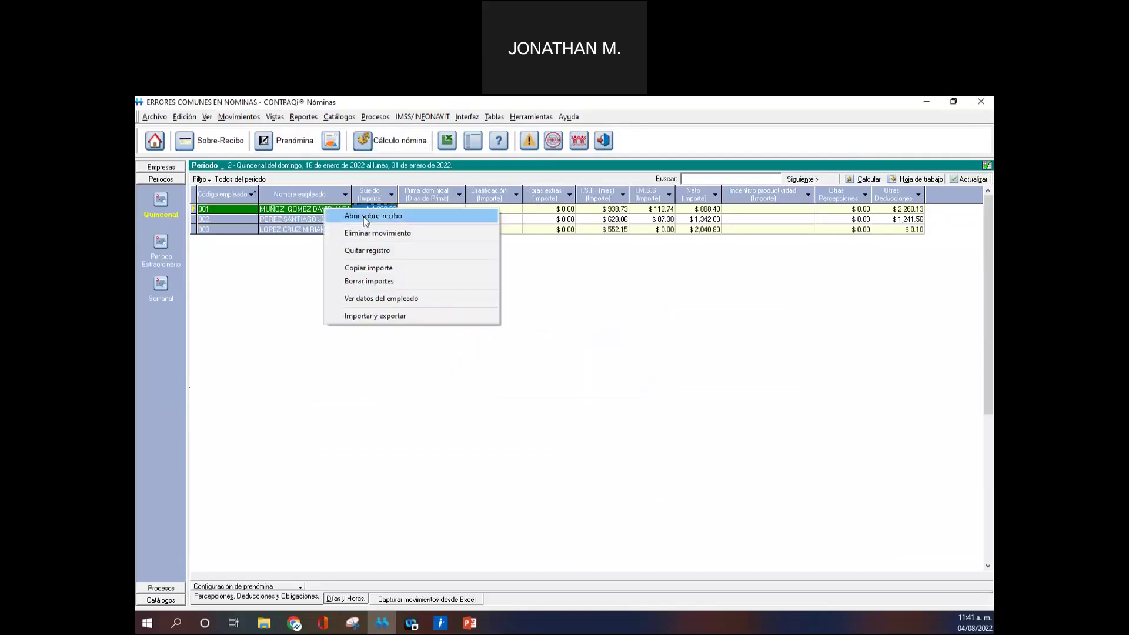
pyautogui.click(366, 218)
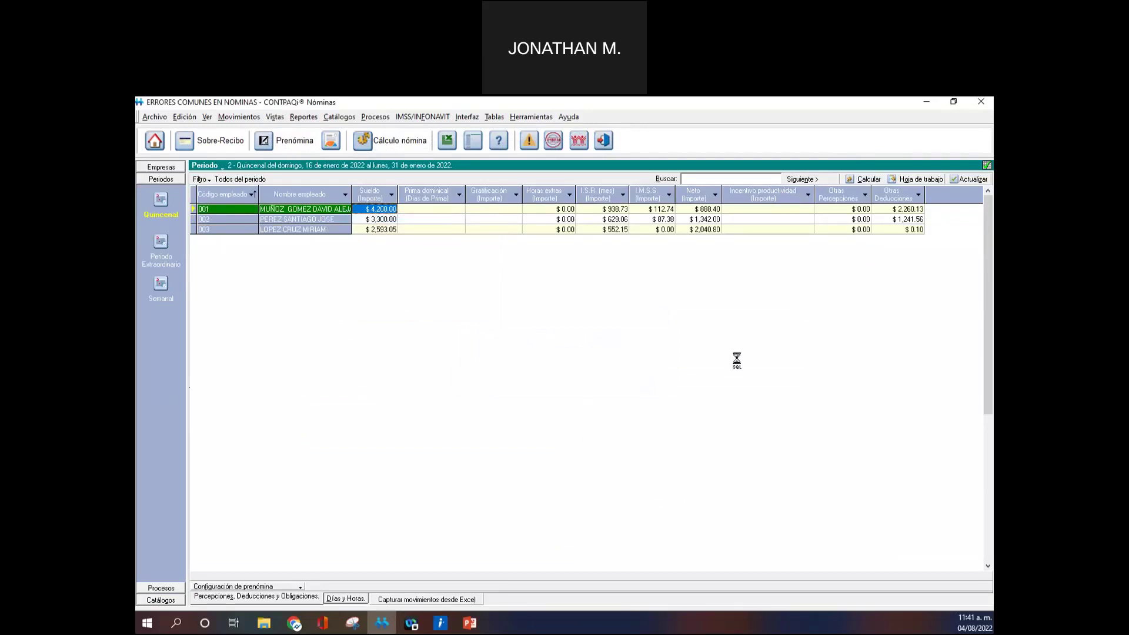
pyautogui.click(818, 433)
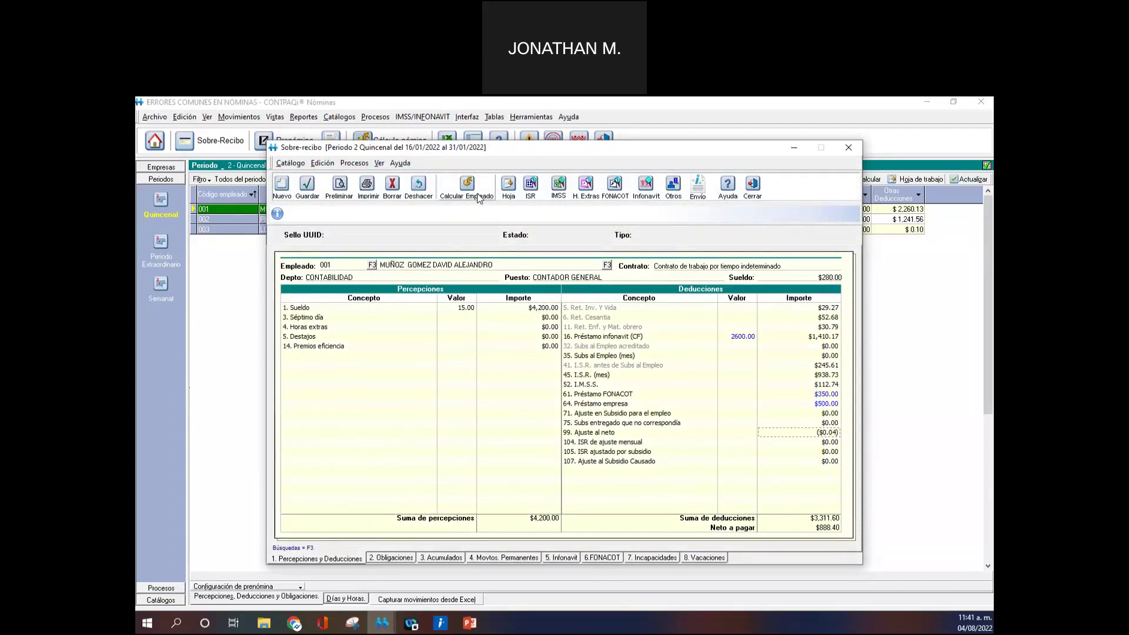
pyautogui.click(467, 187)
pyautogui.click(755, 192)
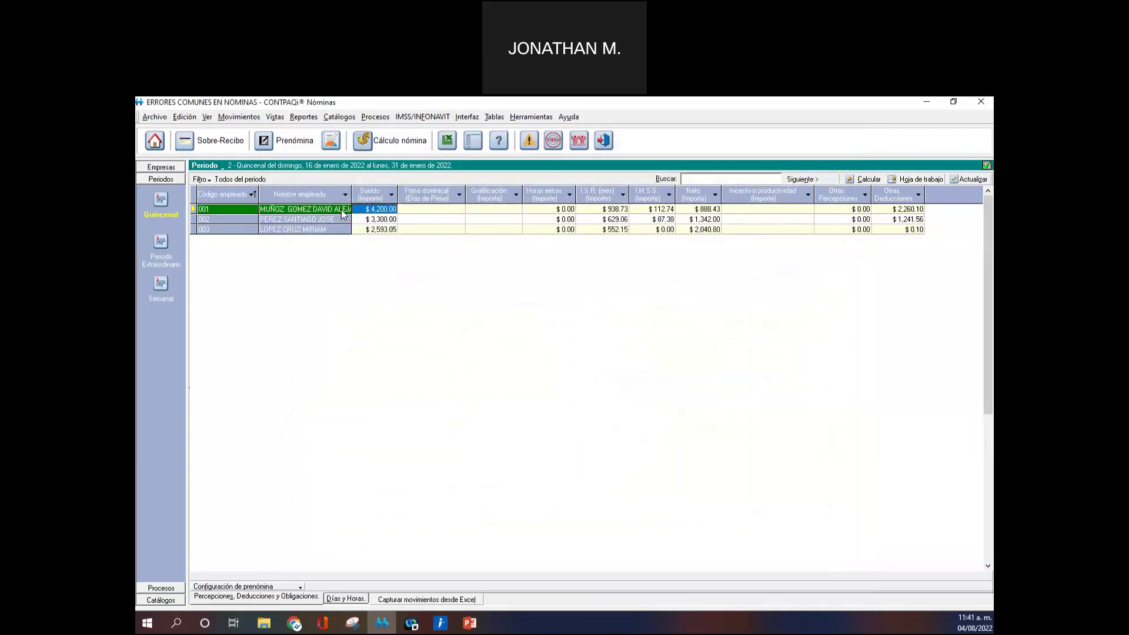
pyautogui.rightClick(343, 214)
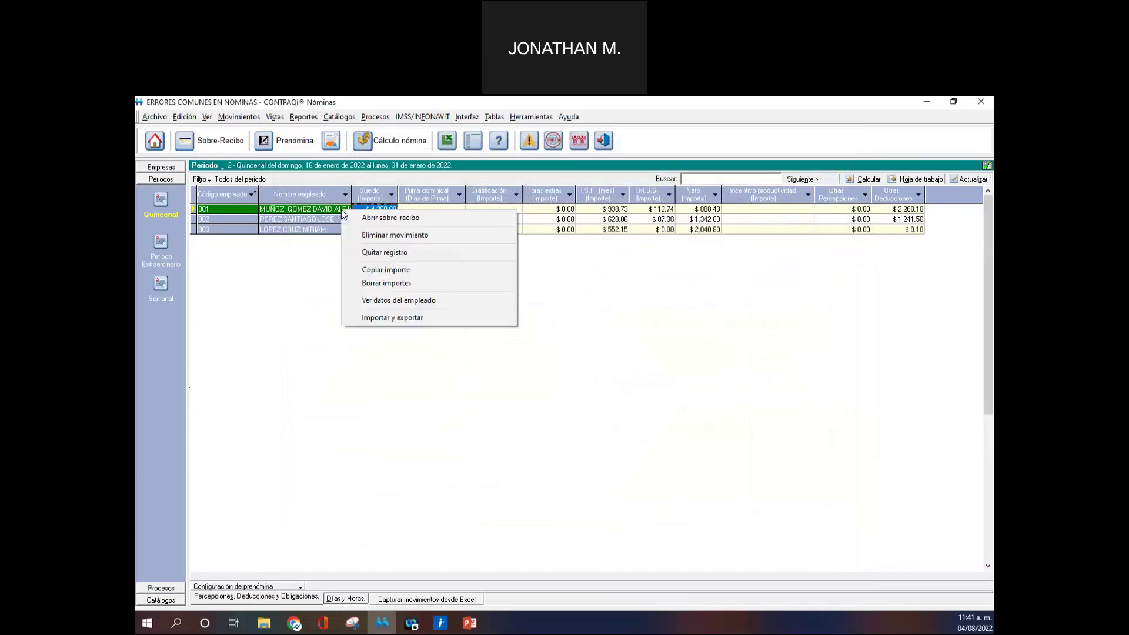
# Edit employee 001's 0.07 Saldo del ajuste al neto under Sueldos y salarios and save the record
pyautogui.click(403, 299)
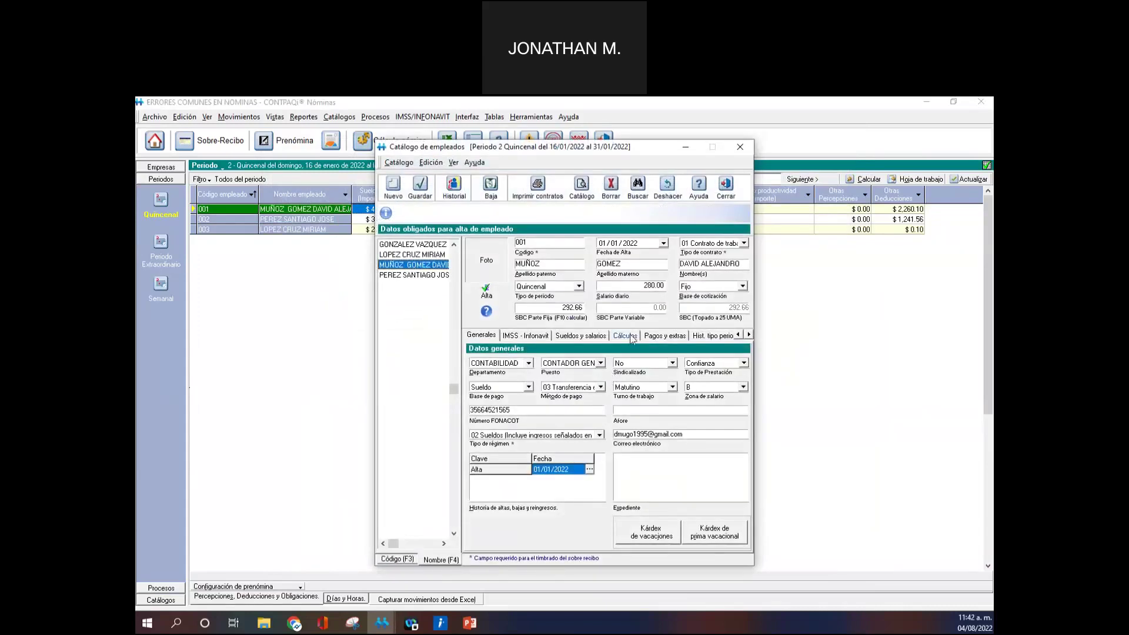
pyautogui.click(627, 335)
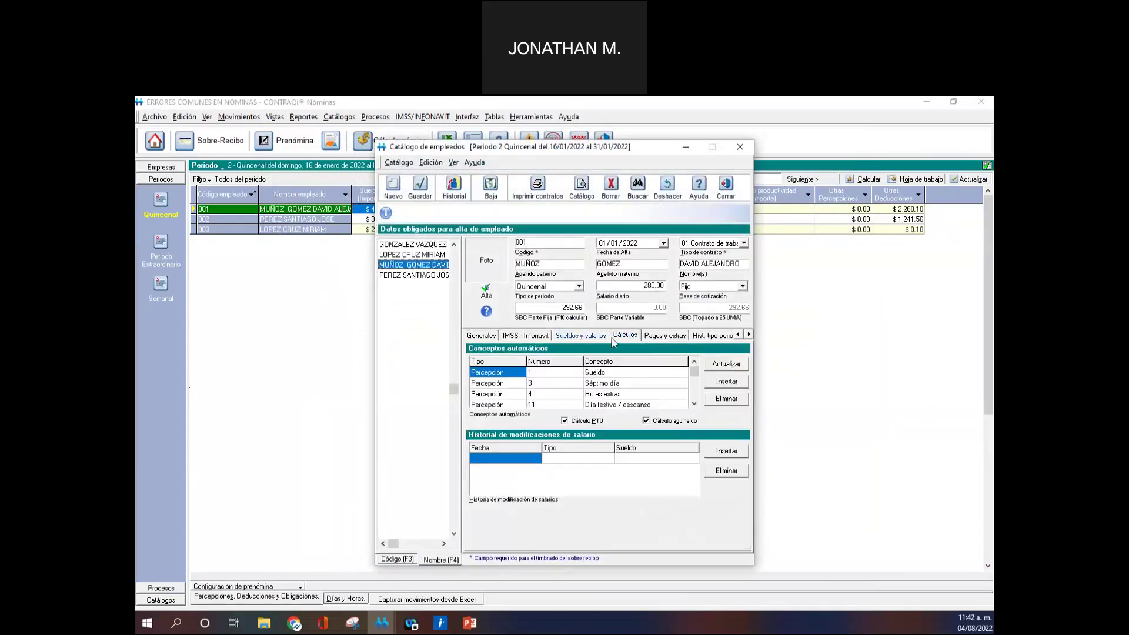
pyautogui.click(591, 337)
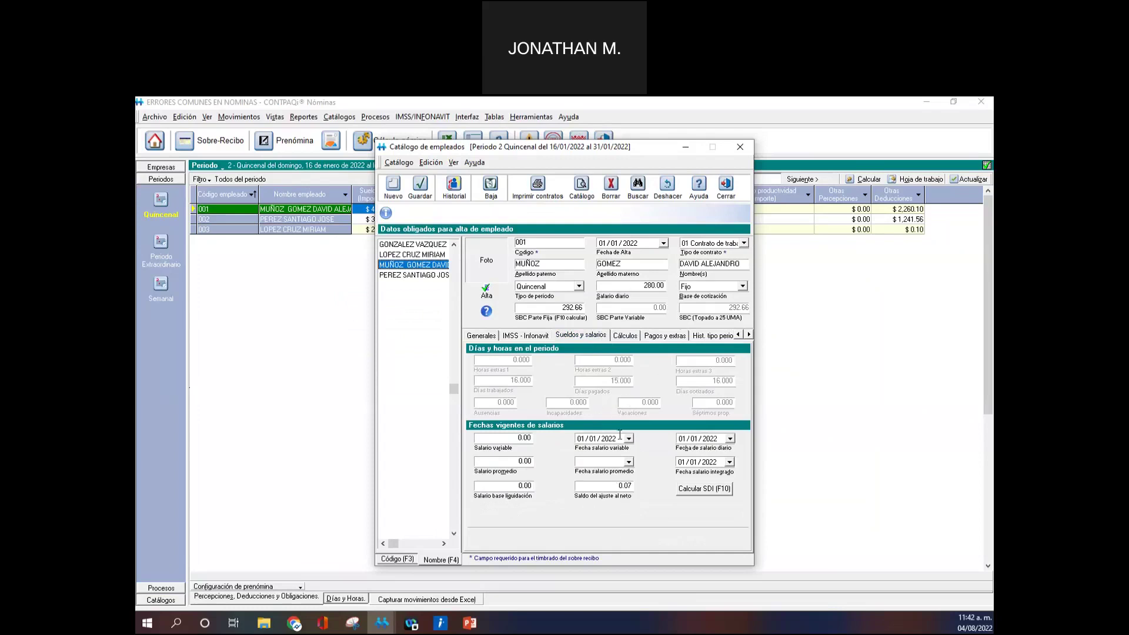
pyautogui.doubleClick(626, 486)
pyautogui.click(420, 187)
pyautogui.rightClick(347, 212)
pyautogui.click(371, 222)
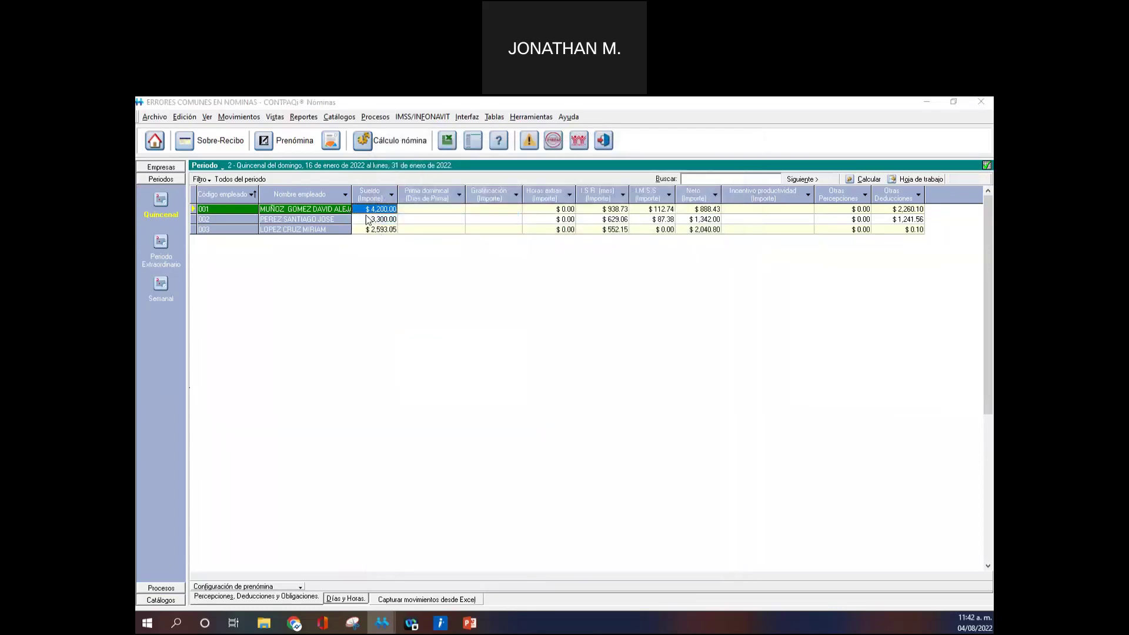
# Recalculate employee 001's receipt so Ajuste al neto is $0.00 and net pay $888.36
pyautogui.click(492, 191)
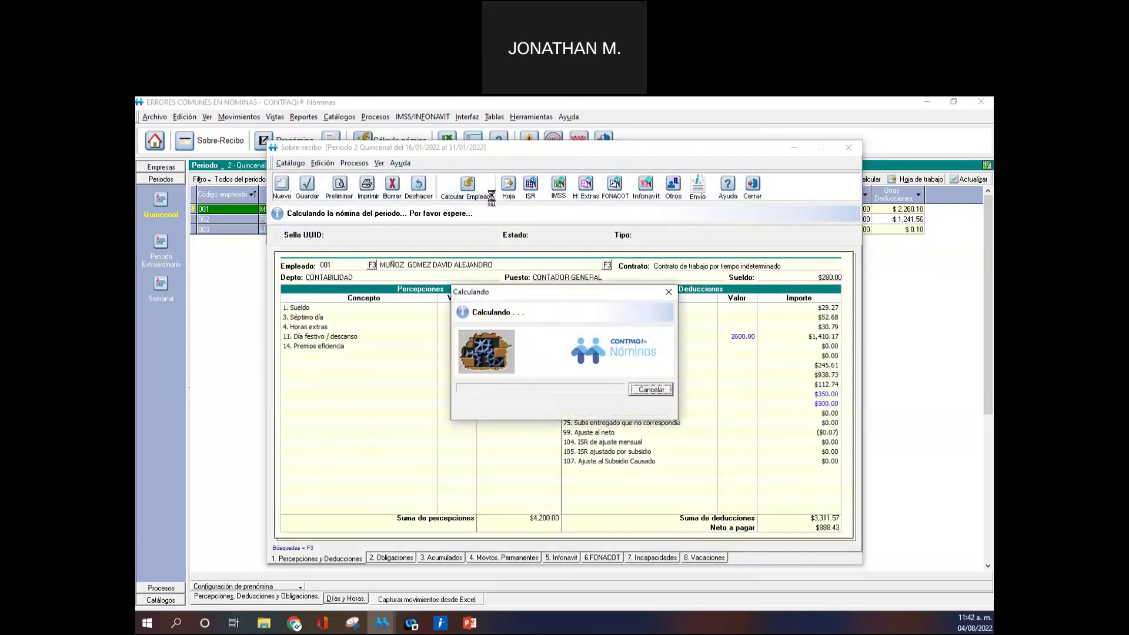
pyautogui.click(825, 434)
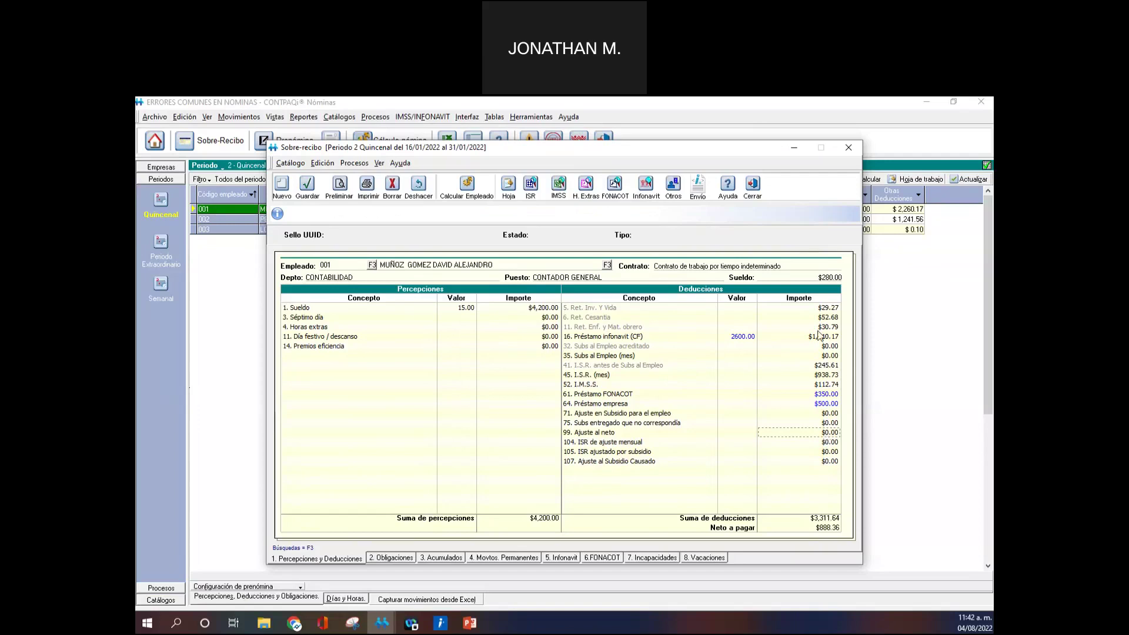
pyautogui.click(754, 186)
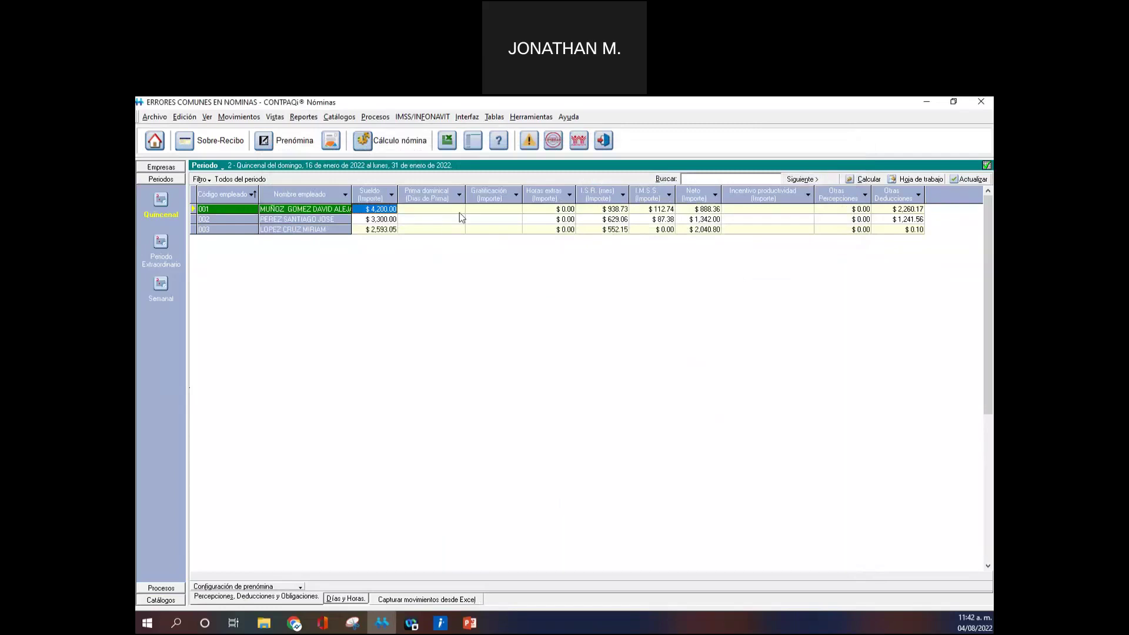
# In PowerPoint's ERRORES slide, select the bullet 'Incidencias que no aparecen en mi sobre-recibo'
pyautogui.click(469, 623)
pyautogui.click(530, 374)
pyautogui.moveTo(686, 343); pyautogui.dragTo(402, 346)
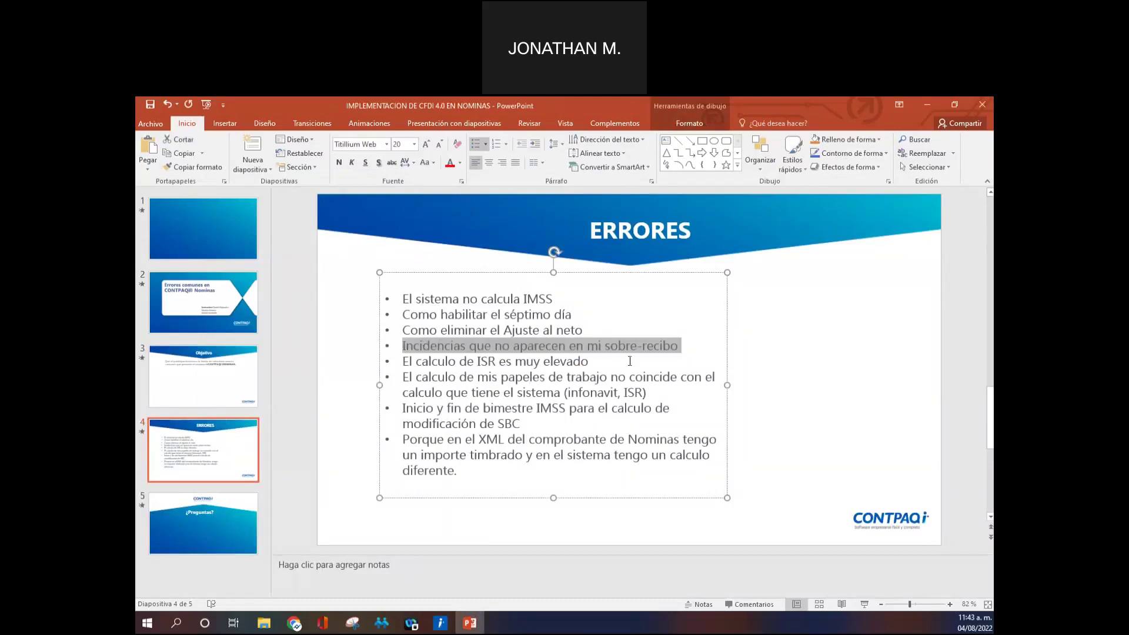
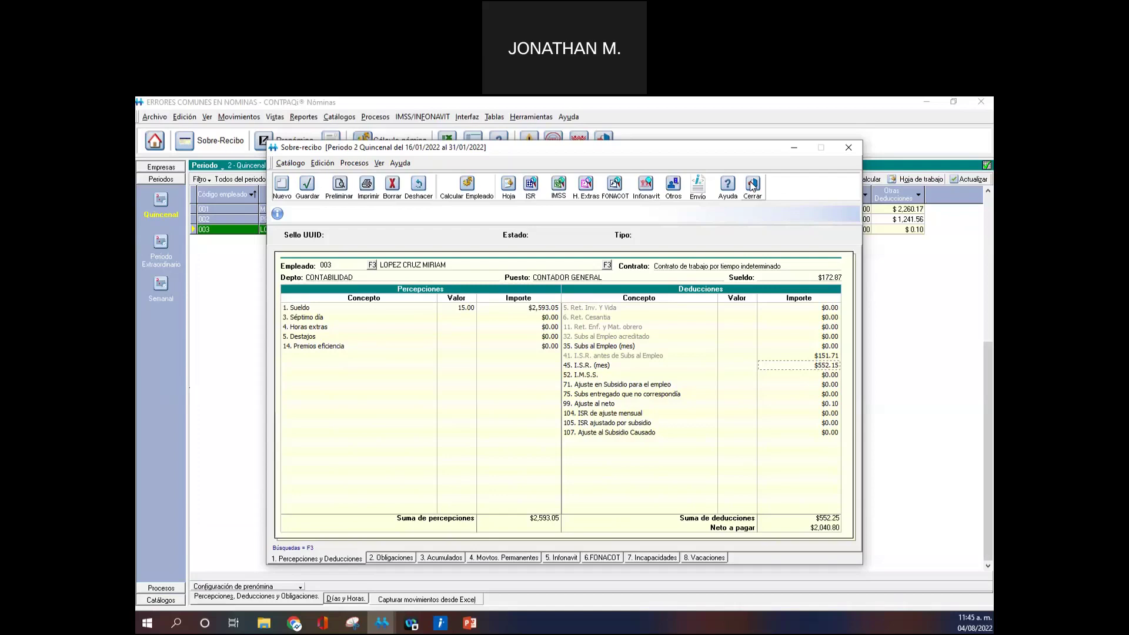
# Close the sobre-recibo and switch to the extraordinary payroll periods, accepting the date prompt
pyautogui.click(751, 187)
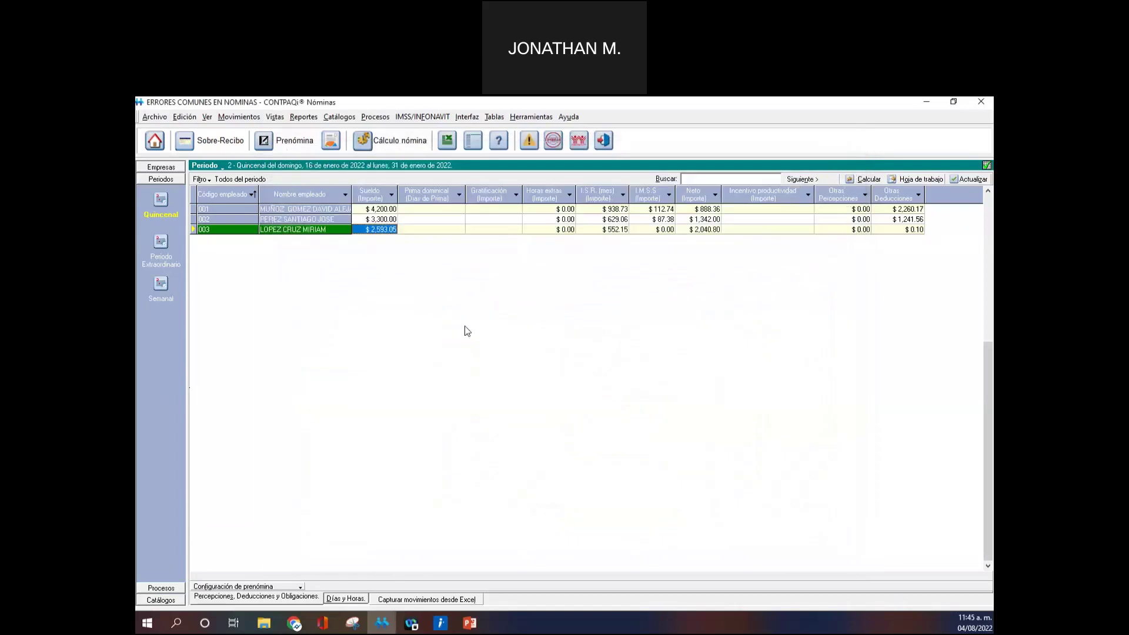
pyautogui.click(161, 243)
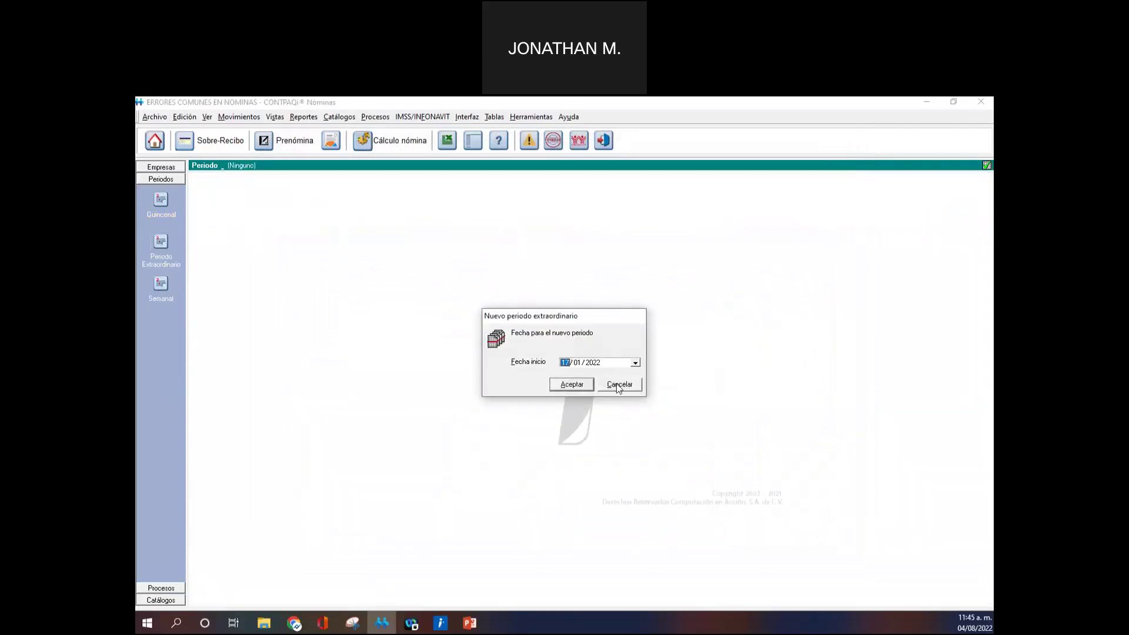
pyautogui.click(591, 382)
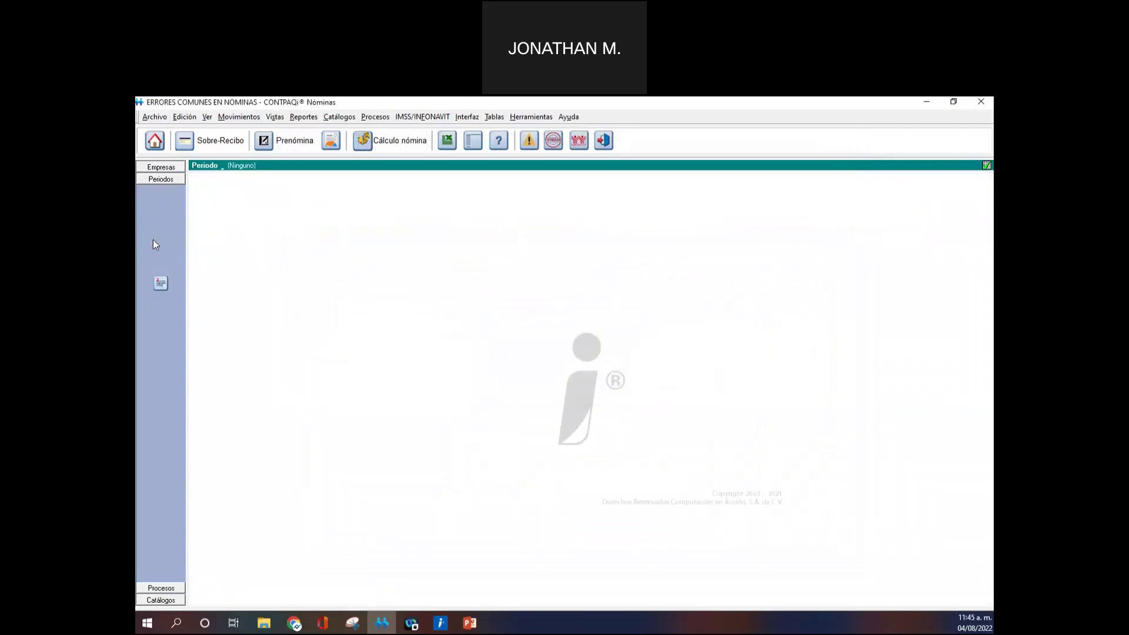
pyautogui.click(154, 239)
pyautogui.click(570, 386)
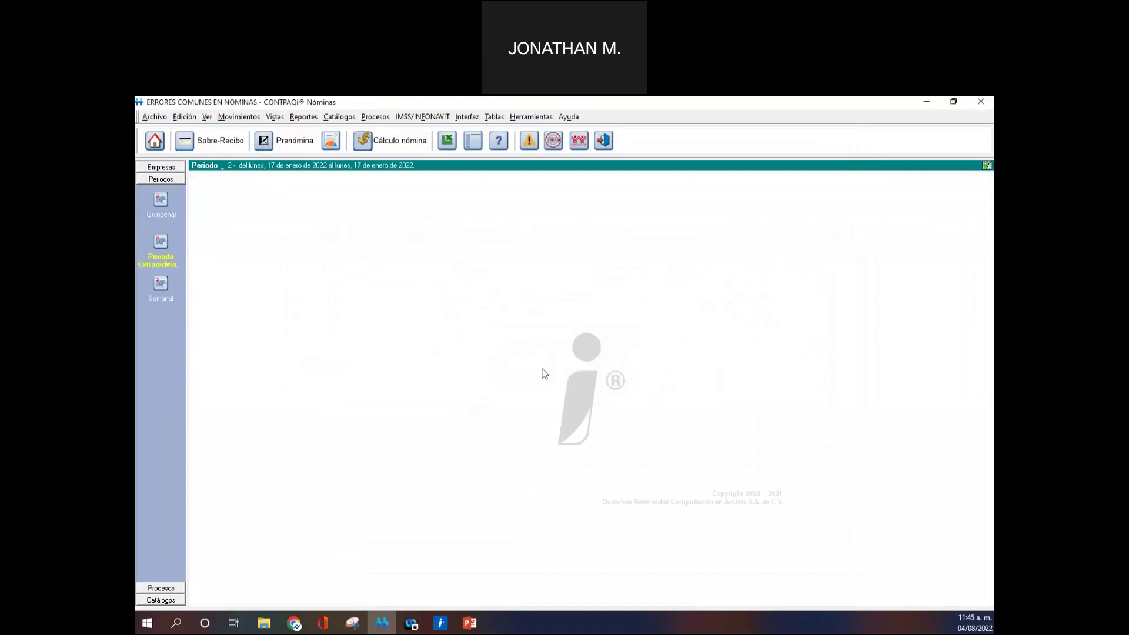
# Open extraordinary period 01 of 16 January 2022 and load its prenómina
pyautogui.click(226, 166)
pyautogui.click(252, 206)
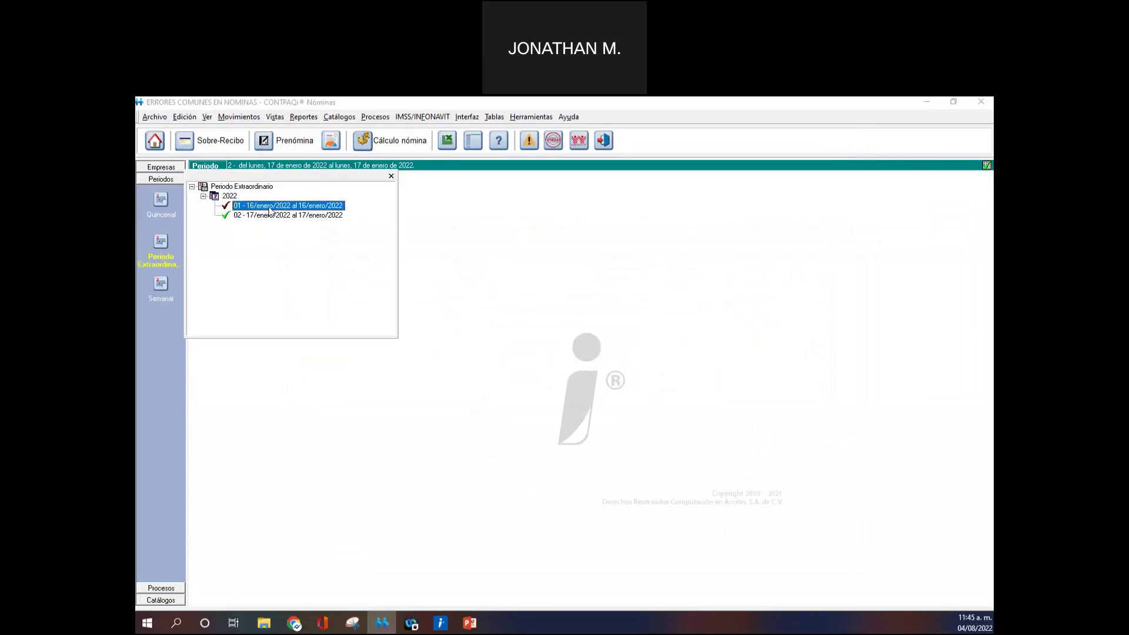
pyautogui.doubleClick(270, 206)
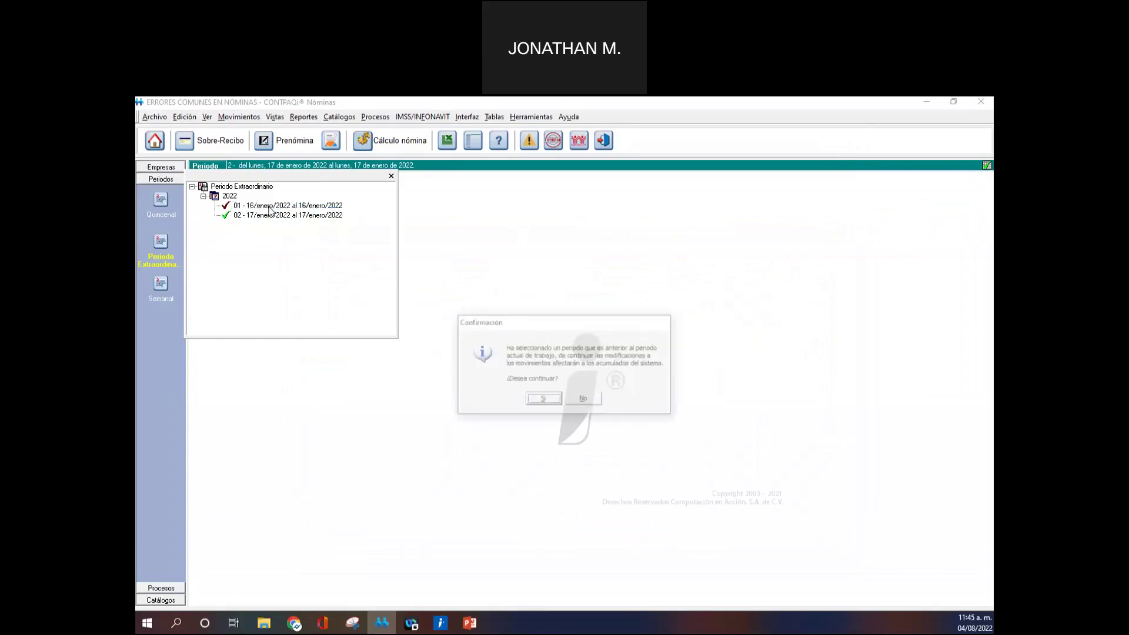
pyautogui.click(546, 400)
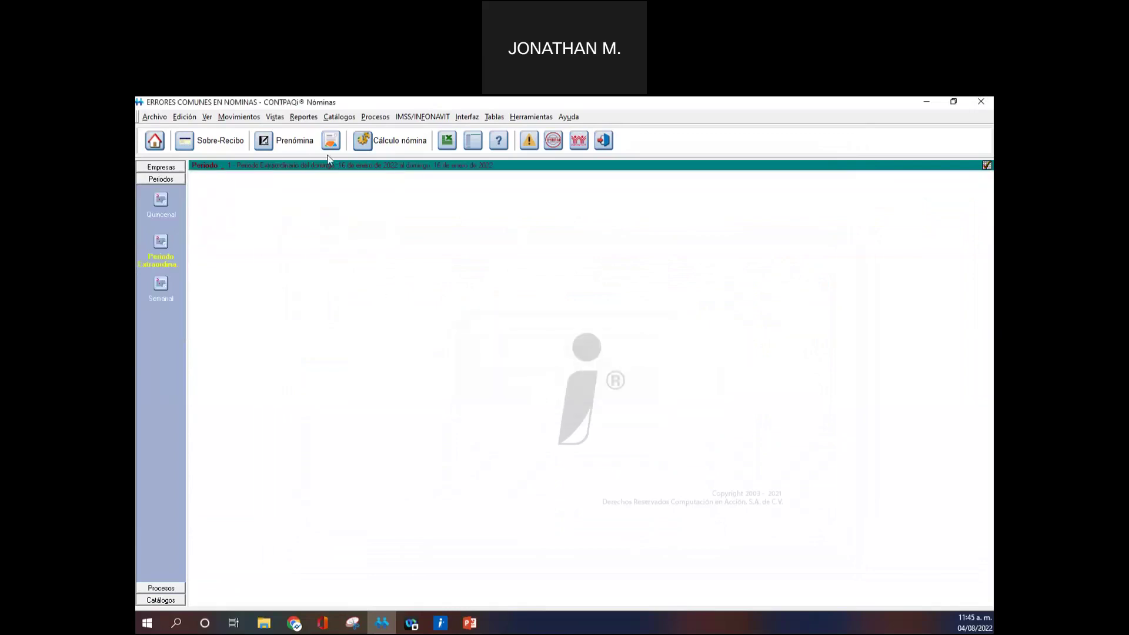
pyautogui.click(301, 140)
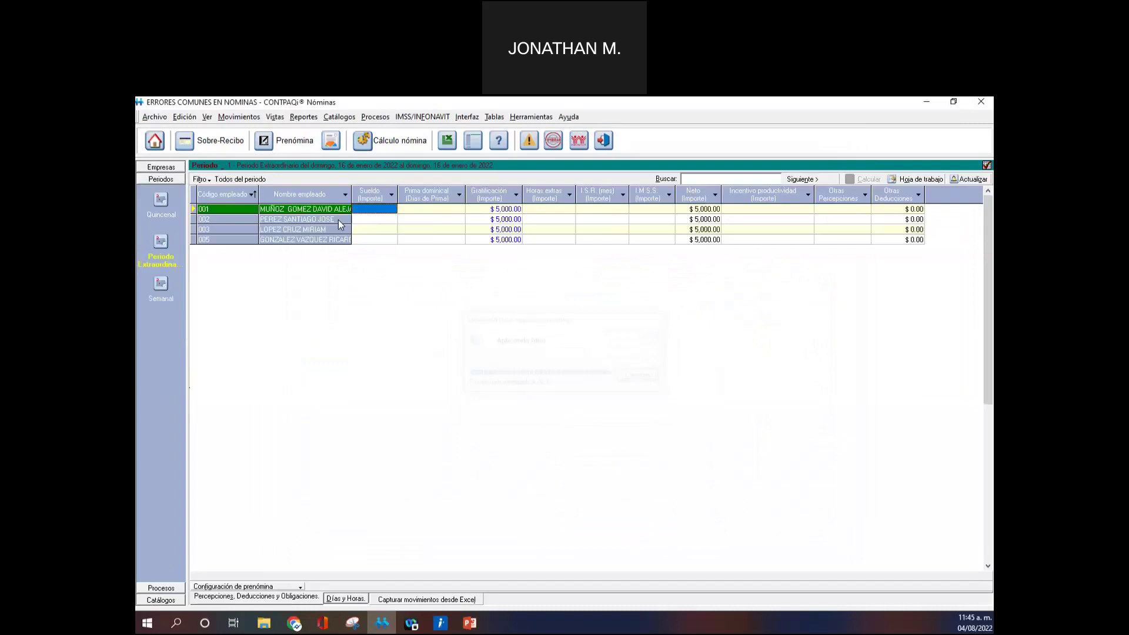
pyautogui.click(494, 217)
# Browse the extraordinary employee rows, then reload the Quincenal period 2 prenómina
pyautogui.click(479, 230)
pyautogui.click(478, 239)
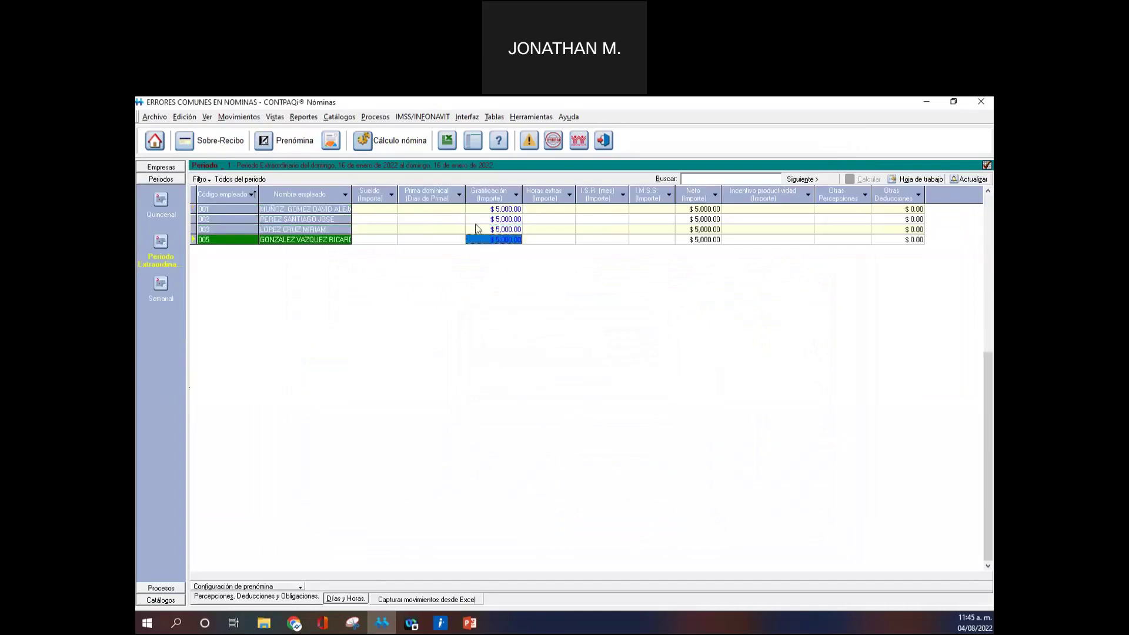
pyautogui.rightClick(343, 213)
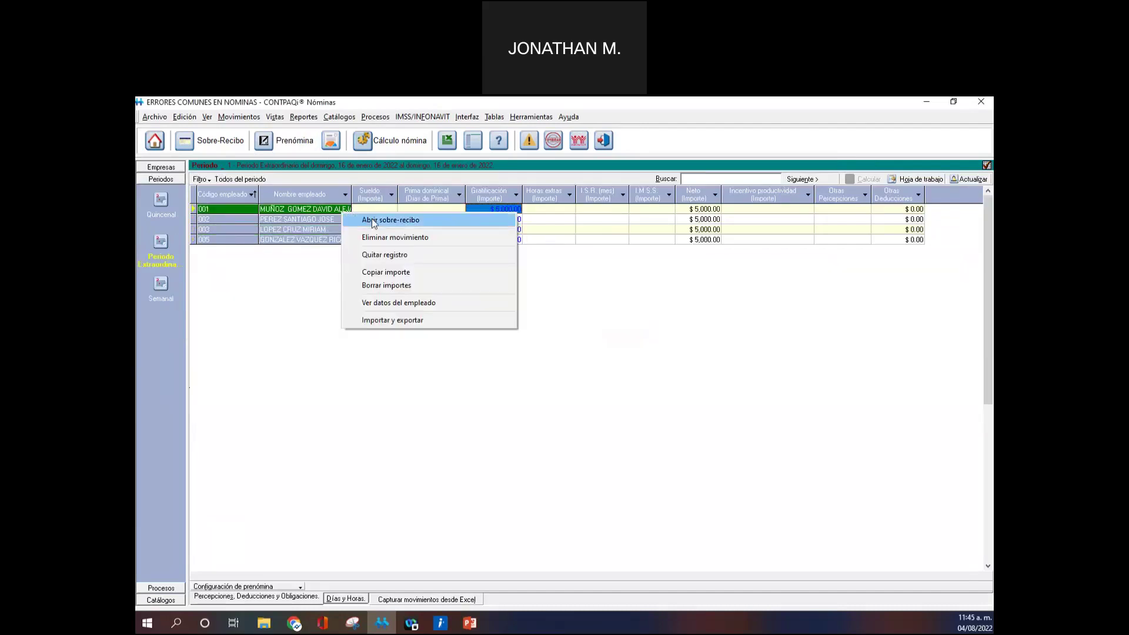
pyautogui.click(319, 221)
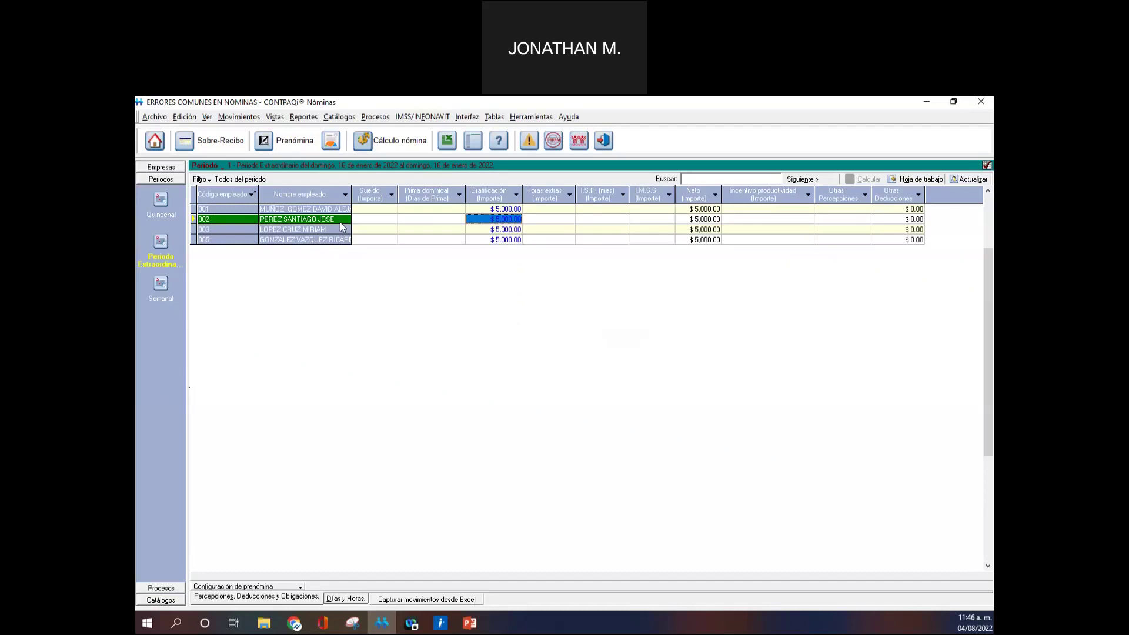
pyautogui.click(160, 200)
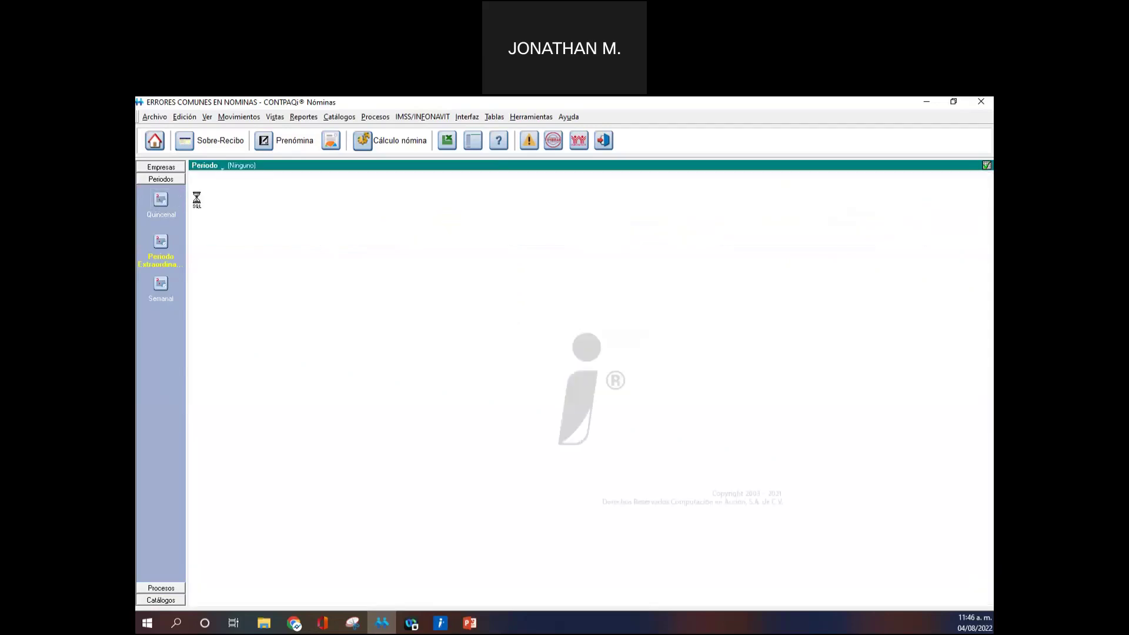
pyautogui.click(289, 144)
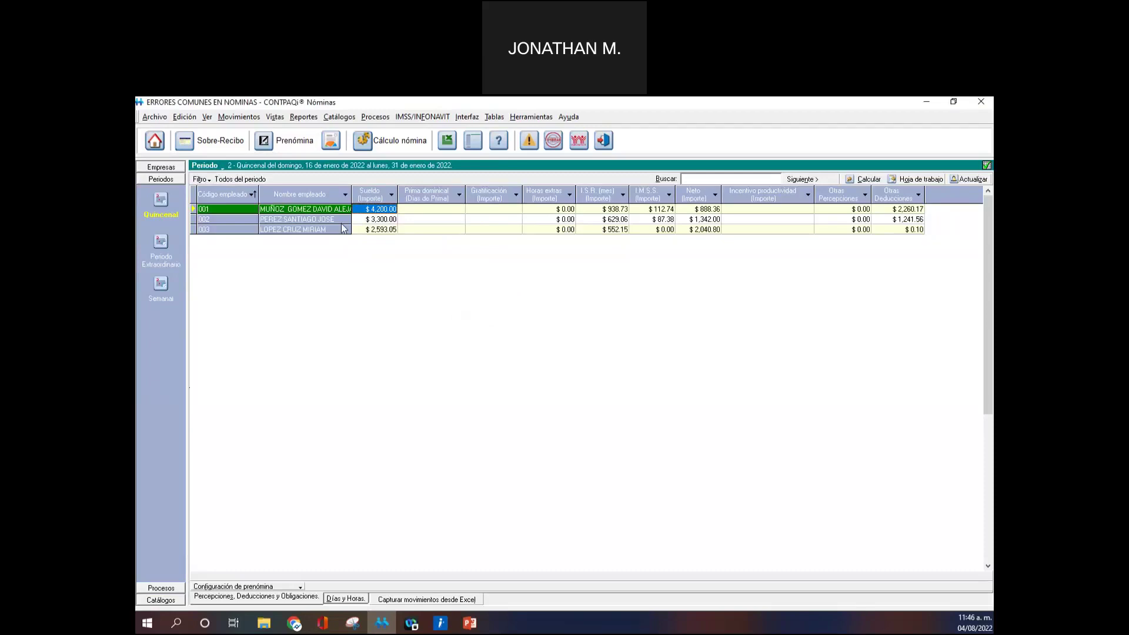
# Open employee 003's sobre-recibo and run its ISR simulation, maximized to full screen
pyautogui.click(355, 230)
pyautogui.rightClick(362, 234)
pyautogui.press('Escape')
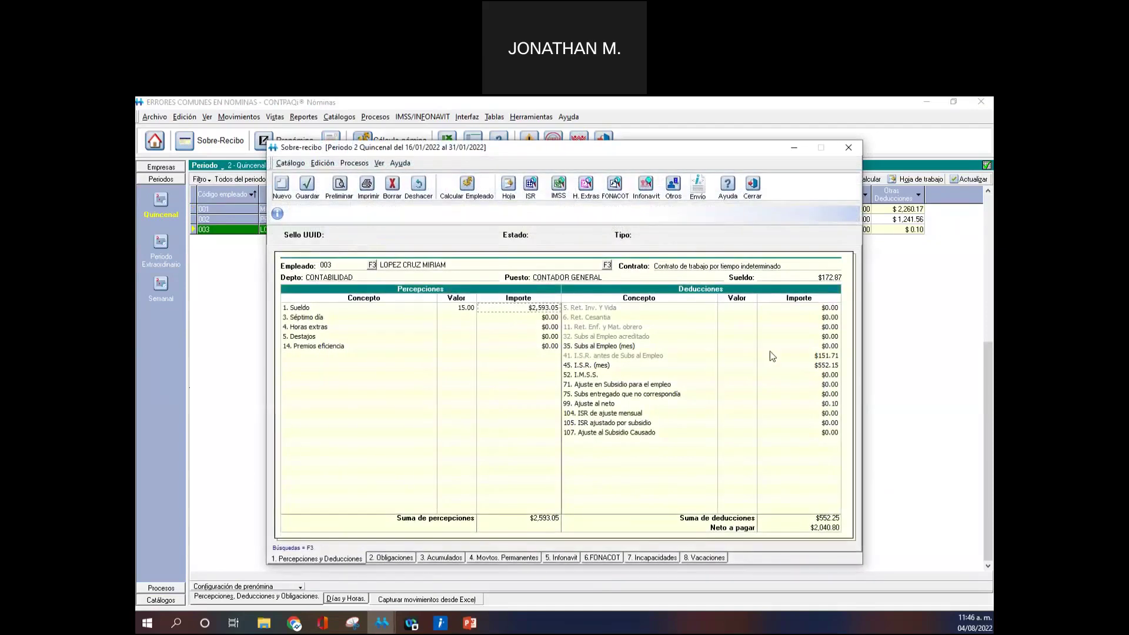
pyautogui.click(530, 186)
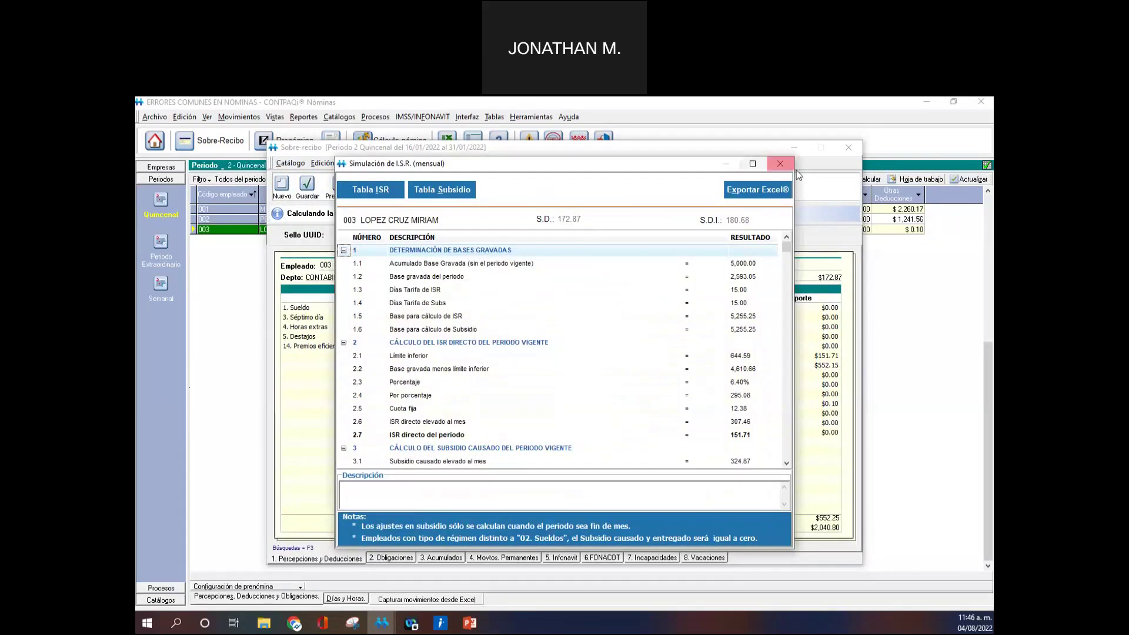
pyautogui.click(780, 164)
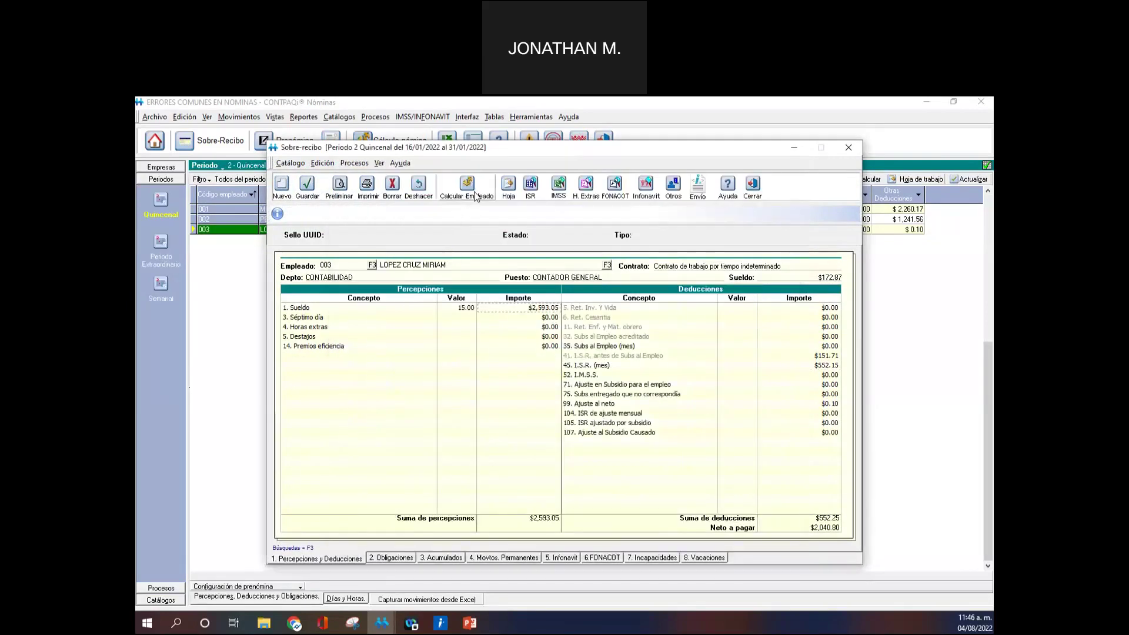
pyautogui.click(530, 187)
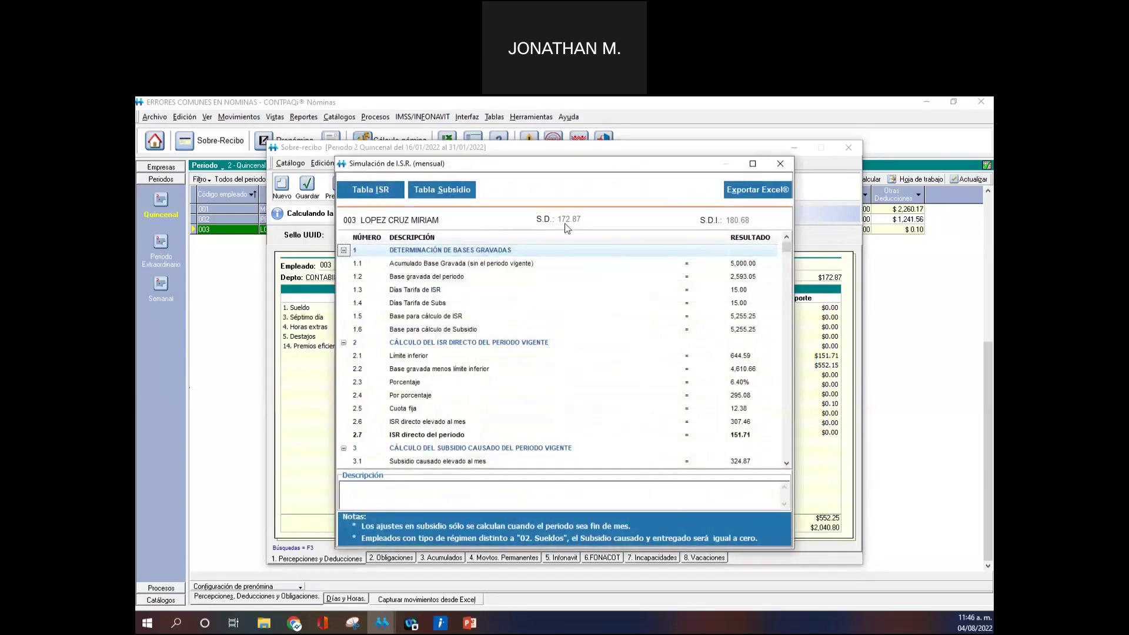
pyautogui.click(753, 163)
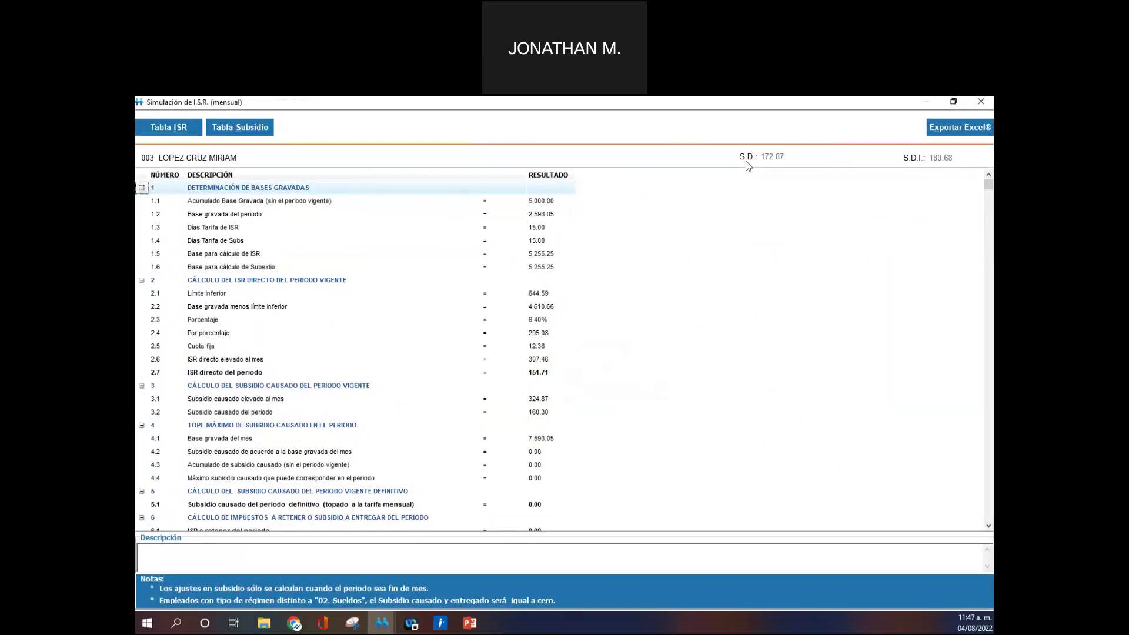
# Step through the ISR breakdown rows, including Base gravada del periodo and del mes, then restore the window
pyautogui.click(546, 214)
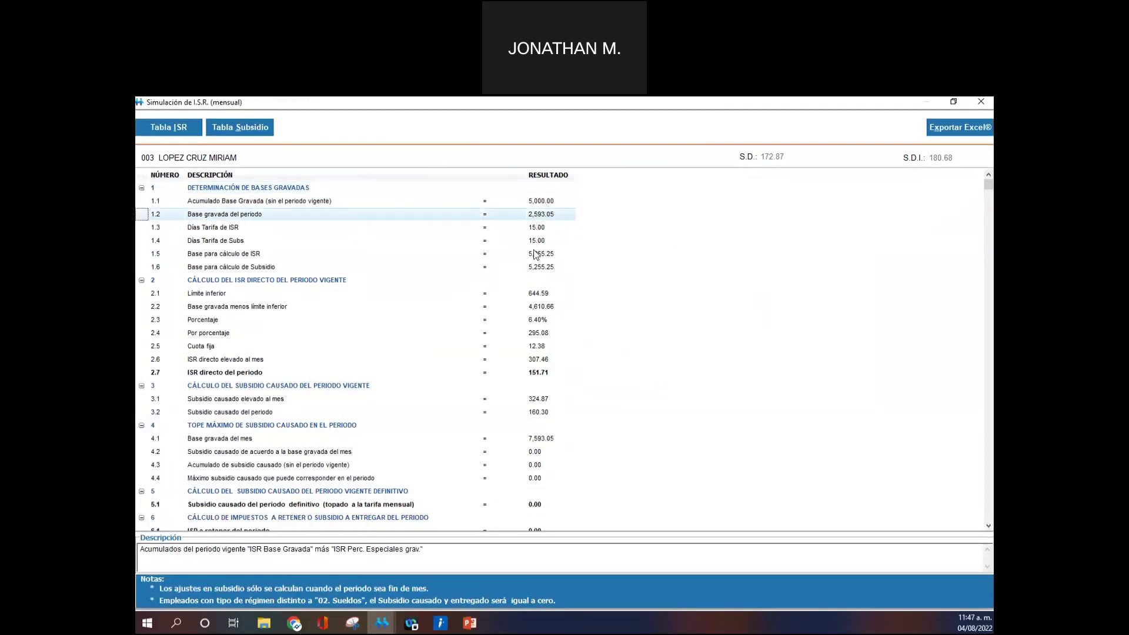
pyautogui.press('Down')
pyautogui.press('Down')
pyautogui.press('Down')
pyautogui.press('Down')
pyautogui.press('Down')
pyautogui.press('Down')
pyautogui.press('Down')
pyautogui.press('Down')
pyautogui.press('Down')
pyautogui.press('Down')
pyautogui.press('Down')
pyautogui.press('Down')
pyautogui.press('Down')
pyautogui.press('Down')
pyautogui.press('Down')
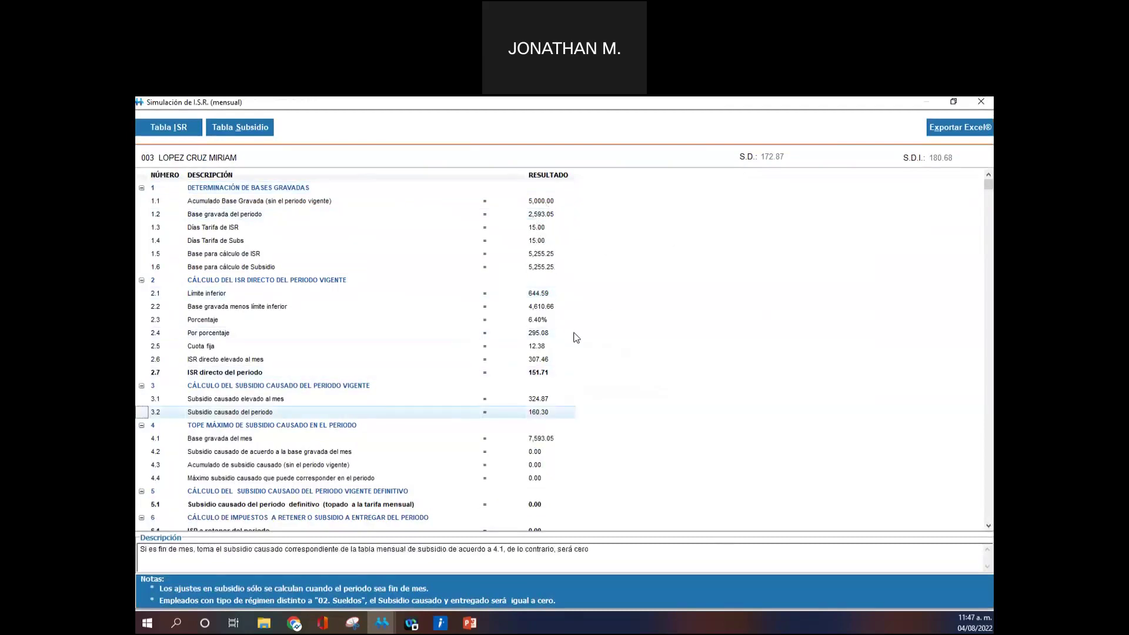
pyautogui.press('Down')
pyautogui.press('Down')
pyautogui.press('Down')
pyautogui.press('Down')
pyautogui.press('Down')
pyautogui.press('Down')
pyautogui.press('Down')
pyautogui.press('Down')
pyautogui.press('Down')
pyautogui.press('Down')
pyautogui.press('Down')
pyautogui.press('Down')
pyautogui.press('Down')
pyautogui.press('Down')
pyautogui.press('Down')
pyautogui.press('Down')
pyautogui.press('Down')
pyautogui.press('Down')
pyautogui.press('Down')
pyautogui.press('Down')
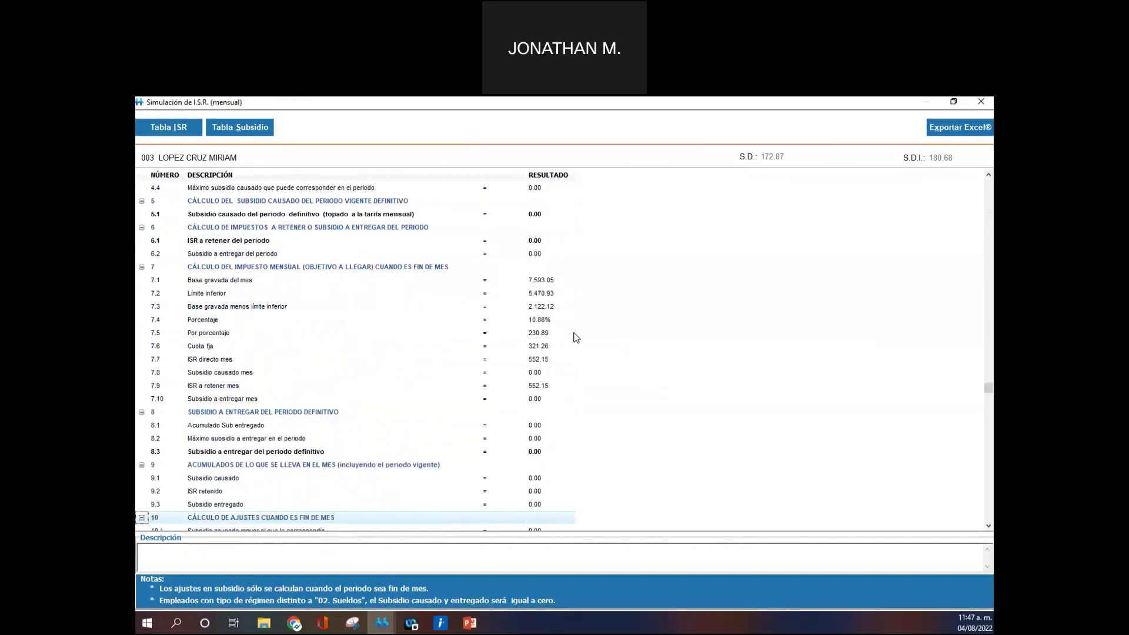
pyautogui.press('Down')
pyautogui.press('Down')
pyautogui.press('Down')
pyautogui.press('Down')
pyautogui.press('Down')
pyautogui.press('Down')
pyautogui.press('Down')
pyautogui.press('Down')
pyautogui.press('Down')
pyautogui.press('Down')
pyautogui.press('Down')
pyautogui.press('Down')
pyautogui.press('Down')
pyautogui.press('Down')
pyautogui.press('Up')
pyautogui.press('Up')
pyautogui.press('Up')
pyautogui.press('Up')
pyautogui.press('Up')
pyautogui.press('Up')
pyautogui.press('Up')
pyautogui.press('Up')
pyautogui.press('Up')
pyautogui.press('Up')
pyautogui.press('Up')
pyautogui.press('Up')
pyautogui.press('Up')
pyautogui.press('Up')
pyautogui.press('Up')
pyautogui.press('Up')
pyautogui.press('Up')
pyautogui.press('Up')
pyautogui.press('Up')
pyautogui.press('Up')
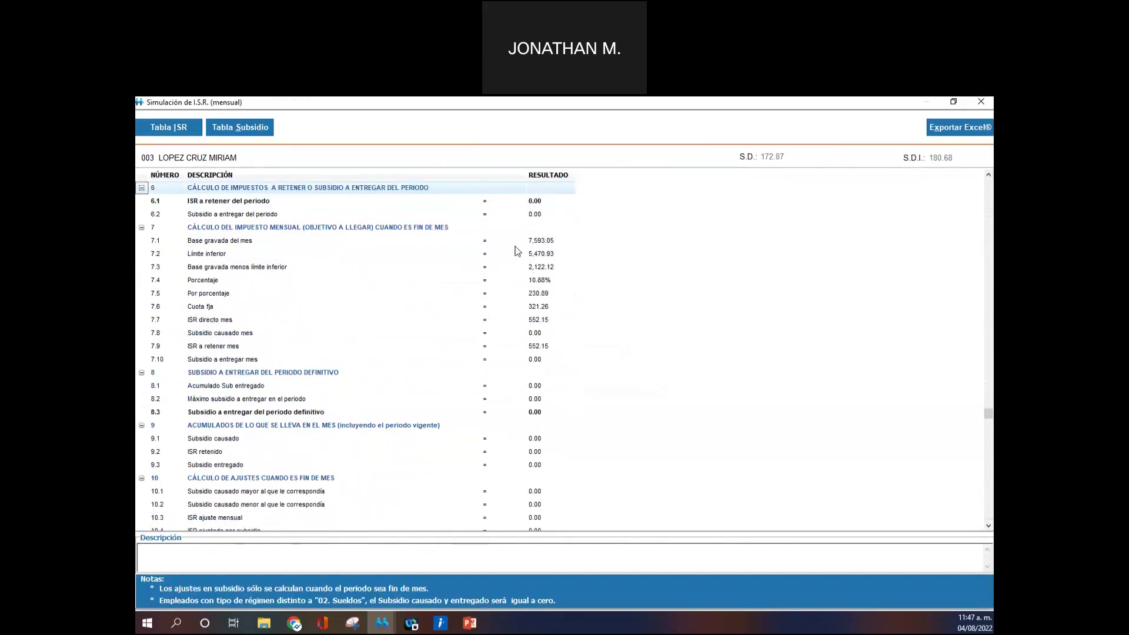
pyautogui.click(533, 243)
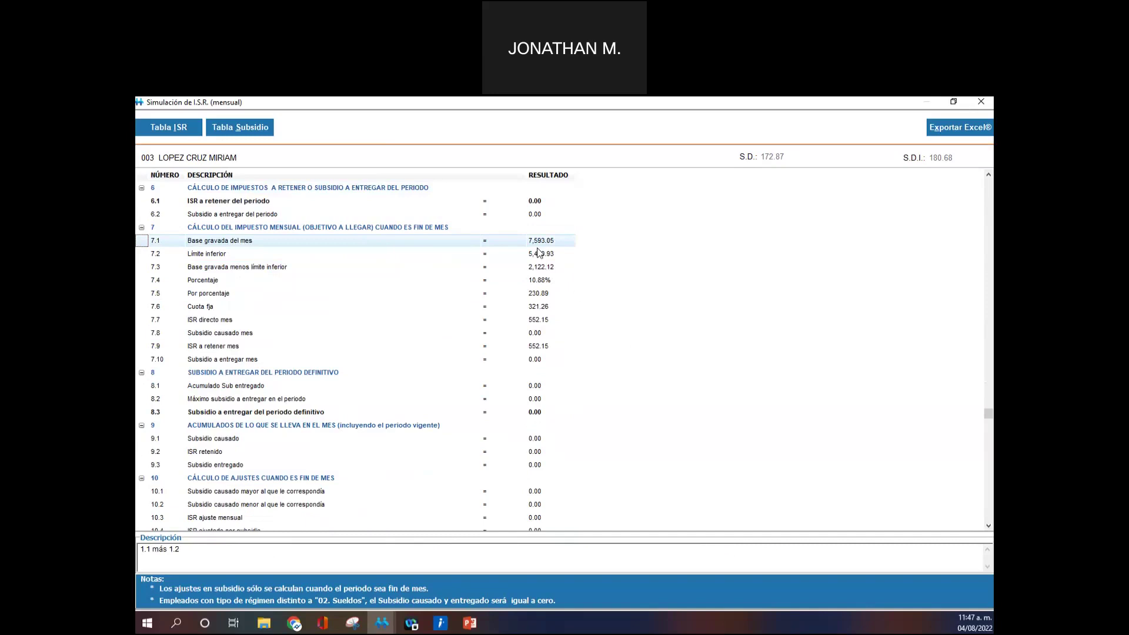
pyautogui.press('Up')
pyautogui.press('Up')
pyautogui.press('Up')
pyautogui.press('Up')
pyautogui.press('Up')
pyautogui.press('Up')
pyautogui.press('Up')
pyautogui.press('Up')
pyautogui.press('Up')
pyautogui.press('Up')
pyautogui.press('Up')
pyautogui.press('Up')
pyautogui.press('Up')
pyautogui.press('Up')
pyautogui.press('Up')
pyautogui.press('Up')
pyautogui.press('Up')
pyautogui.press('Up')
pyautogui.press('Up')
pyautogui.press('Up')
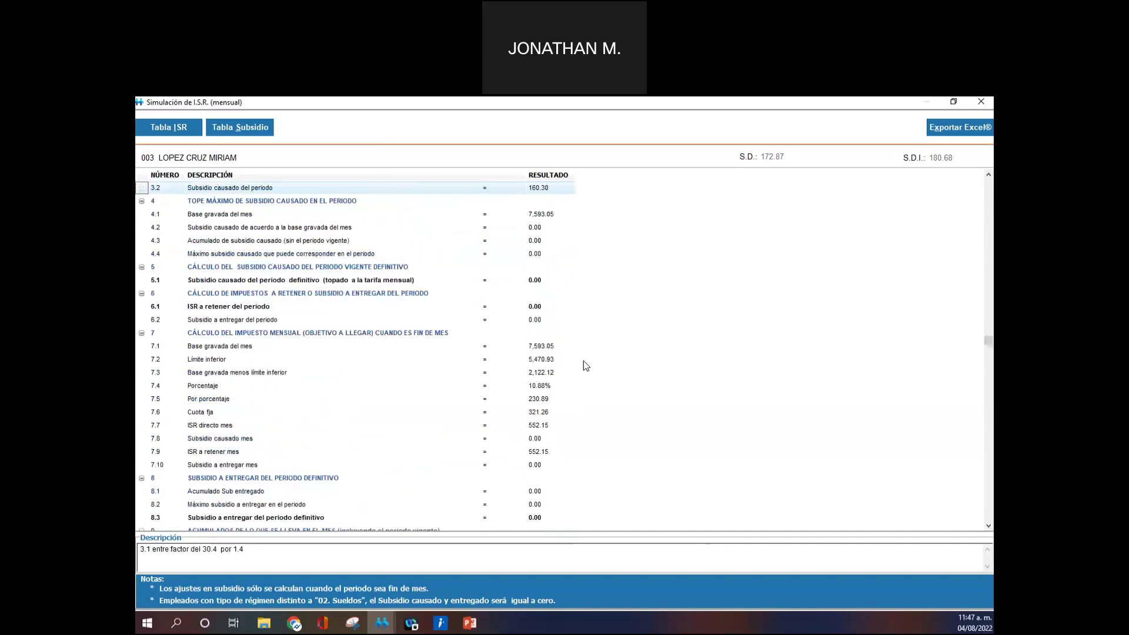
pyautogui.press('Up')
pyautogui.press('Up')
pyautogui.press('Up')
pyautogui.press('Up')
pyautogui.press('Up')
pyautogui.press('Up')
pyautogui.press('Up')
pyautogui.press('Up')
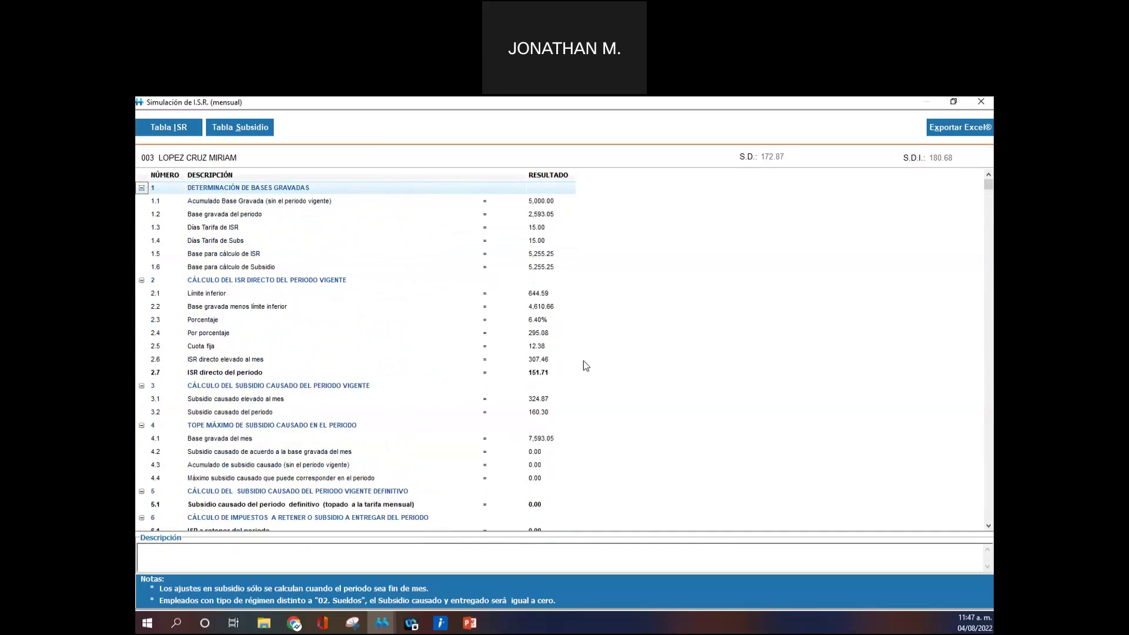
pyautogui.click(962, 102)
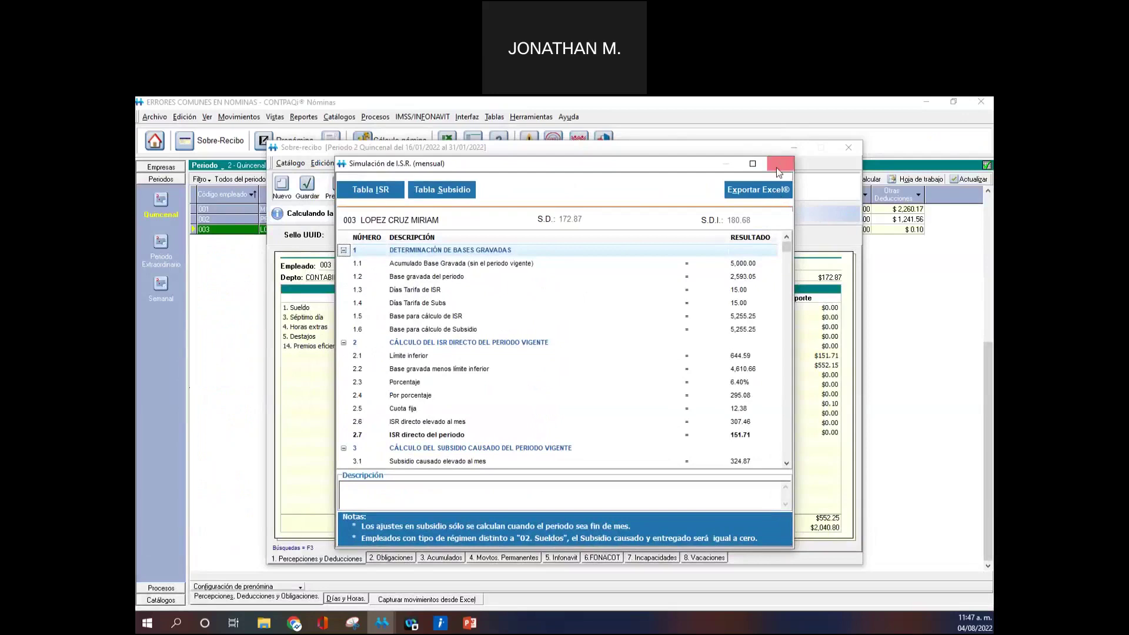
# Close the ISR simulation and bring up the PowerPoint presentation
pyautogui.click(780, 164)
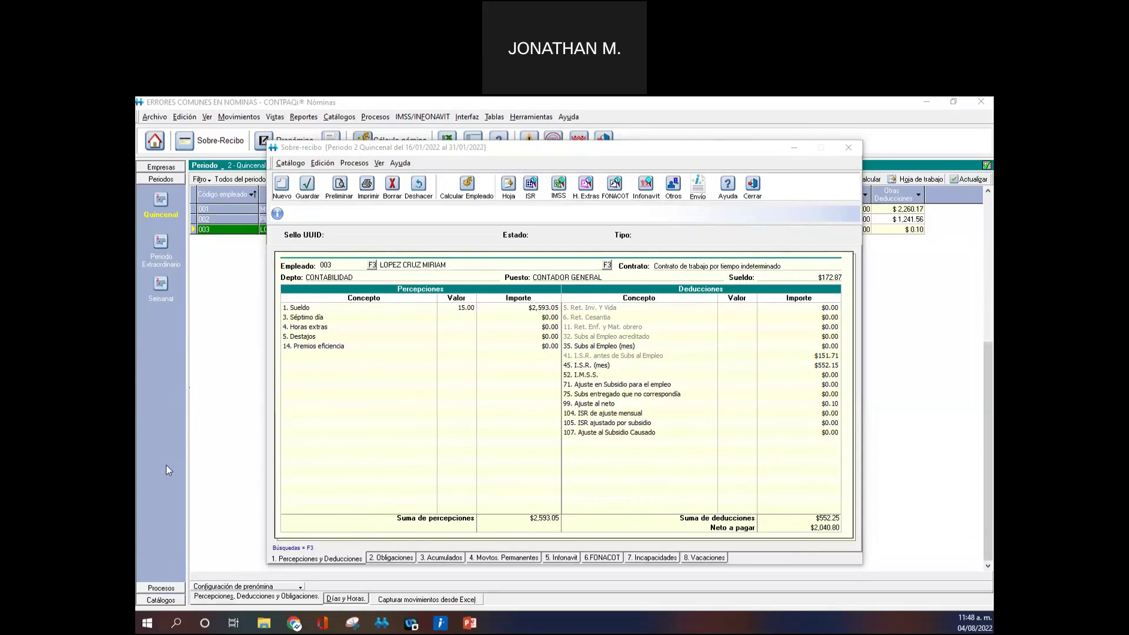
pyautogui.click(469, 622)
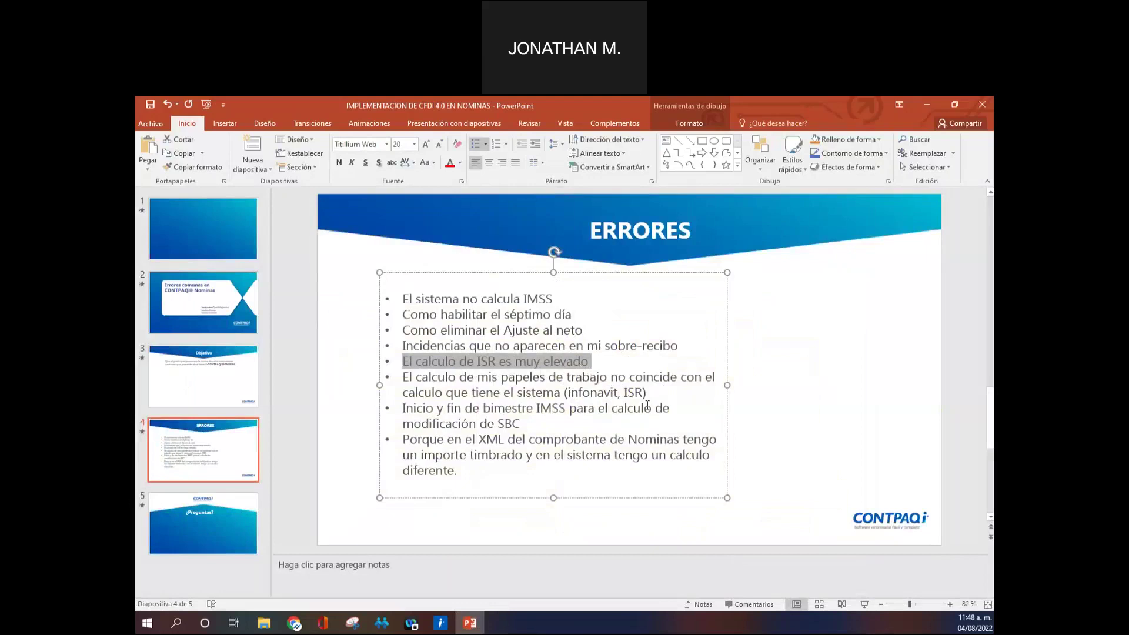
# Highlight the sixth bullet's phrase 'el sistema (infonavit, ISR)' on the ERRORES slide
pyautogui.moveTo(672, 407); pyautogui.dragTo(517, 389)
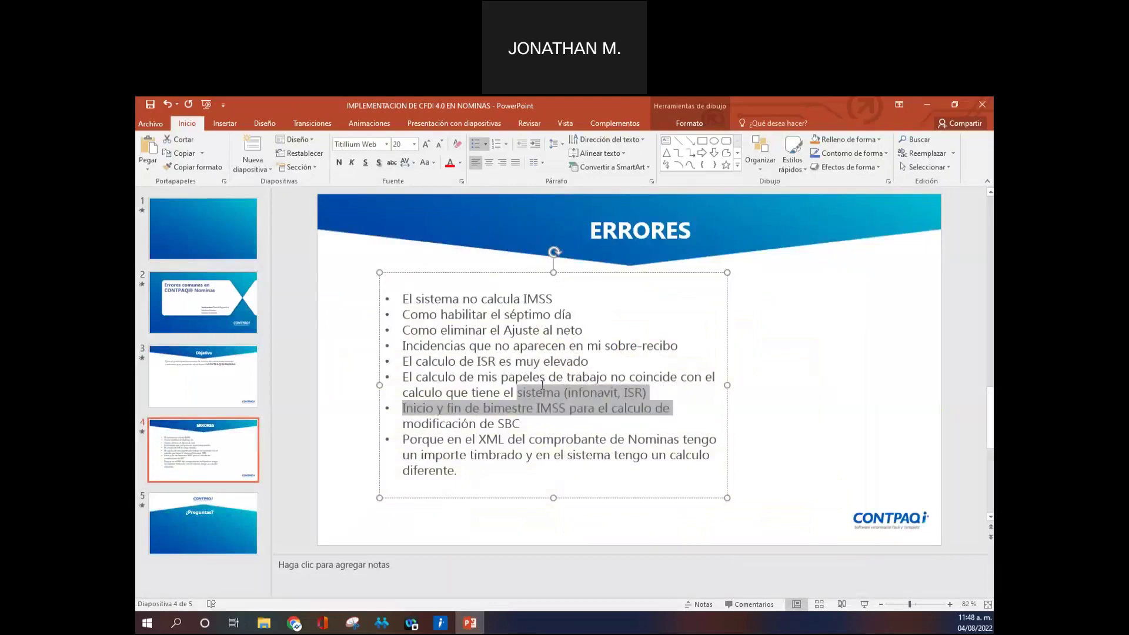
pyautogui.moveTo(667, 394); pyautogui.dragTo(407, 377)
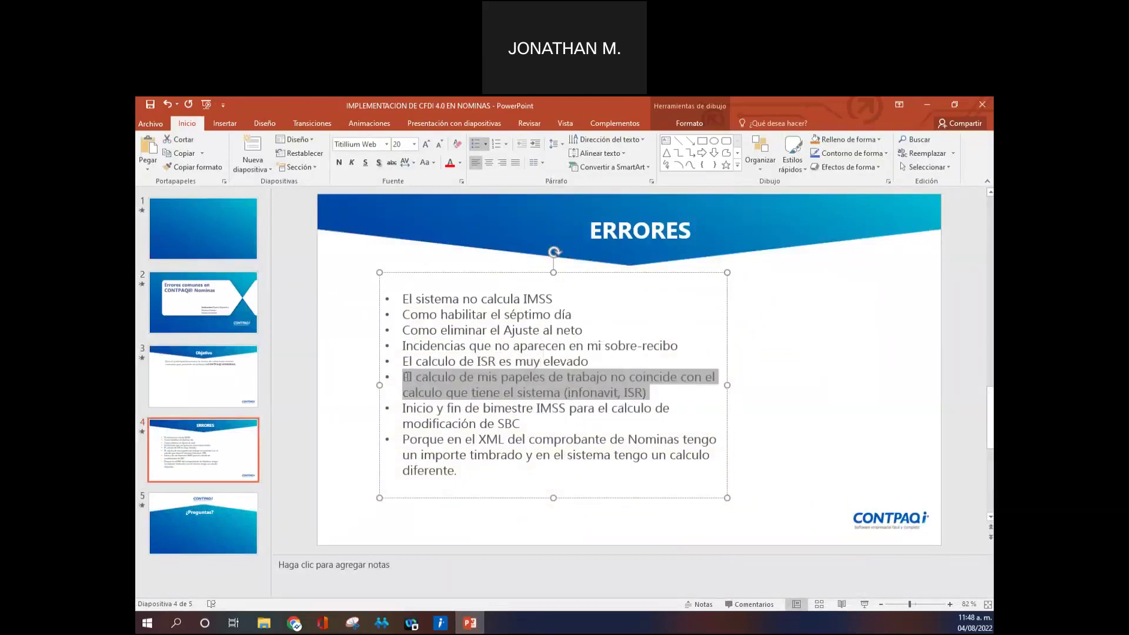
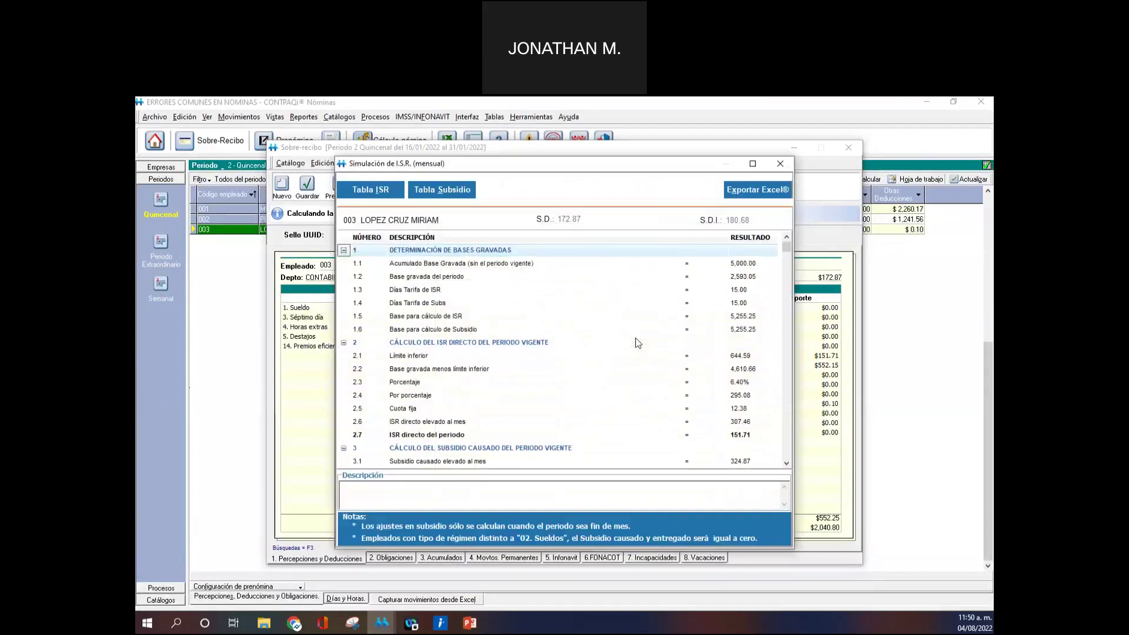
# Read the ISR simulation's accumulated and period taxable base and ISR tariff days descriptions
pyautogui.scroll(-6, 638, 343)
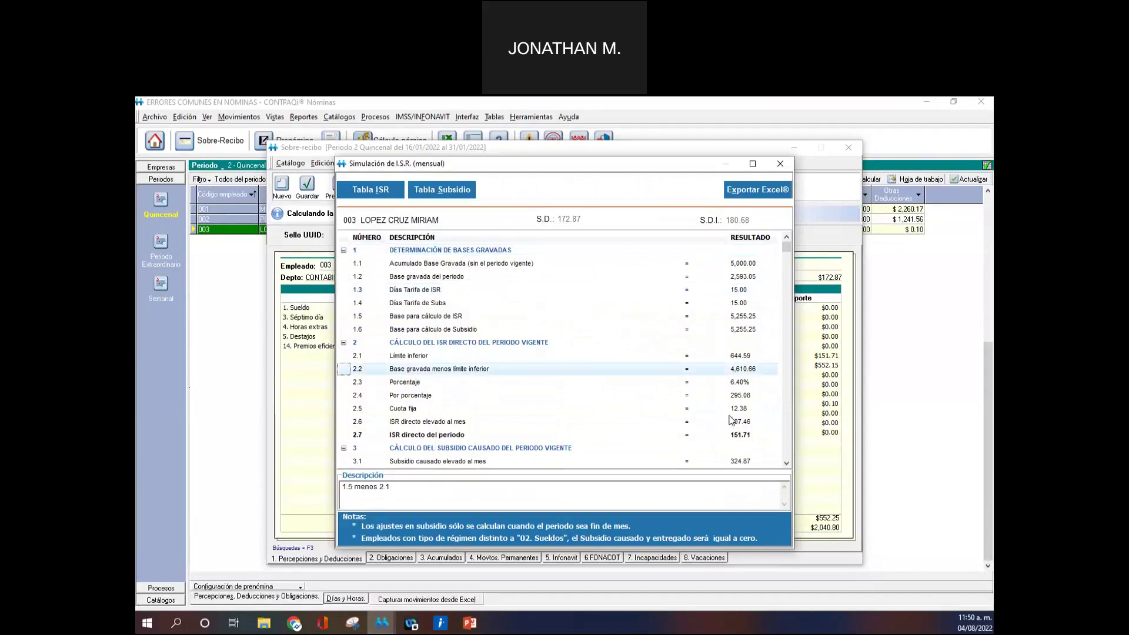
pyautogui.scroll(-3, 730, 413)
pyautogui.scroll(6, 730, 414)
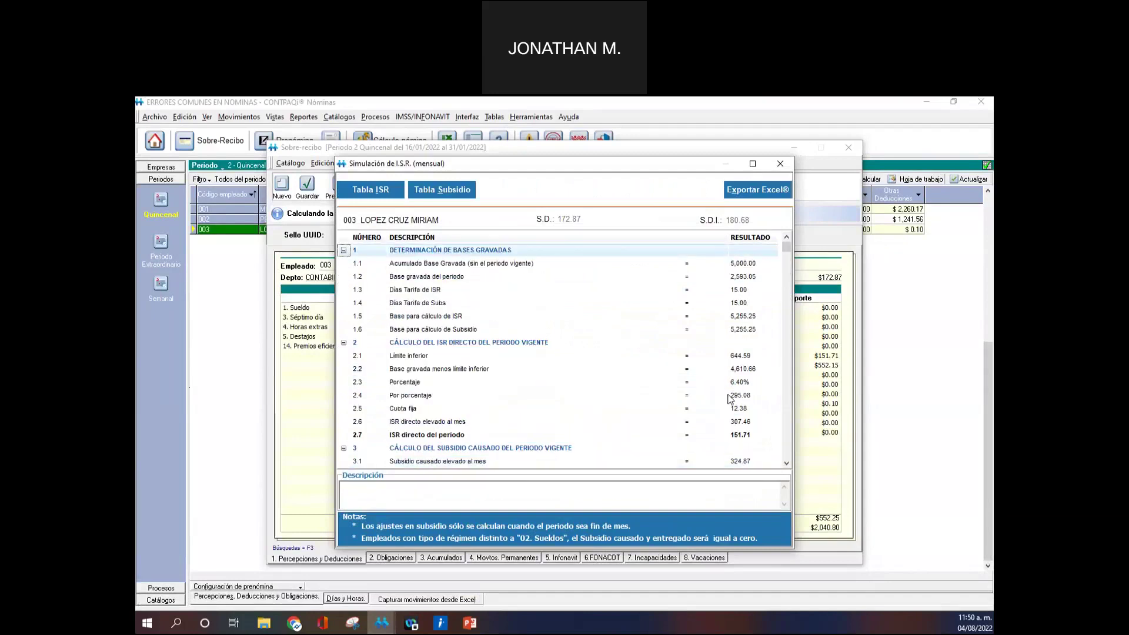
pyautogui.click(710, 277)
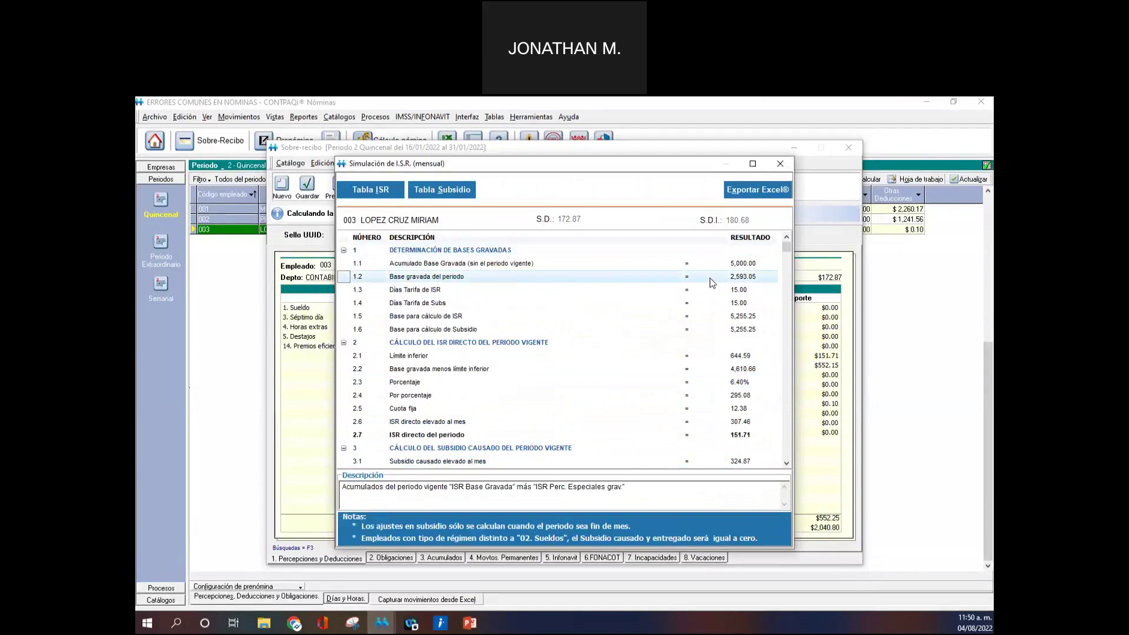
pyautogui.click(695, 289)
pyautogui.press('Up')
pyautogui.press('Up')
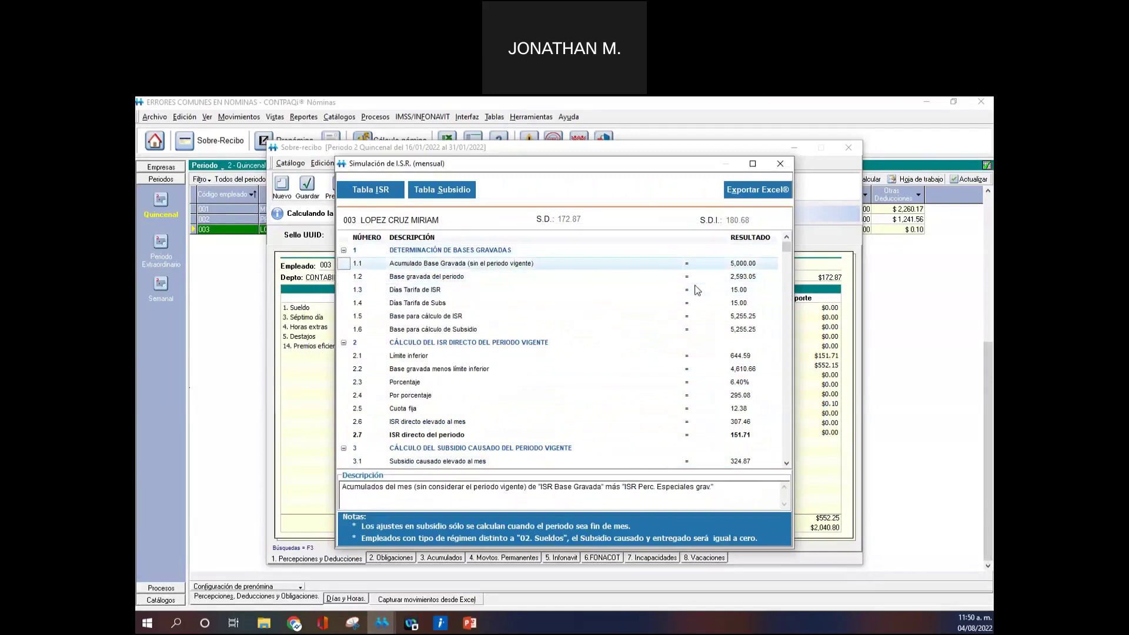
pyautogui.press('Down')
pyautogui.press('Down')
pyautogui.press('Up')
pyautogui.press('Up')
# Read the subsidy, percentage amount, direct ISR and calculation base descriptions, then close the simulation
pyautogui.press('Up')
pyautogui.press('Down')
pyautogui.press('Down')
pyautogui.press('Up')
pyautogui.press('Down')
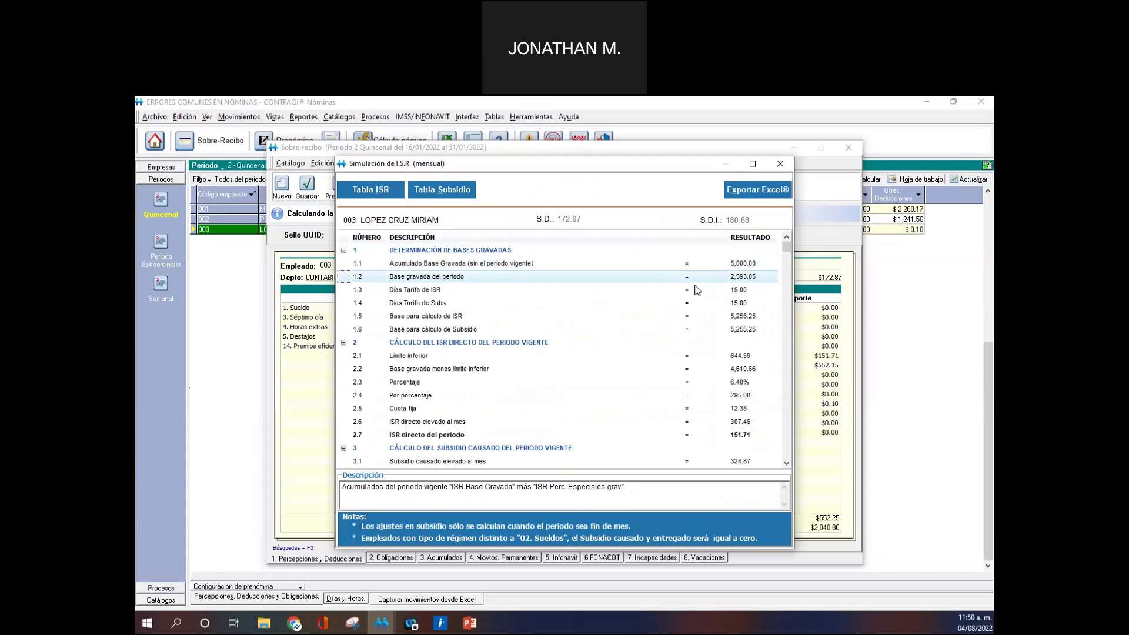
pyautogui.press('Down')
pyautogui.press('Down')
pyautogui.press('Down')
pyautogui.press('Down')
pyautogui.press('Down')
pyautogui.press('Down')
pyautogui.press('Down')
pyautogui.press('Down')
pyautogui.press('Down')
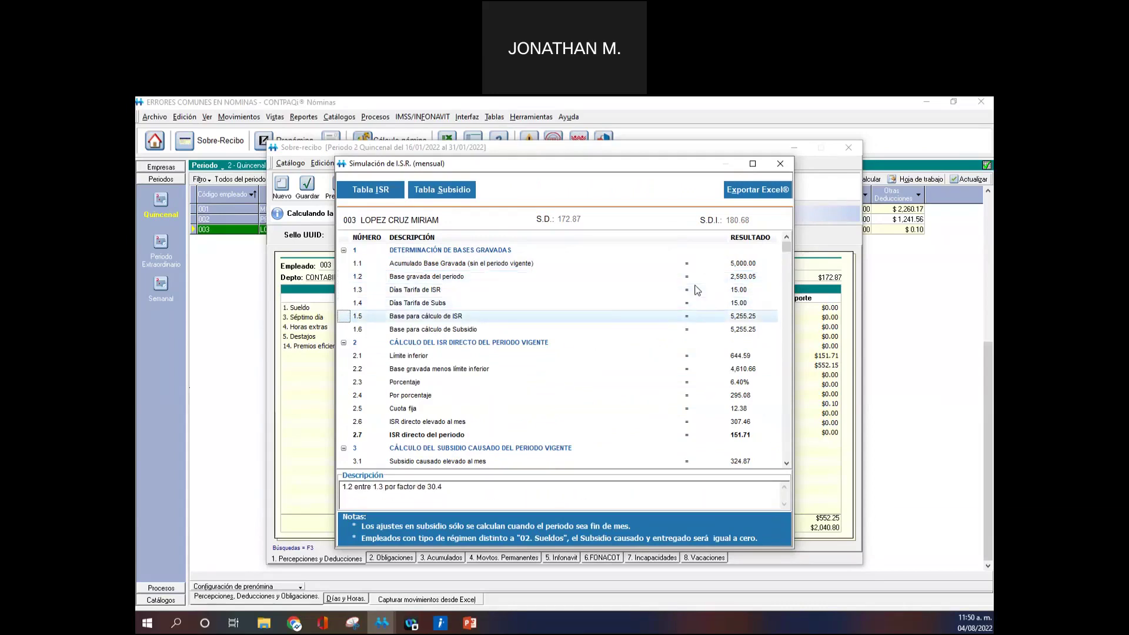
pyautogui.press('Up')
pyautogui.press('Down')
pyautogui.press('Down')
pyautogui.press('Down')
pyautogui.press('Down')
pyautogui.press('Down')
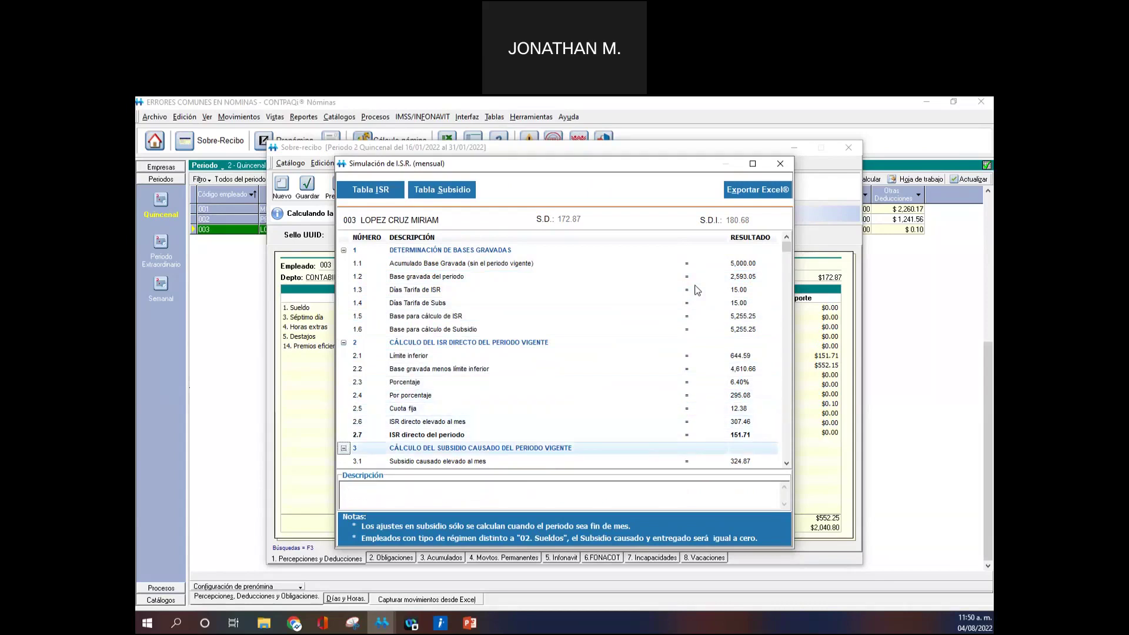
pyautogui.press('Up')
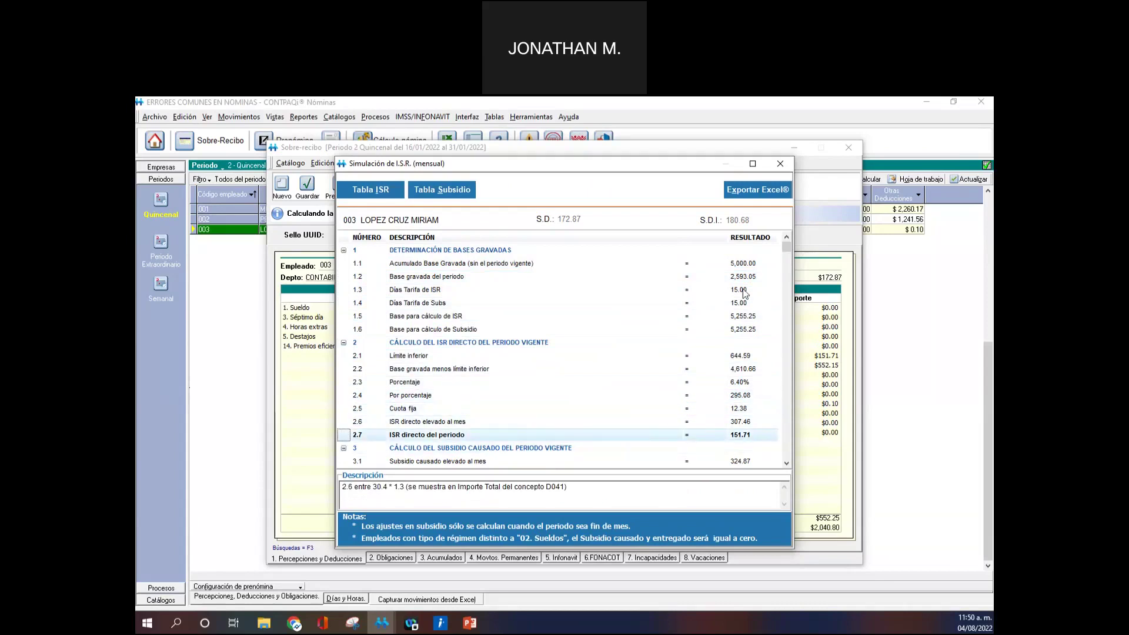
pyautogui.press('Up')
pyautogui.press('Up')
pyautogui.press('Up')
pyautogui.press('Up')
pyautogui.press('Up')
pyautogui.press('Up')
pyautogui.press('Up')
pyautogui.press('Up')
pyautogui.press('Up')
pyautogui.press('Up')
pyautogui.press('Up')
pyautogui.press('Up')
pyautogui.press('Up')
pyautogui.press('Up')
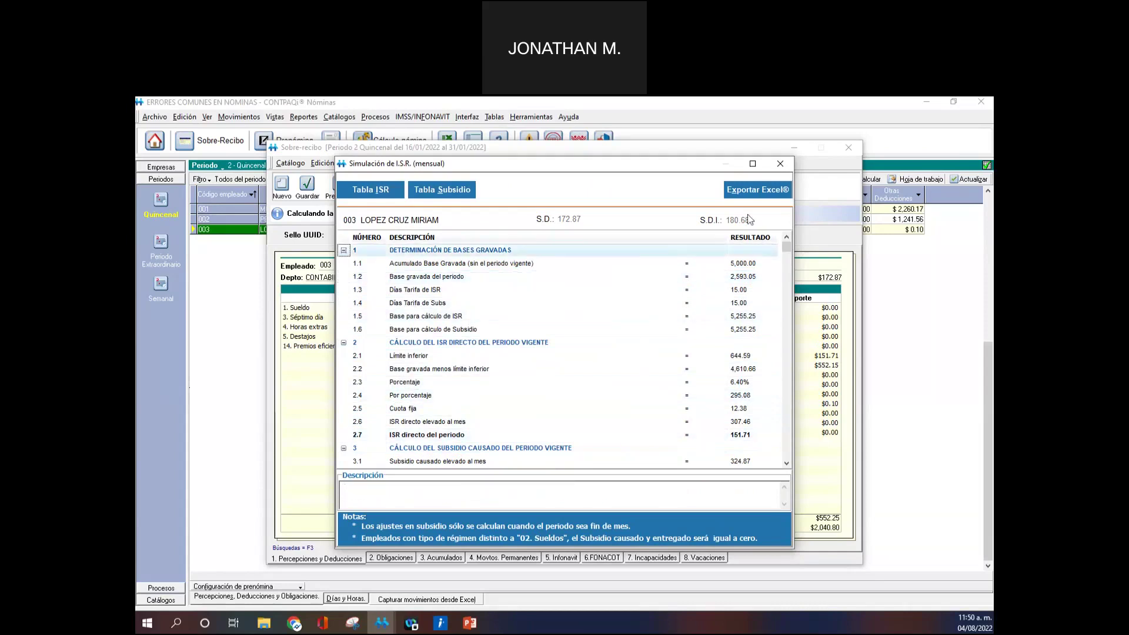
pyautogui.click(777, 164)
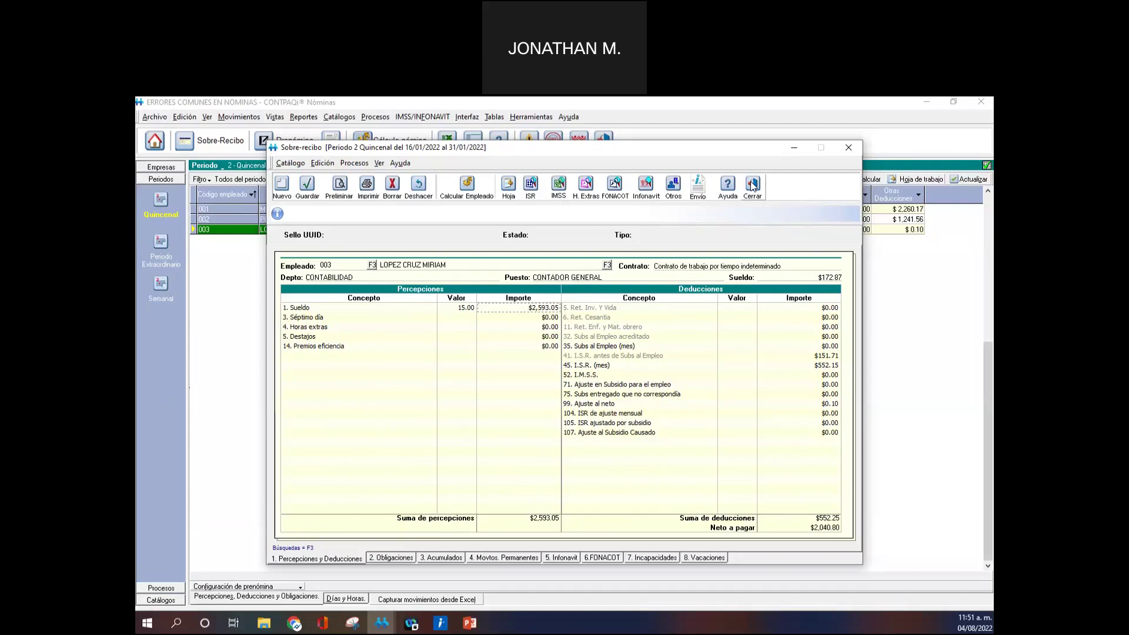
# Close employee 003's Sobre-recibo (ISR $552.15, net $2,040.80) to return to the fortnightly grid
pyautogui.click(751, 185)
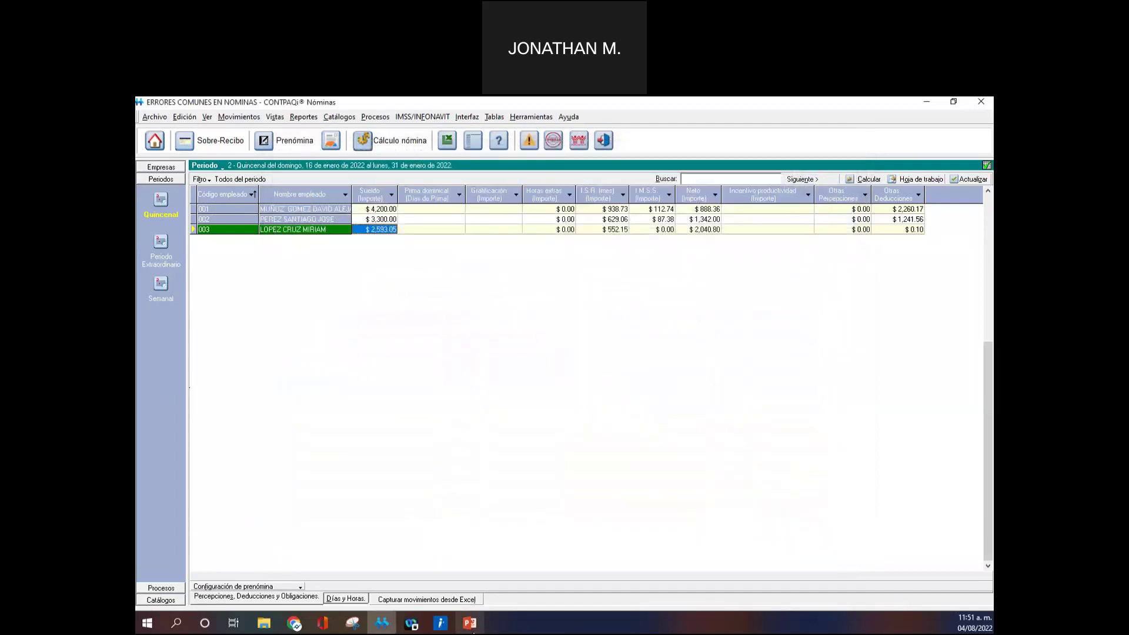
# Highlight 'modificación de SBC' on PowerPoint slide 4, then return to CONTPAQi Nóminas
pyautogui.click(469, 623)
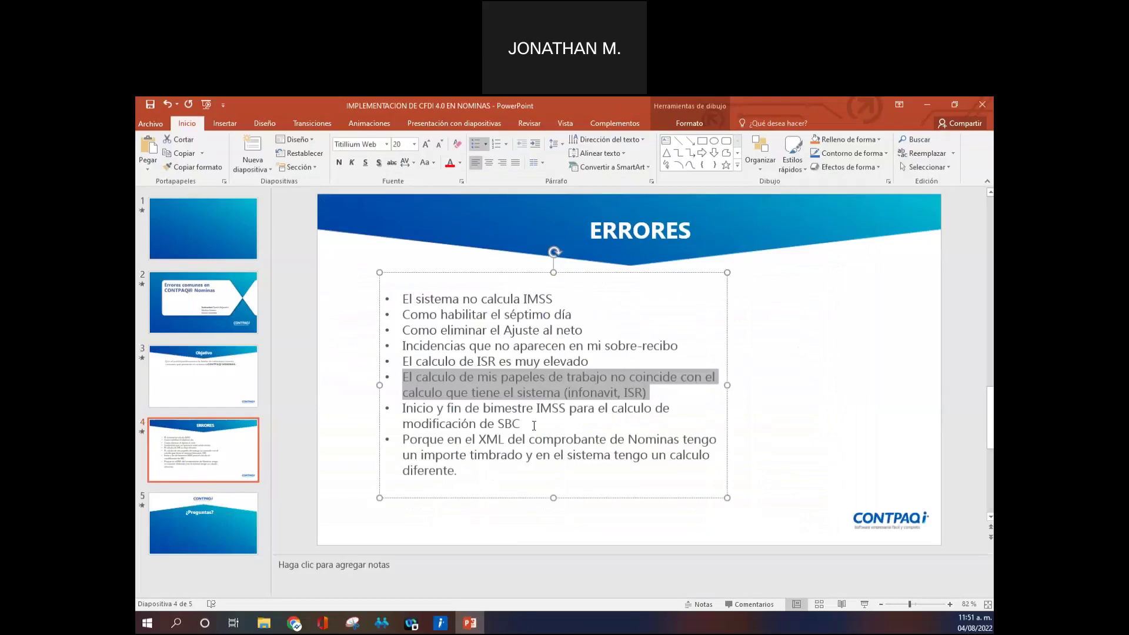
pyautogui.moveTo(534, 425); pyautogui.dragTo(452, 425)
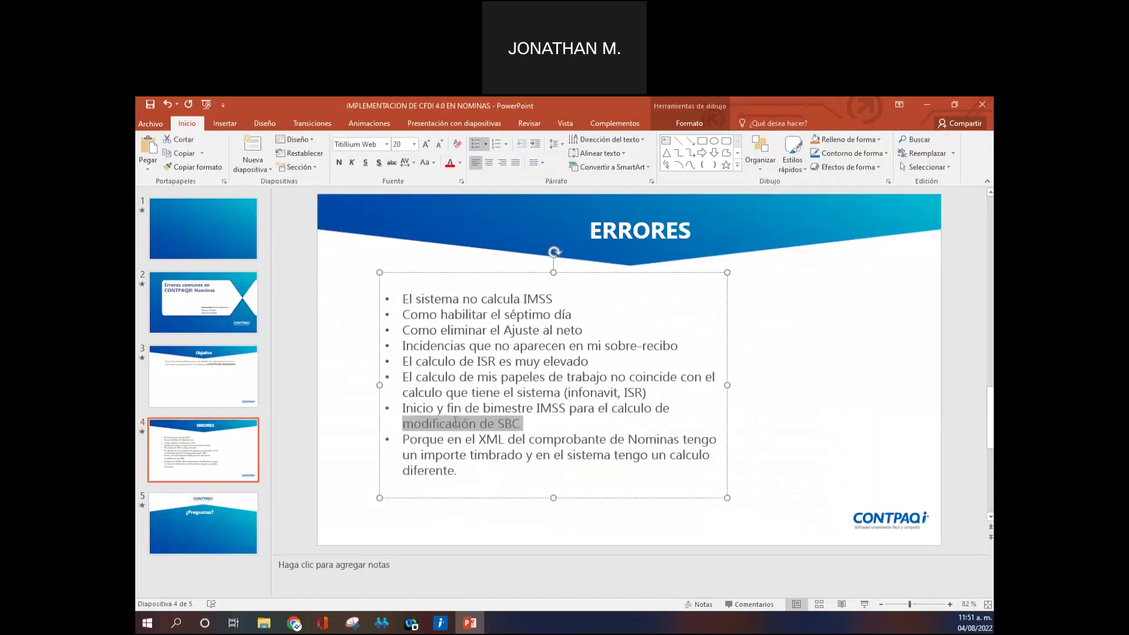
pyautogui.click(559, 428)
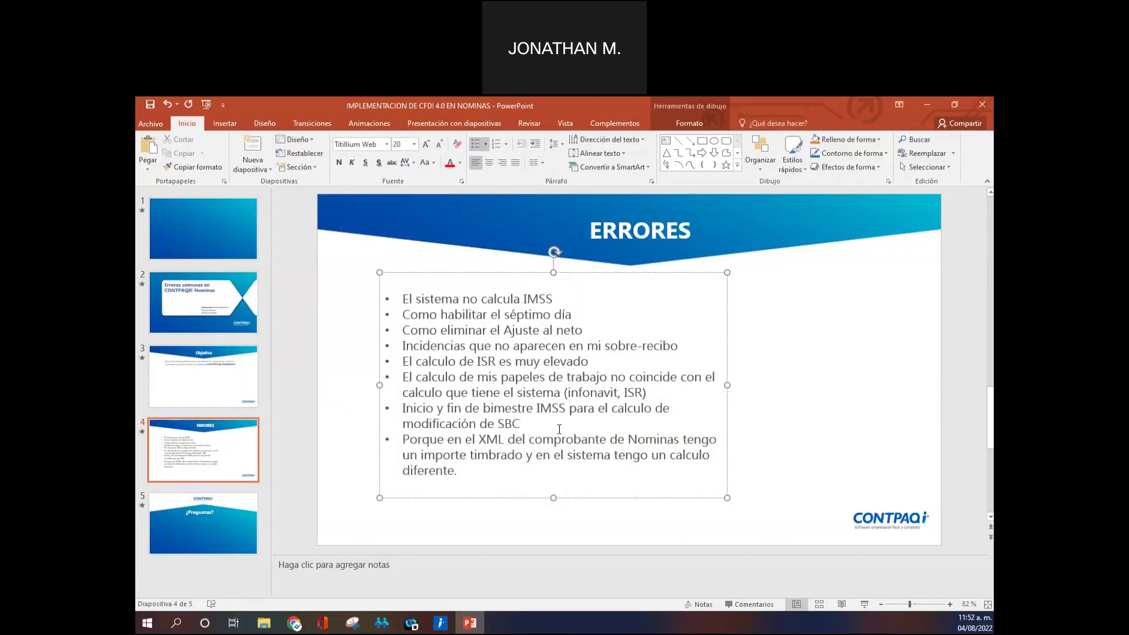
pyautogui.click(385, 627)
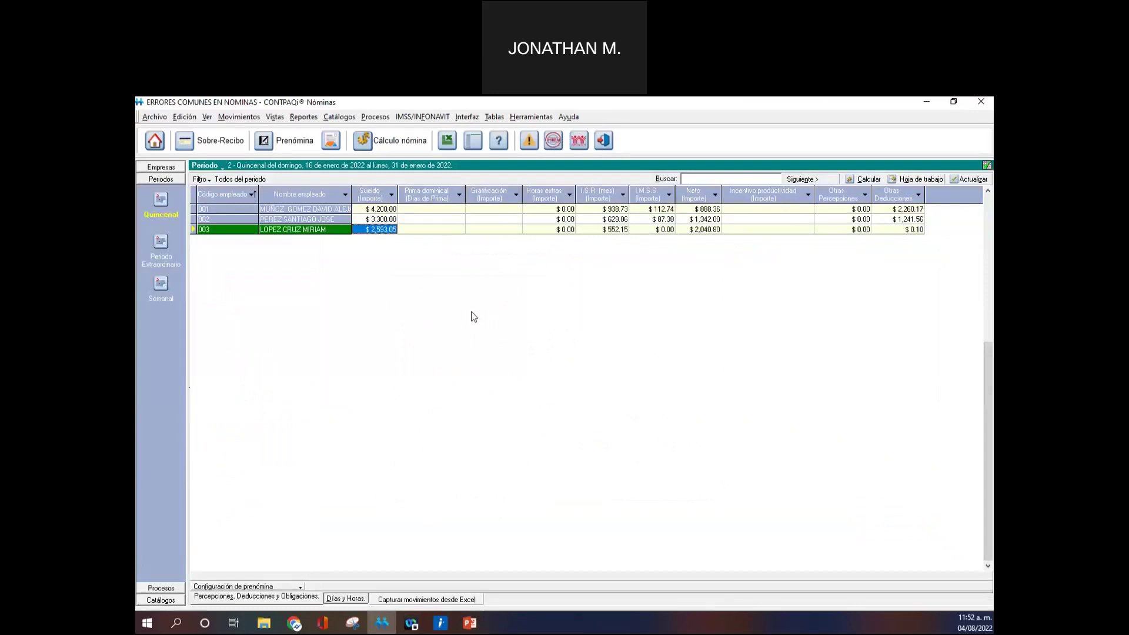
# Switch to the Semanal payroll and open the Catálogo de periodos on weekly 2022 period 1
pyautogui.click(160, 287)
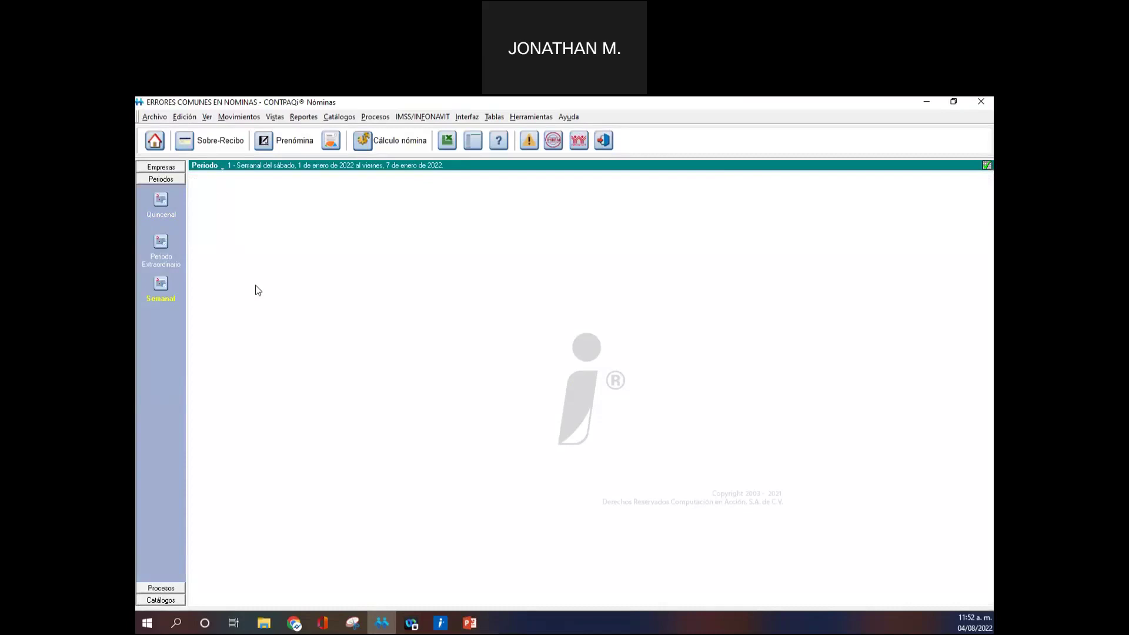
pyautogui.click(303, 116)
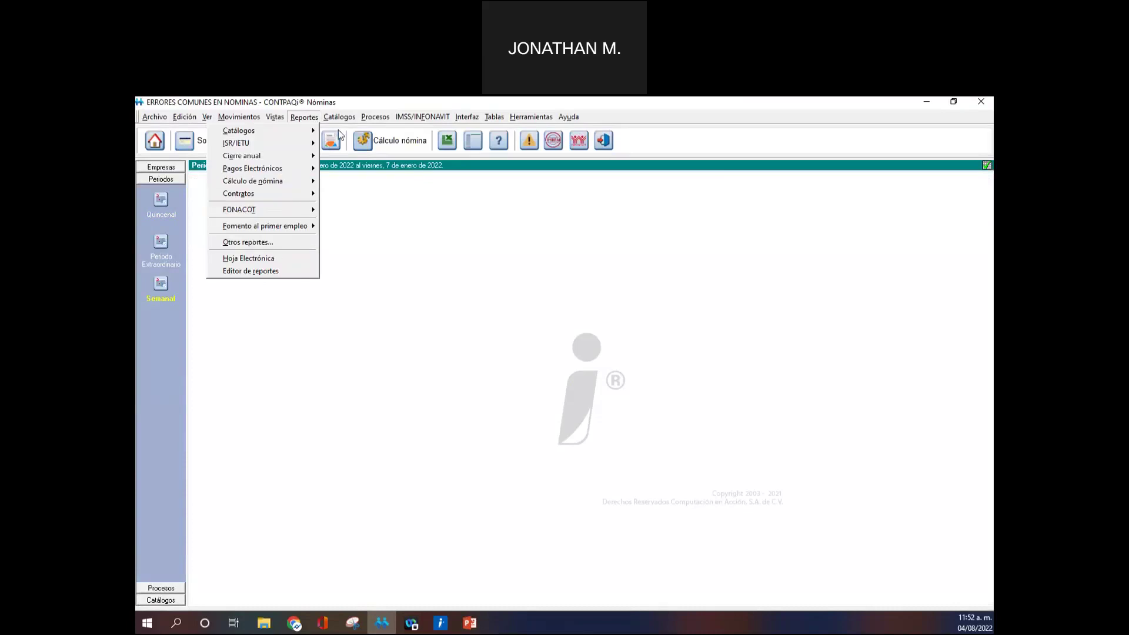
pyautogui.click(315, 206)
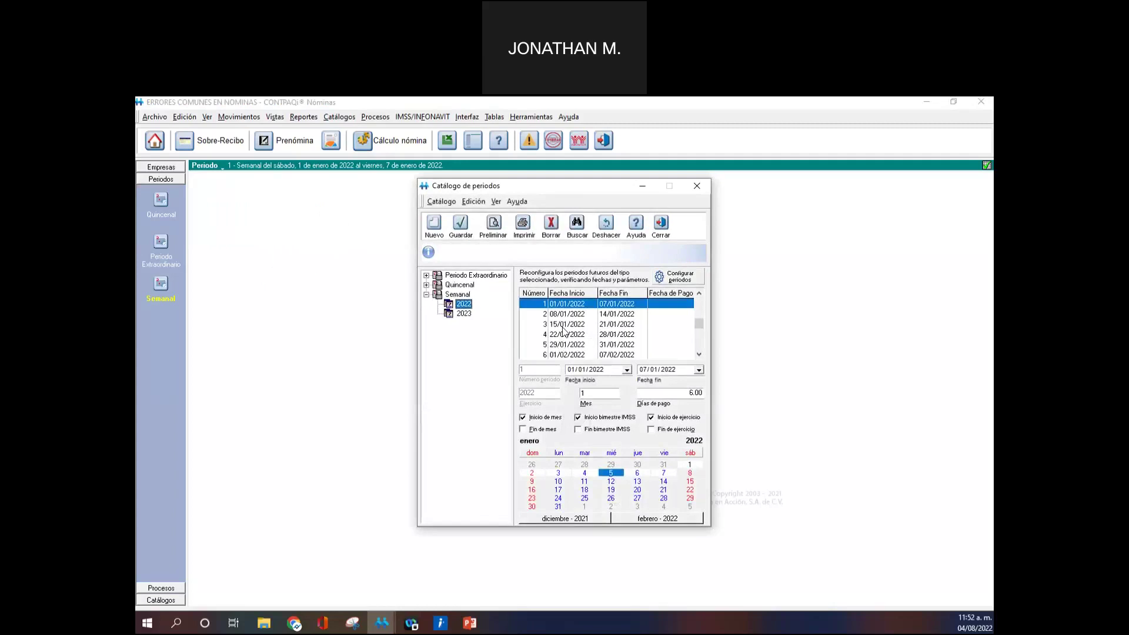
pyautogui.click(660, 223)
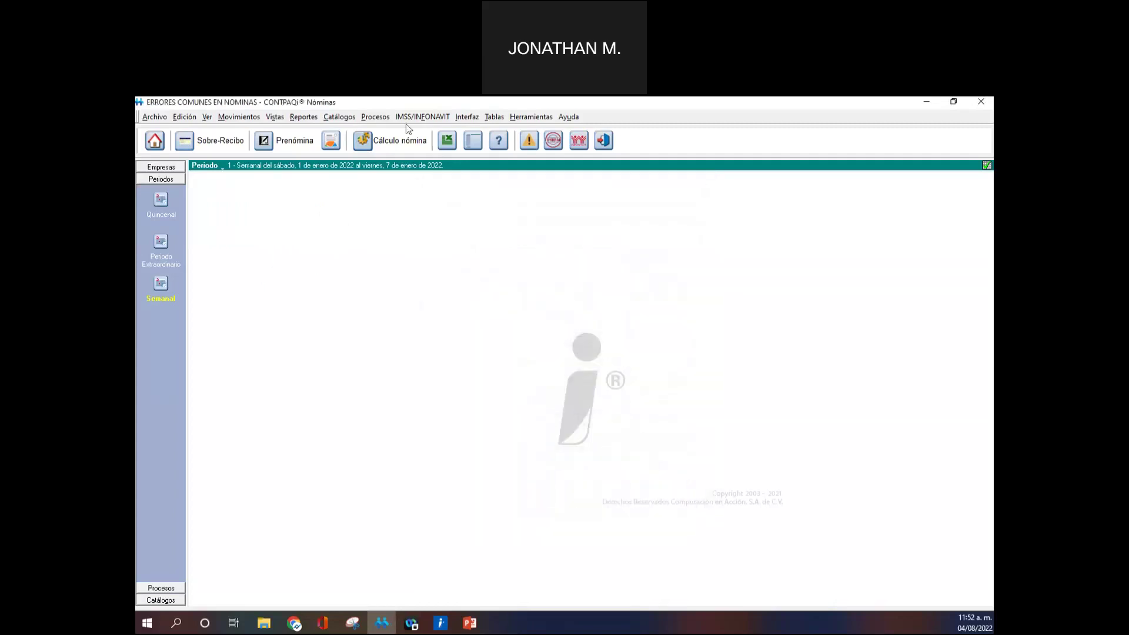
pyautogui.click(369, 113)
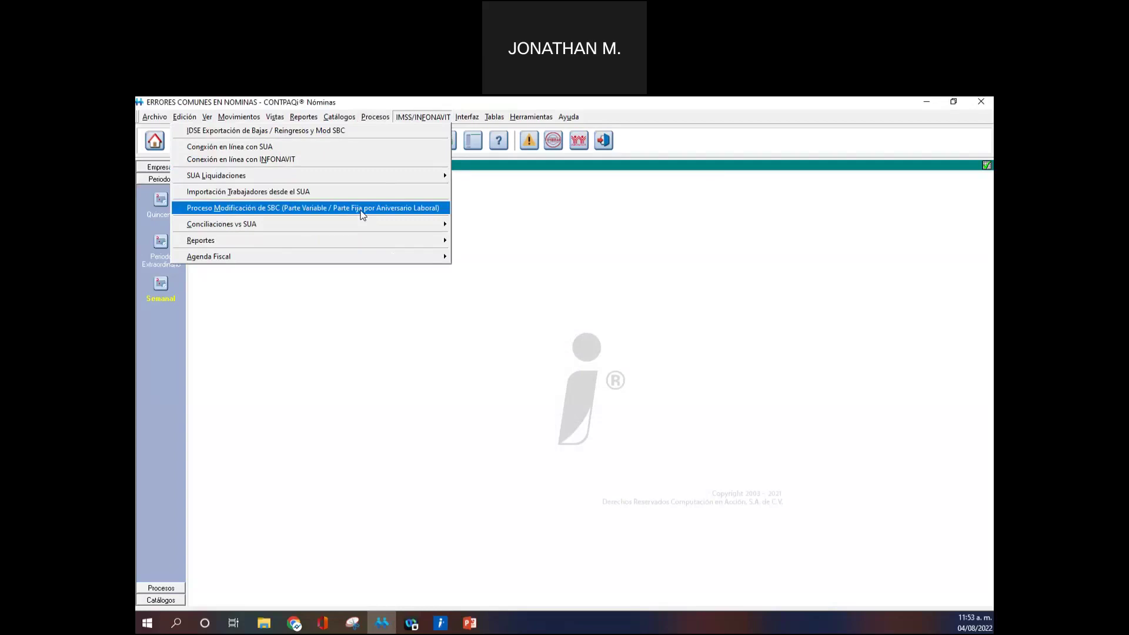
pyautogui.click(485, 227)
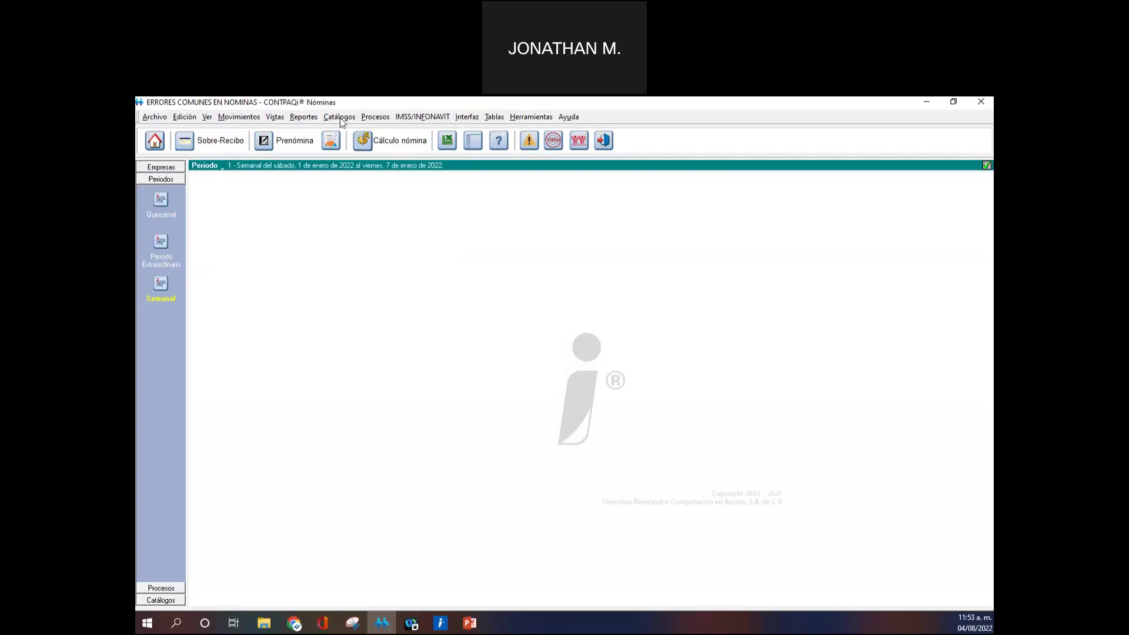
pyautogui.click(313, 118)
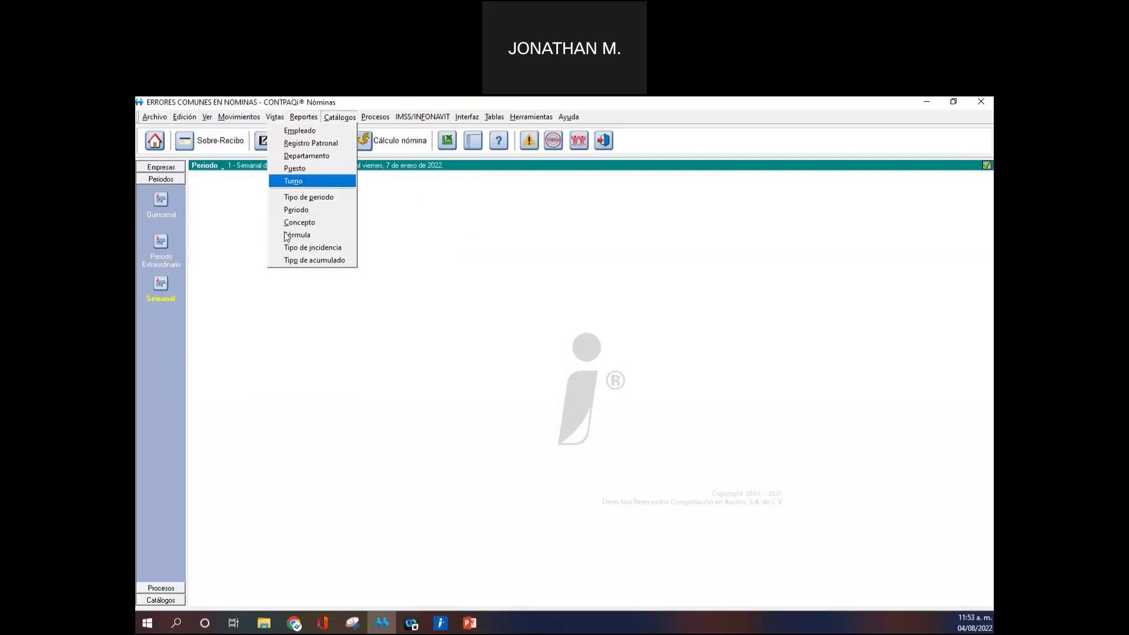
pyautogui.click(300, 209)
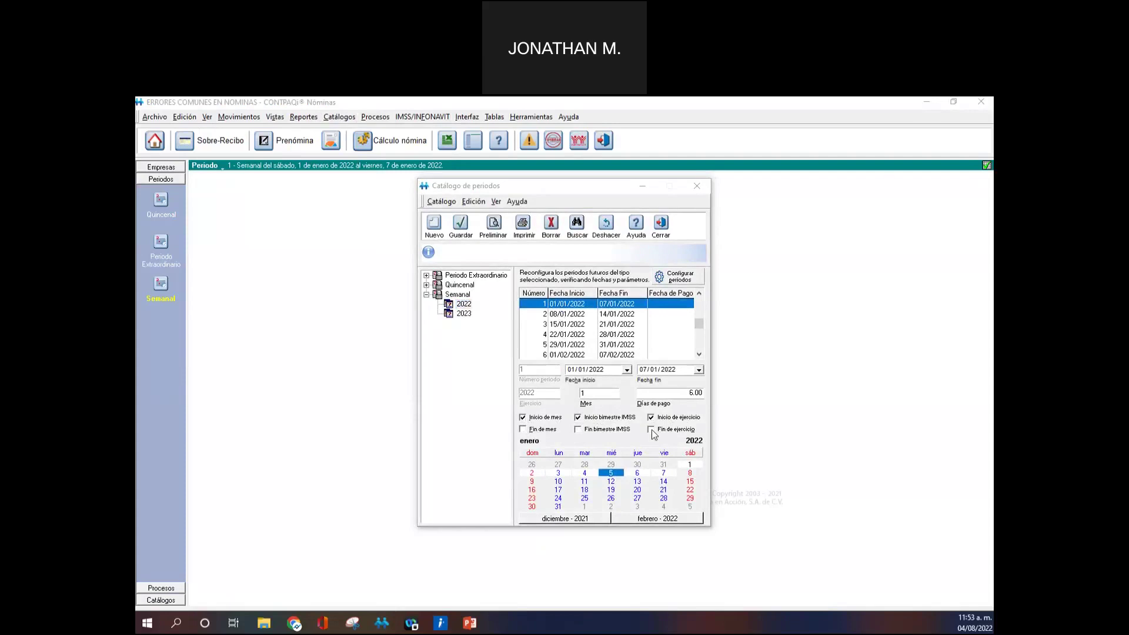
pyautogui.click(578, 419)
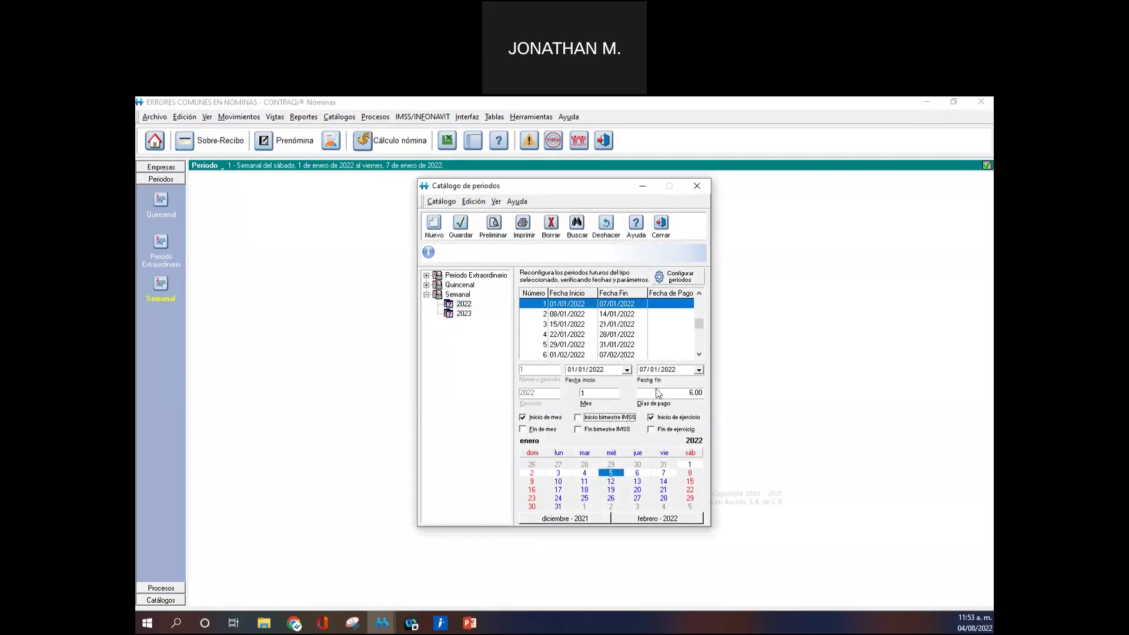
pyautogui.click(578, 421)
pyautogui.click(576, 316)
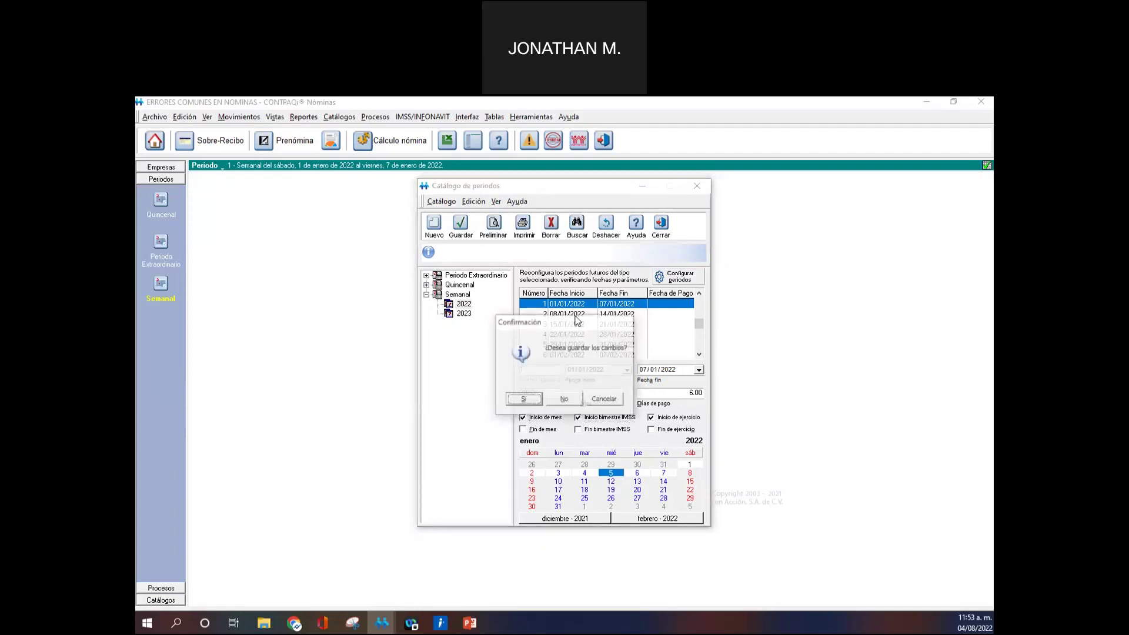
pyautogui.click(565, 399)
pyautogui.click(565, 315)
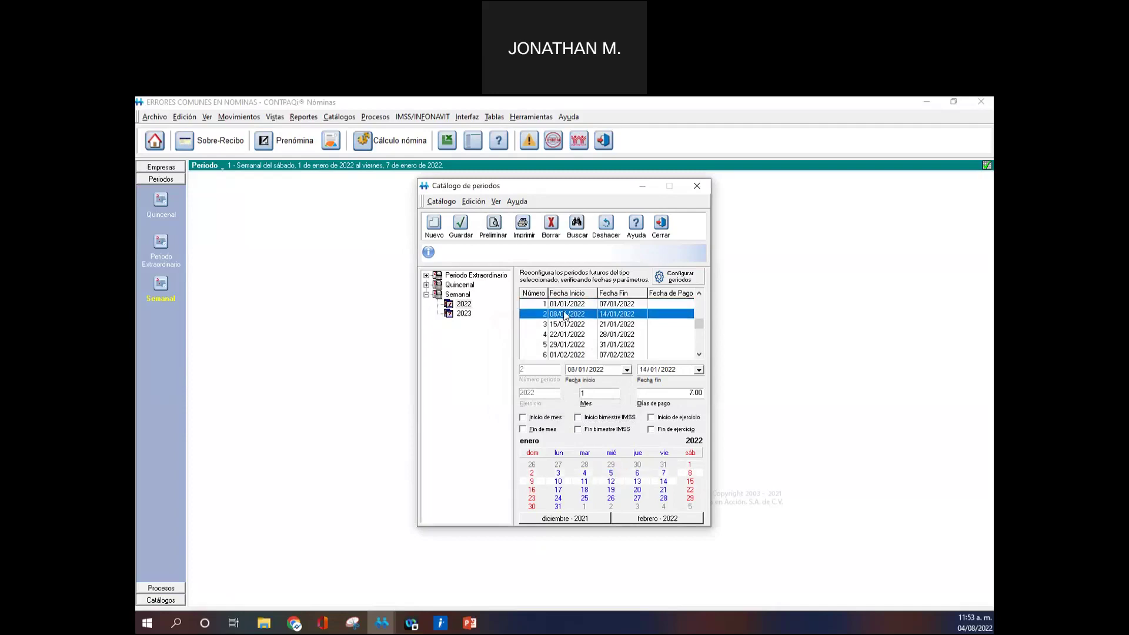
pyautogui.click(567, 324)
pyautogui.click(566, 304)
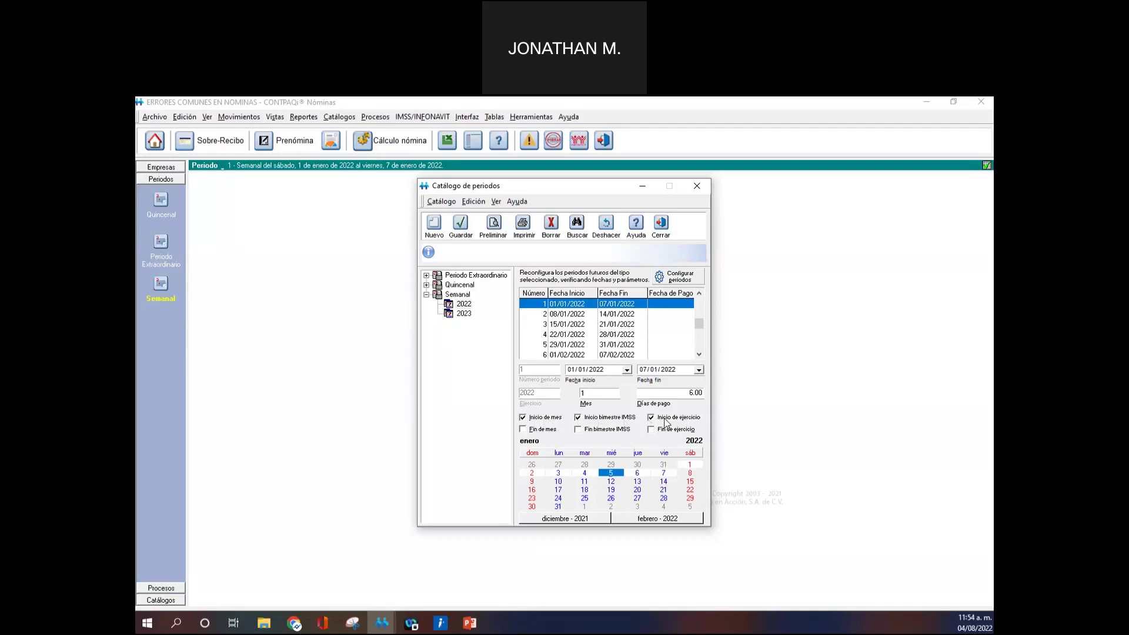
# Browse weekly 2022 periods 1 through 10 to compare their dates
pyautogui.click(562, 315)
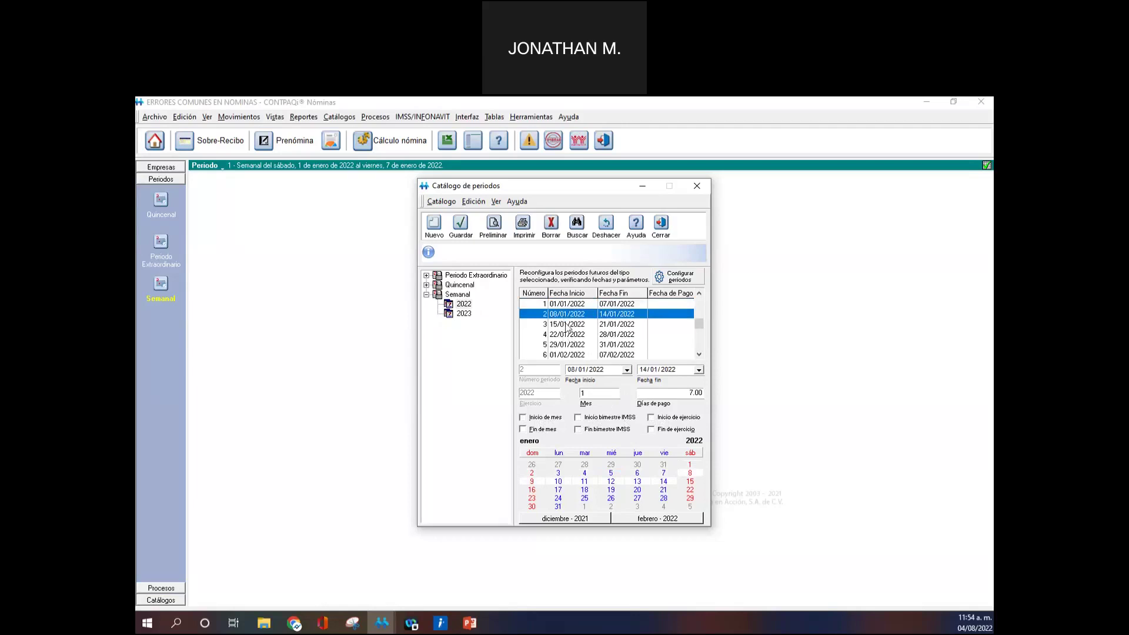
pyautogui.click(568, 327)
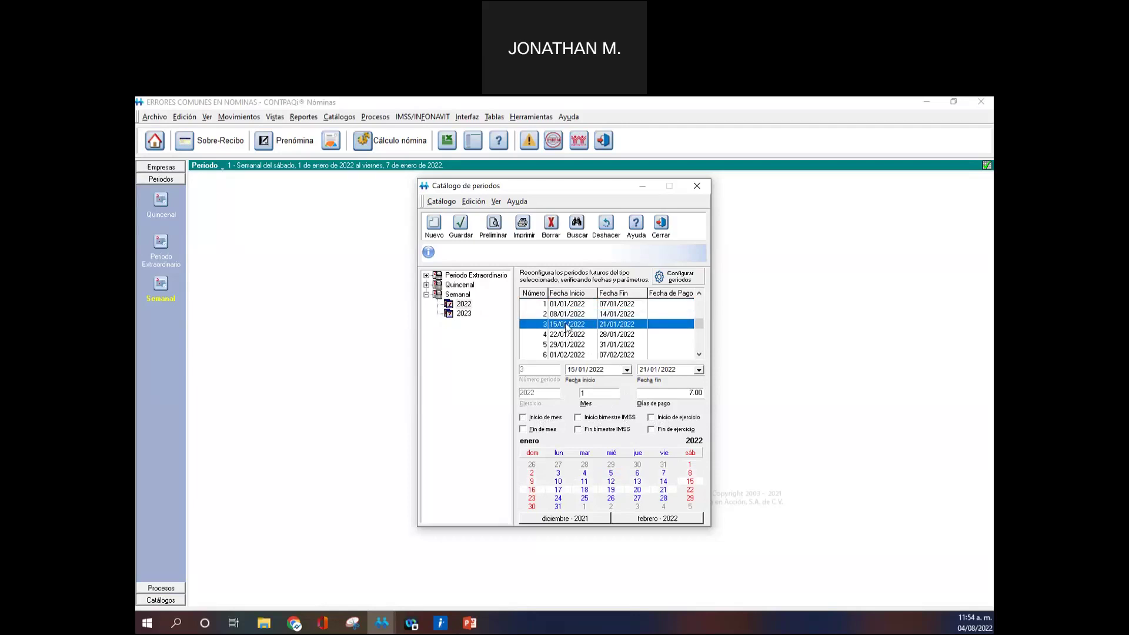
pyautogui.click(564, 336)
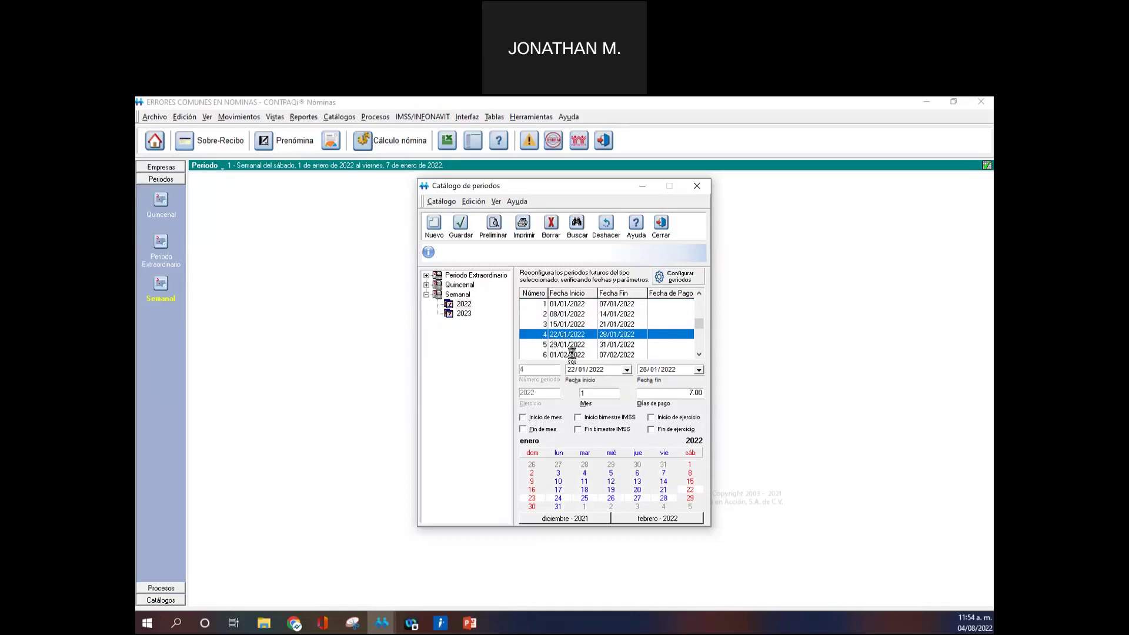
pyautogui.click(572, 354)
pyautogui.press('Down')
pyautogui.press('Down')
pyautogui.press('Down')
pyautogui.press('Down')
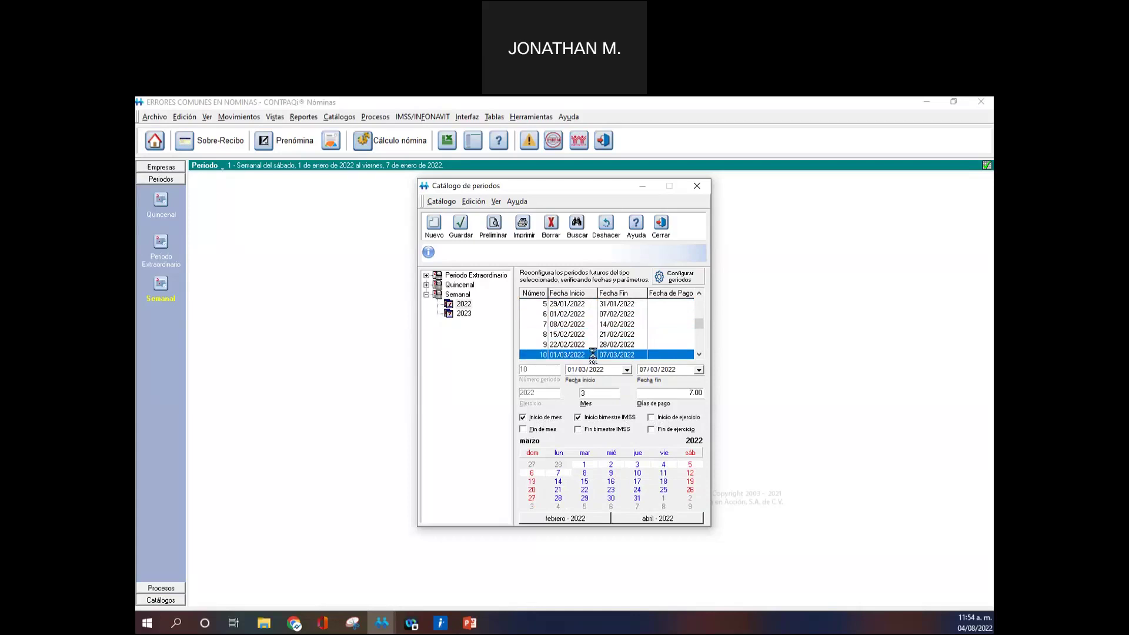
pyautogui.press('Up')
pyautogui.press('Up')
pyautogui.press('Up')
pyautogui.press('Up')
pyautogui.press('Up')
pyautogui.press('Up')
pyautogui.press('Up')
pyautogui.press('Up')
pyautogui.press('Up')
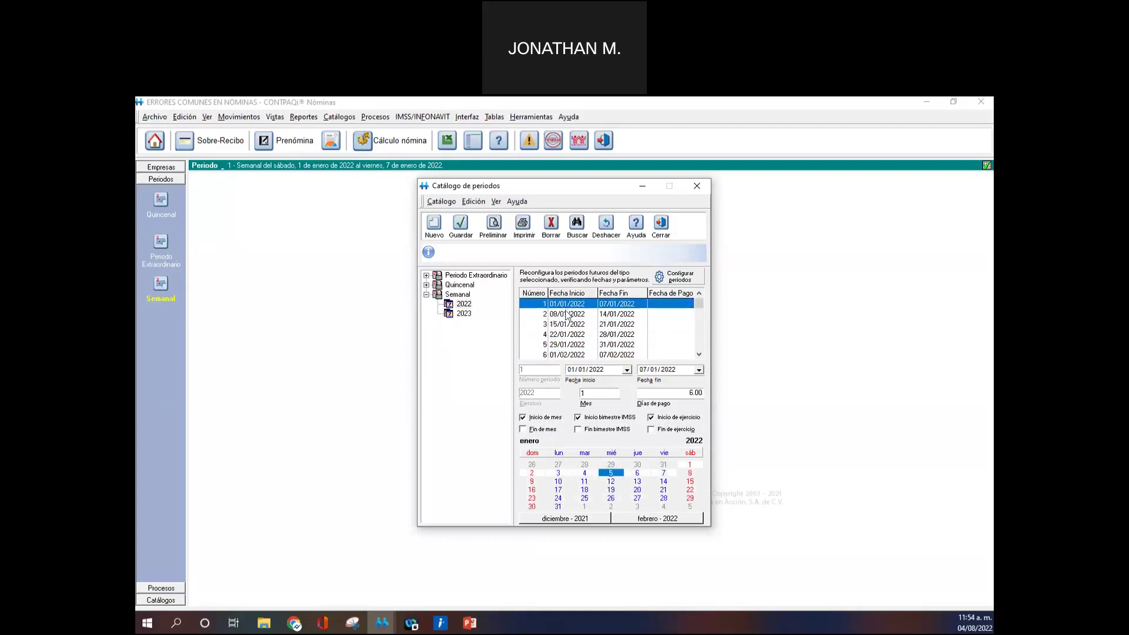
pyautogui.click(564, 316)
pyautogui.press('Down')
pyautogui.press('Down')
pyautogui.press('Down')
pyautogui.press('Down')
pyautogui.press('Down')
pyautogui.press('Down')
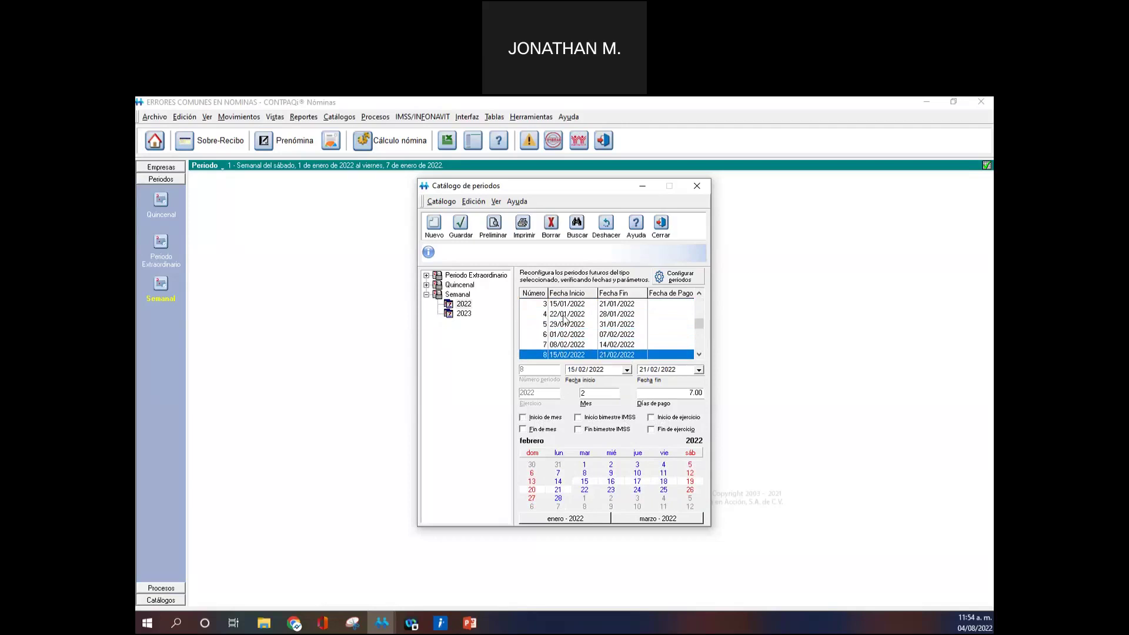
pyautogui.press('Up')
pyautogui.press('Up')
pyautogui.press('Up')
pyautogui.press('Up')
pyautogui.press('Up')
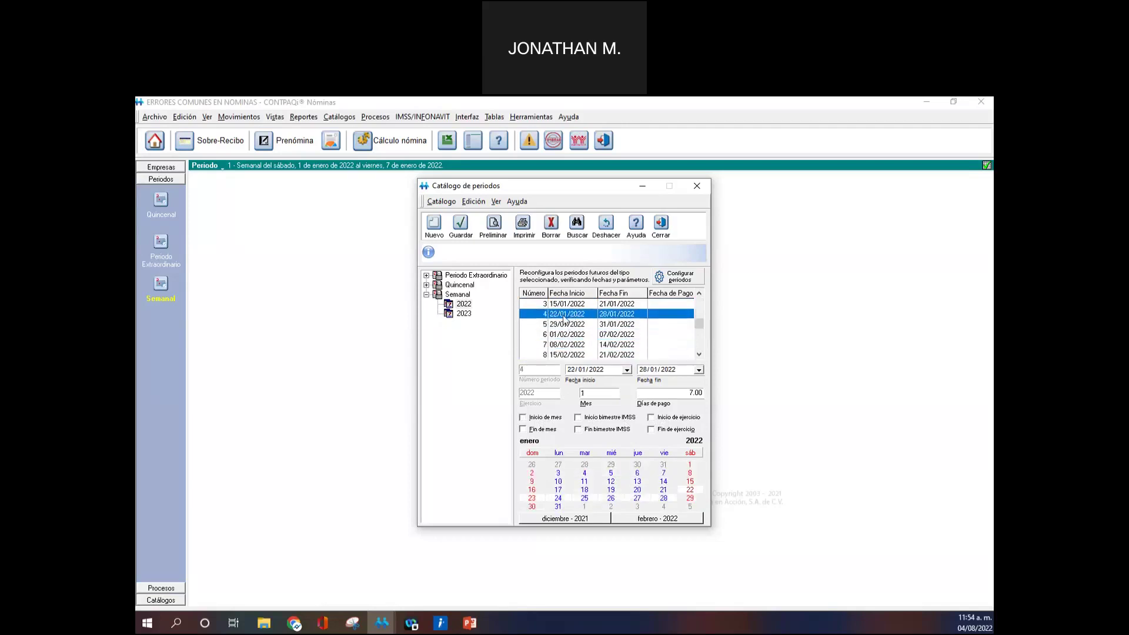
pyautogui.press('Down')
pyautogui.press('Down')
pyautogui.press('Down')
pyautogui.press('Down')
pyautogui.press('Down')
pyautogui.press('Down')
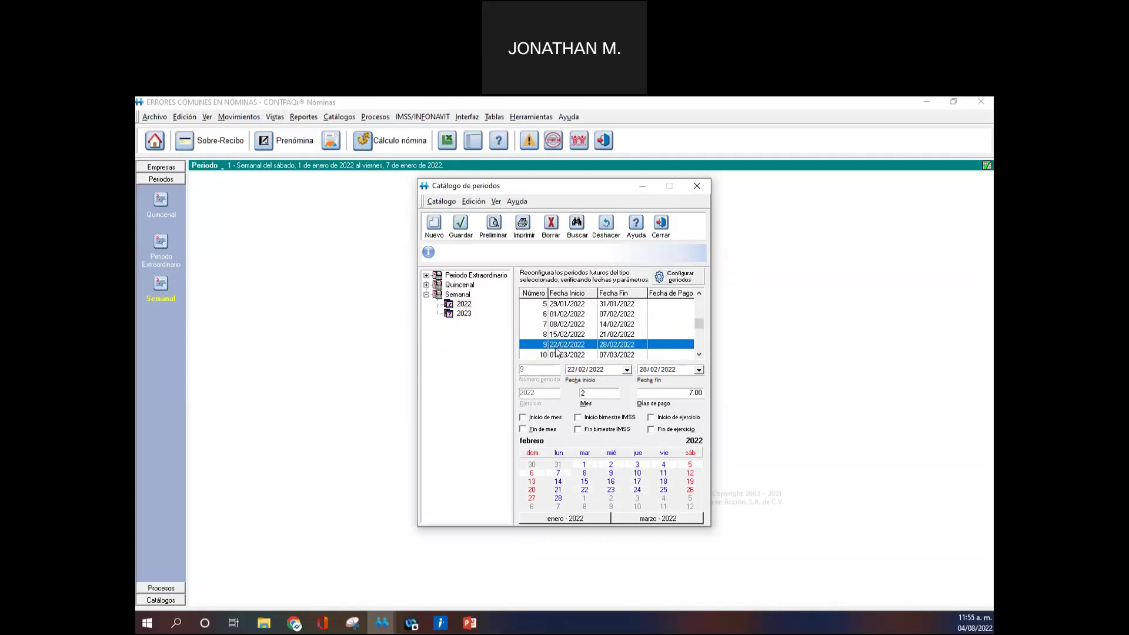
pyautogui.press('Home')
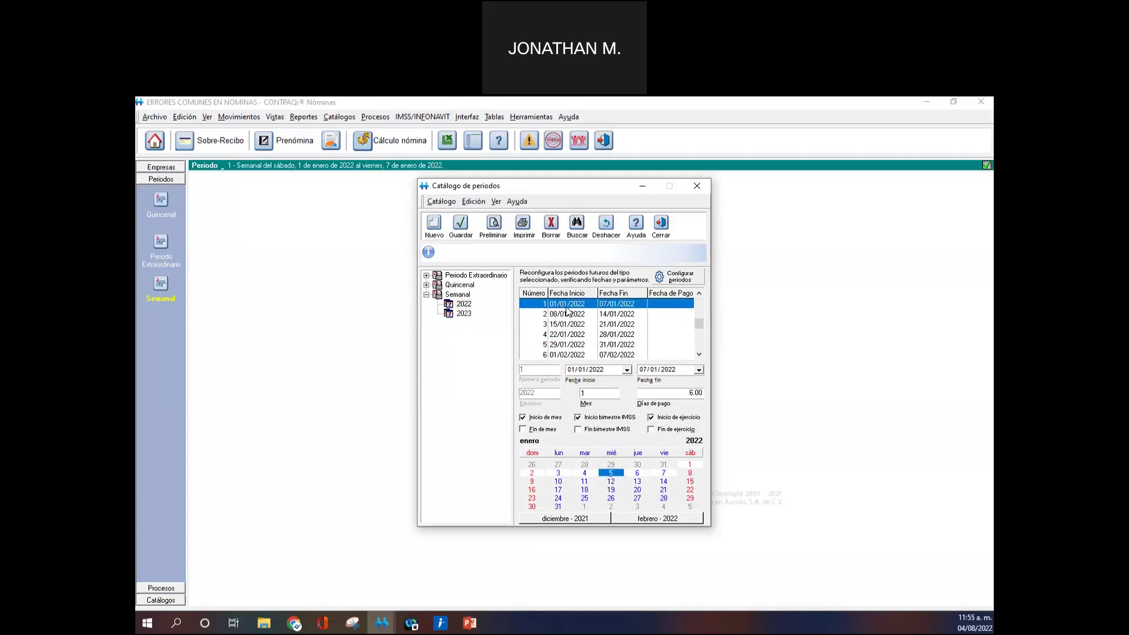
# Compare the dates of periods 4 and 5, ending on period 4
pyautogui.click(566, 311)
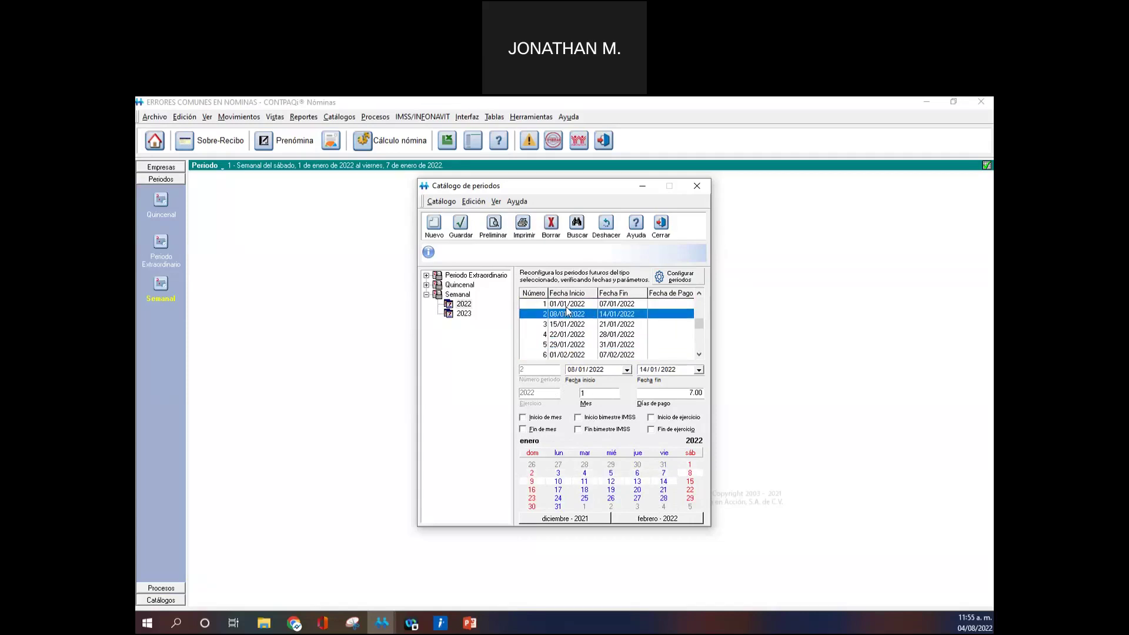
pyautogui.press('Down')
pyautogui.press('Down')
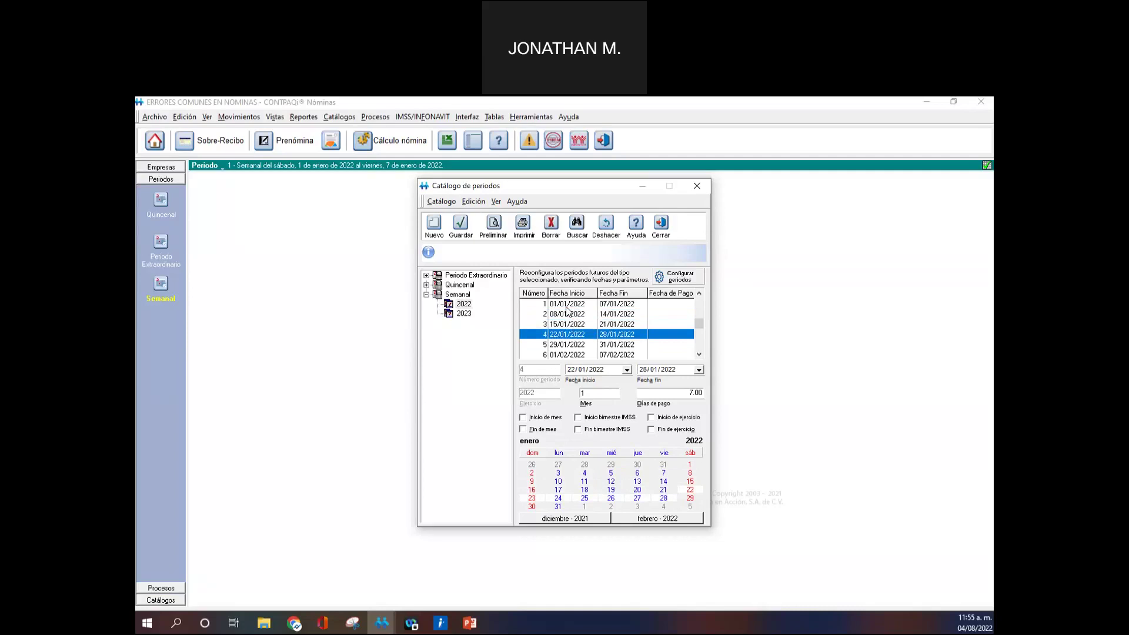
pyautogui.click(575, 348)
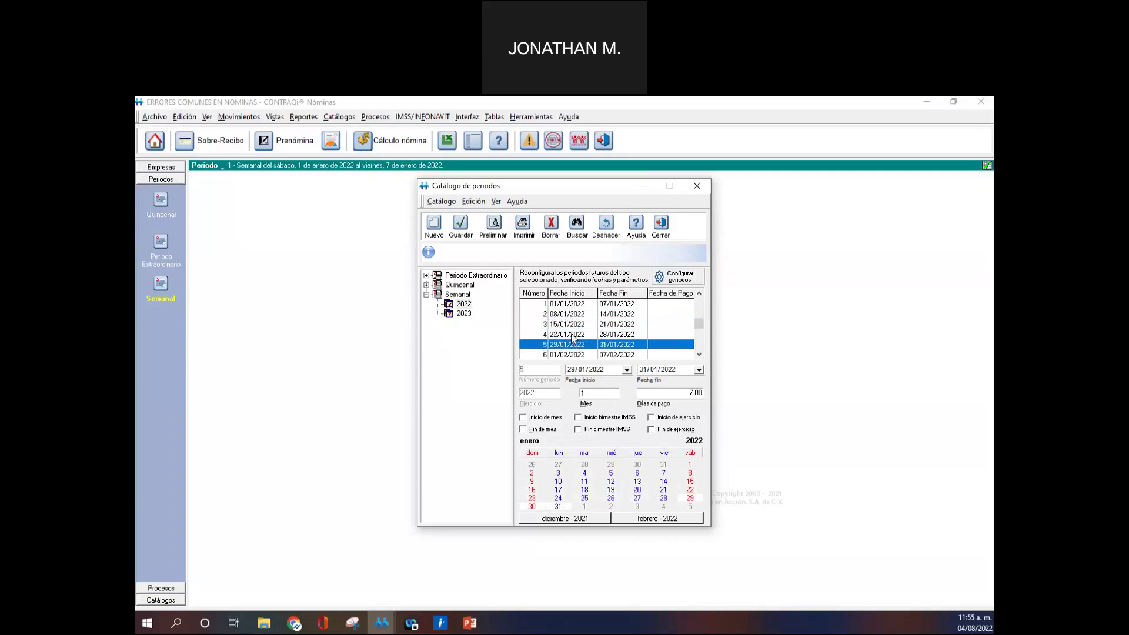
pyautogui.click(572, 336)
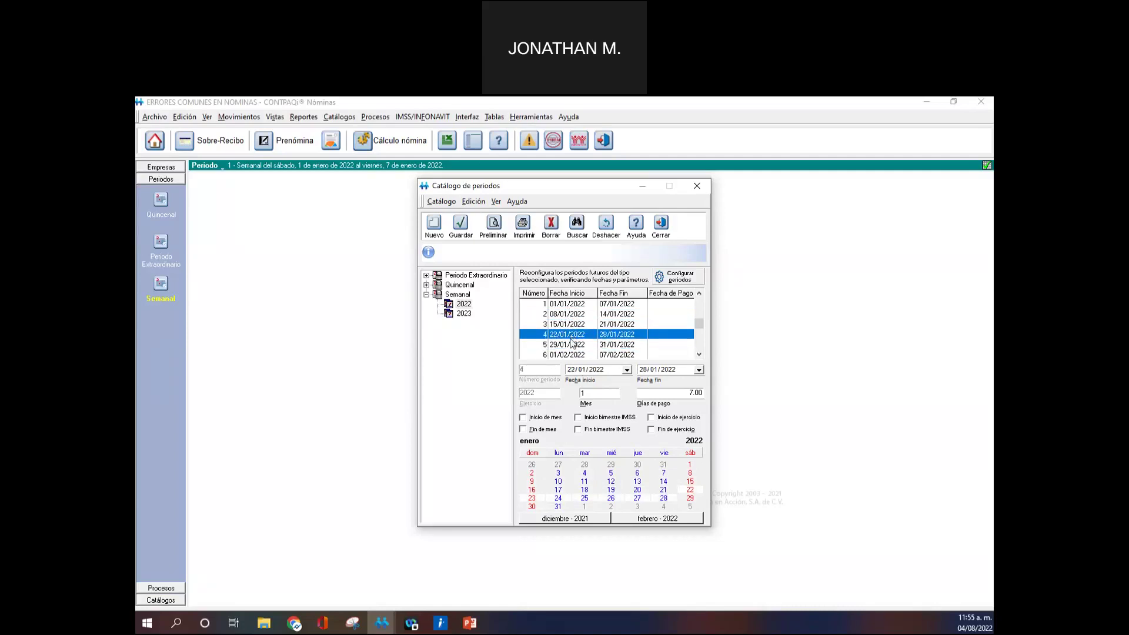
pyautogui.click(575, 346)
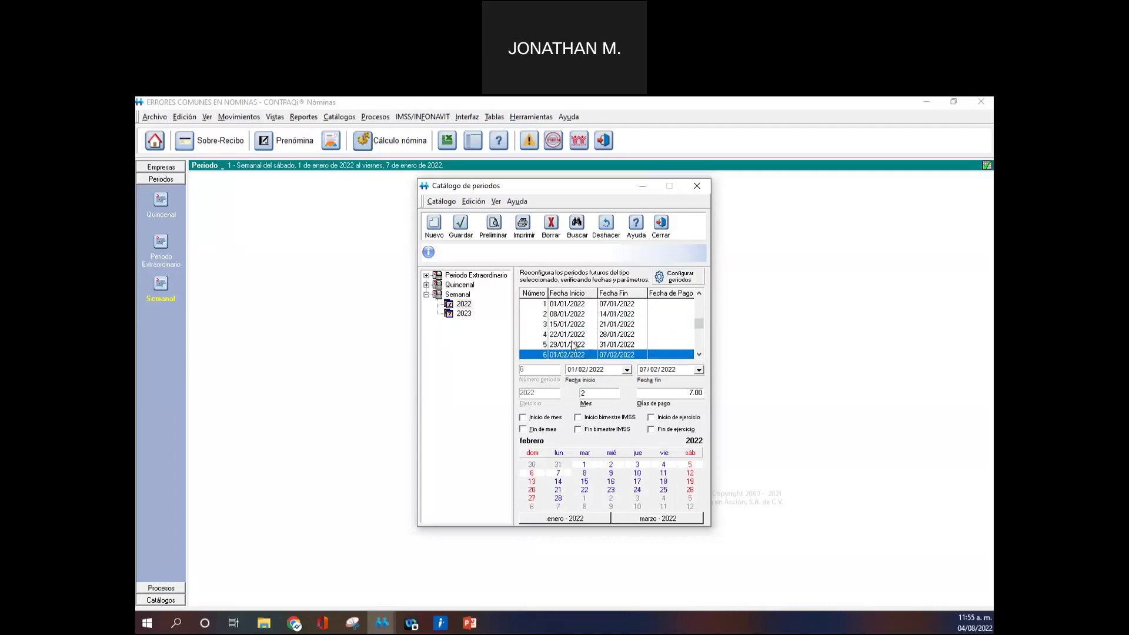
pyautogui.click(573, 336)
pyautogui.click(565, 349)
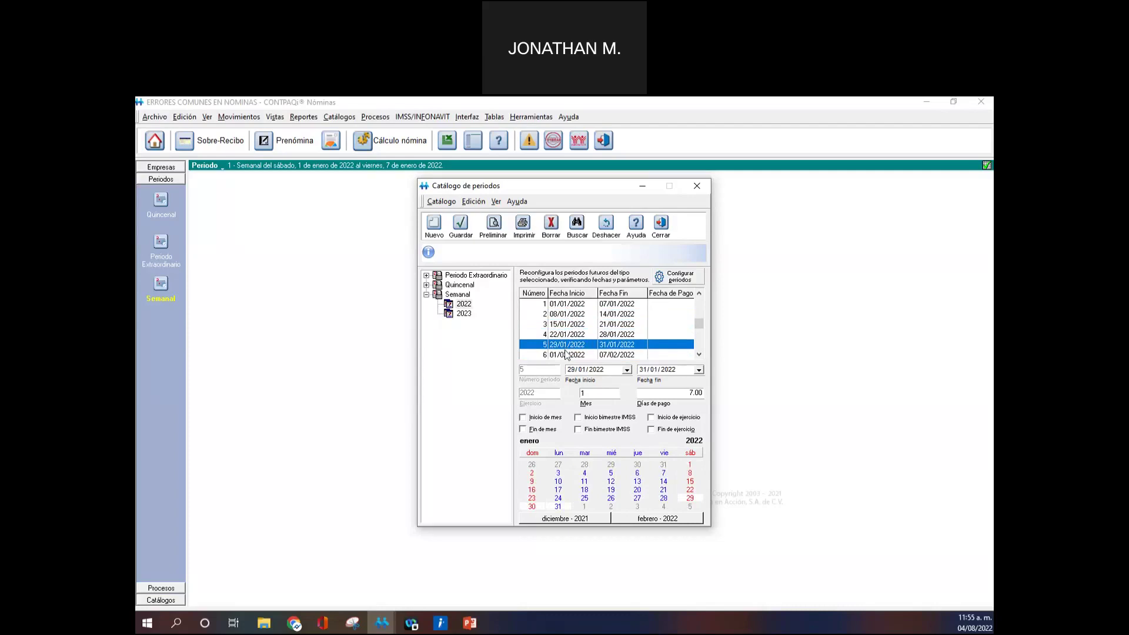
pyautogui.click(579, 347)
pyautogui.press('Up')
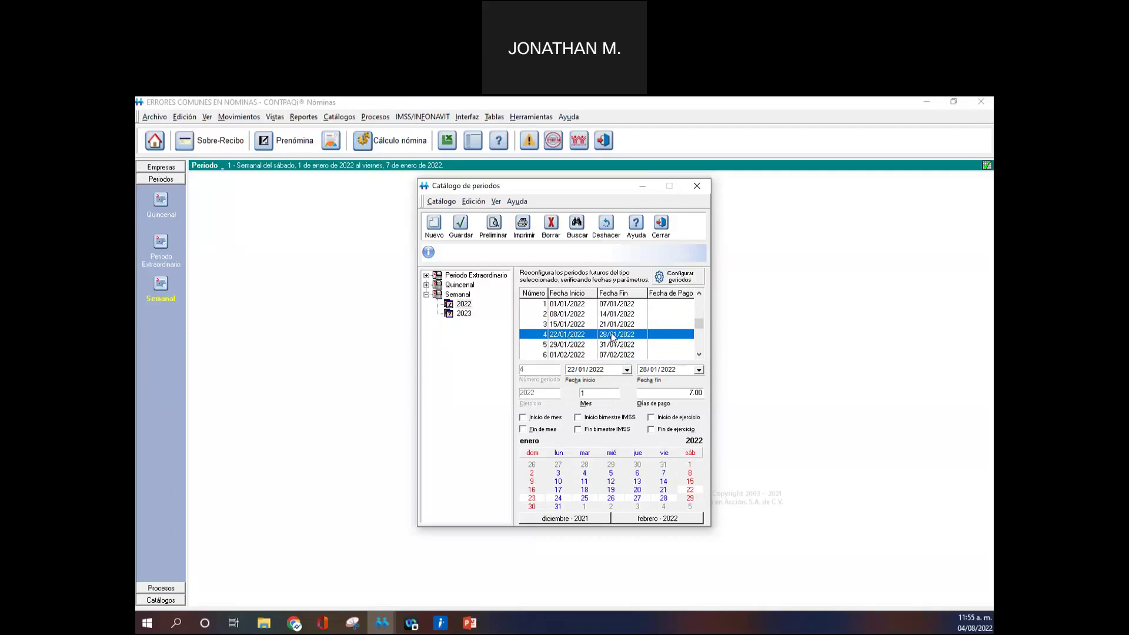
# Flag period 4 (22/01–28/01/2022) as Fin de mes, save it, and recheck periods 1, 4, 5
pyautogui.click(524, 428)
pyautogui.click(583, 345)
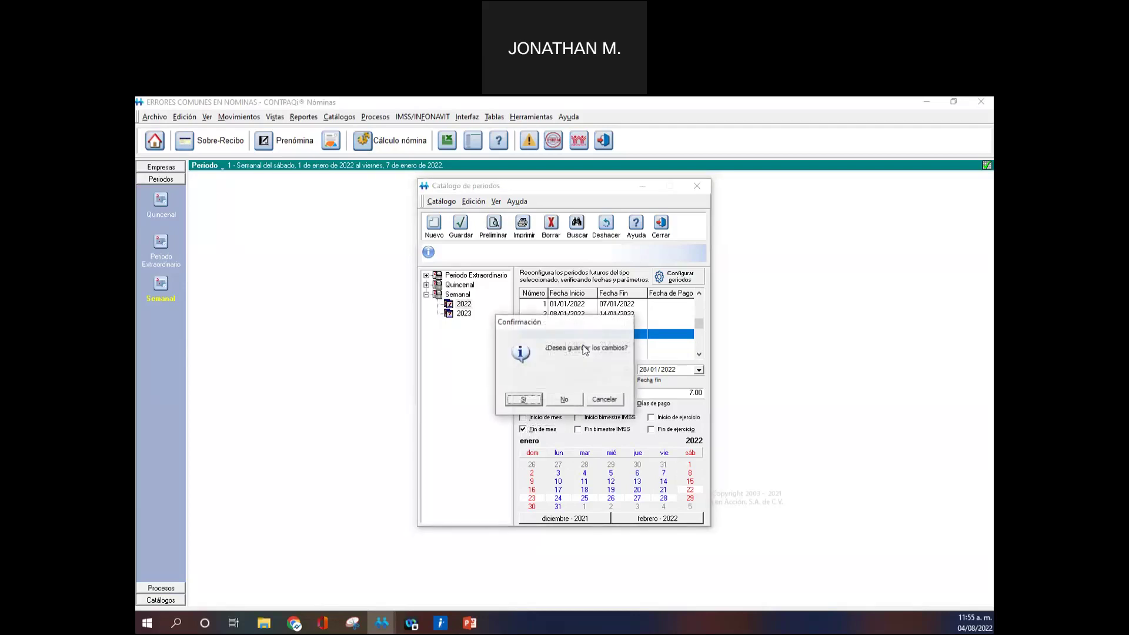
pyautogui.click(514, 399)
pyautogui.click(614, 395)
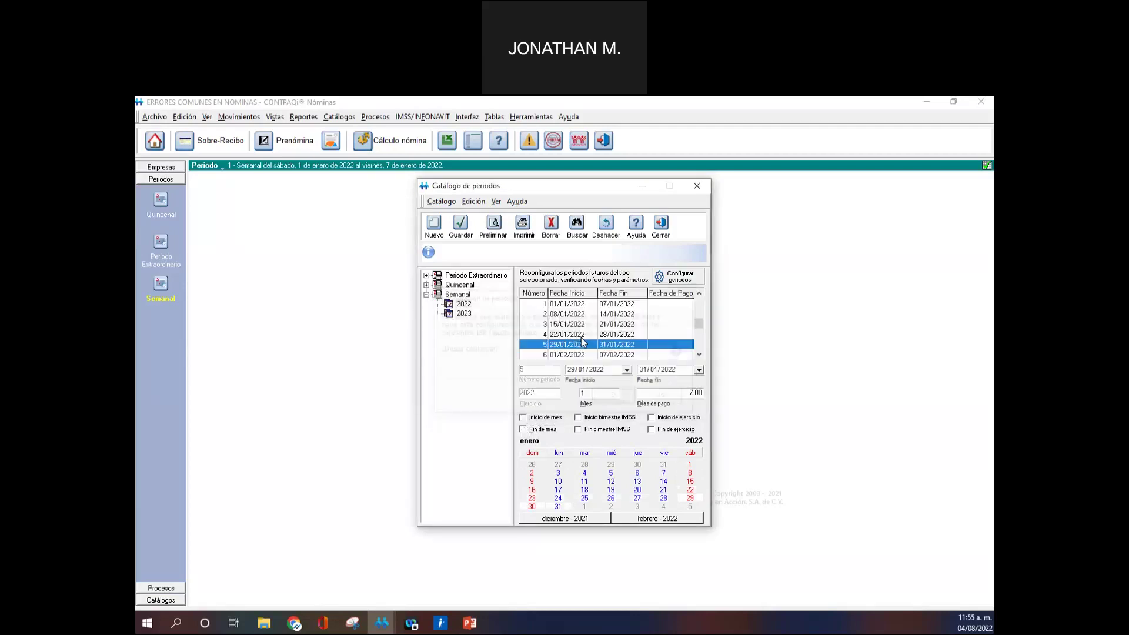
pyautogui.click(563, 307)
pyautogui.click(562, 335)
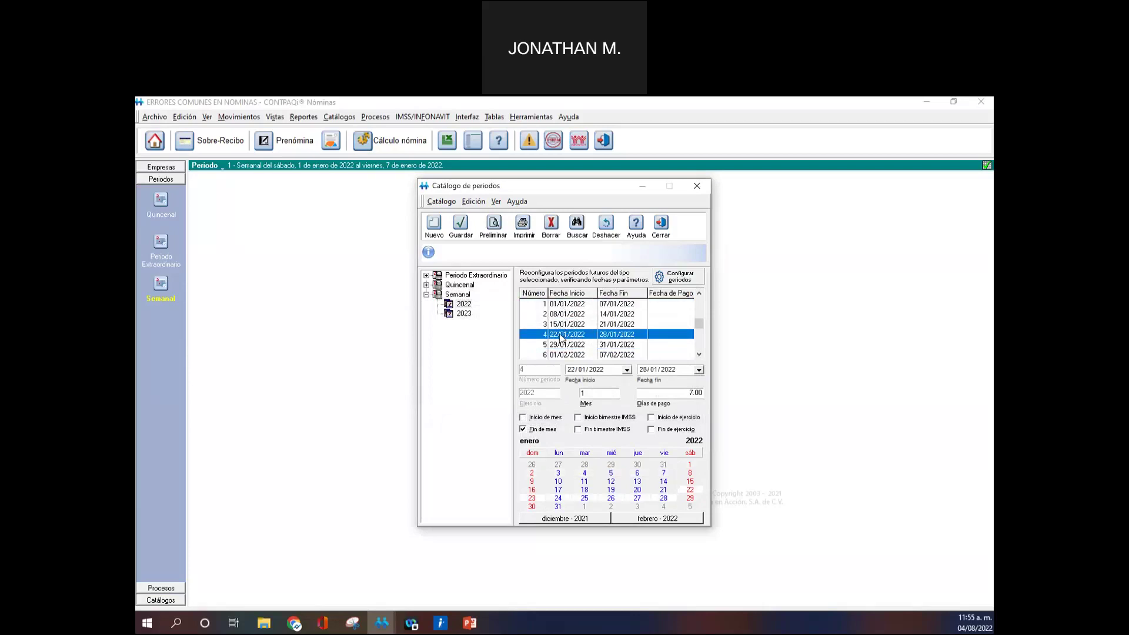
pyautogui.click(559, 345)
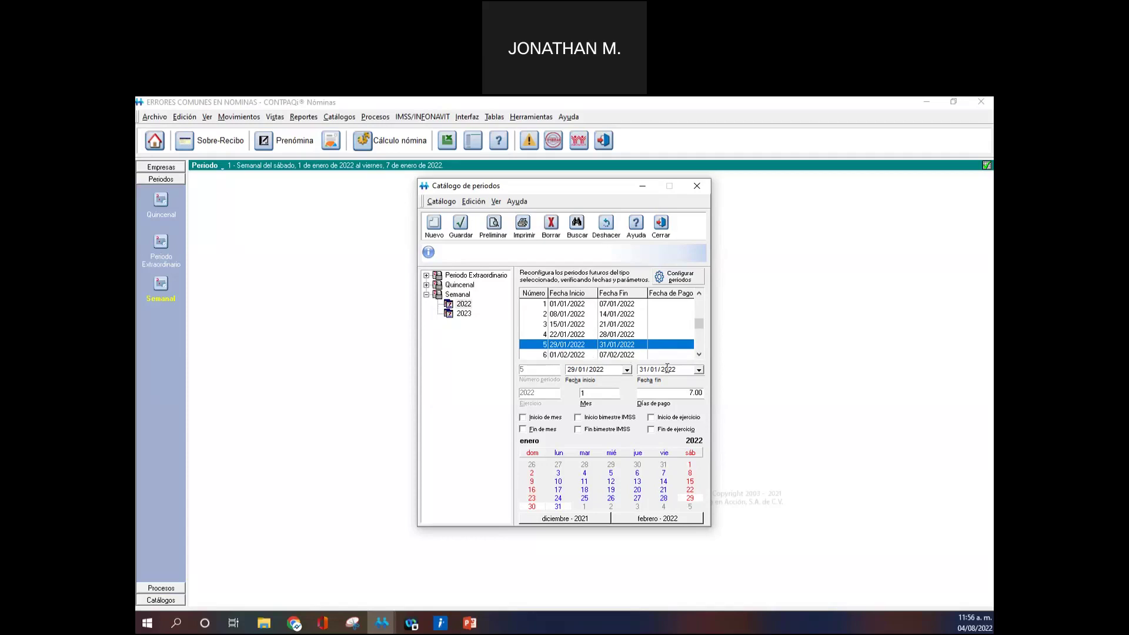
# Try ending period 5 on 04/02/2022; the save fails with an invalid date range error
pyautogui.click(697, 371)
pyautogui.write('04')
pyautogui.press('Tab')
pyautogui.click(461, 223)
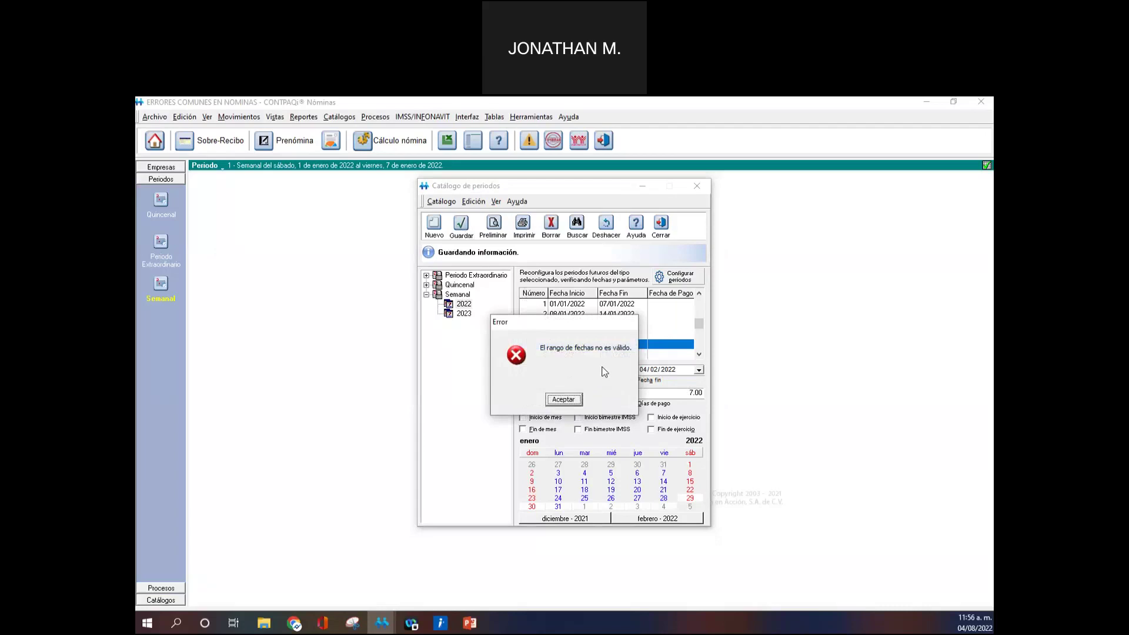
pyautogui.click(563, 399)
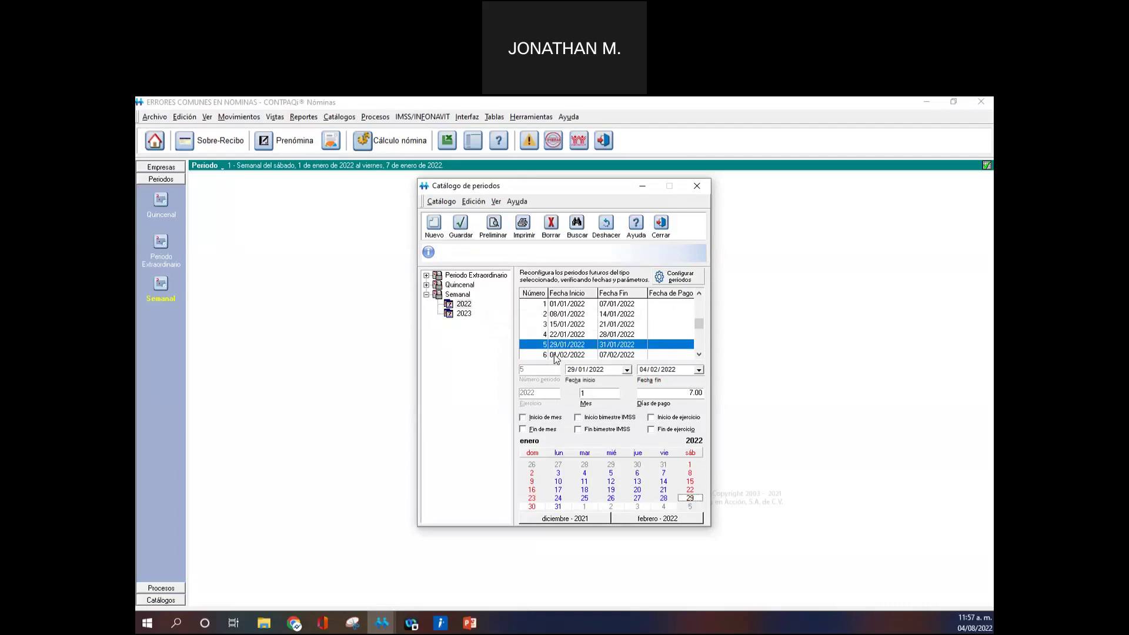
# Restore period 5's end date to 31/01/2022, save, and accept the month and history notices
pyautogui.click(641, 370)
pyautogui.write('31')
pyautogui.write('01')
pyautogui.click(460, 224)
pyautogui.click(616, 397)
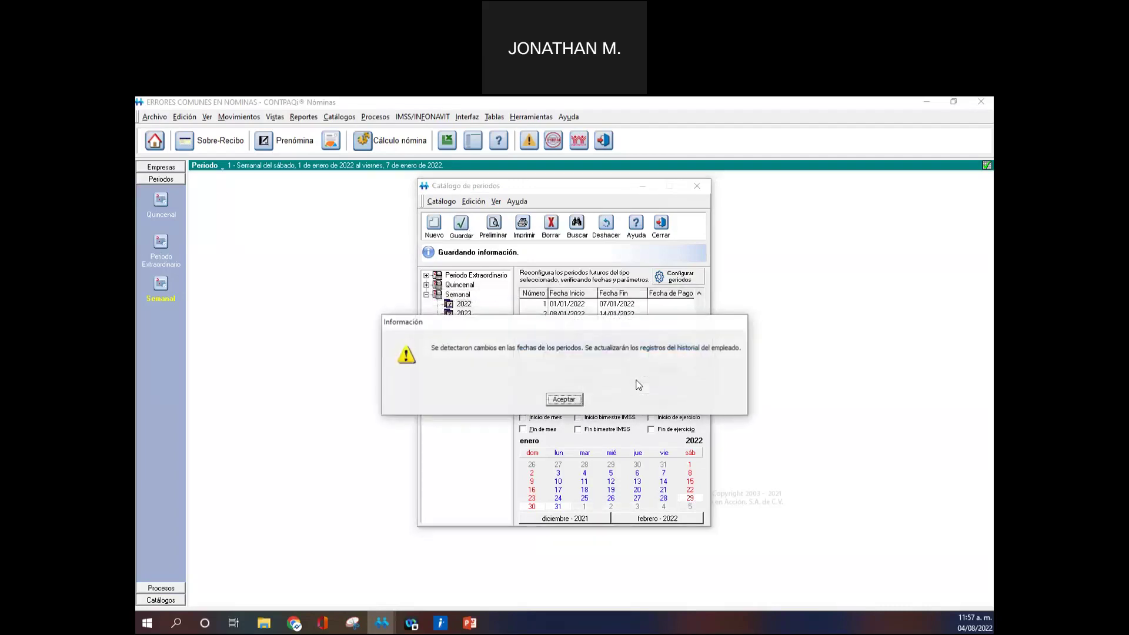
pyautogui.click(576, 398)
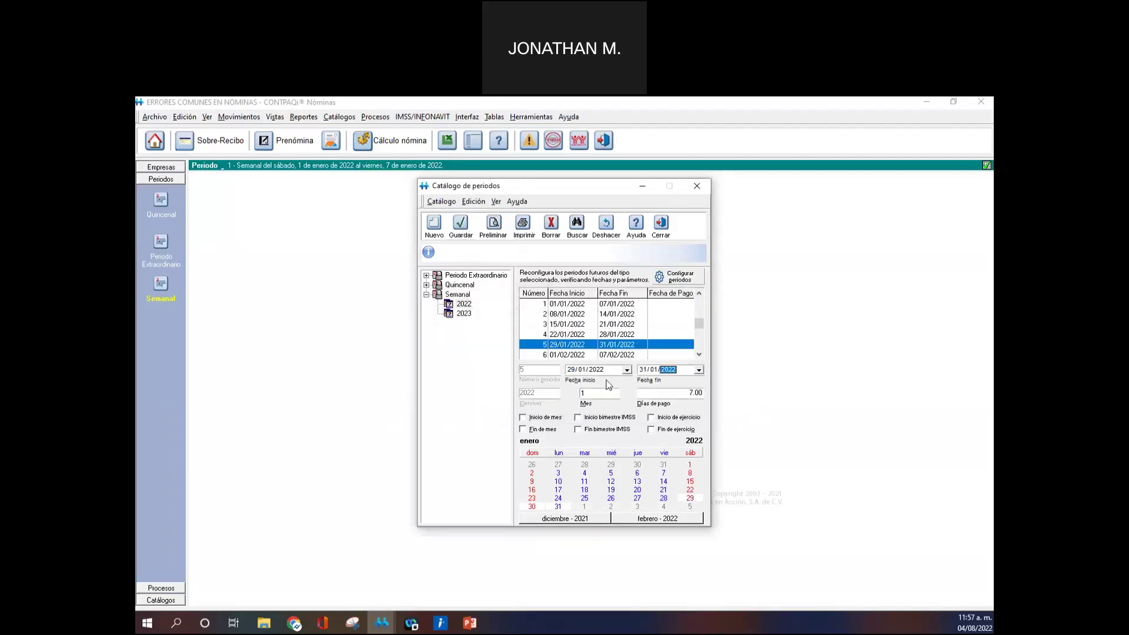
pyautogui.click(565, 355)
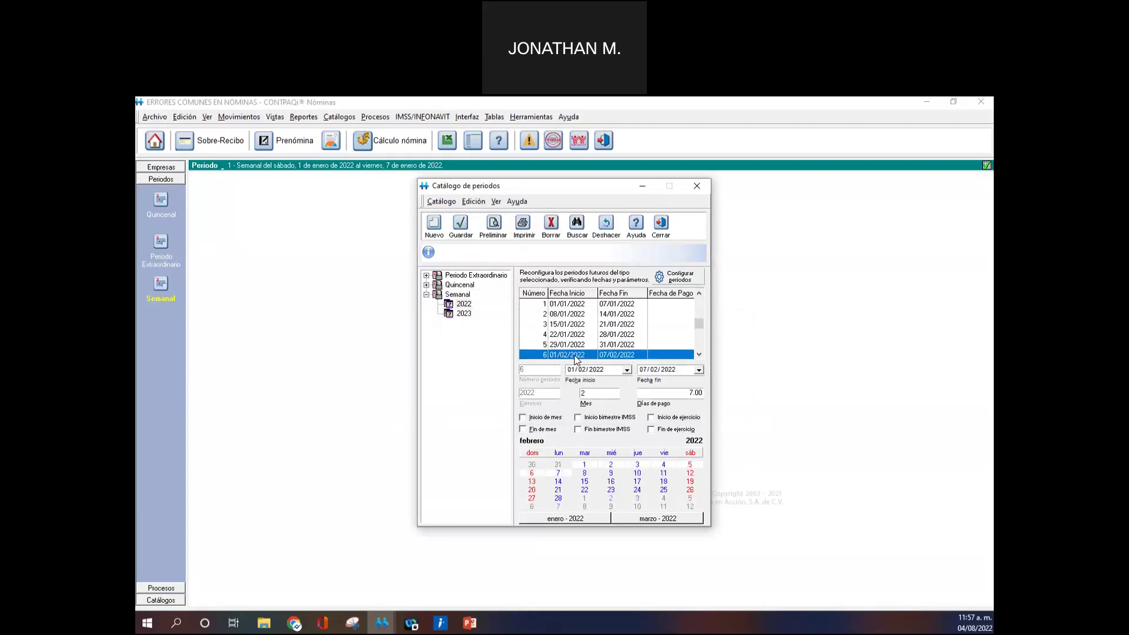
# Change weekly period 6's start date to 05/02/2022 and save it
pyautogui.click(627, 370)
pyautogui.write('5')
pyautogui.click(461, 224)
pyautogui.click(569, 345)
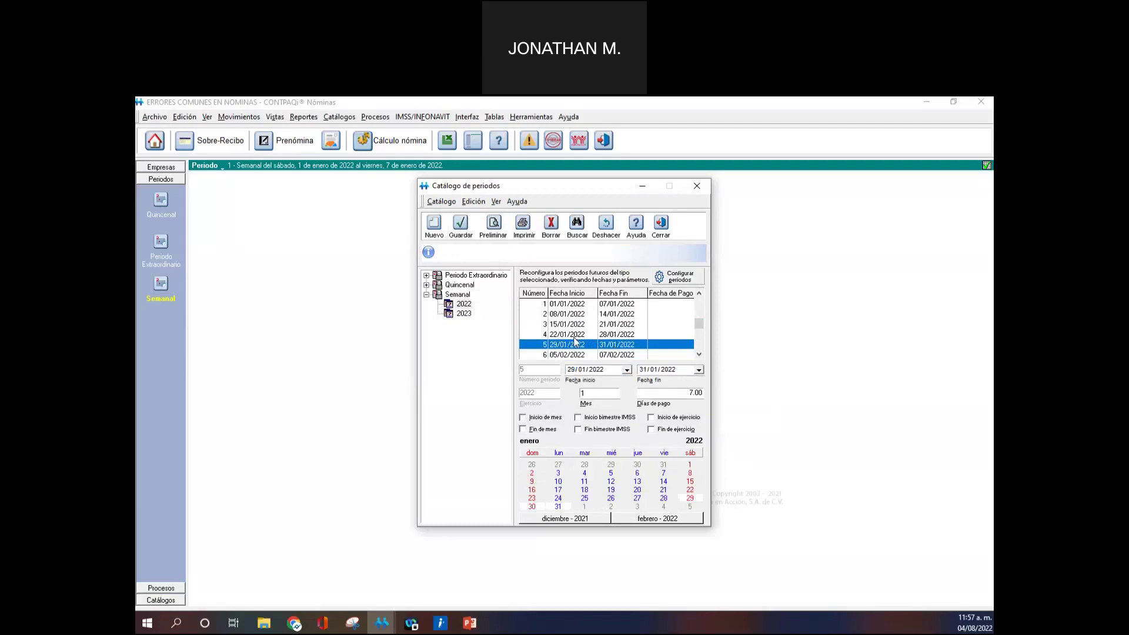
# Set period 5's end date to 04/02/2022, save, and accept the month and history notices
pyautogui.click(702, 369)
pyautogui.click(464, 228)
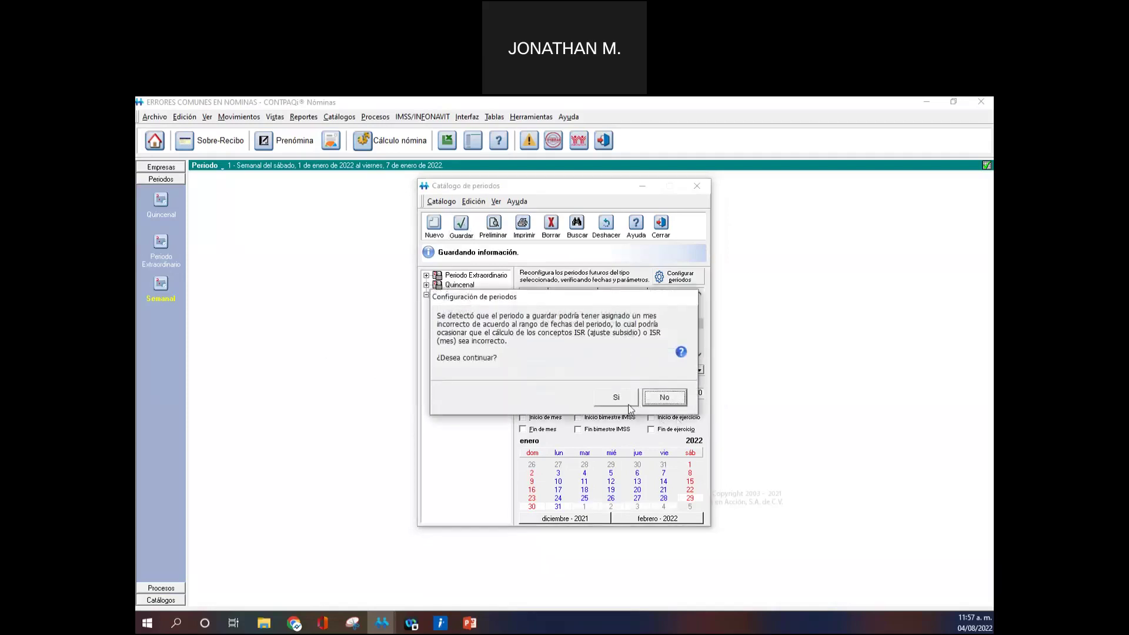
pyautogui.click(626, 397)
pyautogui.click(557, 398)
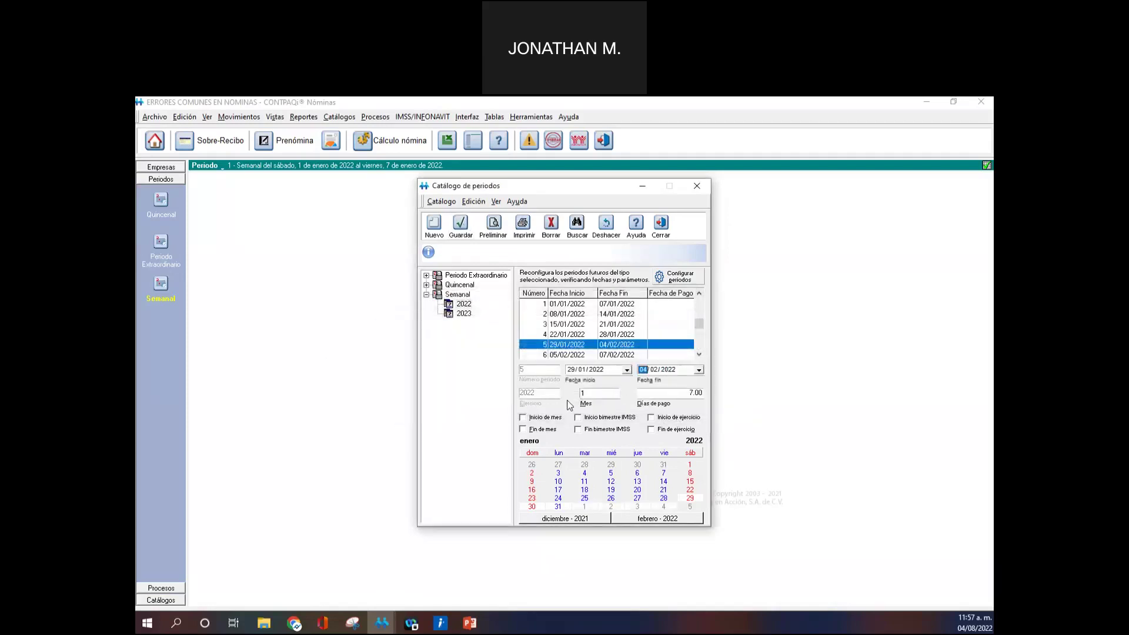
pyautogui.click(575, 344)
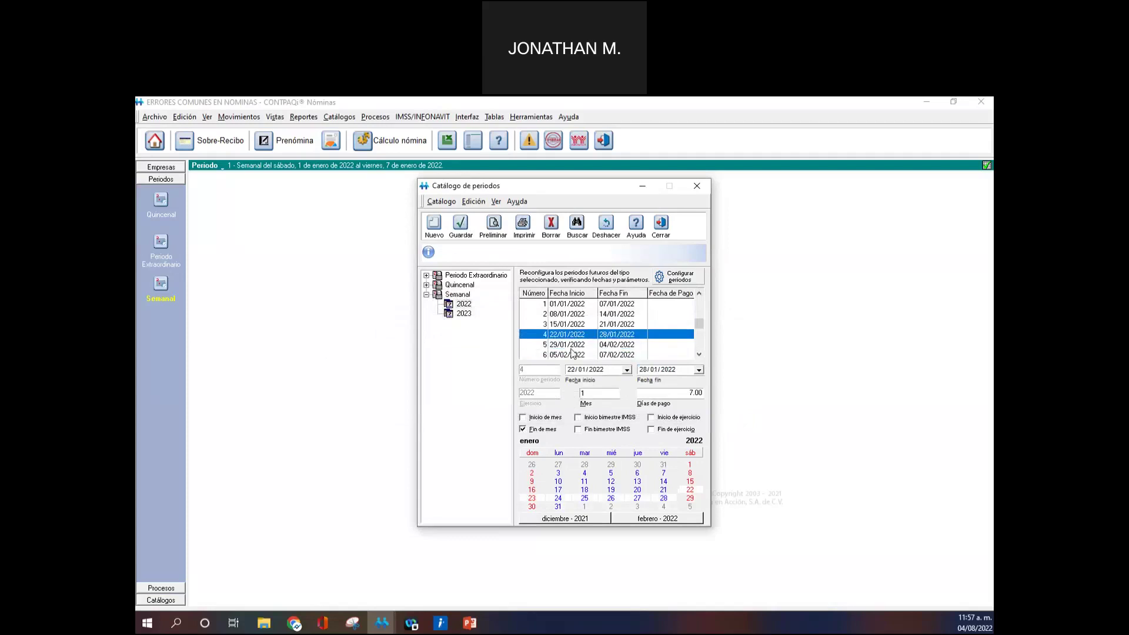
# Review periods 3, 4 and 5, checking period 4's month-end flag and period 5's new dates
pyautogui.click(582, 336)
pyautogui.click(573, 325)
pyautogui.click(572, 335)
pyautogui.click(559, 345)
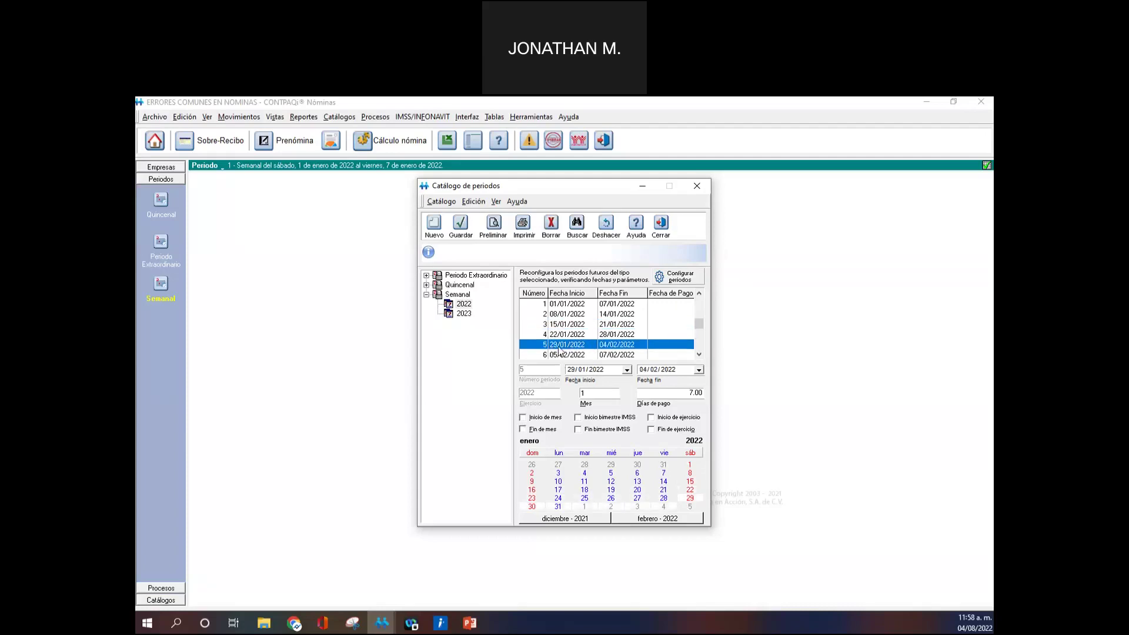
# Check Inicio de mes on period 5 and save, accepting it as January's month start
pyautogui.click(525, 420)
pyautogui.click(582, 356)
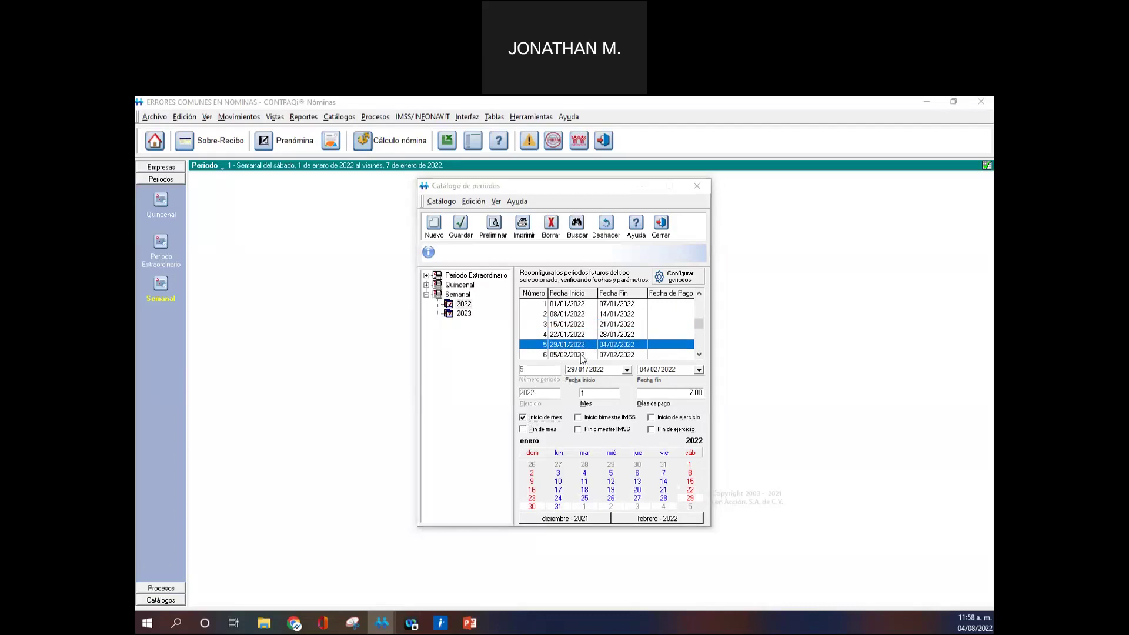
pyautogui.click(525, 395)
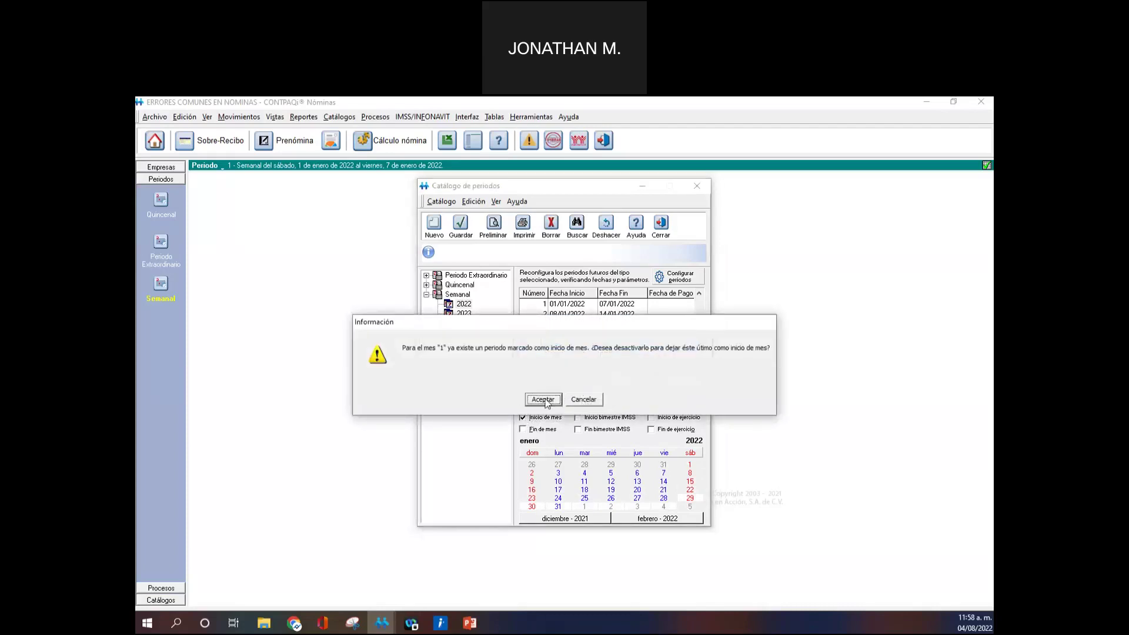
pyautogui.click(543, 400)
pyautogui.click(609, 395)
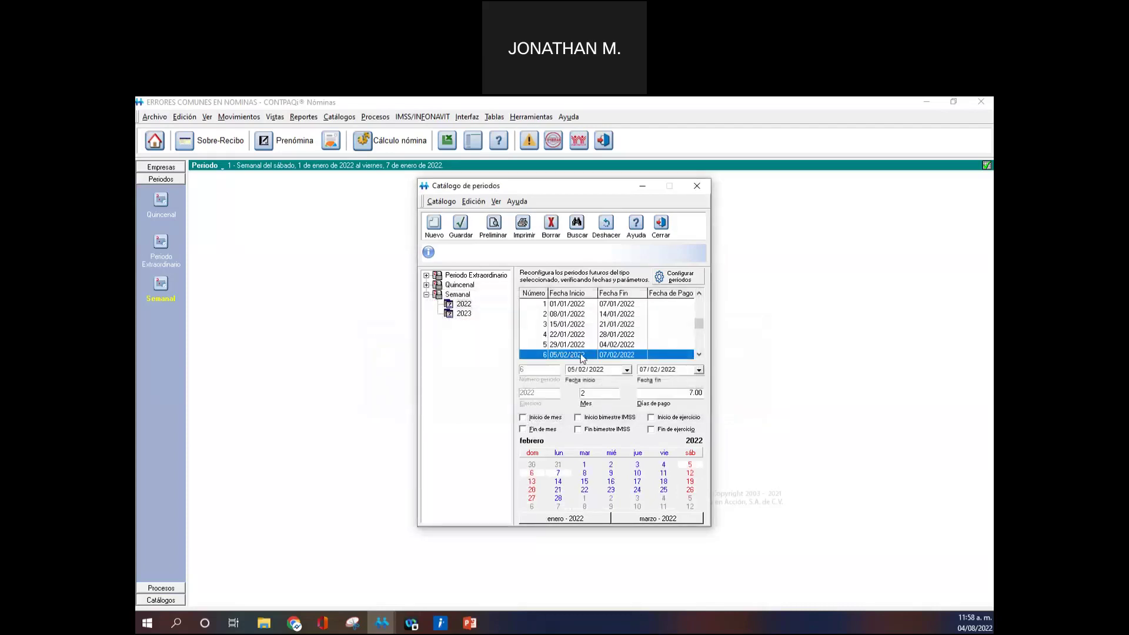
# Browse weekly periods 7 through 10, then go back to period 1
pyautogui.scroll(-2, 585, 351)
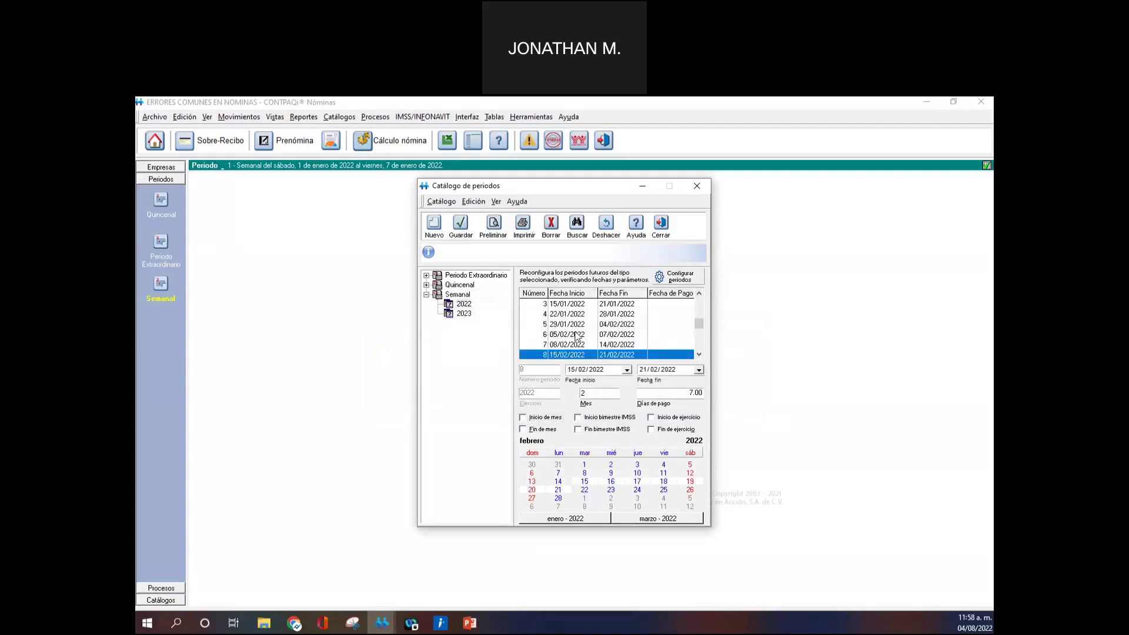
pyautogui.click(562, 346)
pyautogui.click(559, 355)
pyautogui.click(699, 355)
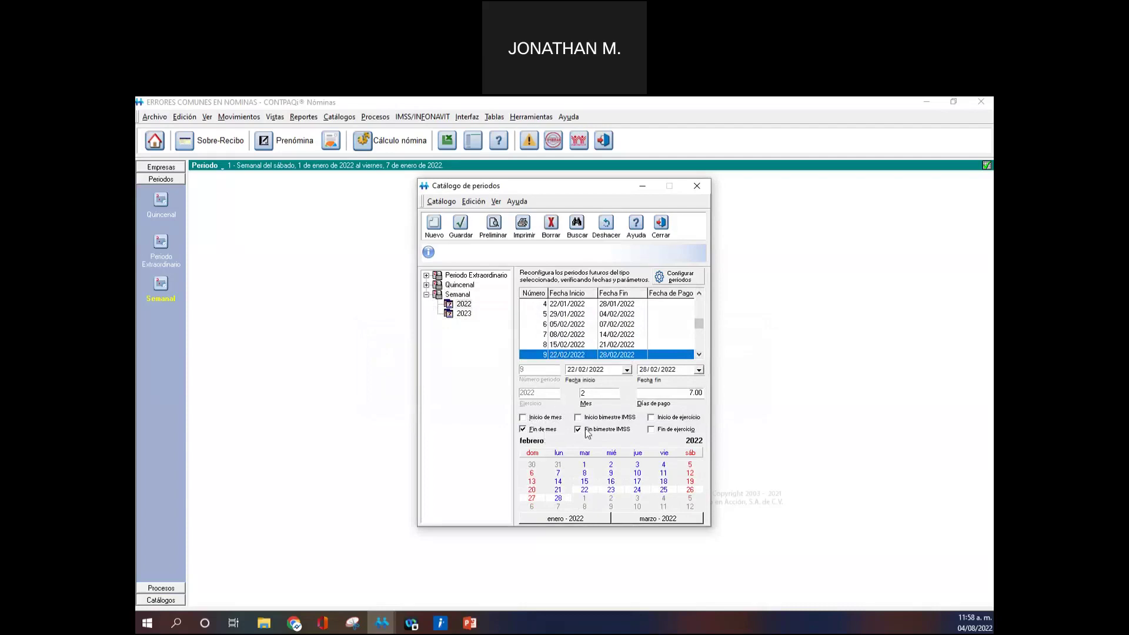
pyautogui.click(699, 355)
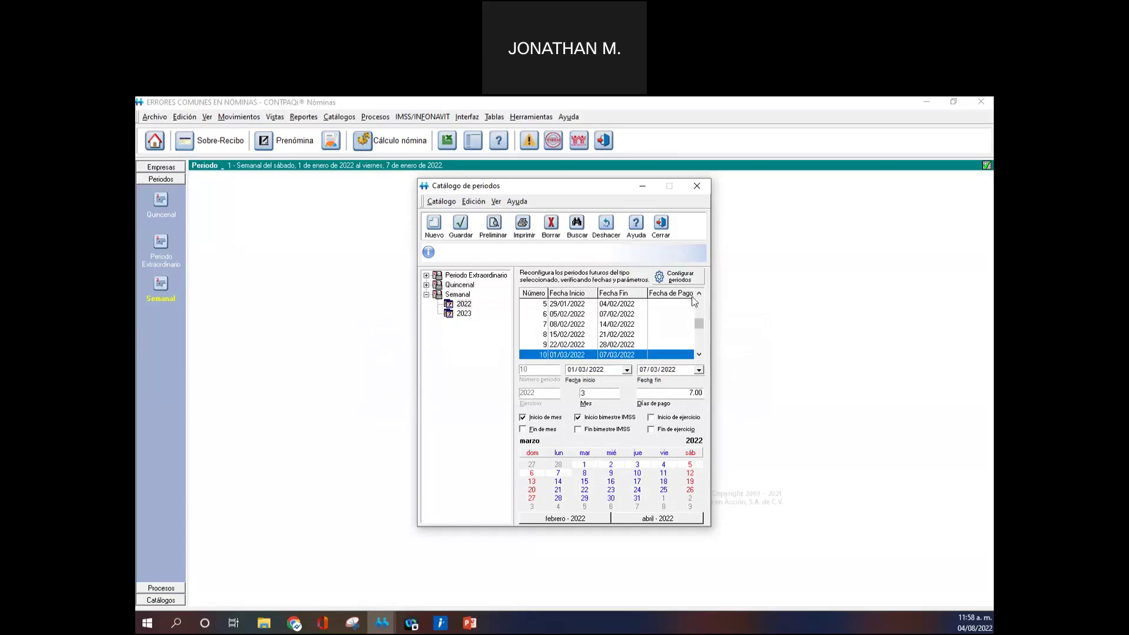
pyautogui.click(700, 293)
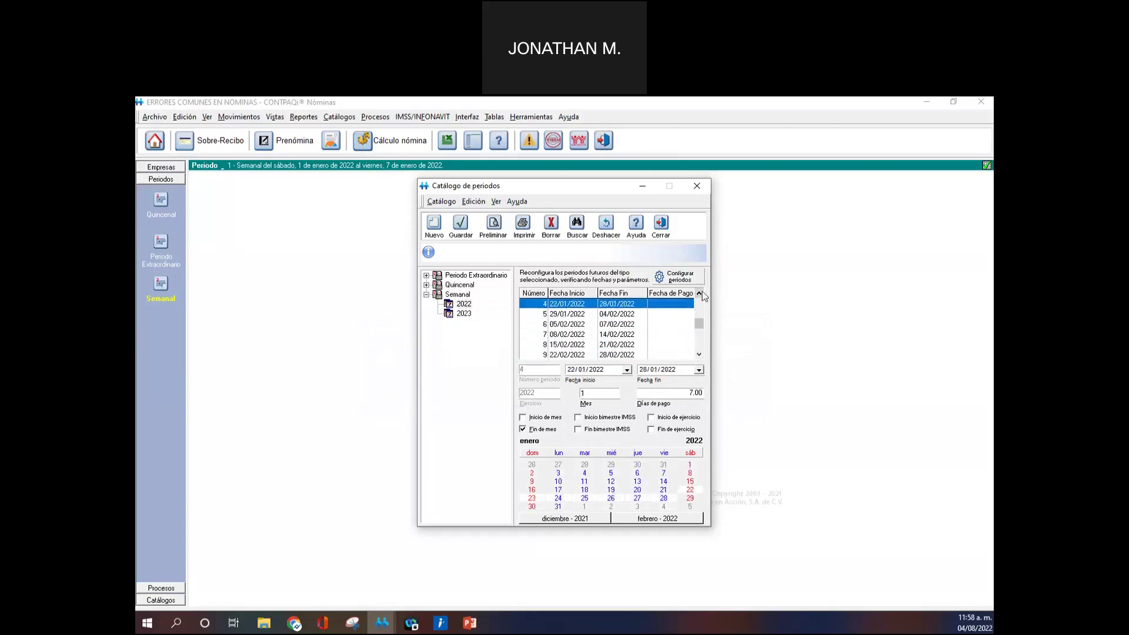
pyautogui.click(699, 293)
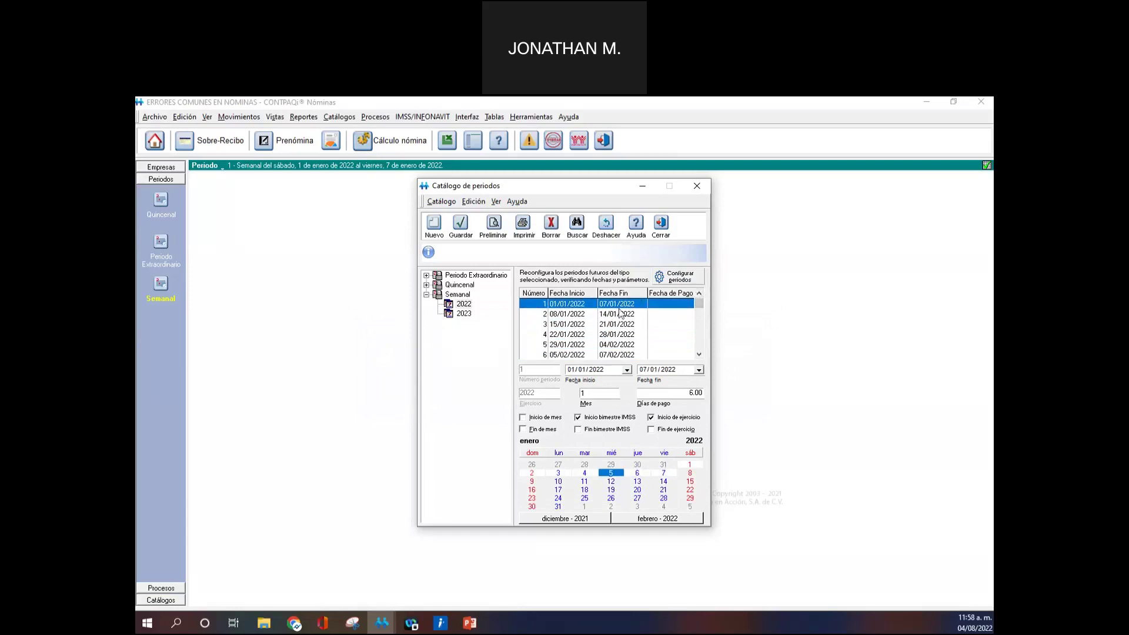
pyautogui.click(699, 354)
pyautogui.click(699, 355)
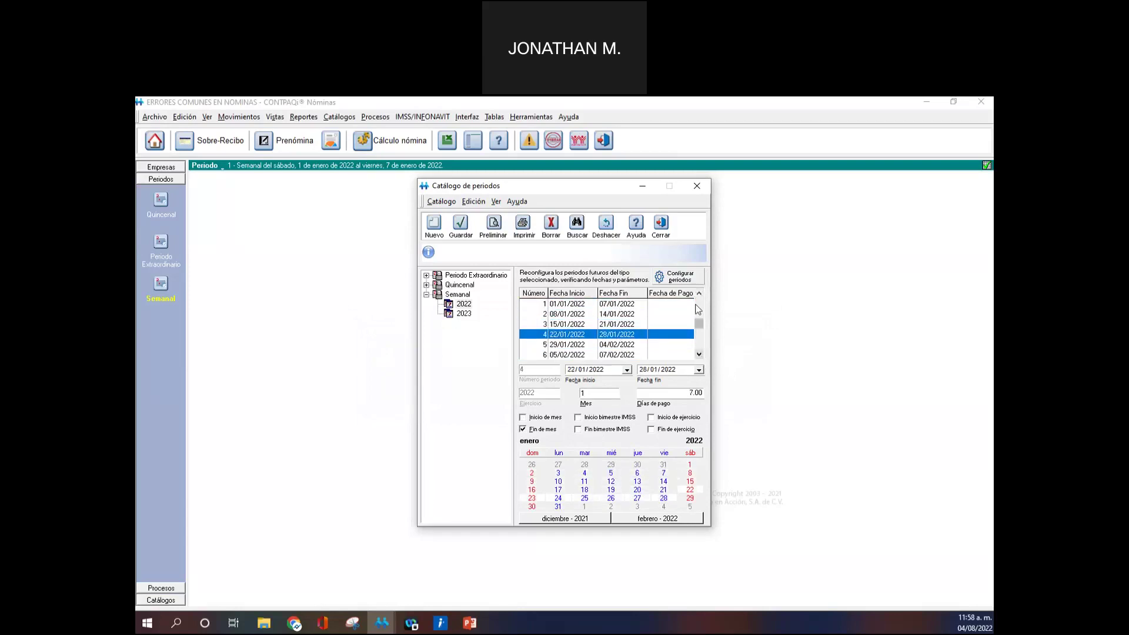
pyautogui.click(699, 294)
pyautogui.click(700, 294)
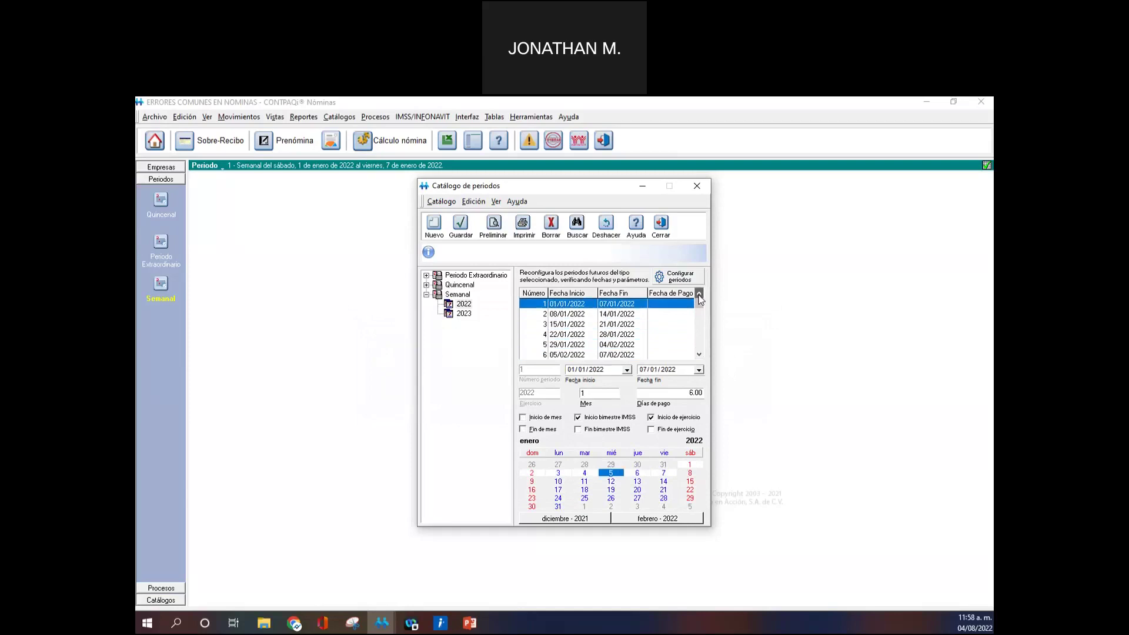
# Check Inicio de mes on period 1, save, confirm the deactivation prompt, and close the catalog
pyautogui.click(525, 418)
pyautogui.click(460, 224)
pyautogui.press('Return')
pyautogui.click(667, 225)
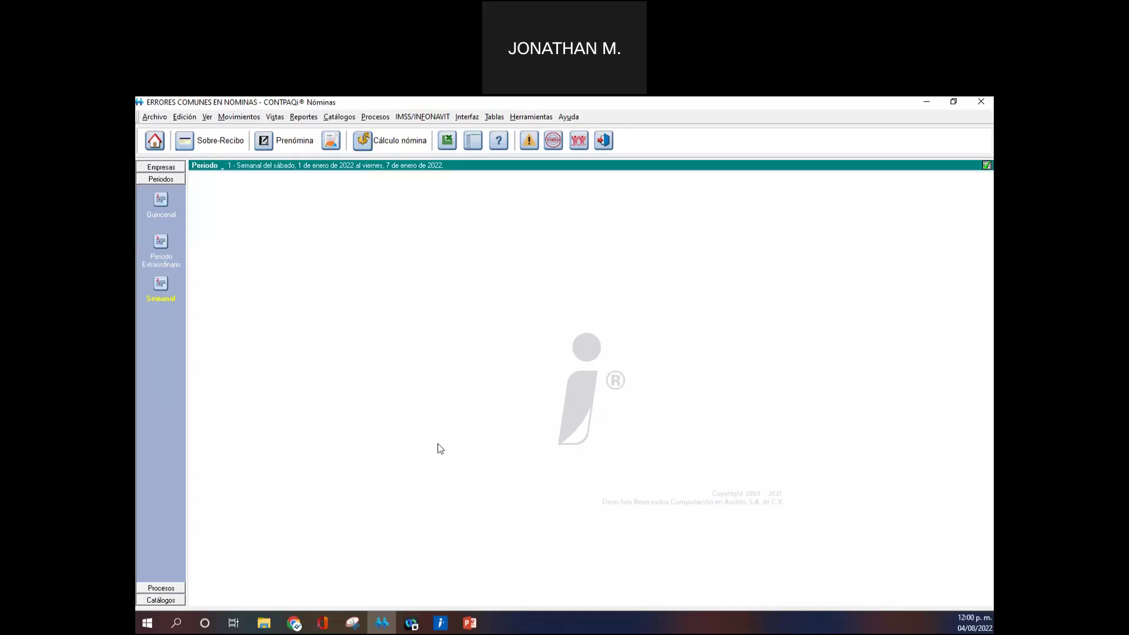
pyautogui.click(426, 117)
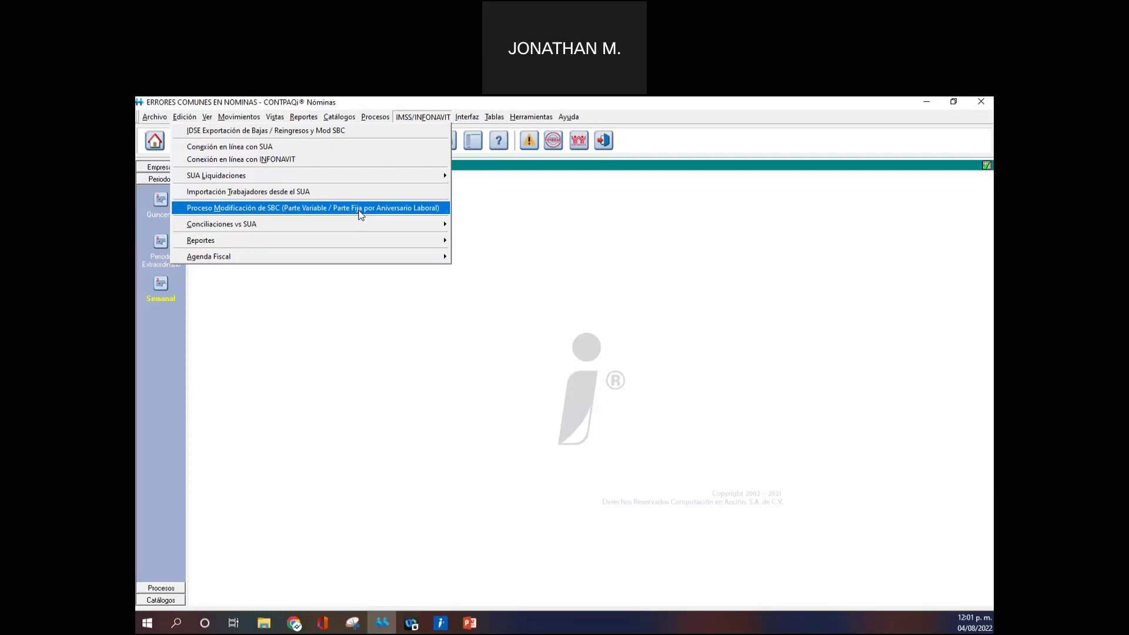
# Dismiss the IMSS/INFONAVIT menu and switch to Quincenal period 2 (16/01–31/01/2022)
pyautogui.click(585, 276)
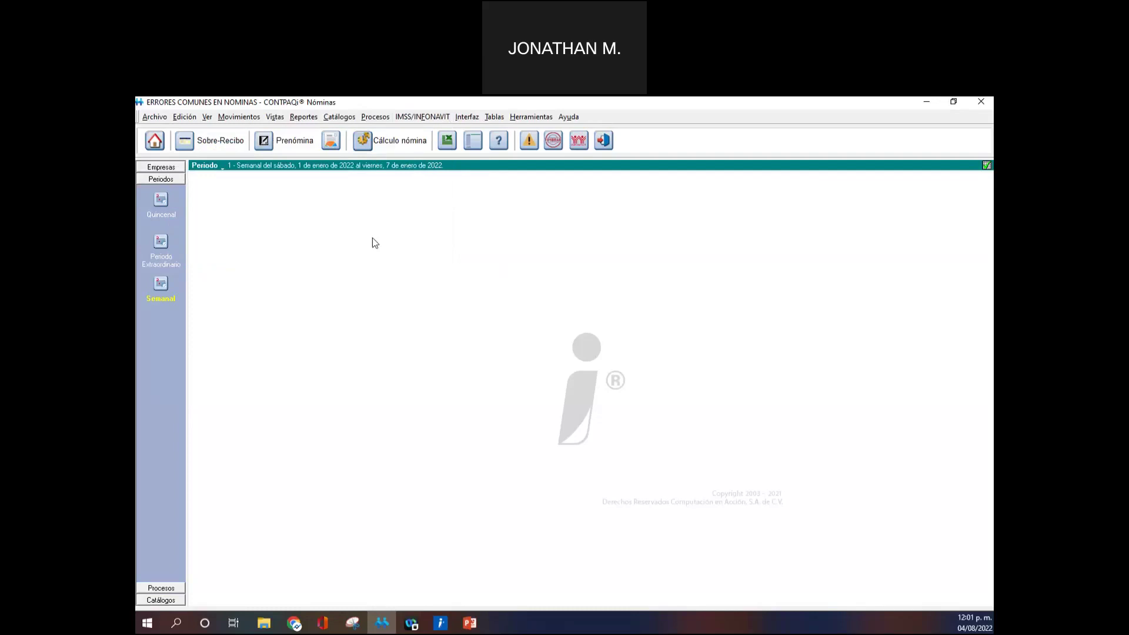
pyautogui.click(168, 201)
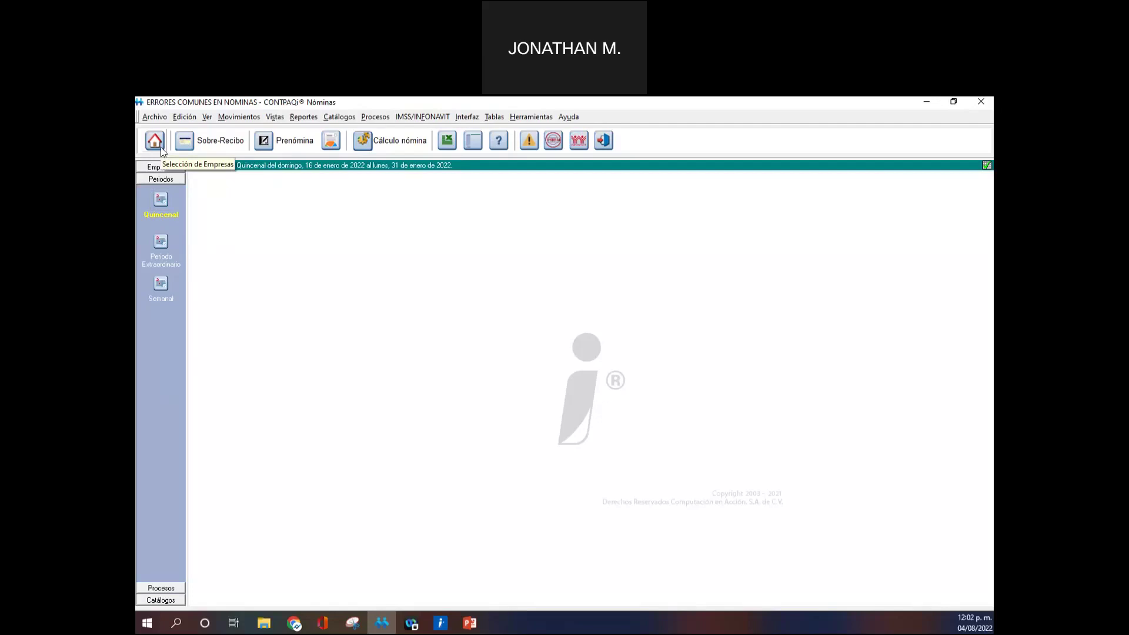
# Move the payroll window aside, open the company catalog and name a new company 'empresa para periodo semanal'
pyautogui.click(960, 100)
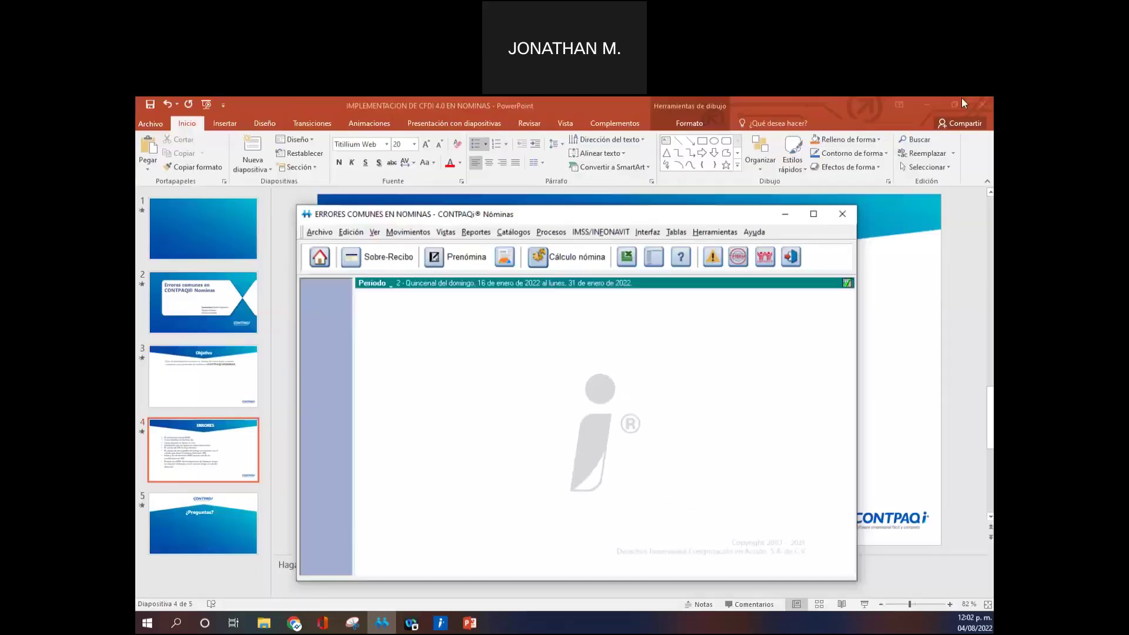
pyautogui.moveTo(714, 241); pyautogui.dragTo(733, 159)
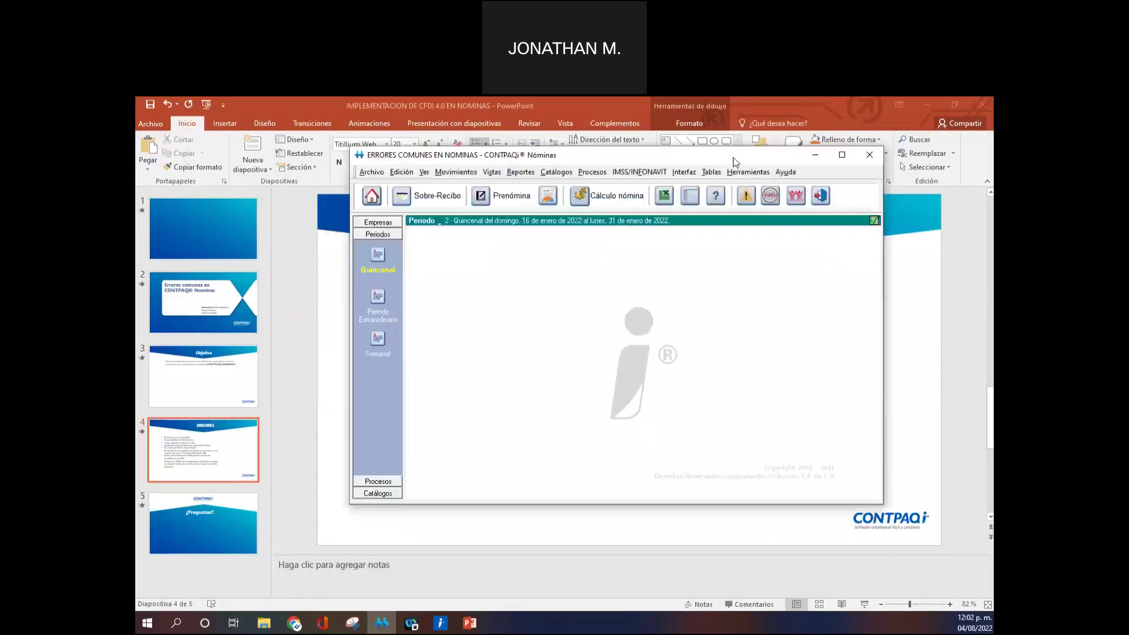
pyautogui.click(372, 196)
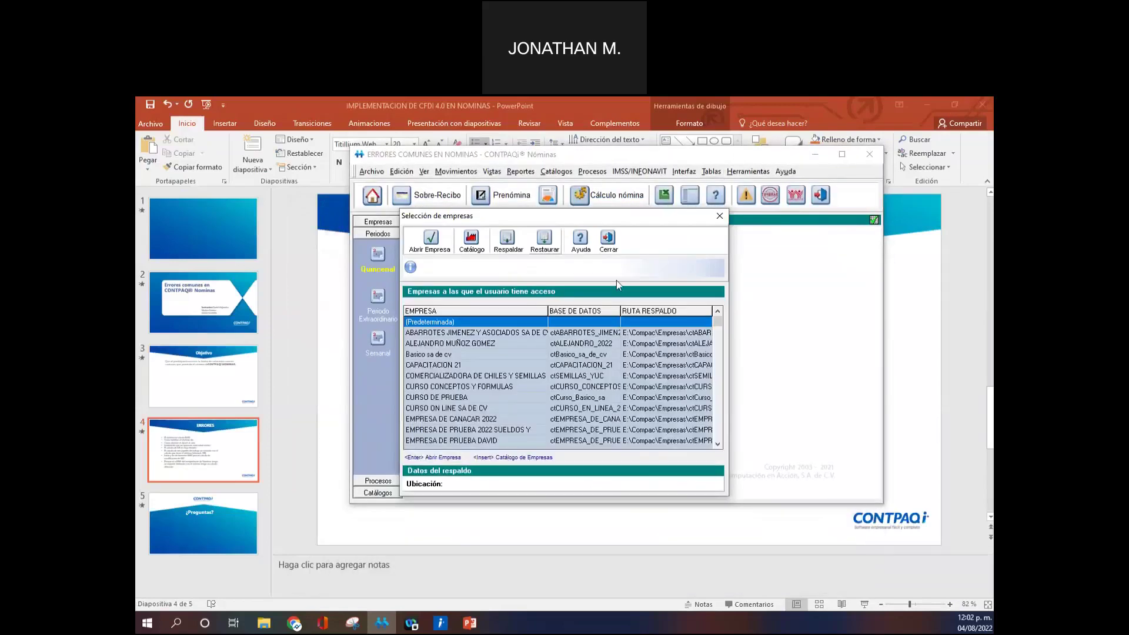
pyautogui.click(469, 250)
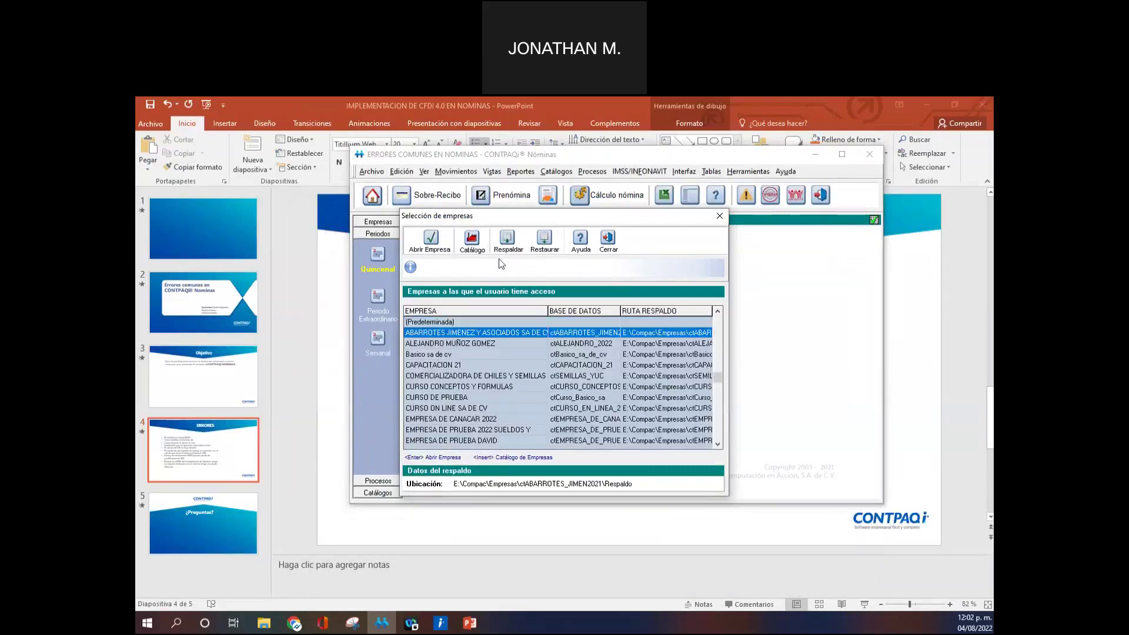
pyautogui.click(401, 232)
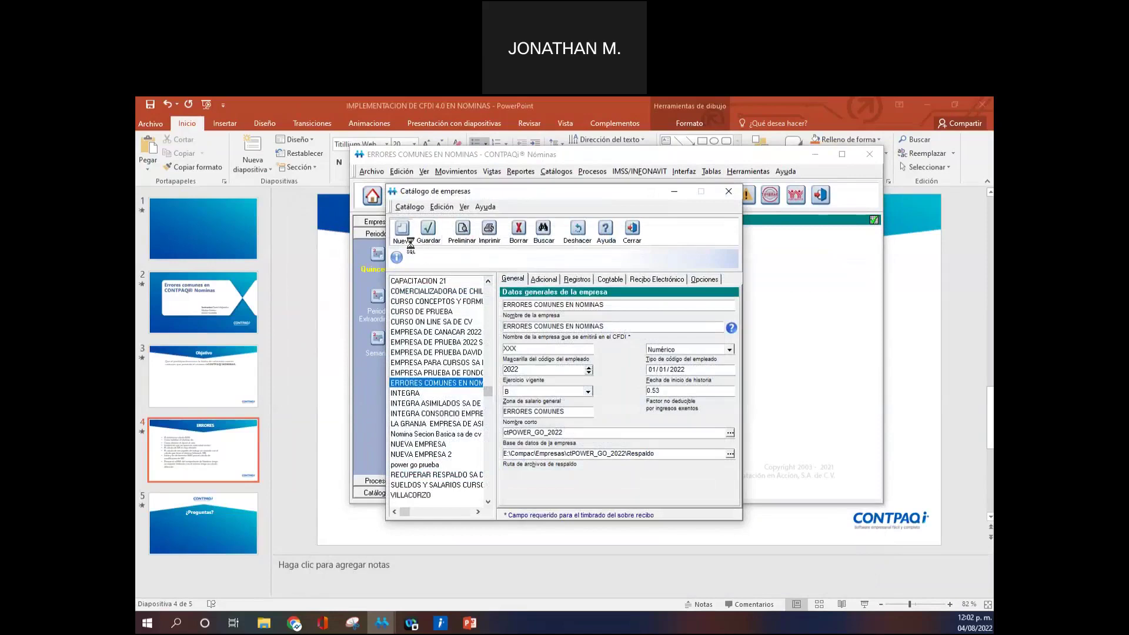
pyautogui.write('empr')
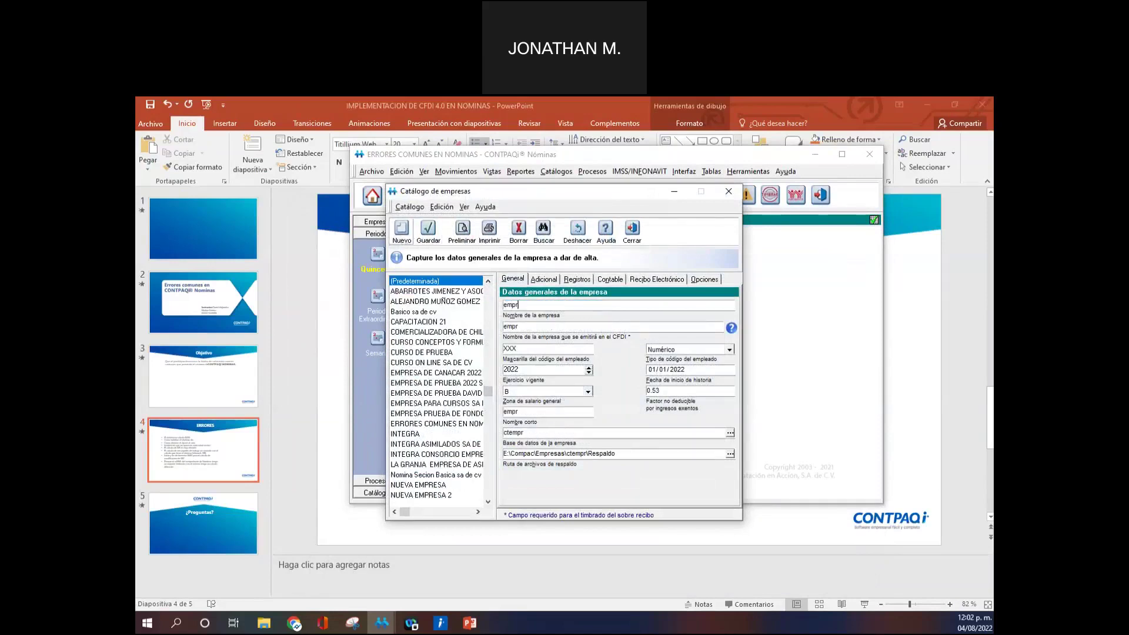
pyautogui.write('esa para ')
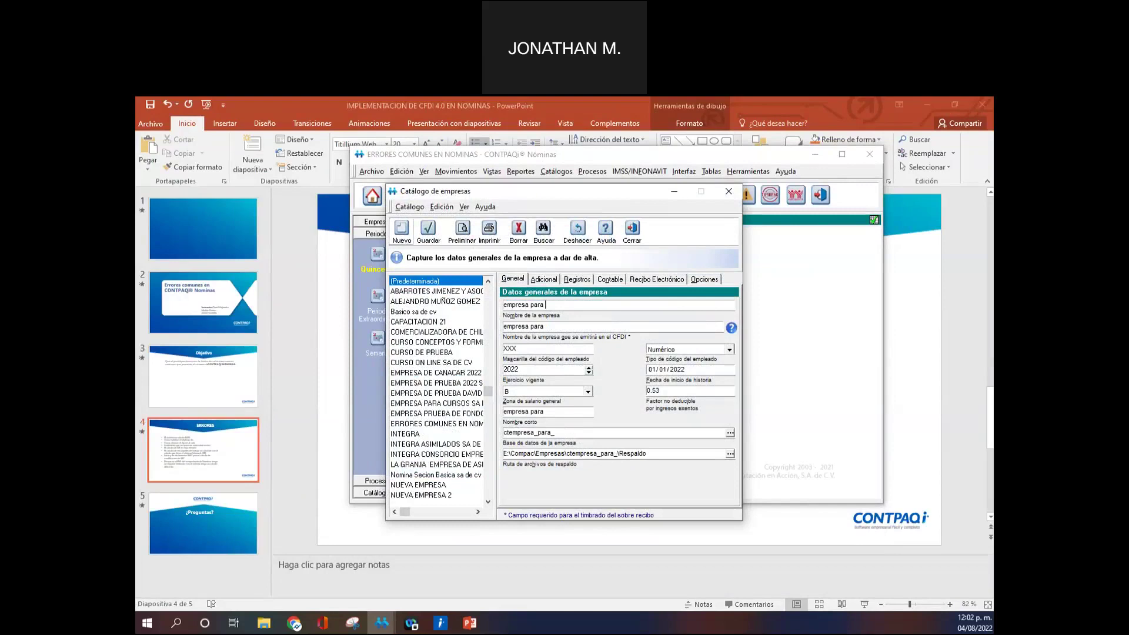
pyautogui.write('periodo semanal')
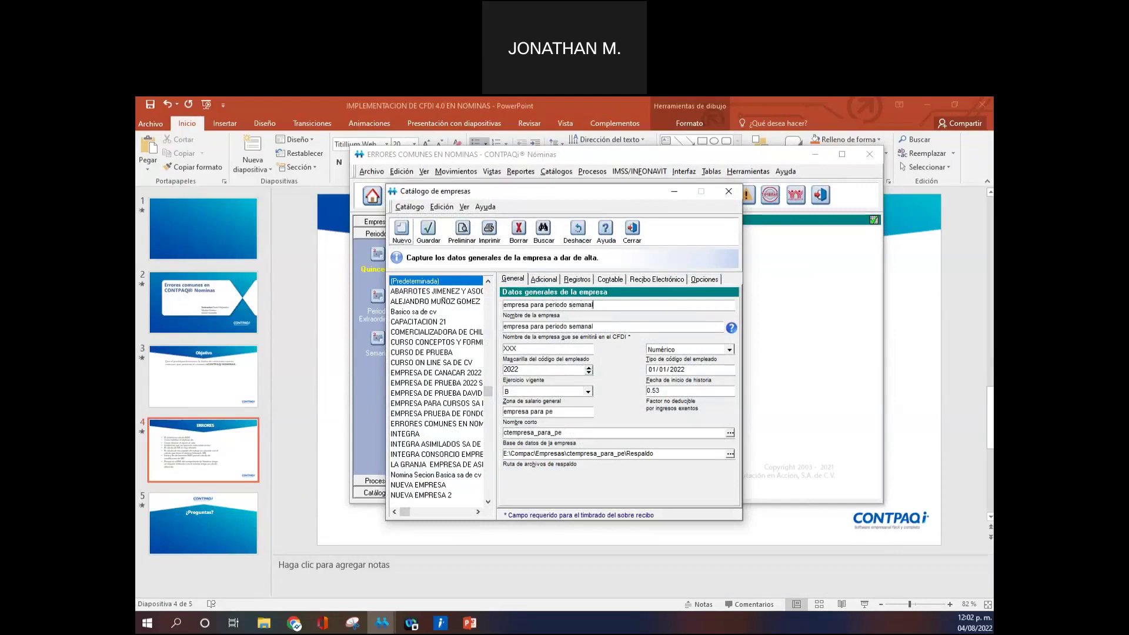
# Clear the invalid RFC warning and enter postal code 29049 in the company's address details
pyautogui.click(428, 234)
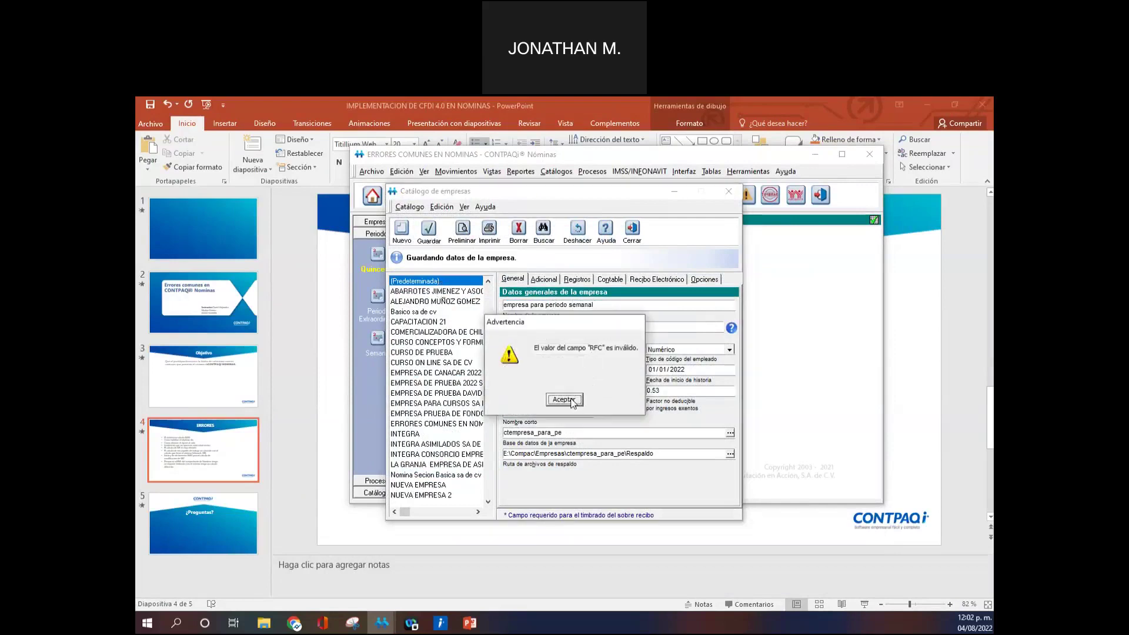
pyautogui.click(579, 399)
pyautogui.click(544, 278)
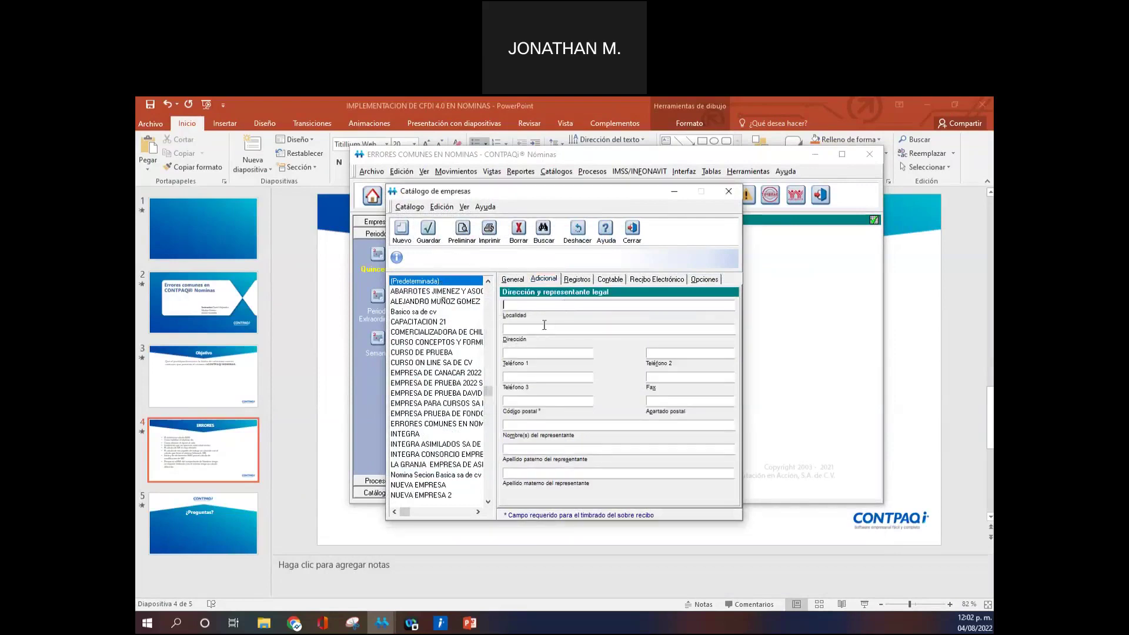
pyautogui.click(534, 403)
pyautogui.write('29049')
# Set the fiscal data to tax regime 601 (general law) and RFC AAA010101AAA
pyautogui.click(577, 279)
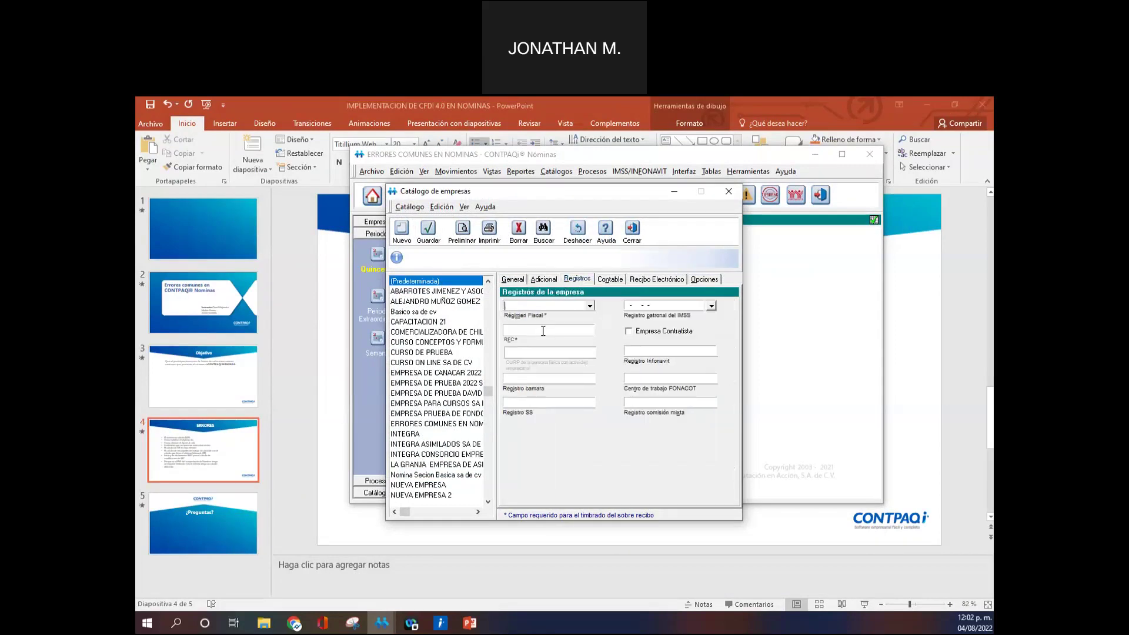
pyautogui.click(590, 305)
pyautogui.click(546, 326)
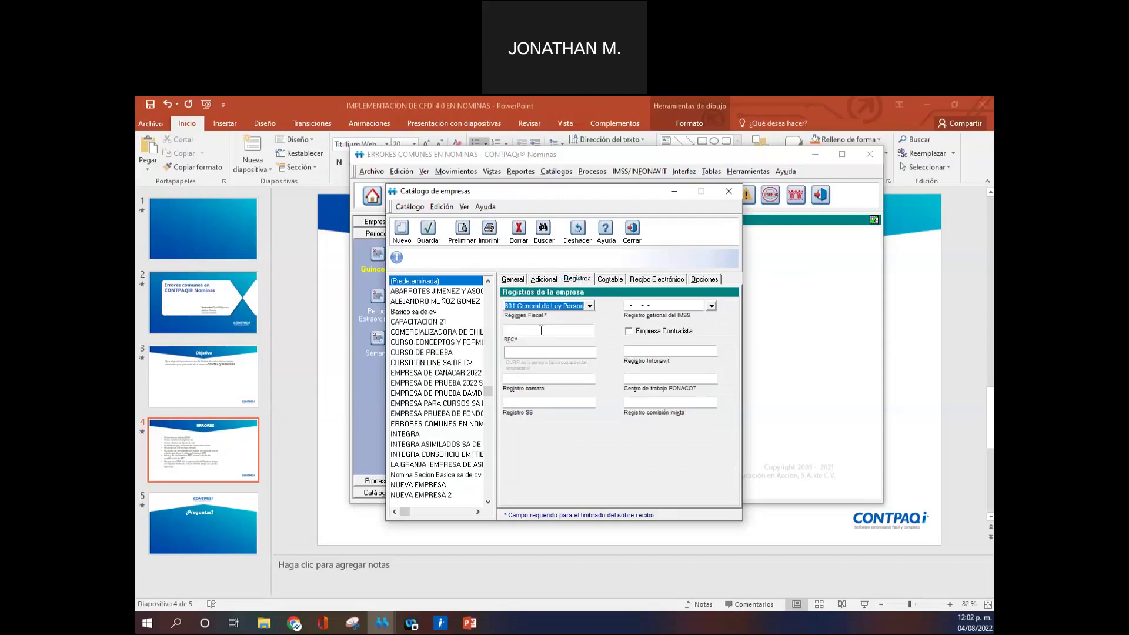
pyautogui.write('AAA010101AAA')
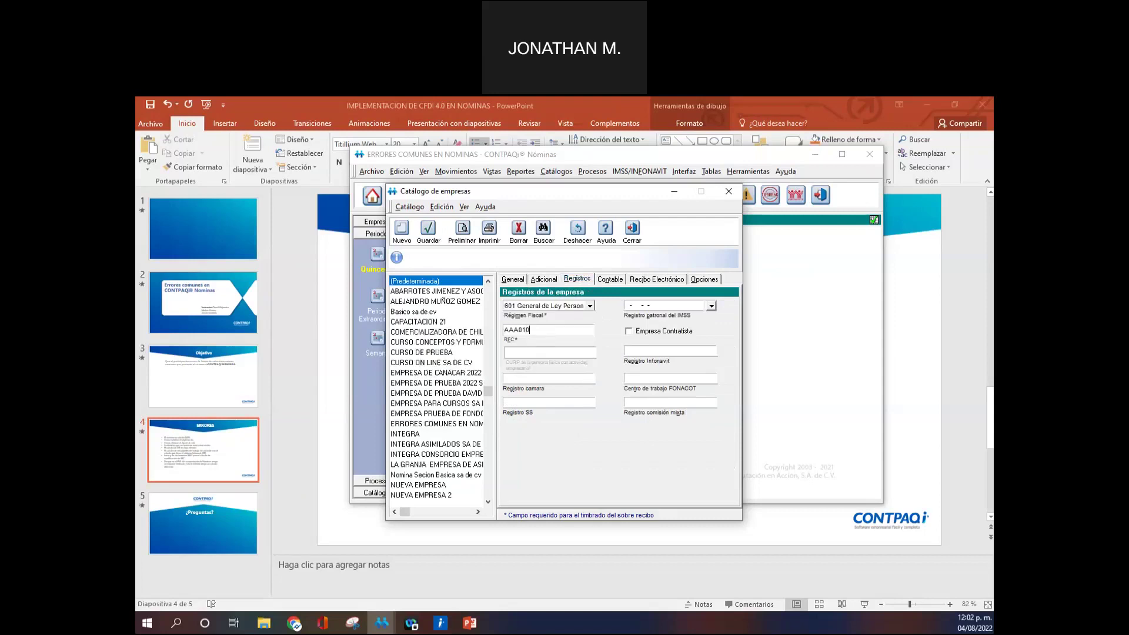
# Review accounting, electronic receipt and general options, save the company, and close the catalog
pyautogui.click(610, 280)
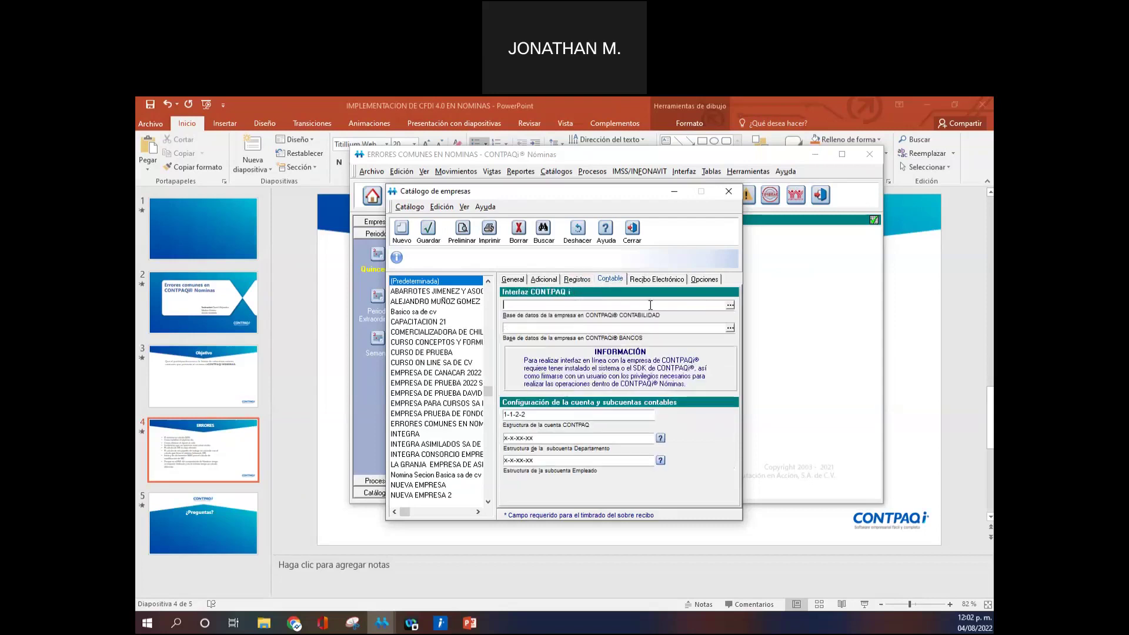
pyautogui.click(657, 280)
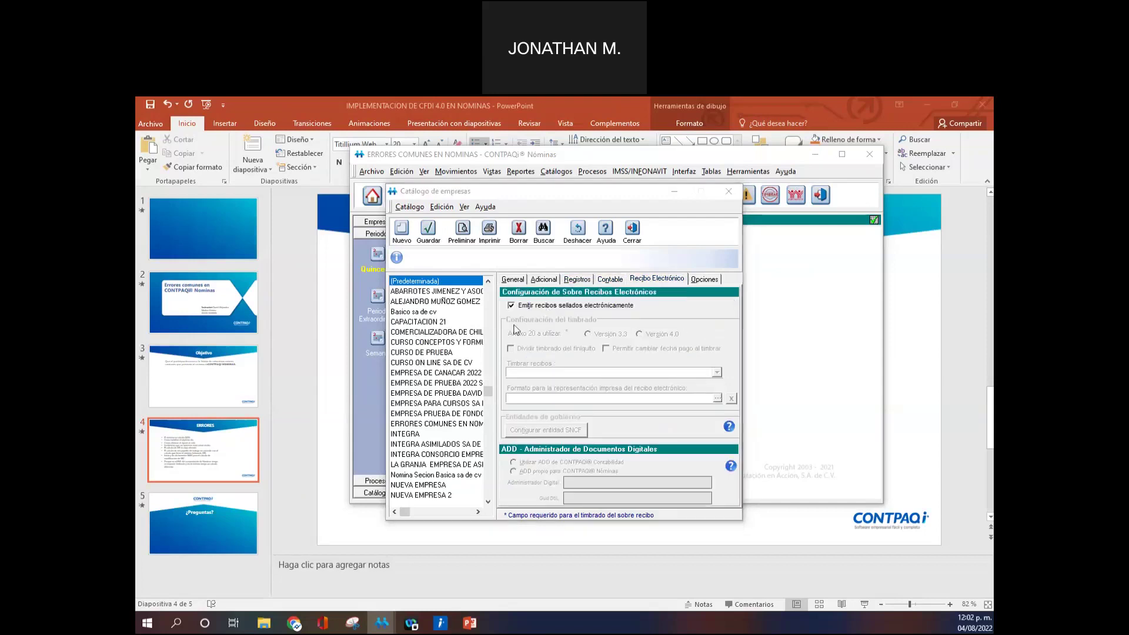
pyautogui.click(563, 395)
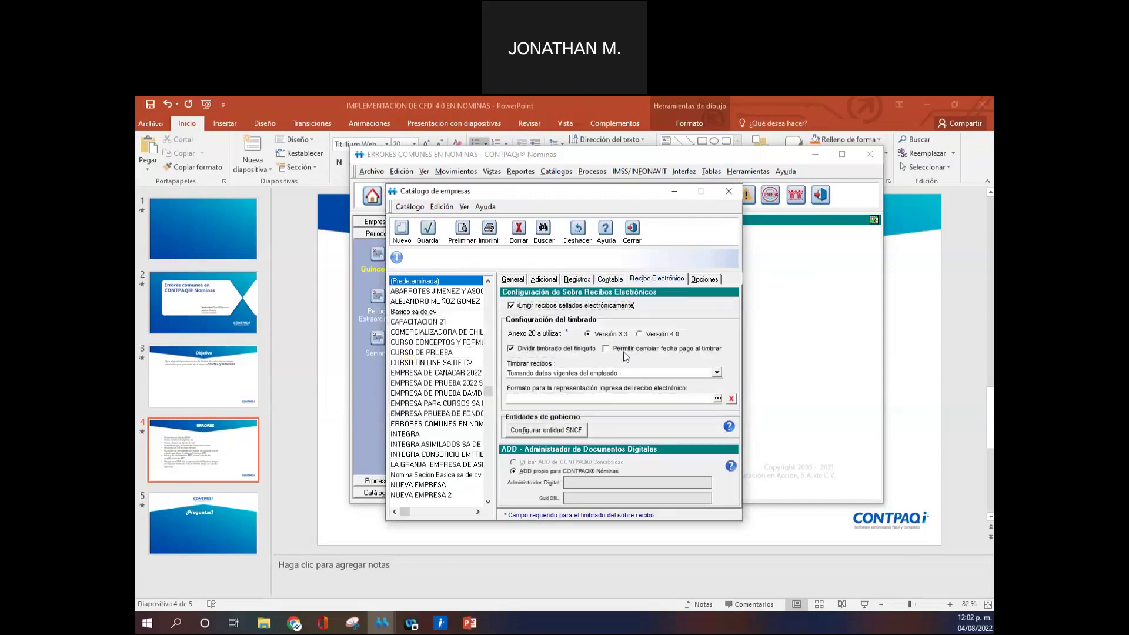
pyautogui.click(708, 281)
pyautogui.click(429, 231)
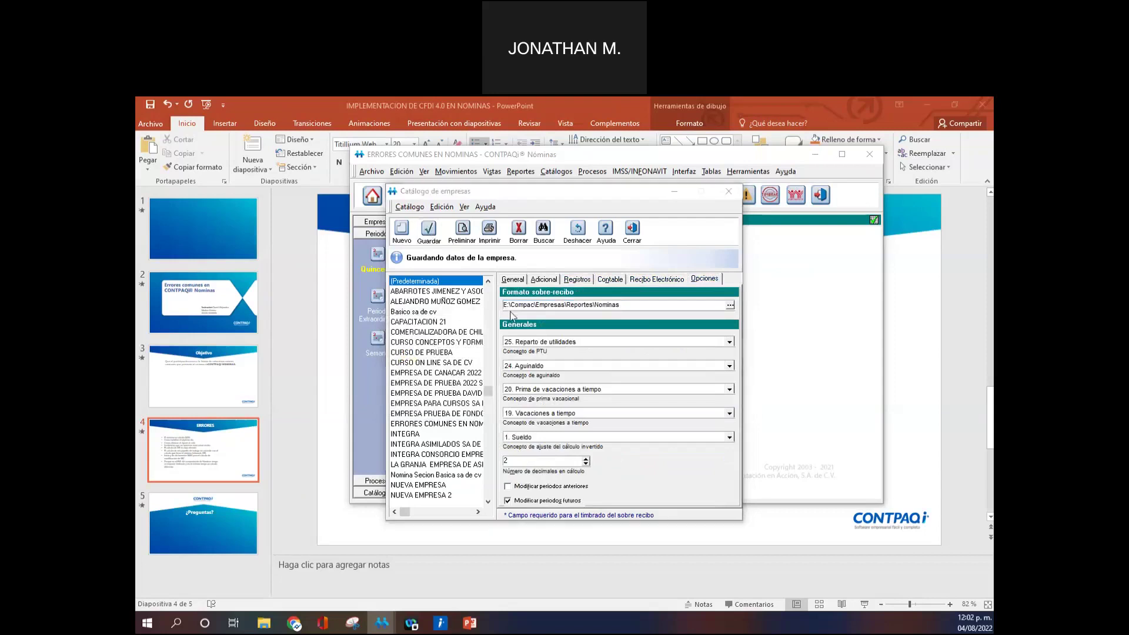
pyautogui.click(544, 402)
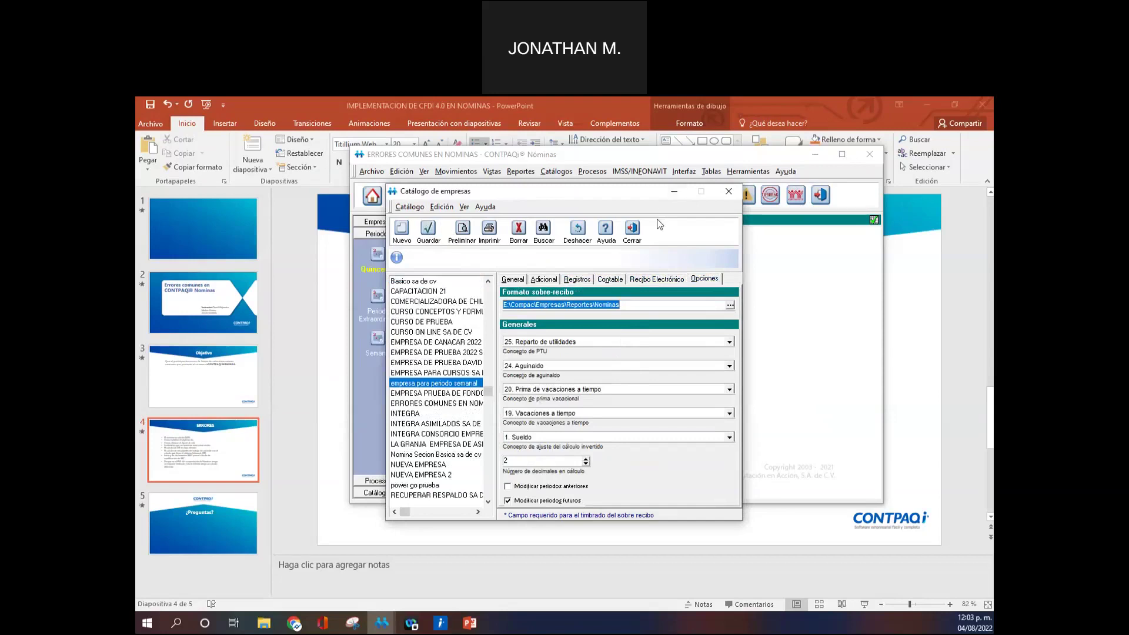
pyautogui.click(630, 237)
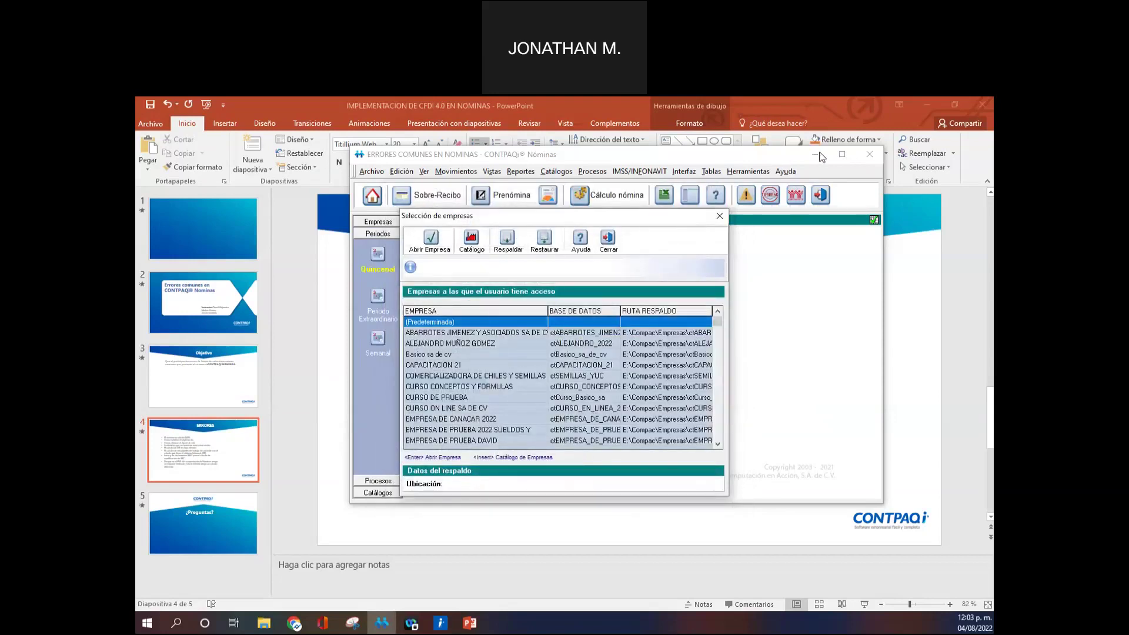
# Maximize the payroll window and pick 'empresa para periodo semanal' from the reopened company list
pyautogui.click(718, 217)
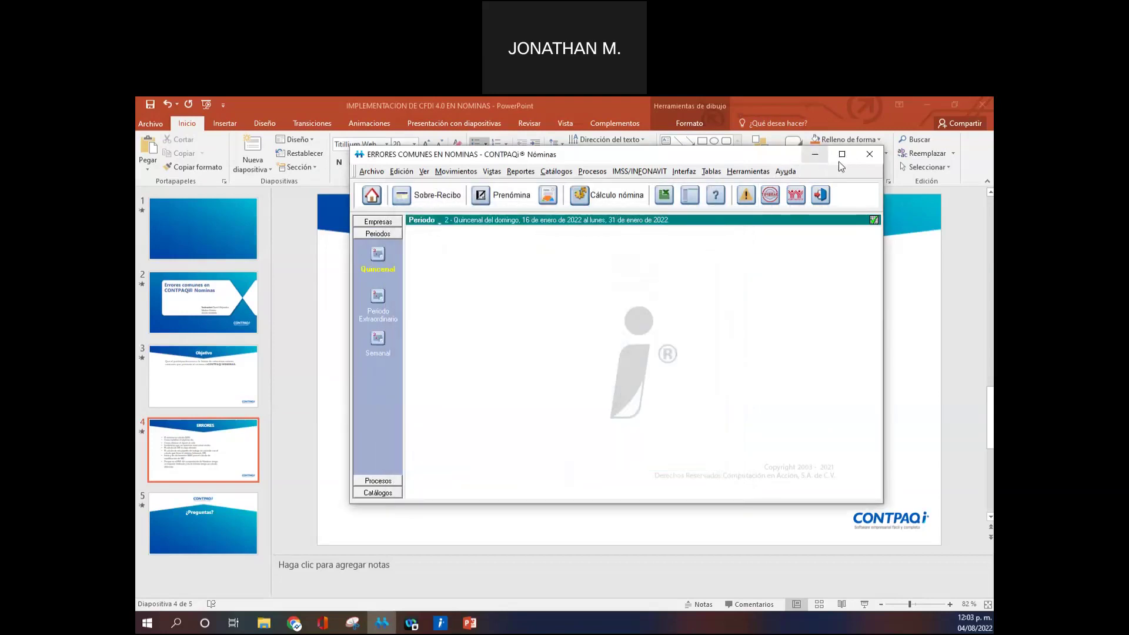
pyautogui.click(841, 155)
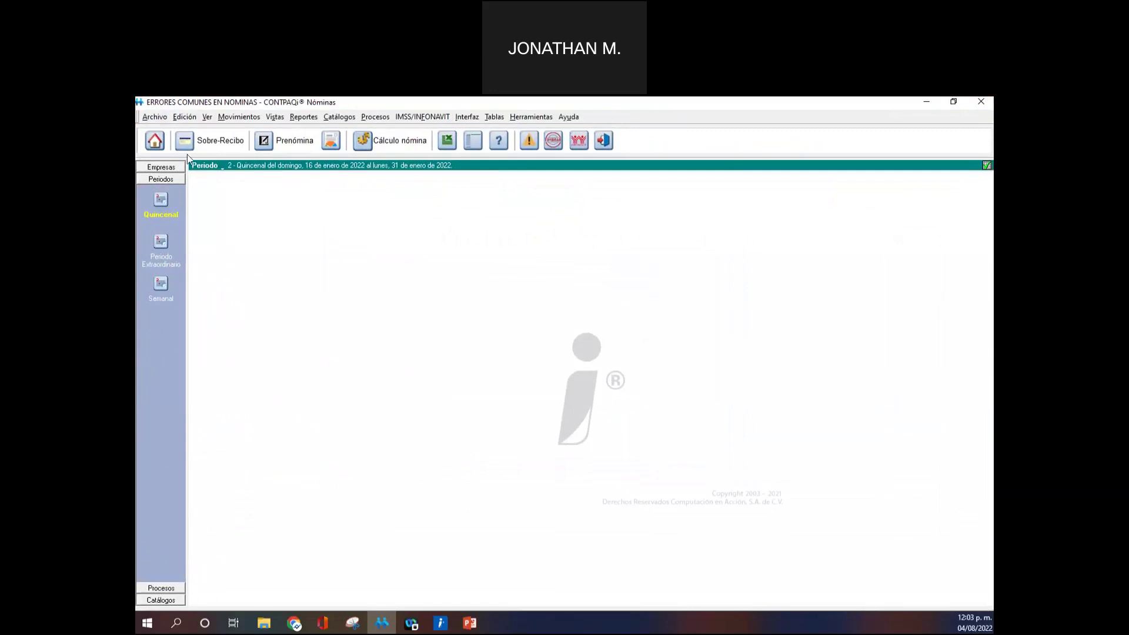
pyautogui.click(155, 140)
pyautogui.scroll(-10, 510, 385)
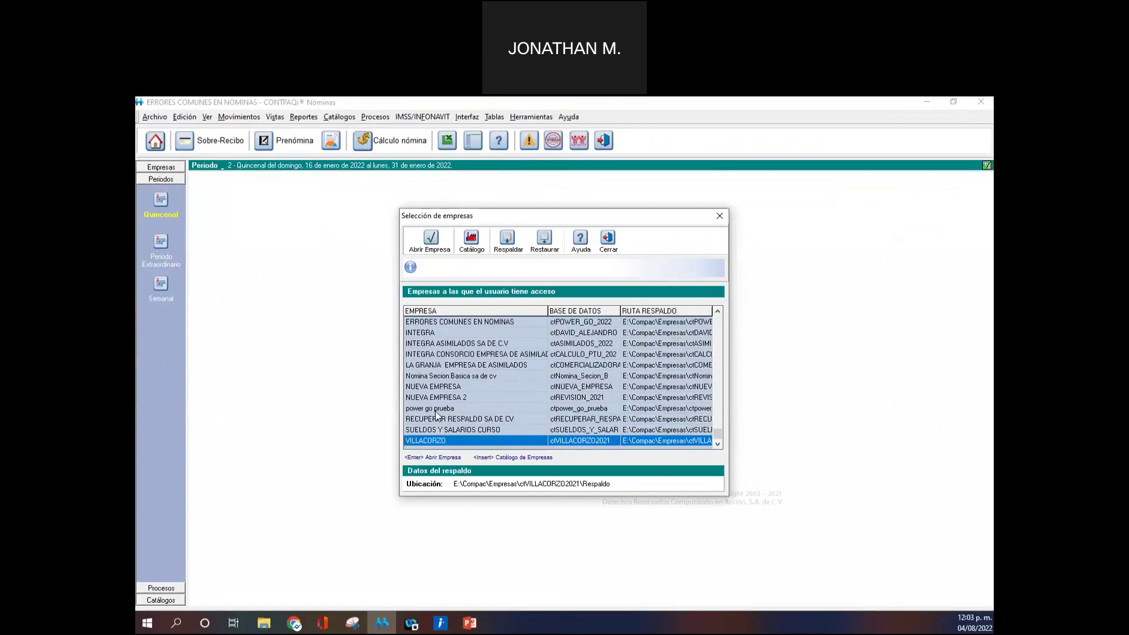
pyautogui.scroll(2, 437, 411)
pyautogui.scroll(4, 437, 413)
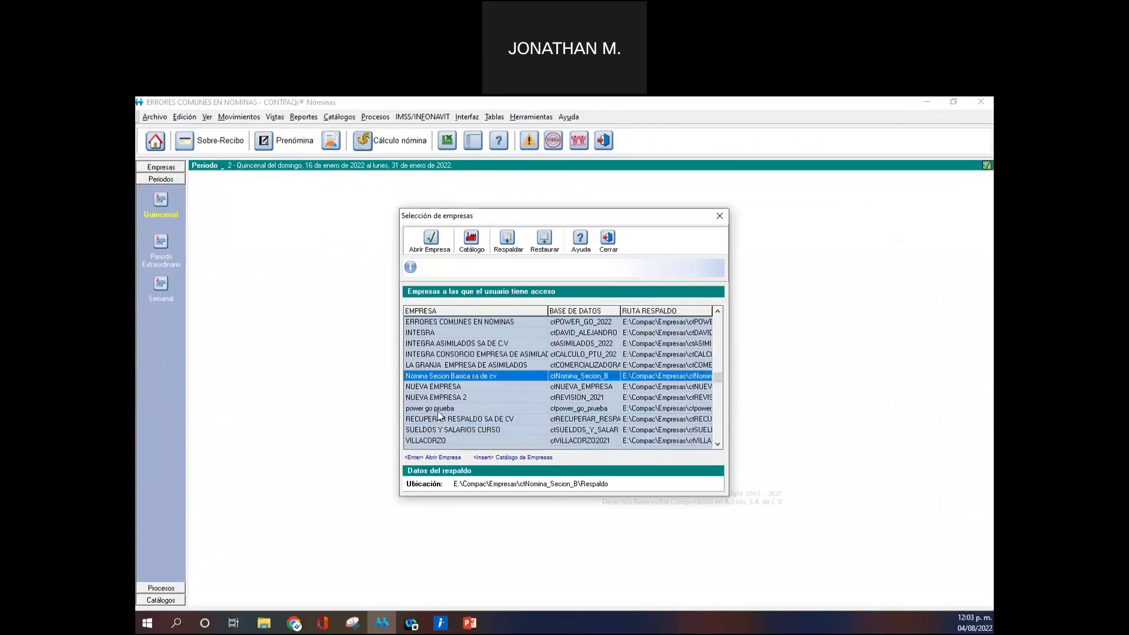
pyautogui.scroll(12, 438, 414)
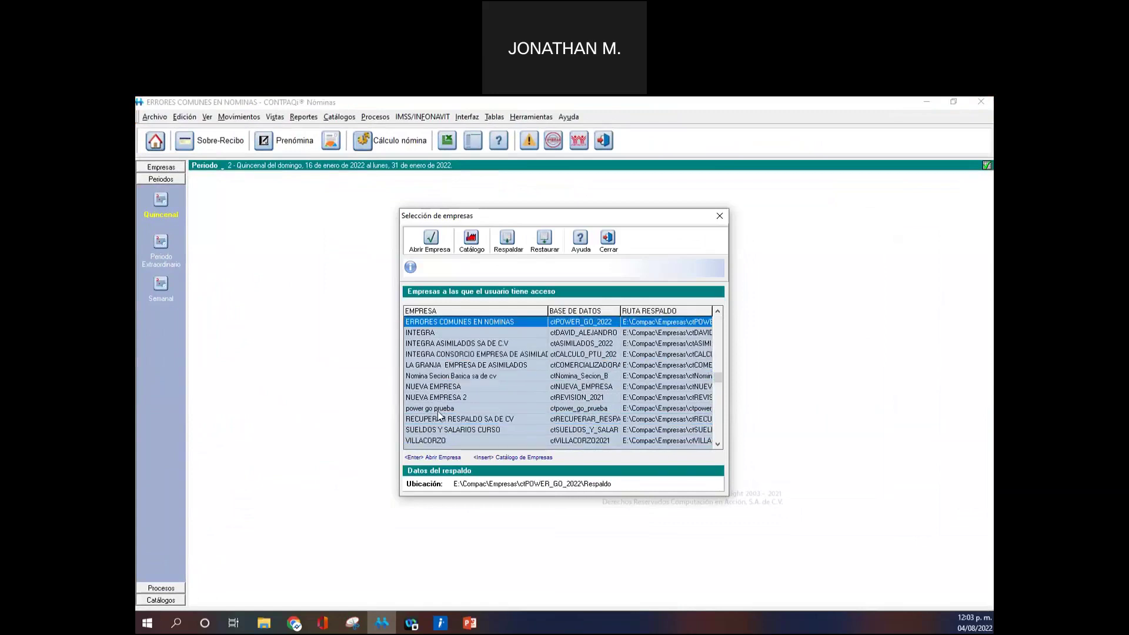
pyautogui.click(459, 376)
# Open the company, enable the Semanal period type and select its start date
pyautogui.click(435, 238)
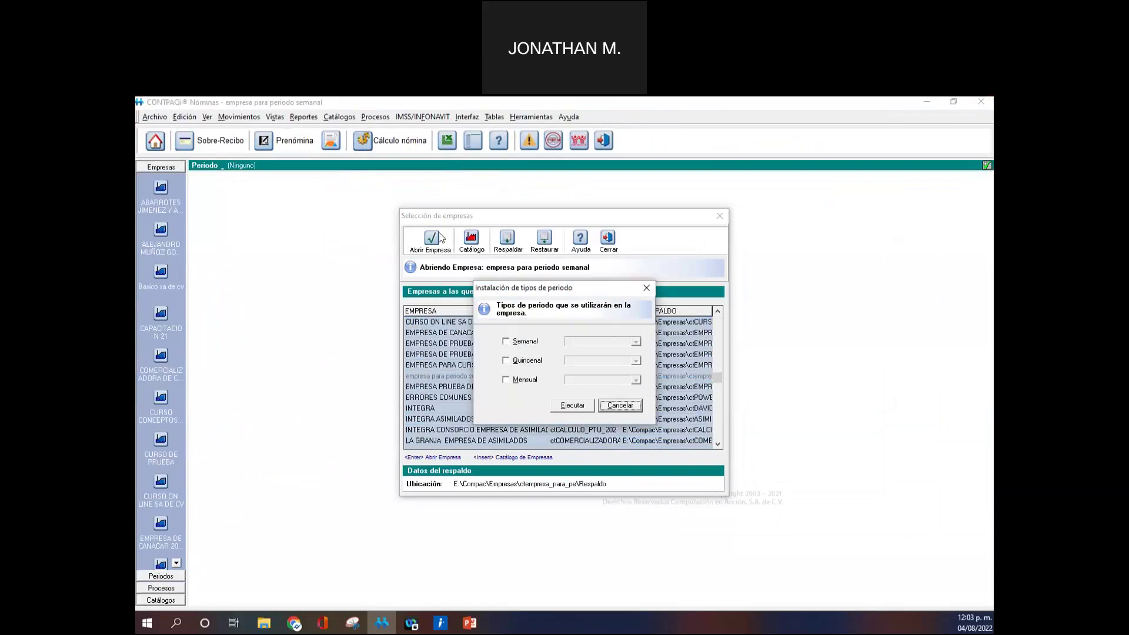
pyautogui.click(505, 342)
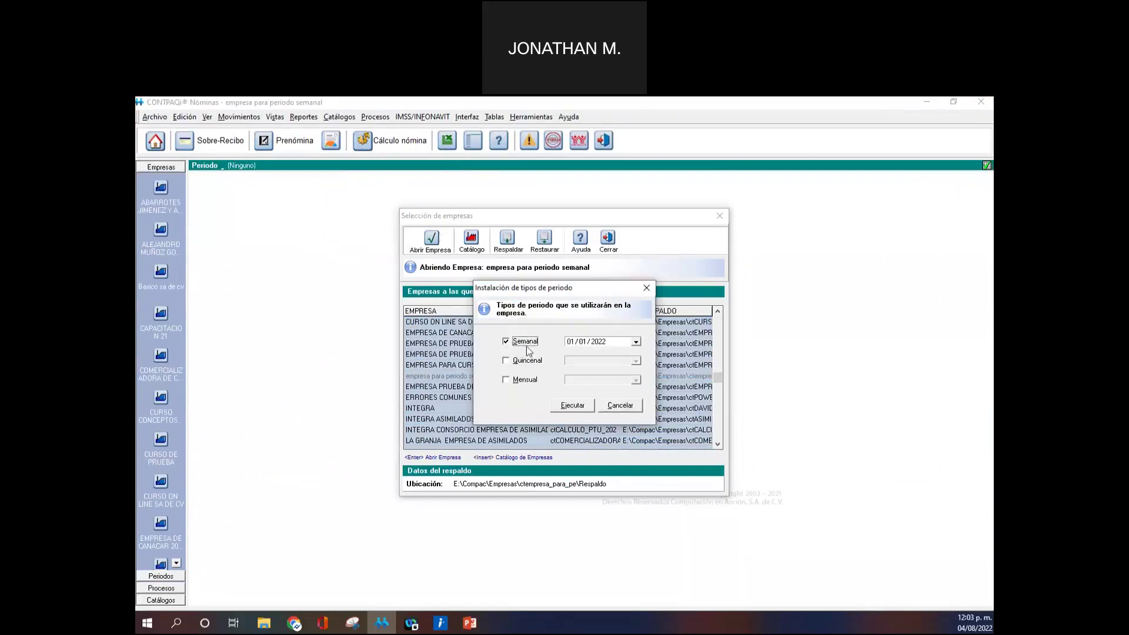
pyautogui.click(632, 343)
pyautogui.click(636, 342)
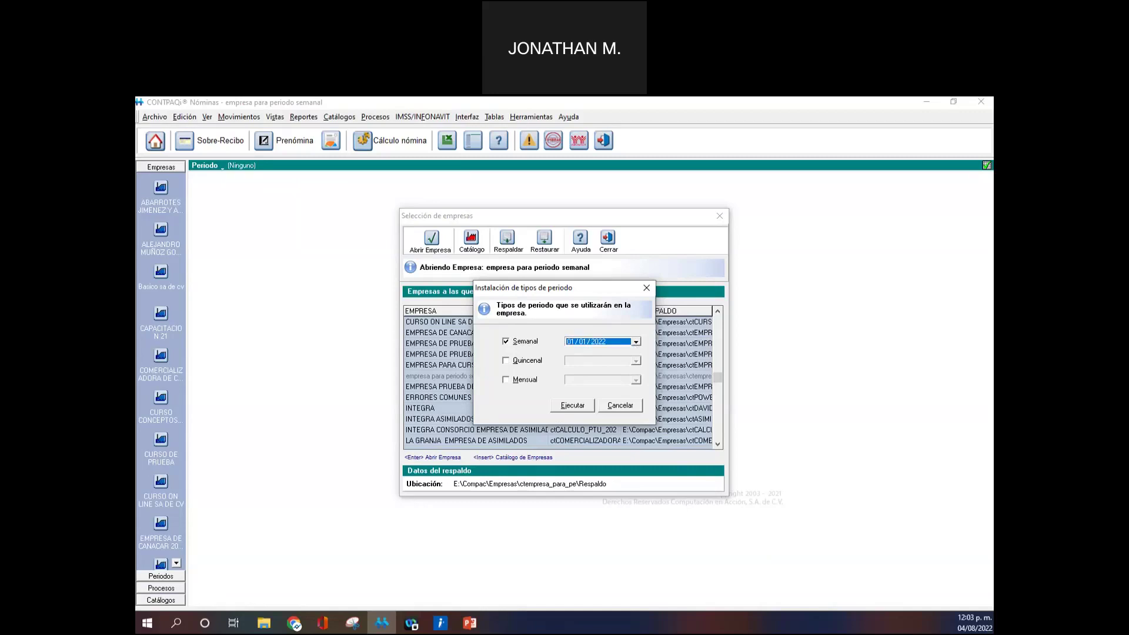
# Check January 2022 in the system calendar to find the right weekly start date
pyautogui.click(958, 619)
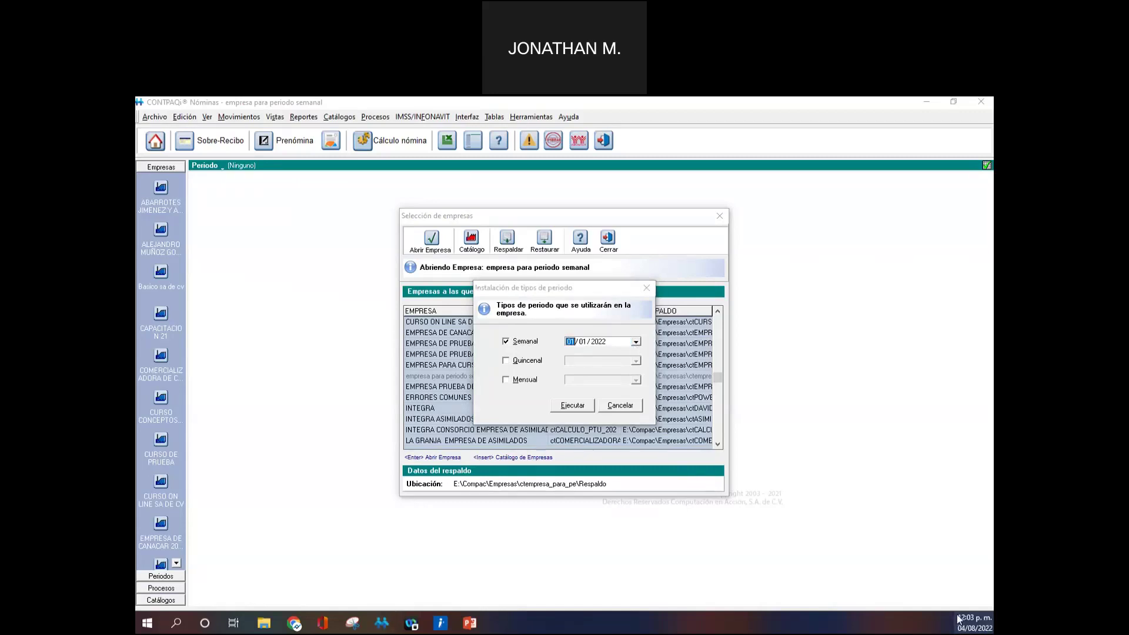
pyautogui.click(974, 251)
pyautogui.click(974, 251)
pyautogui.click(974, 252)
pyautogui.click(975, 251)
pyautogui.click(975, 251)
pyautogui.click(975, 252)
pyautogui.click(948, 249)
pyautogui.click(949, 249)
pyautogui.click(950, 249)
pyautogui.click(950, 249)
pyautogui.click(950, 250)
pyautogui.click(949, 250)
pyautogui.click(949, 249)
pyautogui.click(950, 249)
pyautogui.click(949, 249)
pyautogui.click(950, 249)
pyautogui.click(950, 249)
pyautogui.click(949, 249)
pyautogui.click(950, 249)
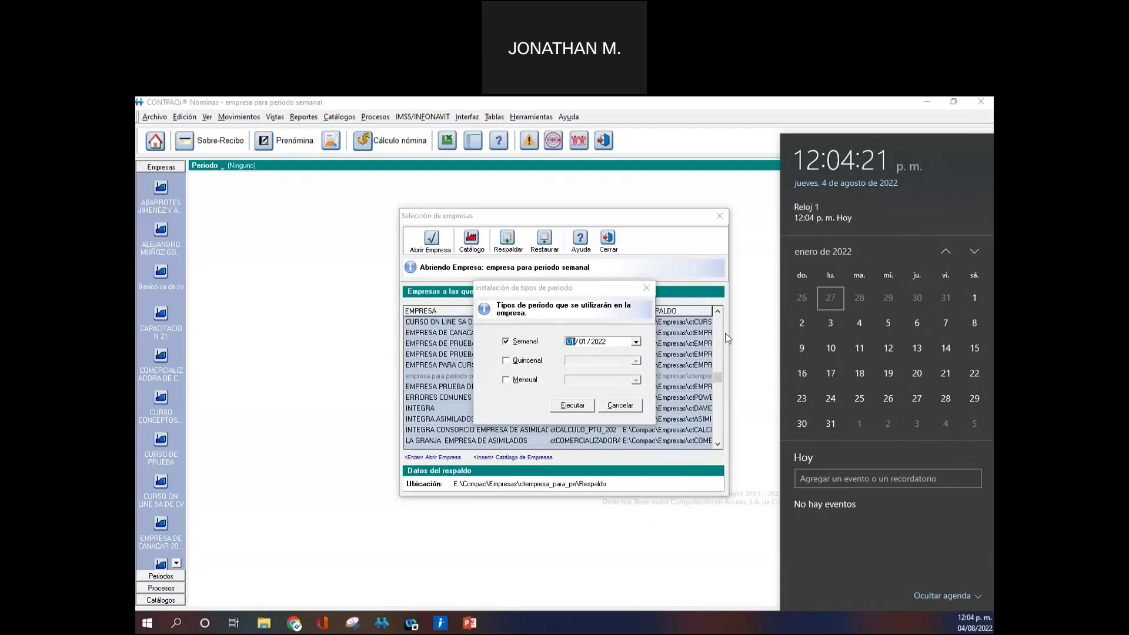
pyautogui.click(651, 353)
# Enter 27/12/2021 as the weekly period start date
pyautogui.write('27/12')
pyautogui.press('Return')
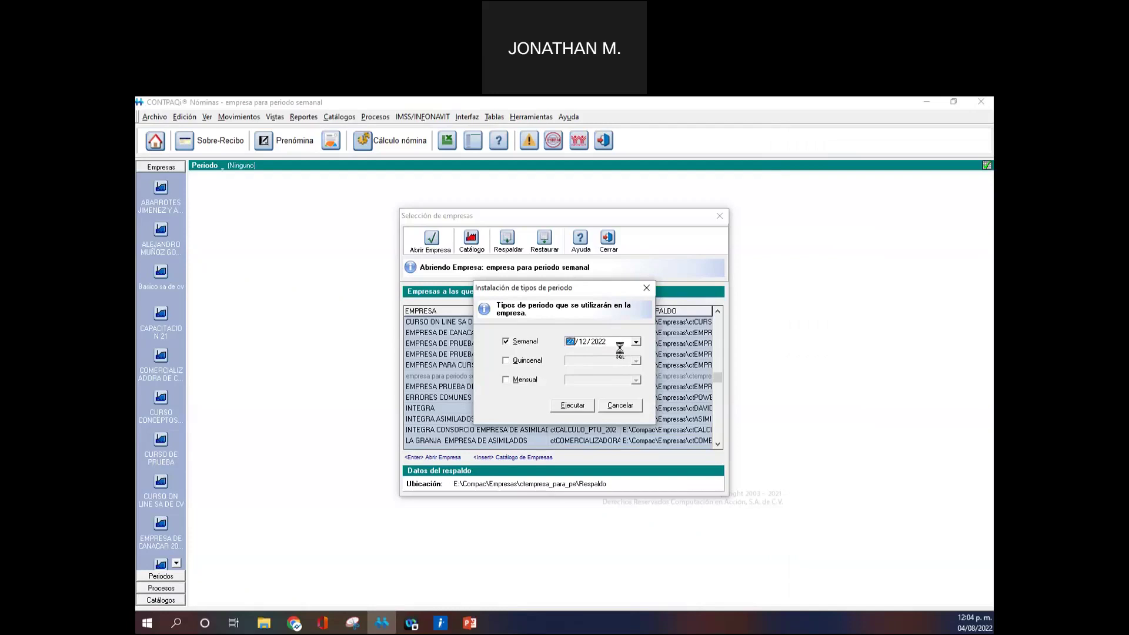
pyautogui.click(616, 342)
pyautogui.write('2021')
# Recheck January 2022 in the calendar, then run the weekly period installation
pyautogui.click(974, 623)
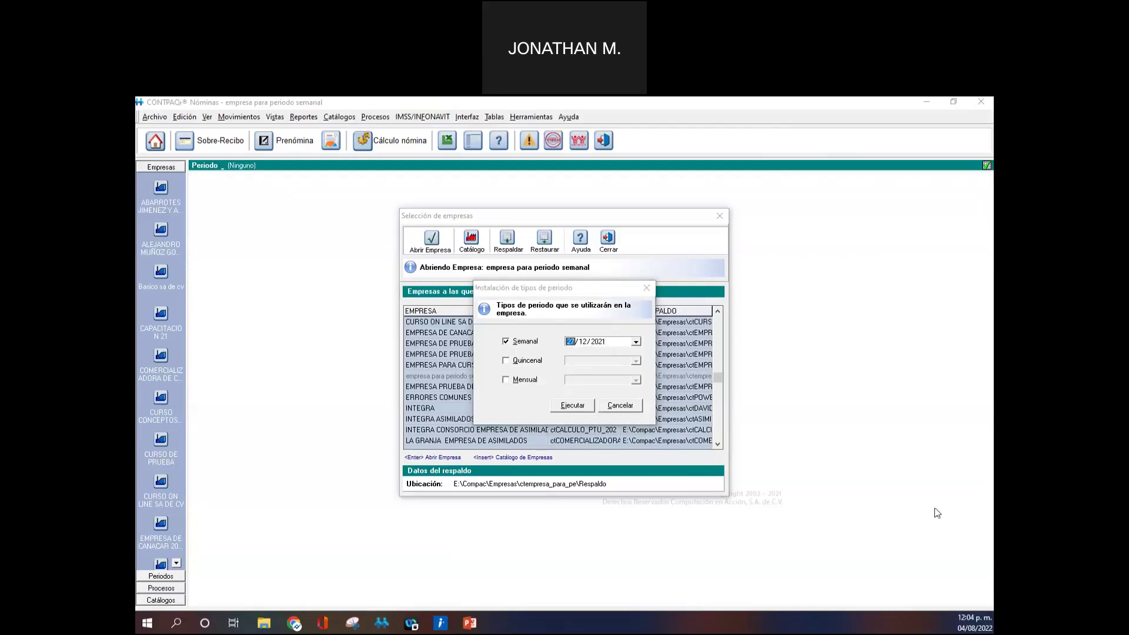
pyautogui.click(945, 253)
pyautogui.click(944, 253)
pyautogui.click(944, 253)
pyautogui.click(945, 253)
pyautogui.click(944, 253)
pyautogui.click(944, 253)
pyautogui.click(944, 253)
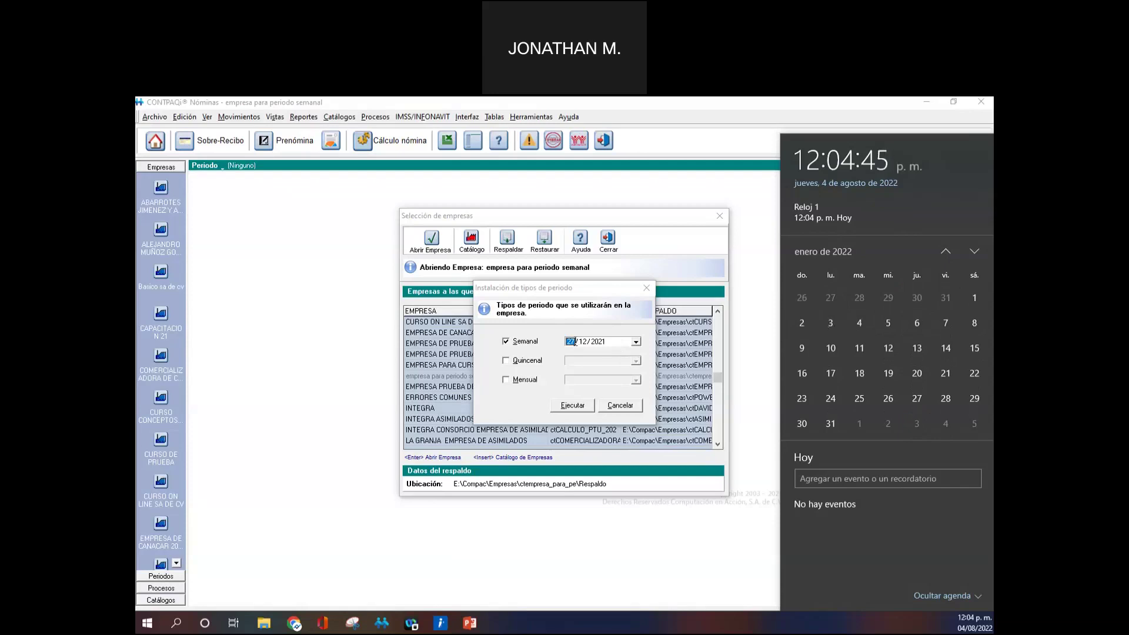
pyautogui.click(572, 342)
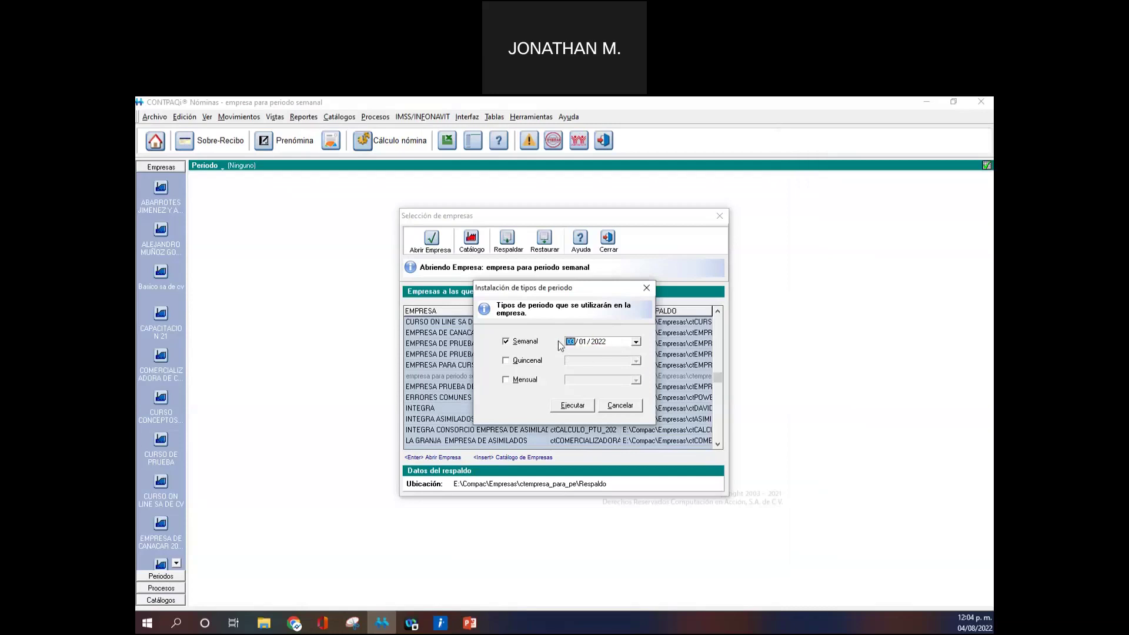
pyautogui.click(571, 407)
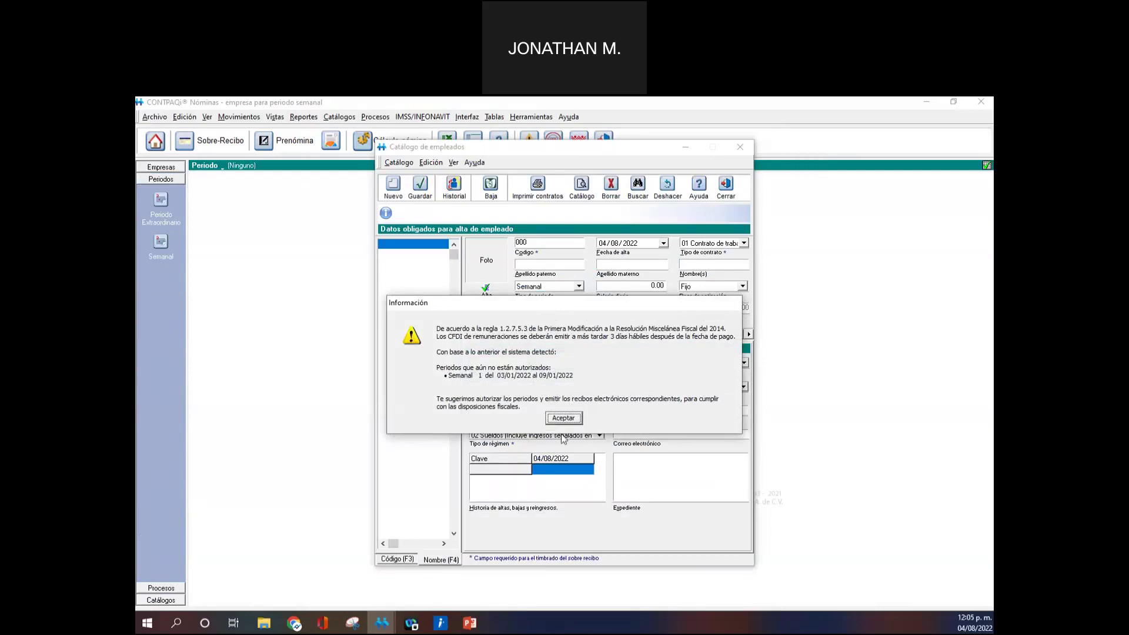
# Acknowledge the unauthorized-period warning, confirm Semanal, close the employee catalog, and open the period catalog
pyautogui.click(570, 418)
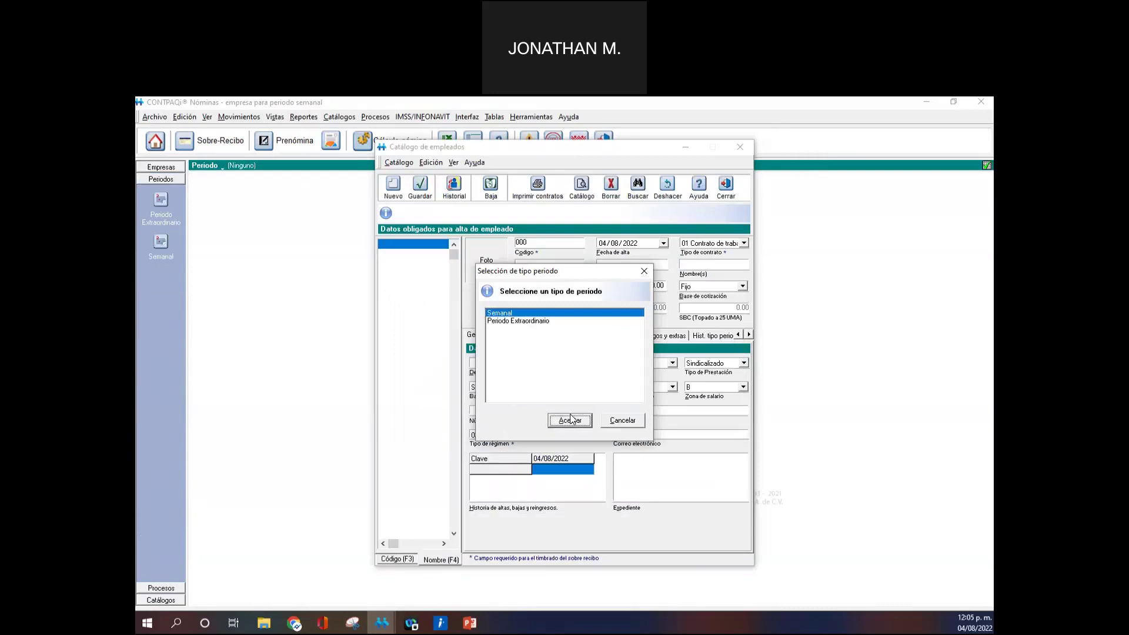
pyautogui.click(579, 421)
pyautogui.click(727, 194)
pyautogui.click(239, 117)
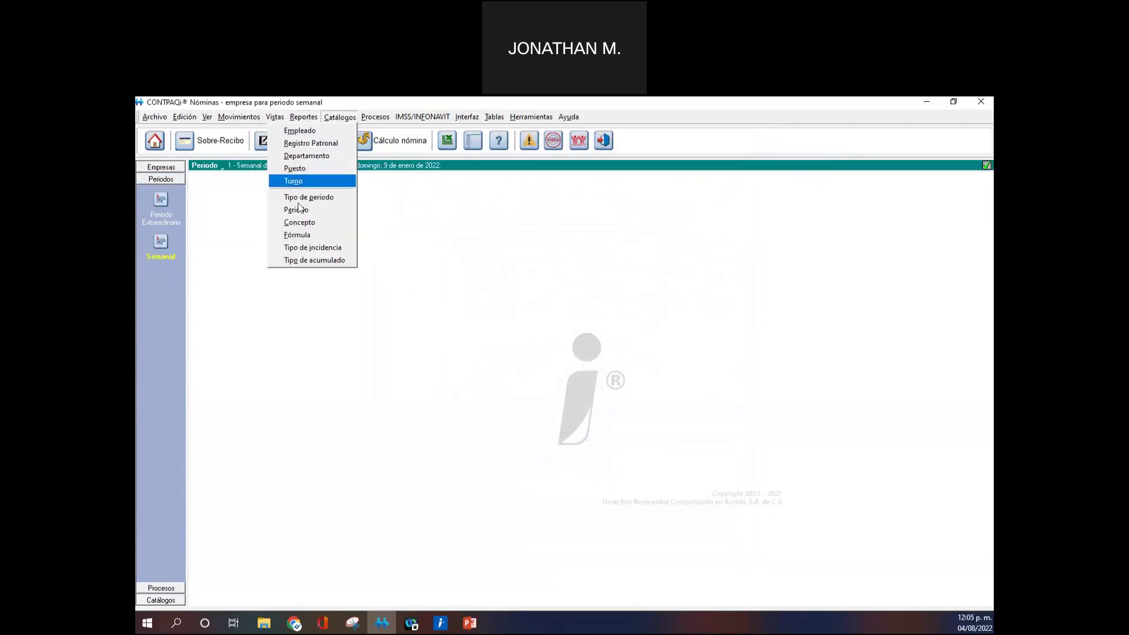
pyautogui.click(296, 209)
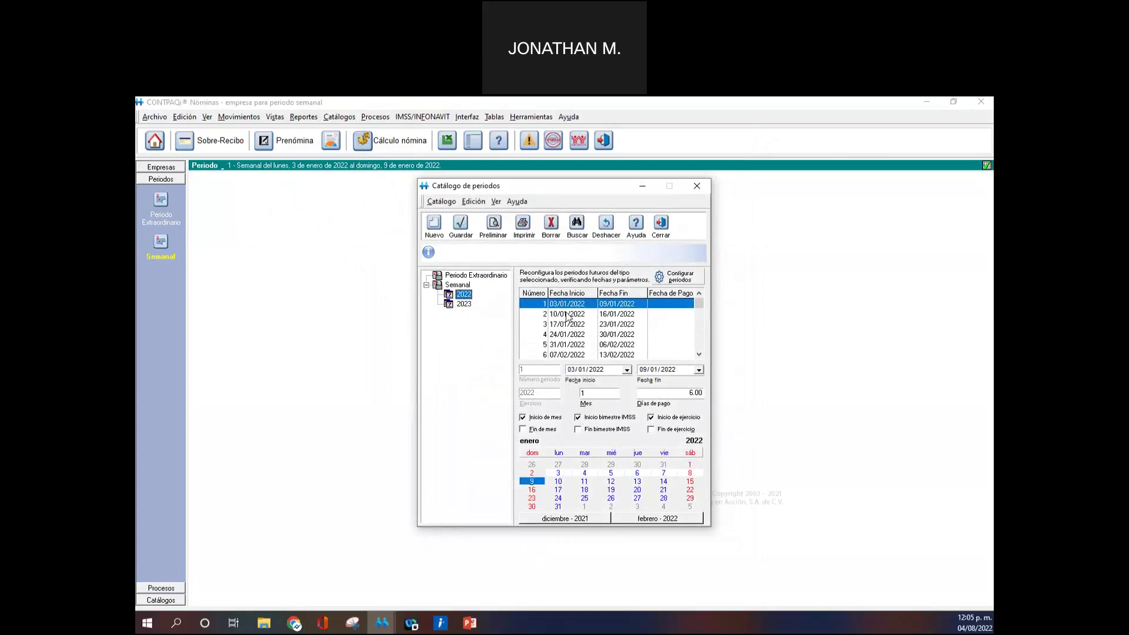
# Browse the 2022 weekly periods from period 1 through period 15, then close the period catalogue
pyautogui.press('Down')
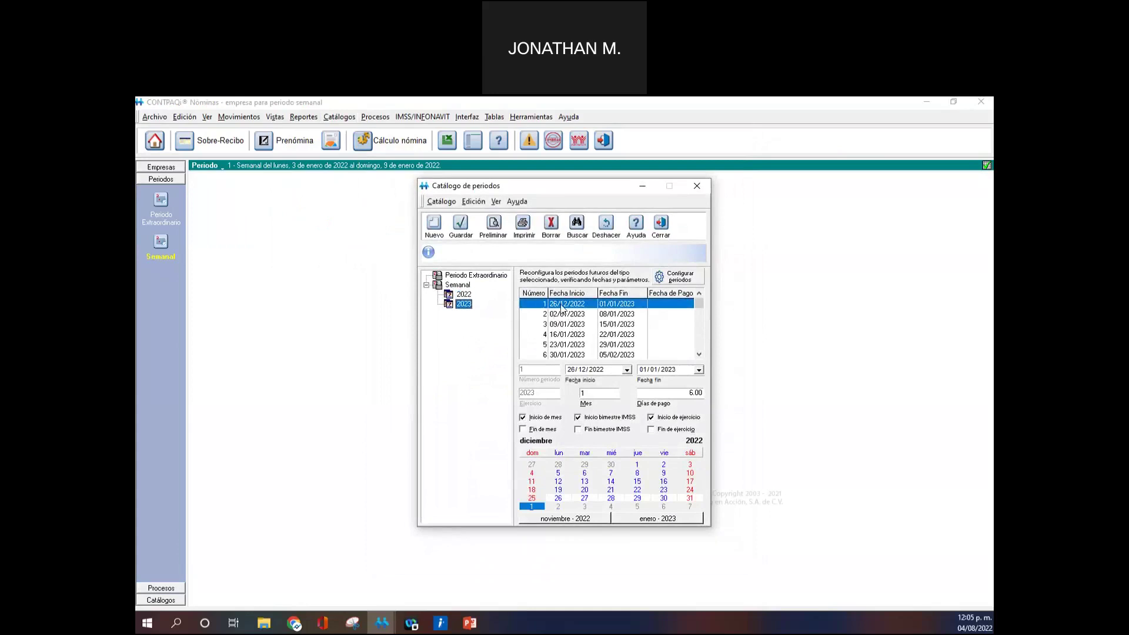
pyautogui.click(470, 295)
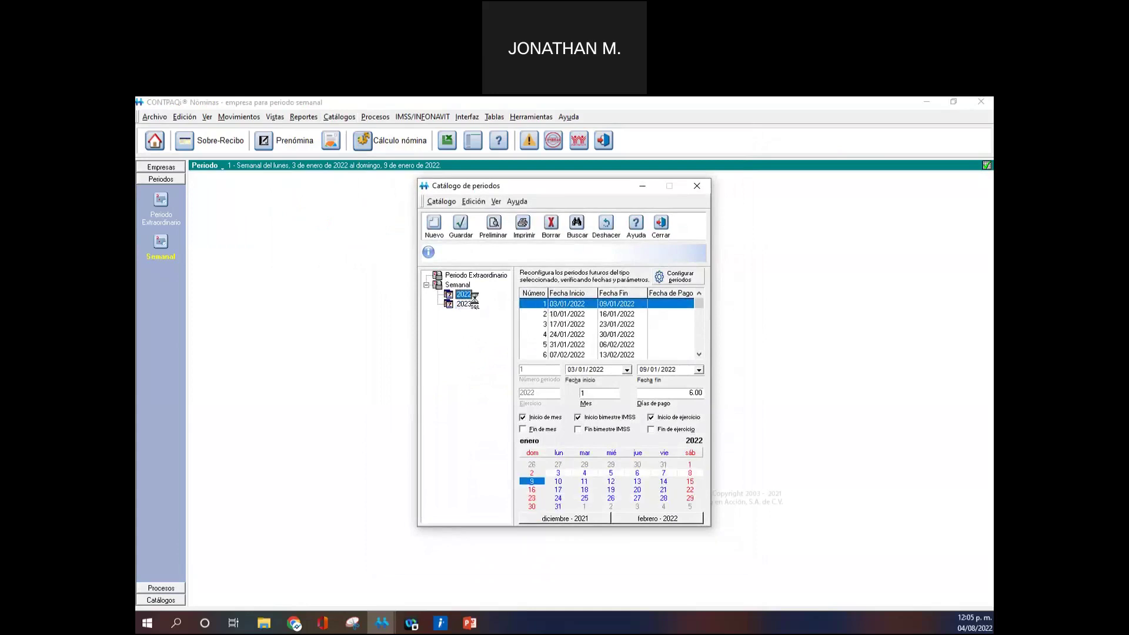
pyautogui.click(562, 313)
pyautogui.press('Down')
pyautogui.press('Down')
pyautogui.press('Down')
pyautogui.press('Up')
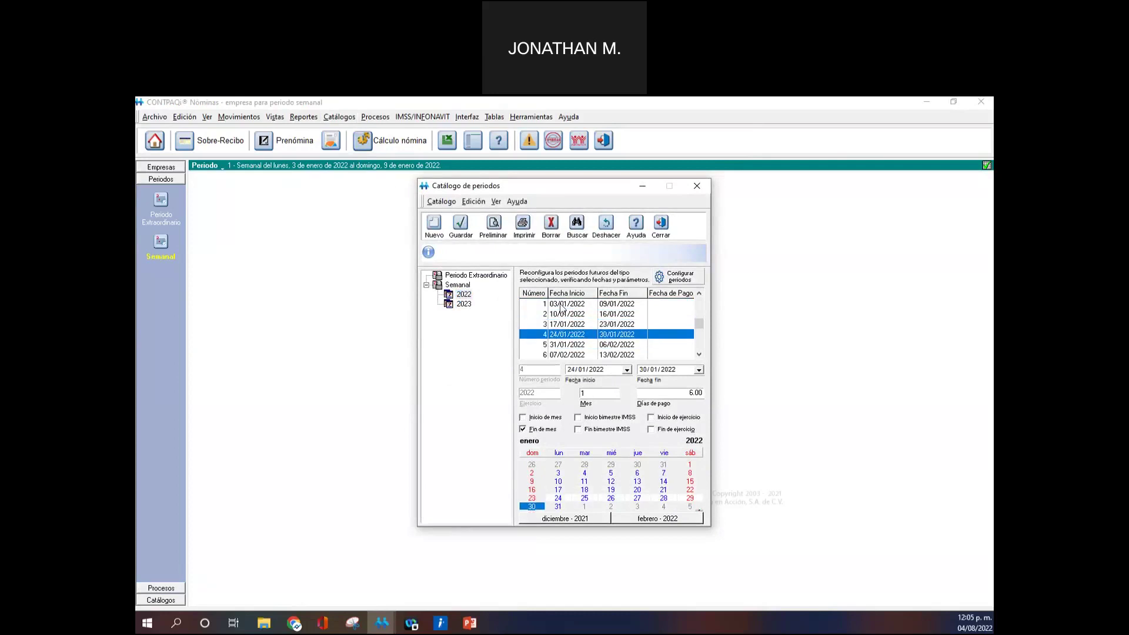
pyautogui.press('Down')
pyautogui.press('Down')
pyautogui.press('Down')
pyautogui.press('Down')
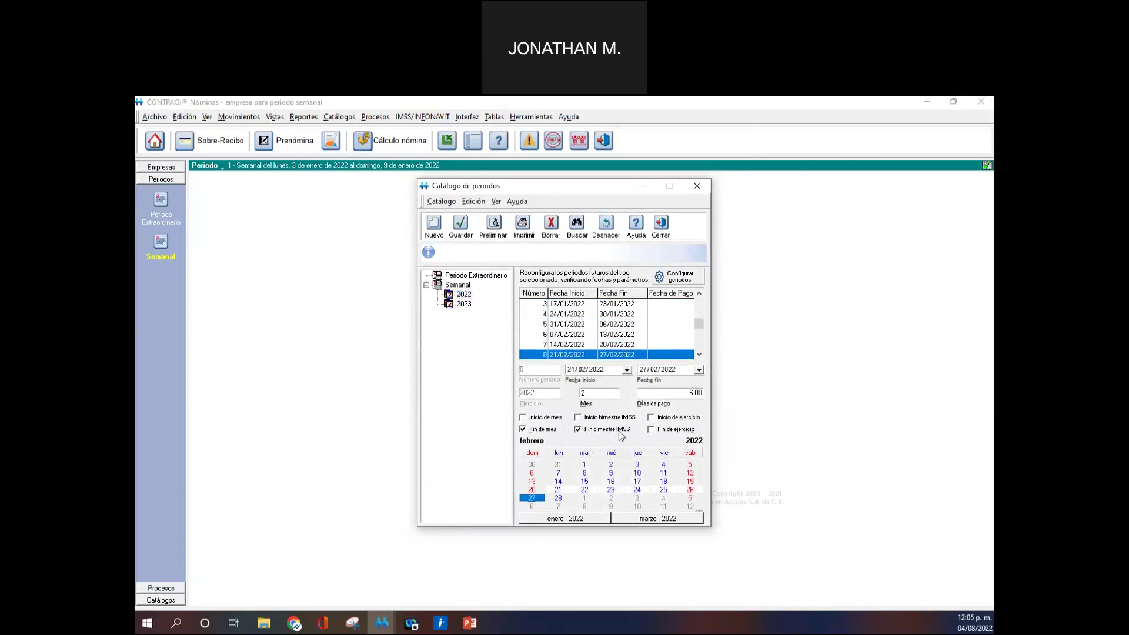
pyautogui.press('Down')
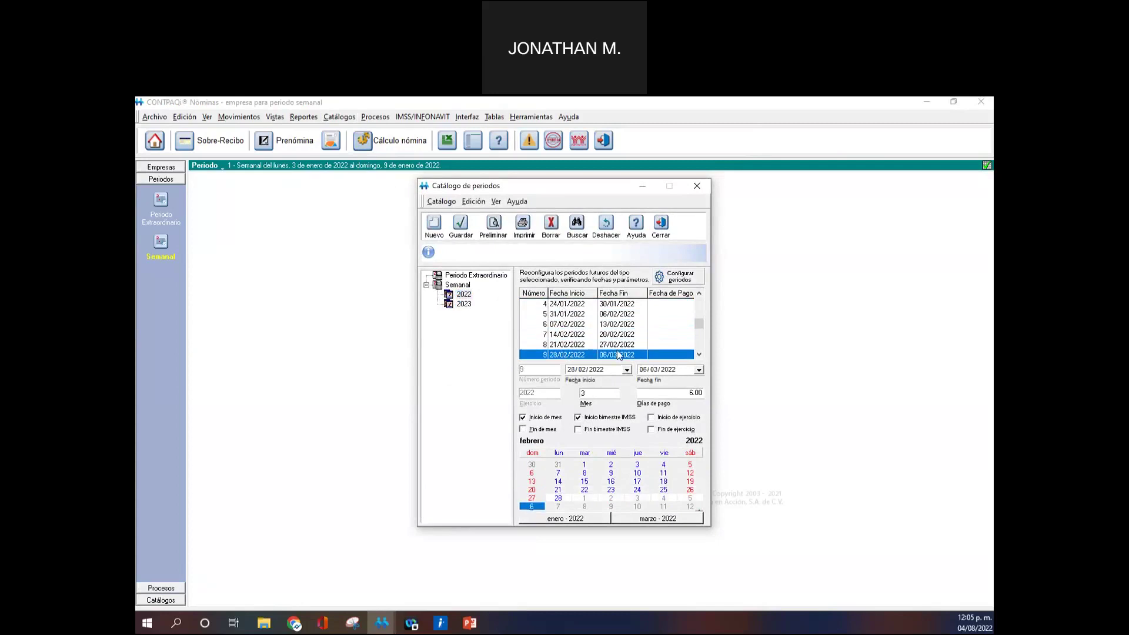
pyautogui.press('Down')
pyautogui.press('Down')
pyautogui.press('Down')
pyautogui.press('Down')
pyautogui.press('Down')
pyautogui.press('Down')
pyautogui.press('Down')
pyautogui.press('Down')
pyautogui.press('Down')
pyautogui.press('Down')
pyautogui.press('Down')
pyautogui.press('Down')
pyautogui.press('Down')
pyautogui.press('Down')
pyautogui.press('Down')
pyautogui.press('Down')
pyautogui.press('Down')
pyautogui.press('Down')
pyautogui.press('Down')
pyautogui.press('Down')
pyautogui.press('Down')
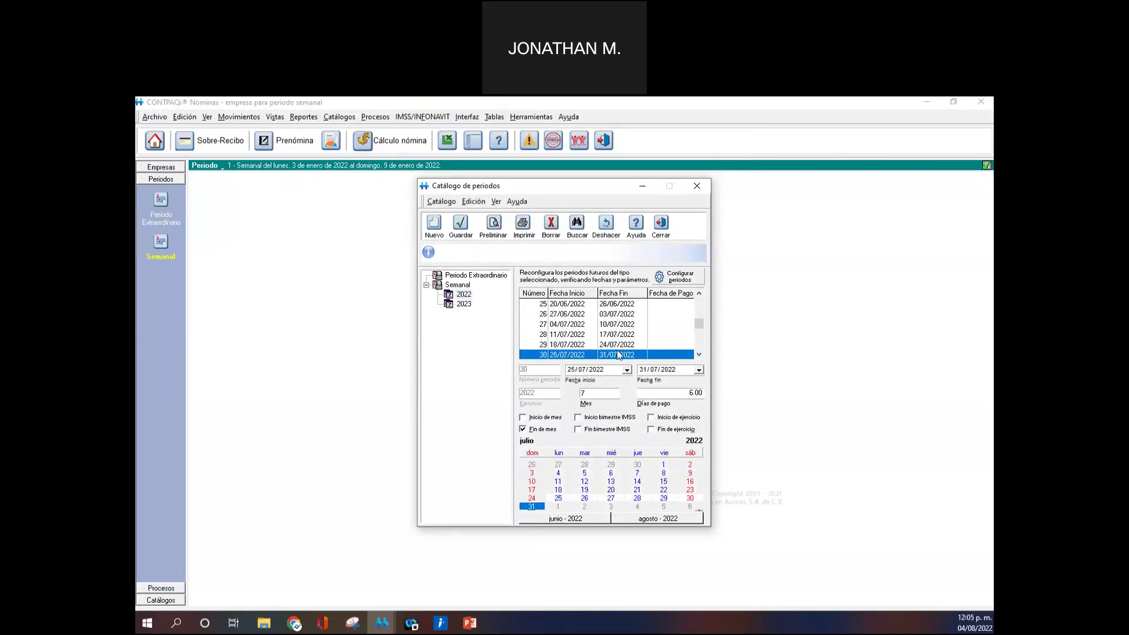
pyautogui.press('Up')
pyautogui.press('Up')
pyautogui.press('Home')
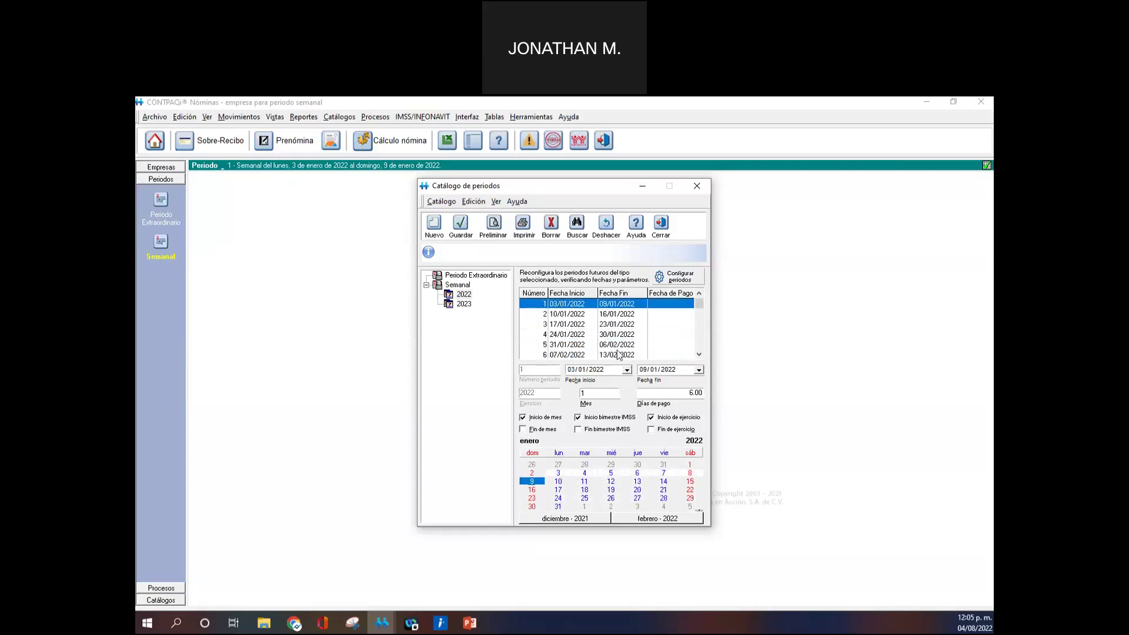
pyautogui.press('Down')
pyautogui.press('Down')
pyautogui.press('Down')
pyautogui.press('Down')
pyautogui.press('Down')
pyautogui.press('Down')
pyautogui.press('Down')
pyautogui.press('Down')
pyautogui.press('Down')
pyautogui.press('Down')
pyautogui.press('Down')
pyautogui.press('Down')
pyautogui.press('Down')
pyautogui.press('Down')
pyautogui.press('Down')
pyautogui.press('Down')
pyautogui.press('Down')
pyautogui.press('Down')
pyautogui.press('Down')
pyautogui.press('Down')
pyautogui.press('Down')
pyautogui.press('Down')
pyautogui.press('Down')
pyautogui.press('Down')
pyautogui.press('Down')
pyautogui.press('Down')
pyautogui.press('Down')
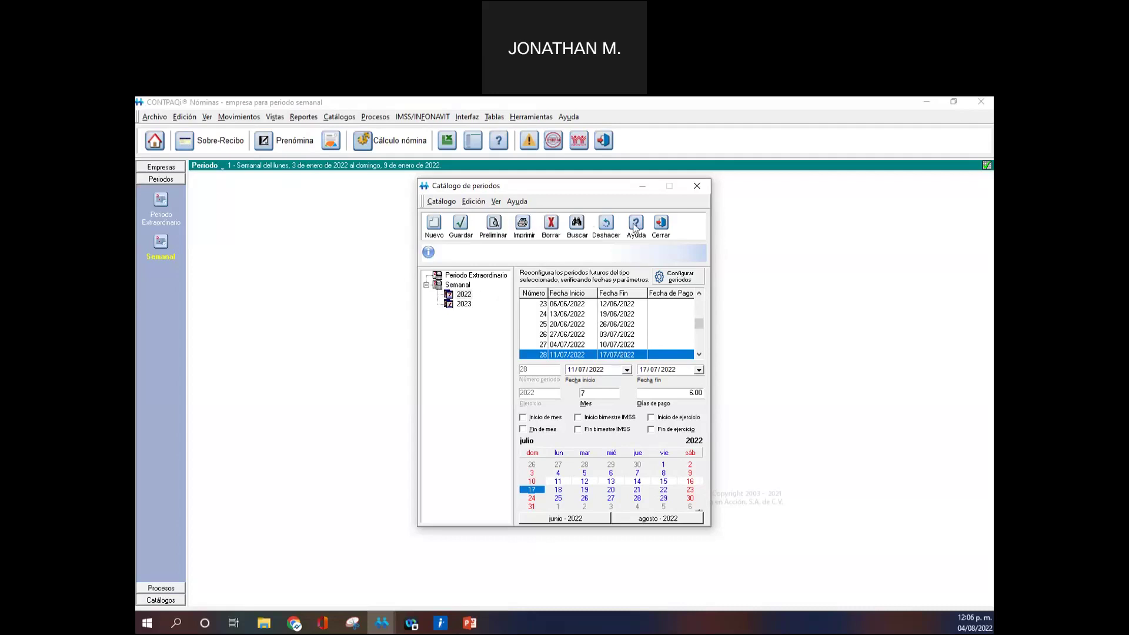
pyautogui.click(661, 225)
pyautogui.click(305, 118)
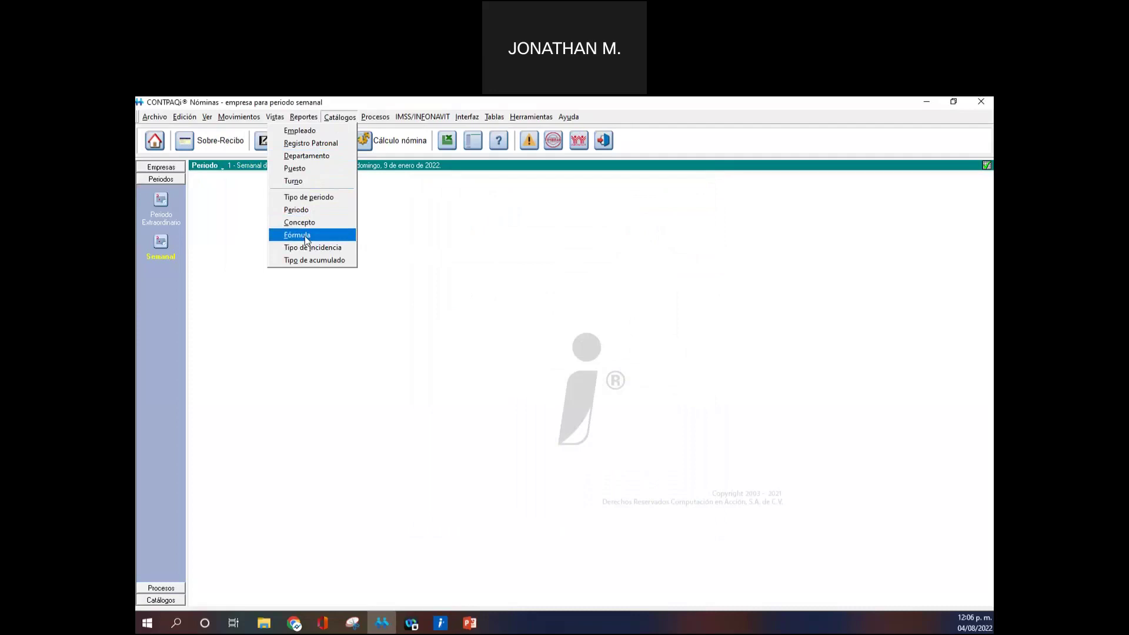
# View the Semanal period type's settings, then close the catalogue without saving a new type
pyautogui.click(315, 200)
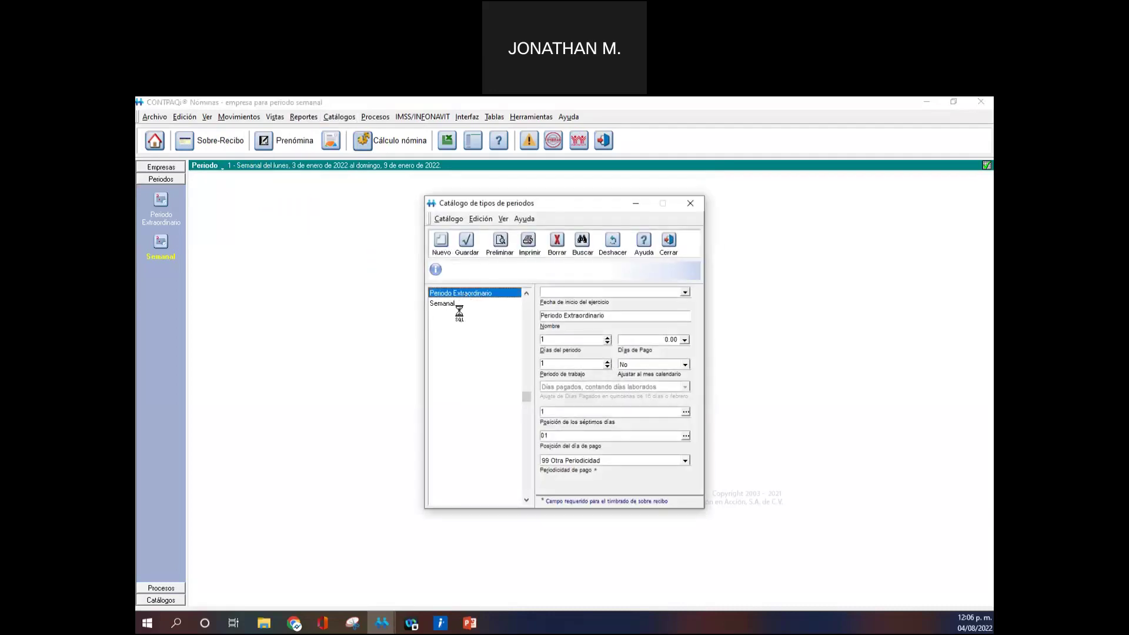
pyautogui.click(456, 305)
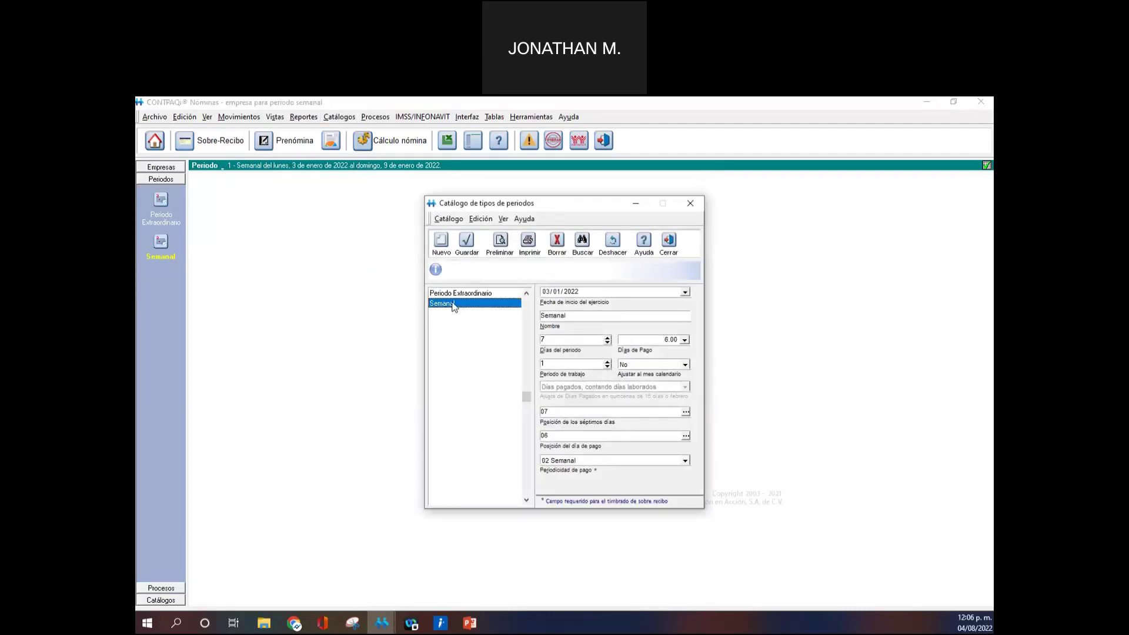
pyautogui.click(441, 241)
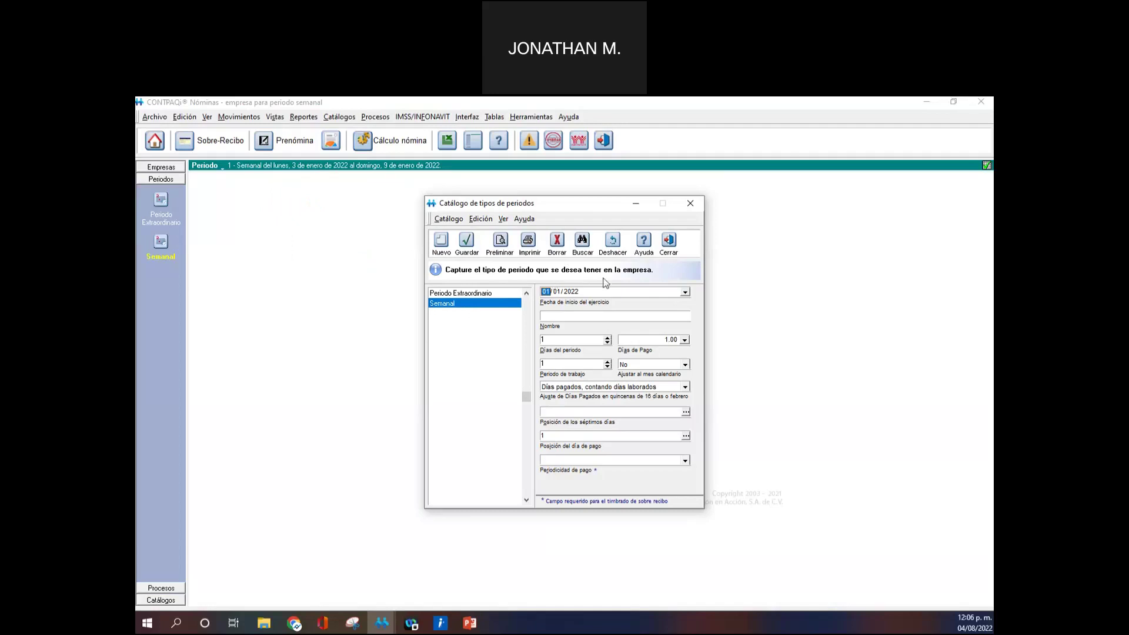
pyautogui.click(674, 251)
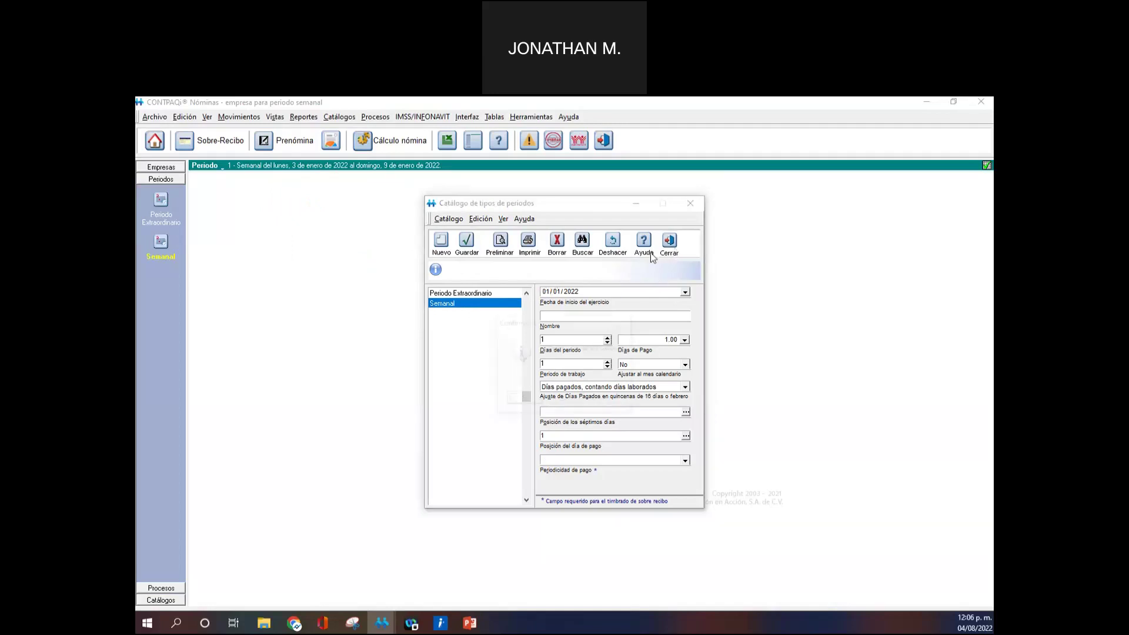
pyautogui.click(563, 398)
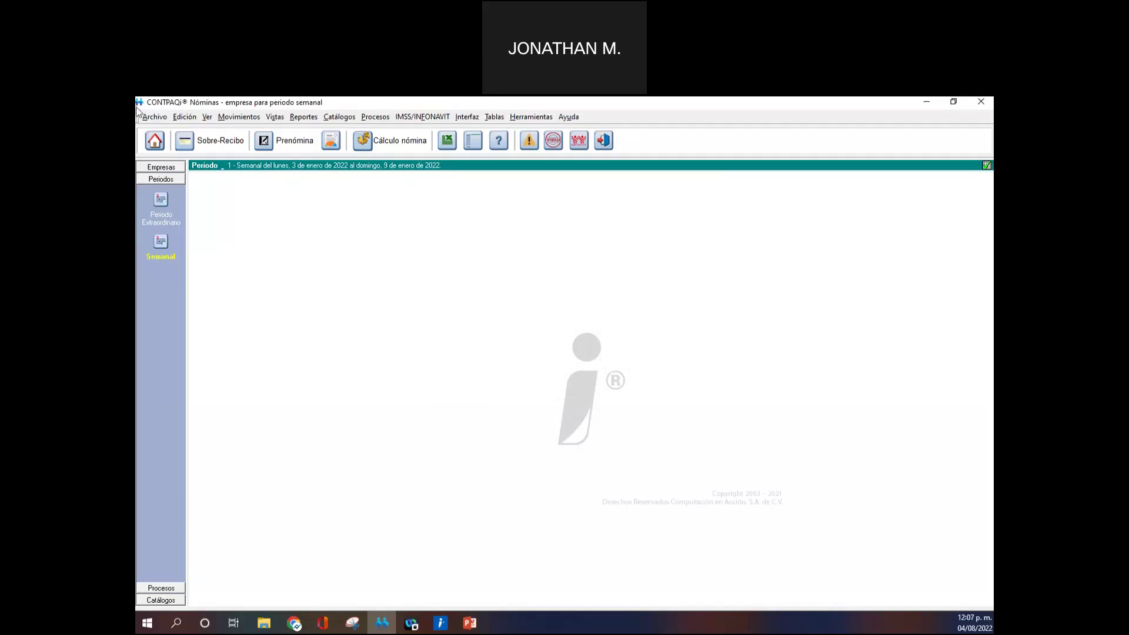
# Close the current company and open ERRORES COMUNES EN NOMINAS from the company list
pyautogui.click(155, 116)
pyautogui.click(159, 156)
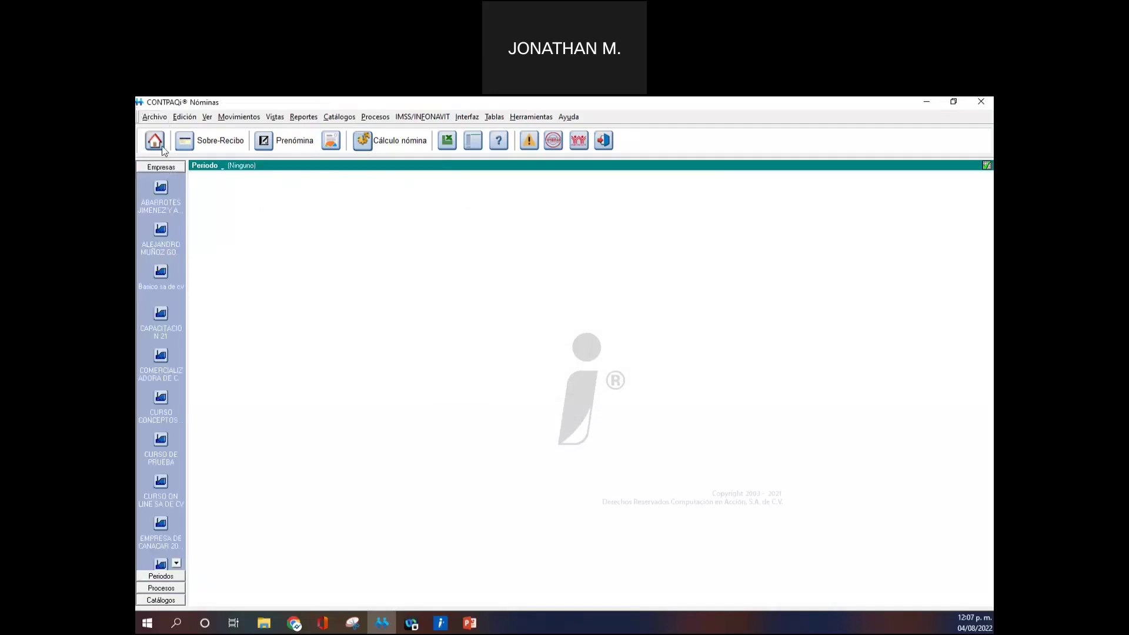
pyautogui.click(522, 387)
pyautogui.press('Down')
pyautogui.press('Down')
pyautogui.press('Down')
pyautogui.press('Down')
pyautogui.press('Down')
pyautogui.press('Down')
pyautogui.press('Down')
pyautogui.press('Down')
pyautogui.press('Down')
pyautogui.press('Down')
pyautogui.press('Down')
pyautogui.press('Down')
pyautogui.press('Down')
pyautogui.press('Down')
pyautogui.press('Down')
pyautogui.press('Down')
pyautogui.press('Down')
pyautogui.press('Down')
pyautogui.press('Down')
pyautogui.press('Down')
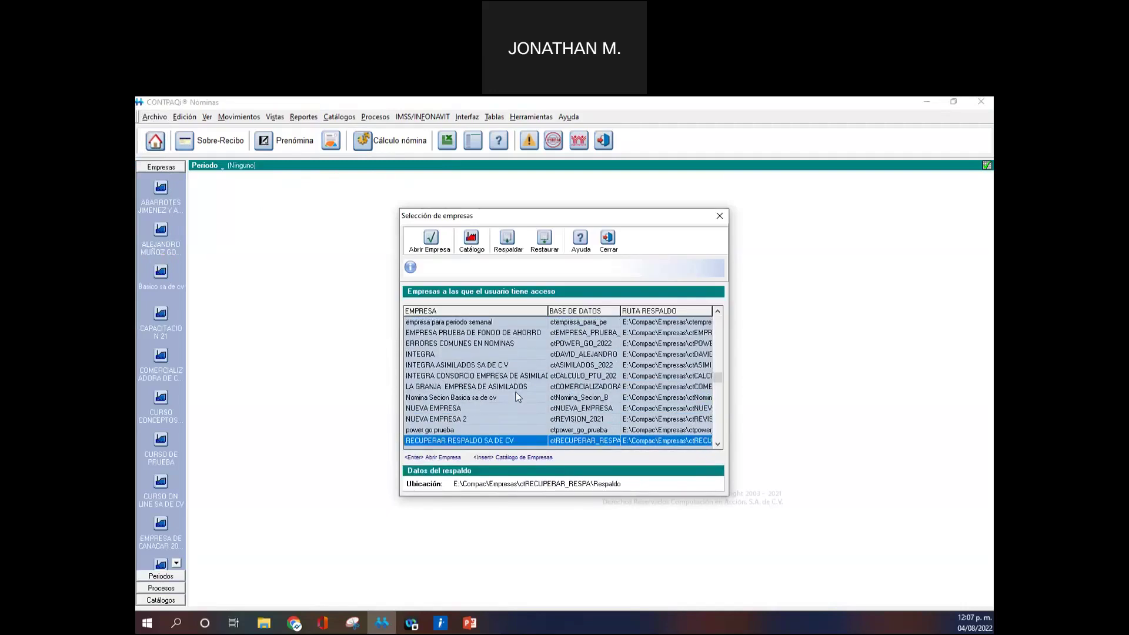
pyautogui.press('Down')
pyautogui.press('Down')
pyautogui.press('Up')
pyautogui.press('Up')
pyautogui.press('Up')
pyautogui.press('Up')
pyautogui.press('Up')
pyautogui.press('Up')
pyautogui.press('Up')
pyautogui.press('Up')
pyautogui.press('Up')
pyautogui.press('Up')
pyautogui.press('Up')
pyautogui.press('Up')
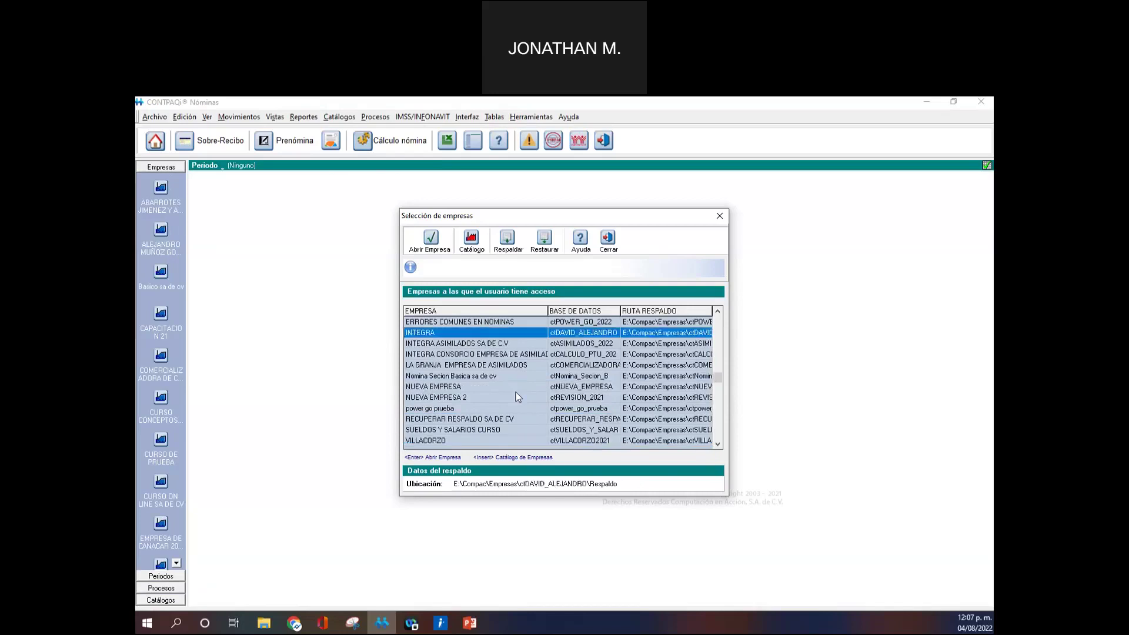
pyautogui.doubleClick(480, 335)
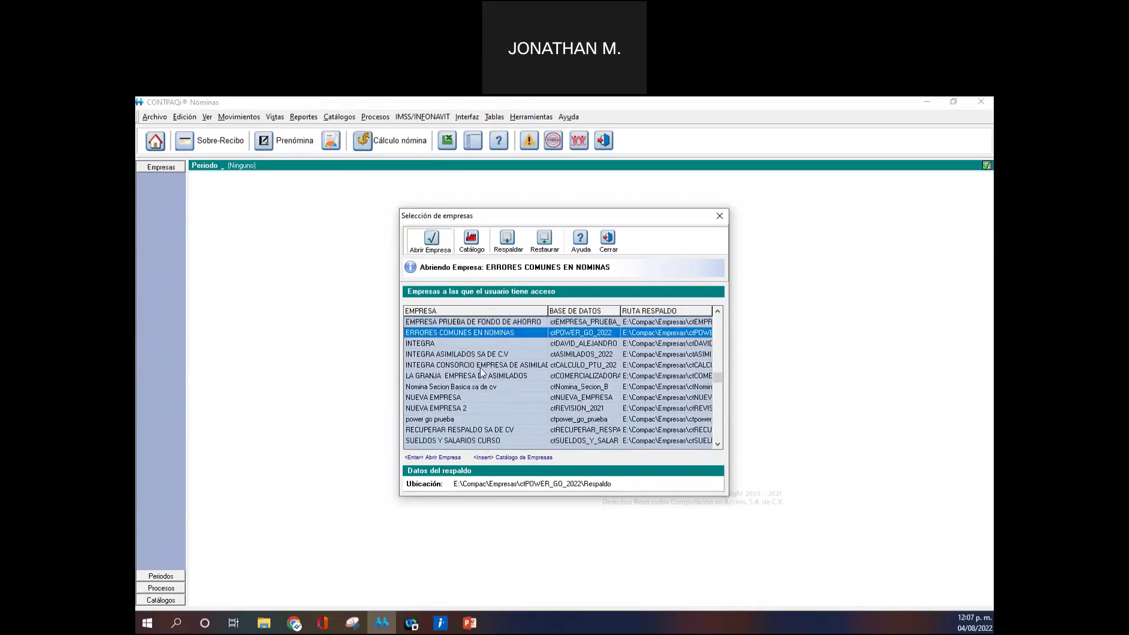
pyautogui.click(469, 624)
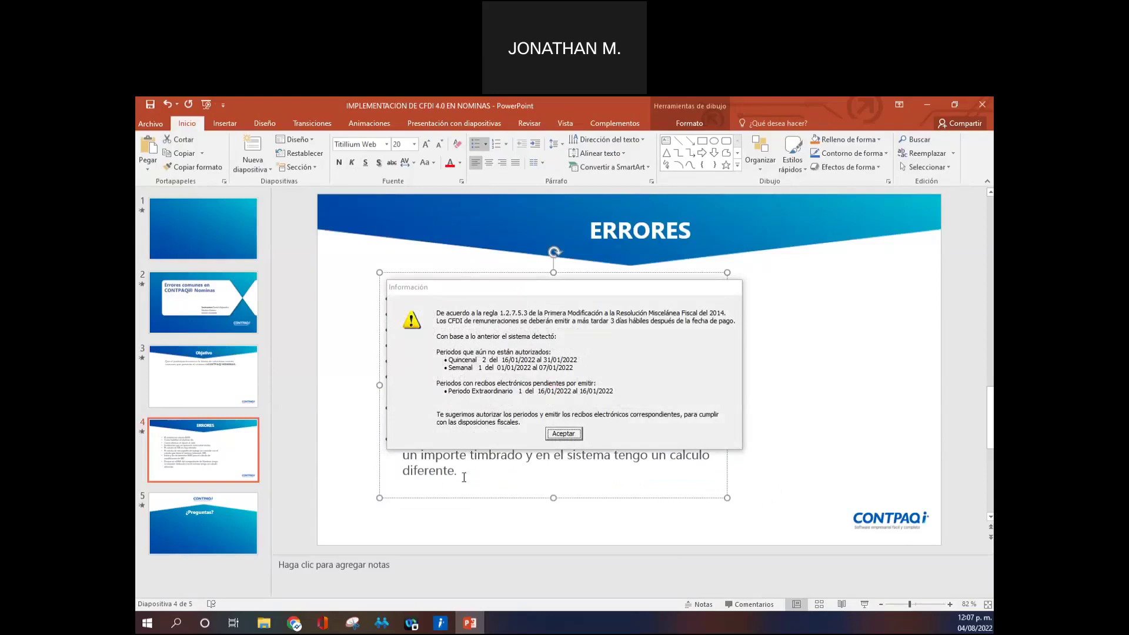
# Dismiss the unstamped-periods notice and open the Quincenal period type, period 2
pyautogui.click(579, 432)
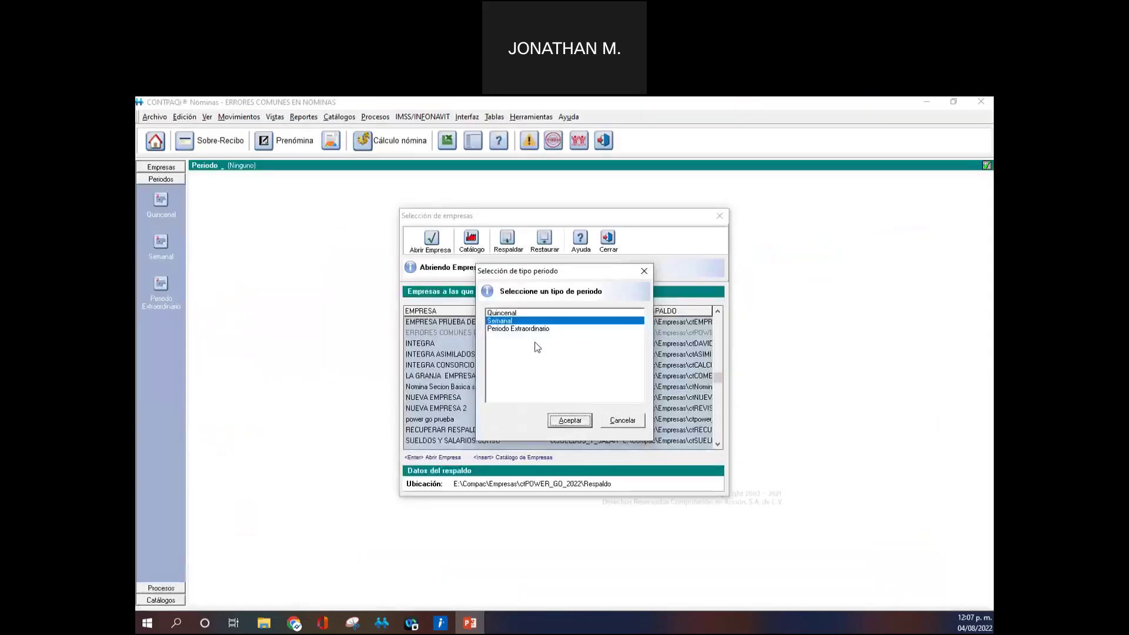
pyautogui.click(515, 322)
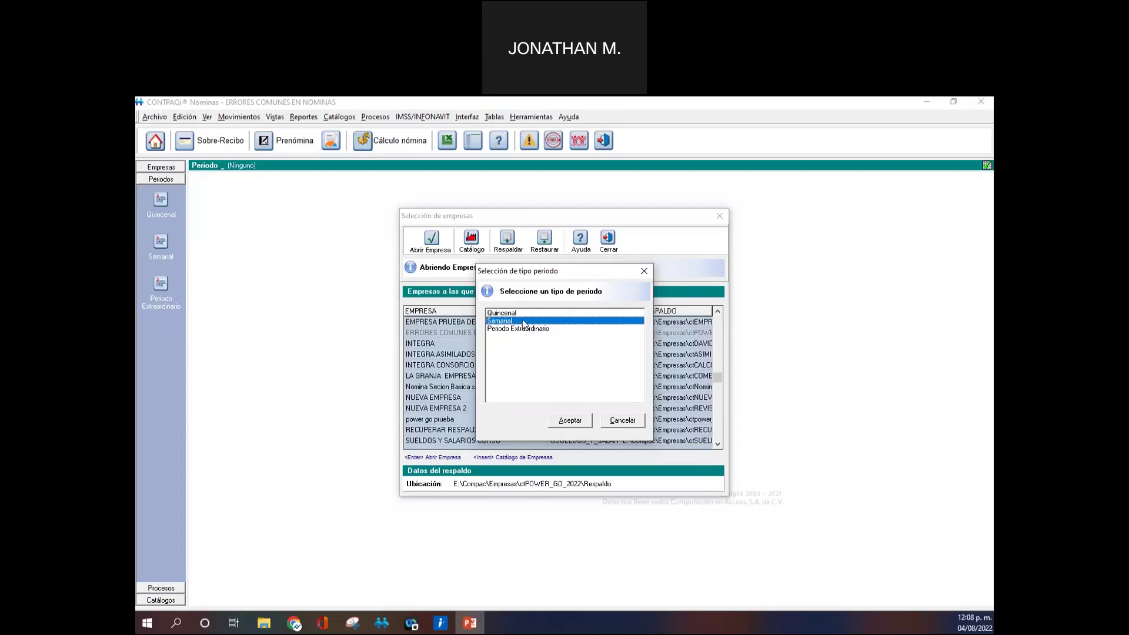
pyautogui.click(522, 313)
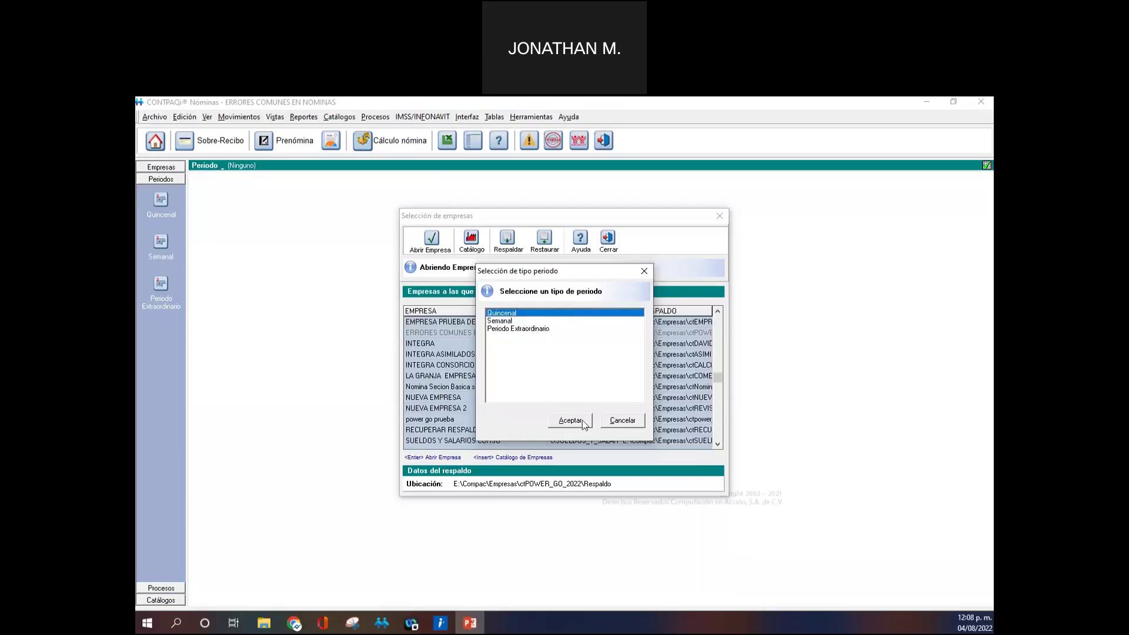
pyautogui.click(582, 424)
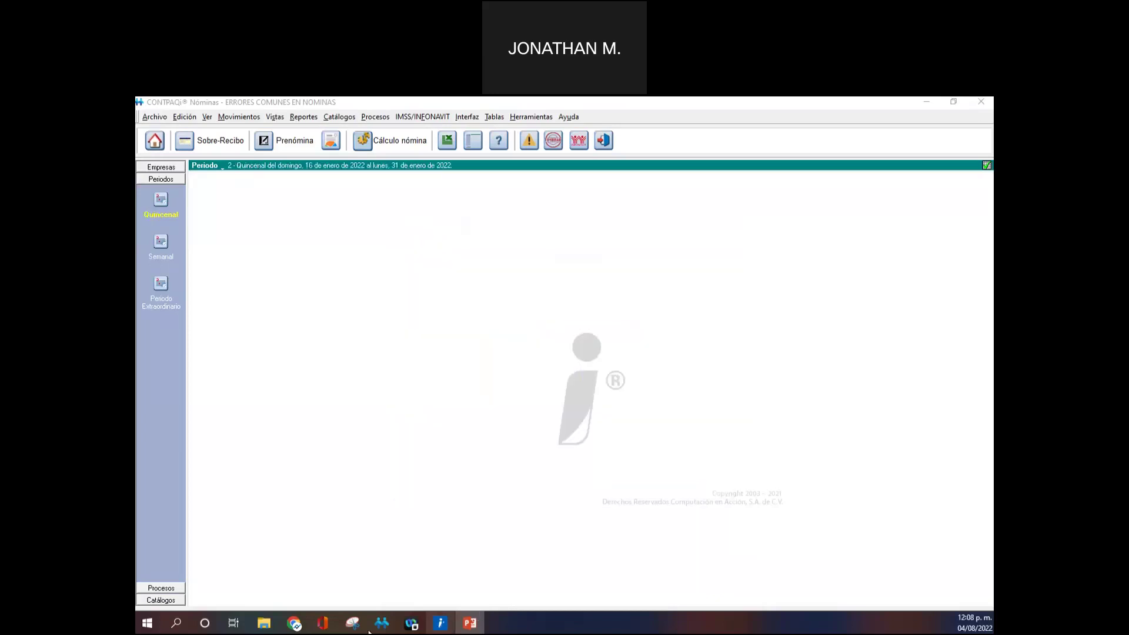
pyautogui.click(470, 623)
pyautogui.moveTo(458, 471); pyautogui.dragTo(399, 437)
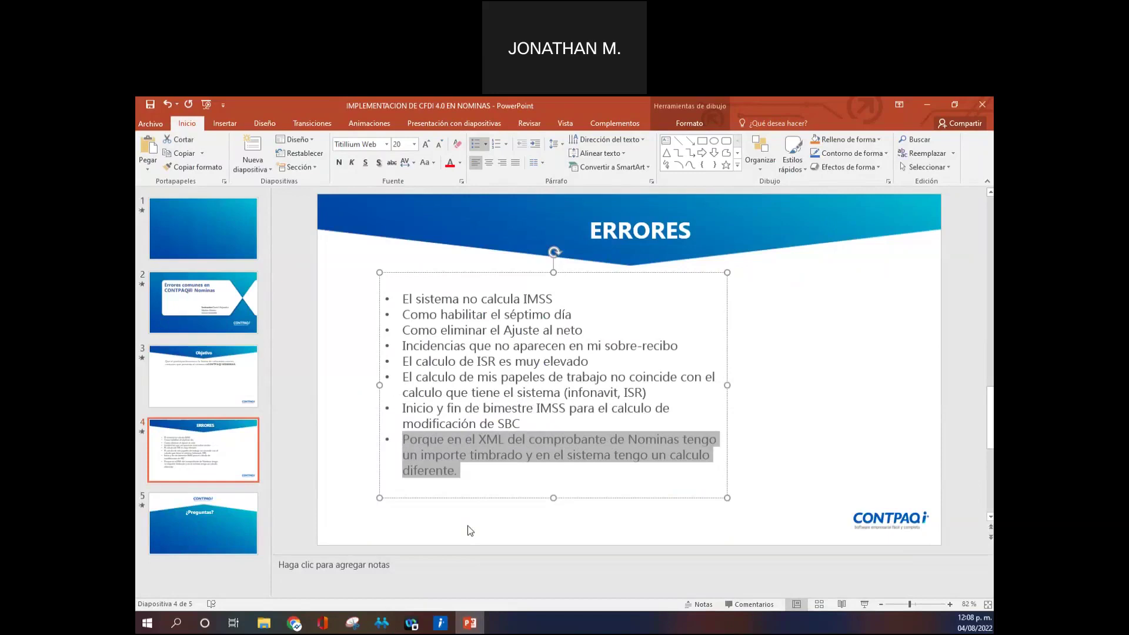
pyautogui.click(382, 623)
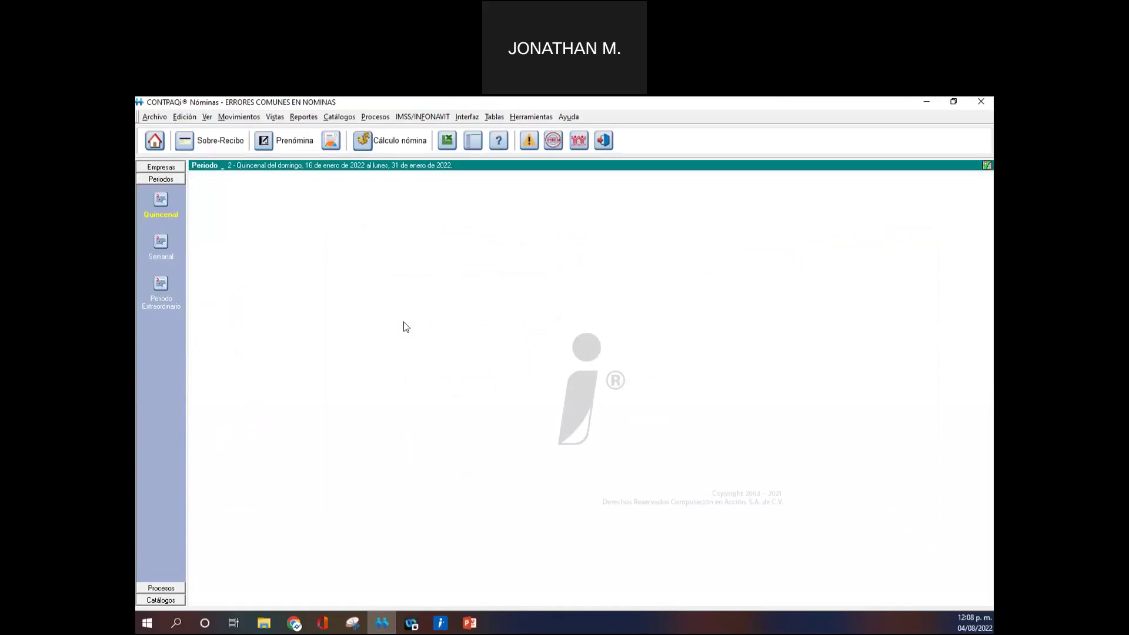
# Open the period 2 pre-payroll grid and review employee 001's pay receipt before closing it
pyautogui.click(275, 140)
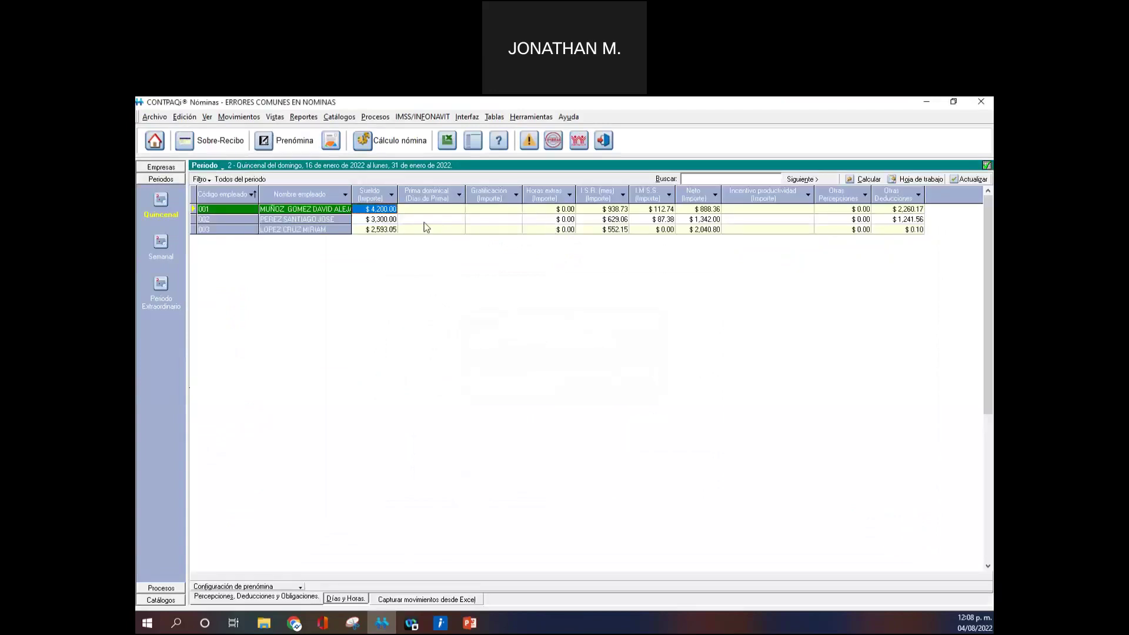
pyautogui.rightClick(351, 215)
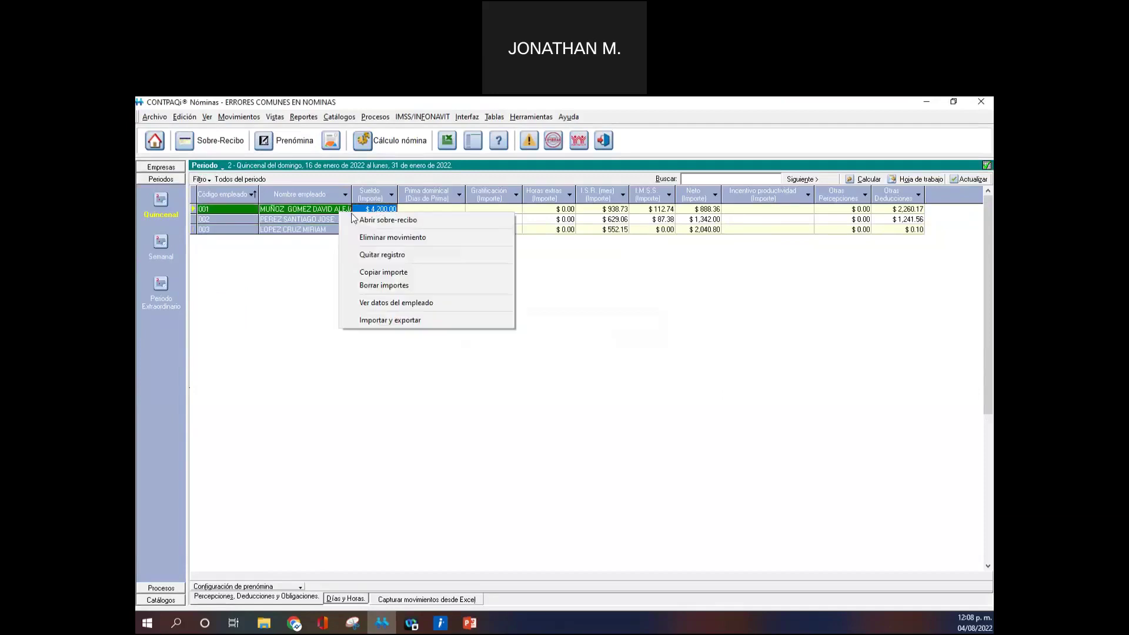
pyautogui.click(369, 221)
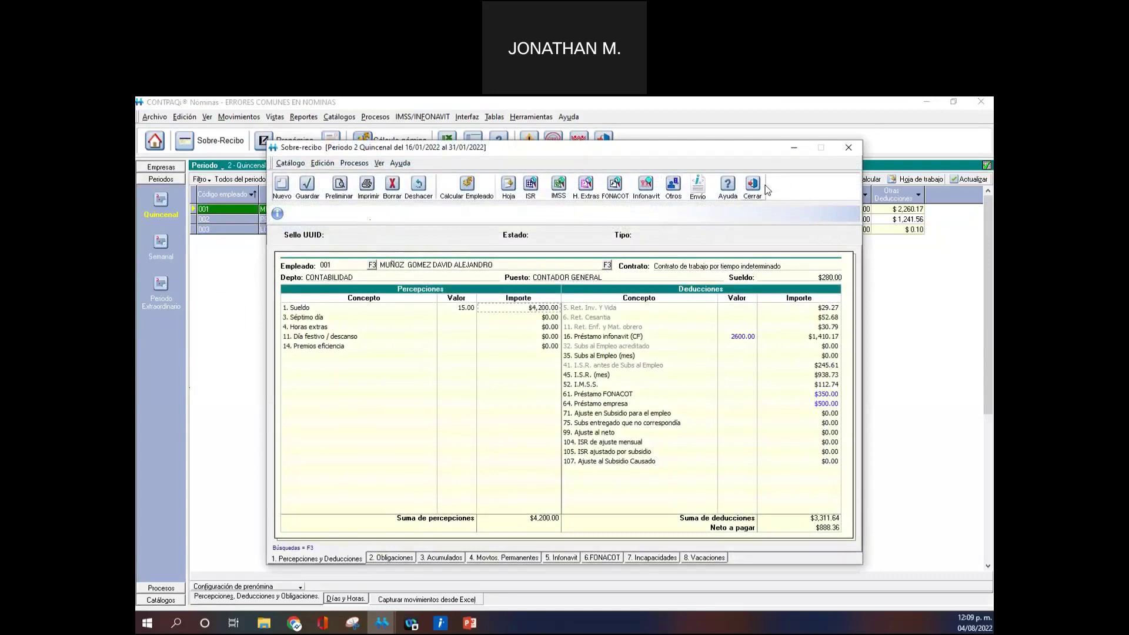
pyautogui.click(763, 188)
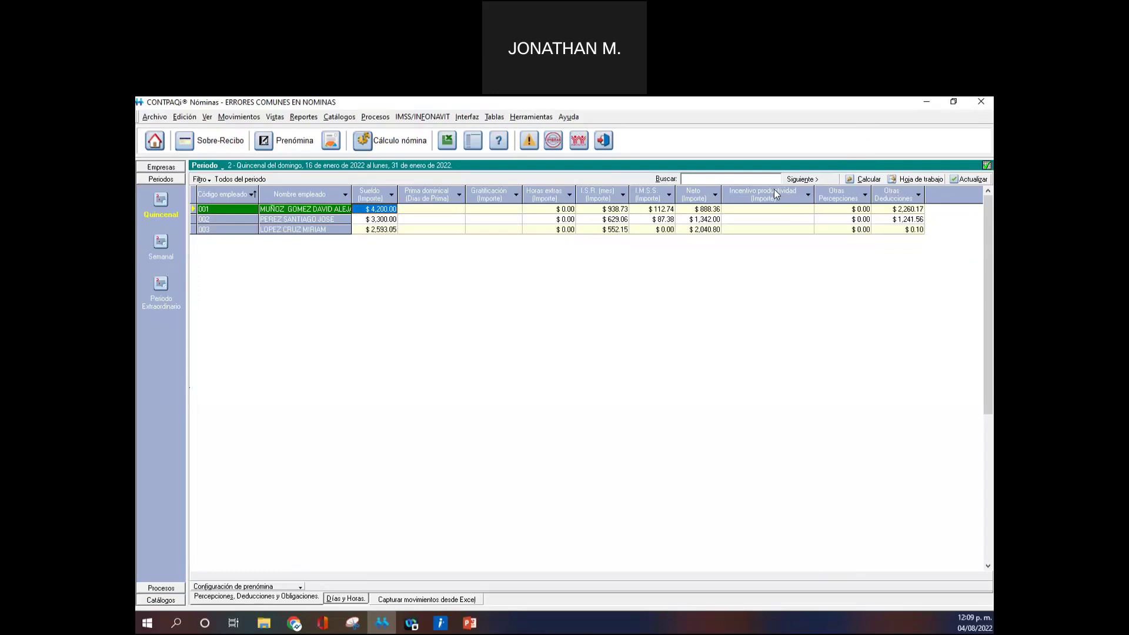
# On employee 001's receipt, add concept 12 Gratificación for 500
pyautogui.rightClick(341, 211)
pyautogui.click(365, 218)
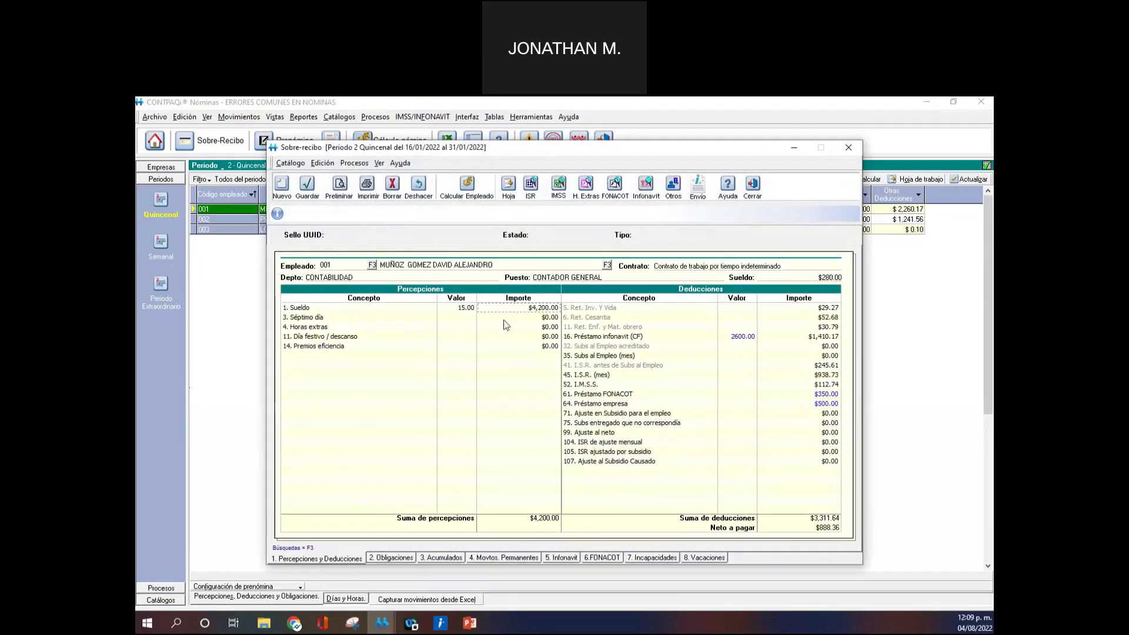
pyautogui.click(494, 319)
pyautogui.click(510, 310)
pyautogui.click(381, 358)
pyautogui.write('12')
pyautogui.press('Return')
pyautogui.write('500')
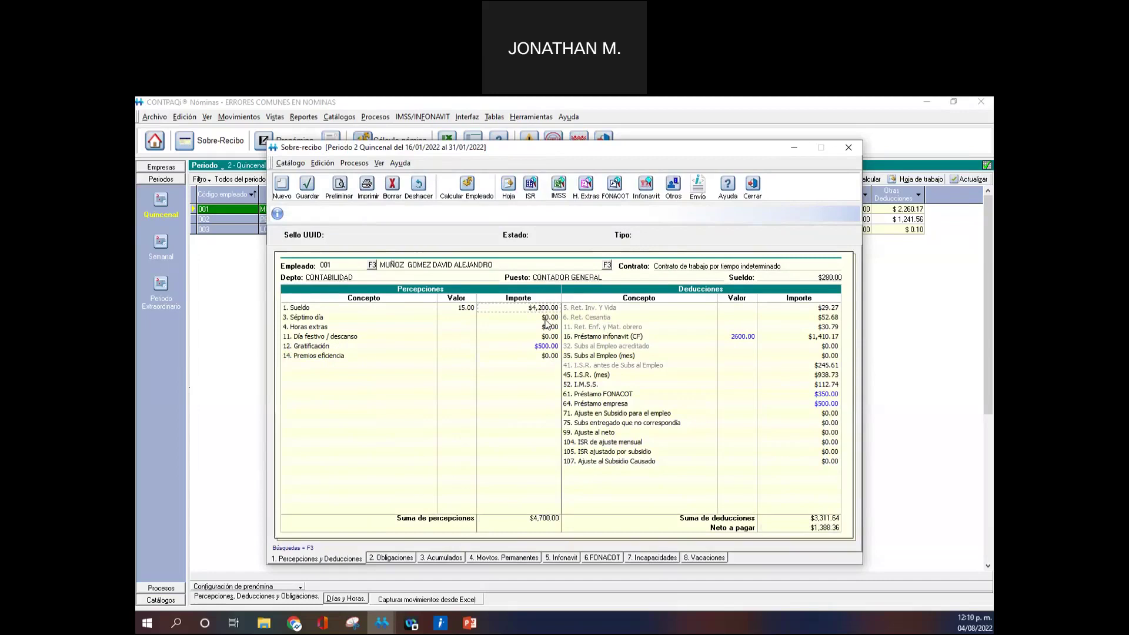
# Change the Sueldo amount to 4100 and open its detailed tax breakdown
pyautogui.write('4100')
pyautogui.press('Return')
pyautogui.doubleClick(550, 309)
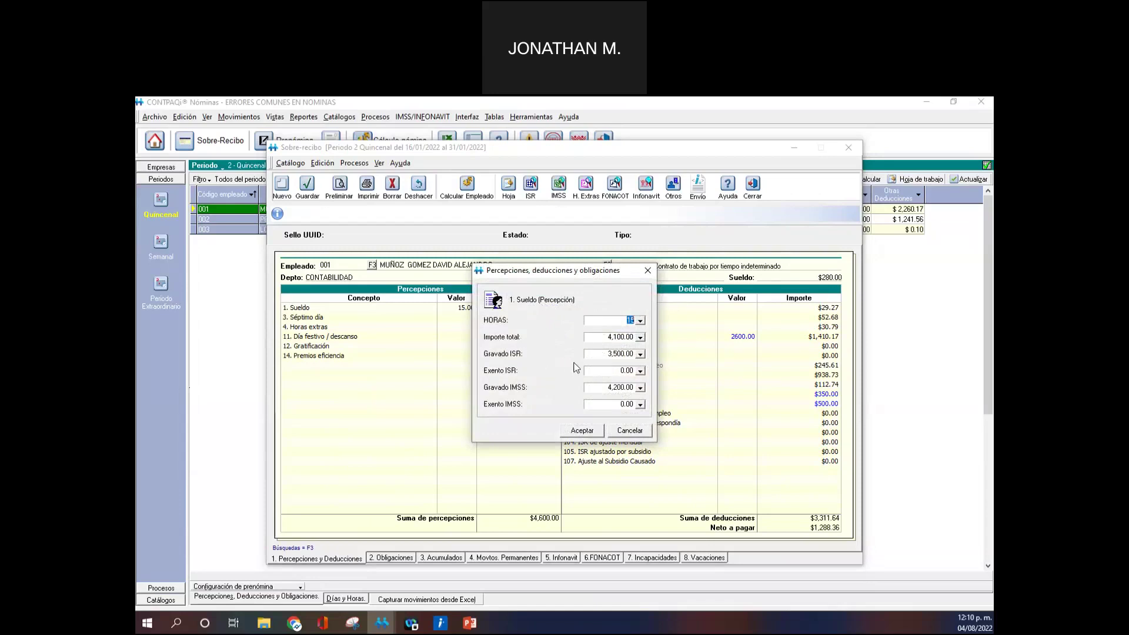
# Confirm the Sueldo total of 4,100.00 and its Gravado ISR amount, then close the breakdown and receipt
pyautogui.click(594, 355)
pyautogui.press('Tab')
pyautogui.click(601, 339)
pyautogui.click(615, 338)
pyautogui.press('Tab')
pyautogui.press('Tab')
pyautogui.click(611, 355)
pyautogui.click(607, 337)
pyautogui.click(647, 270)
pyautogui.click(751, 186)
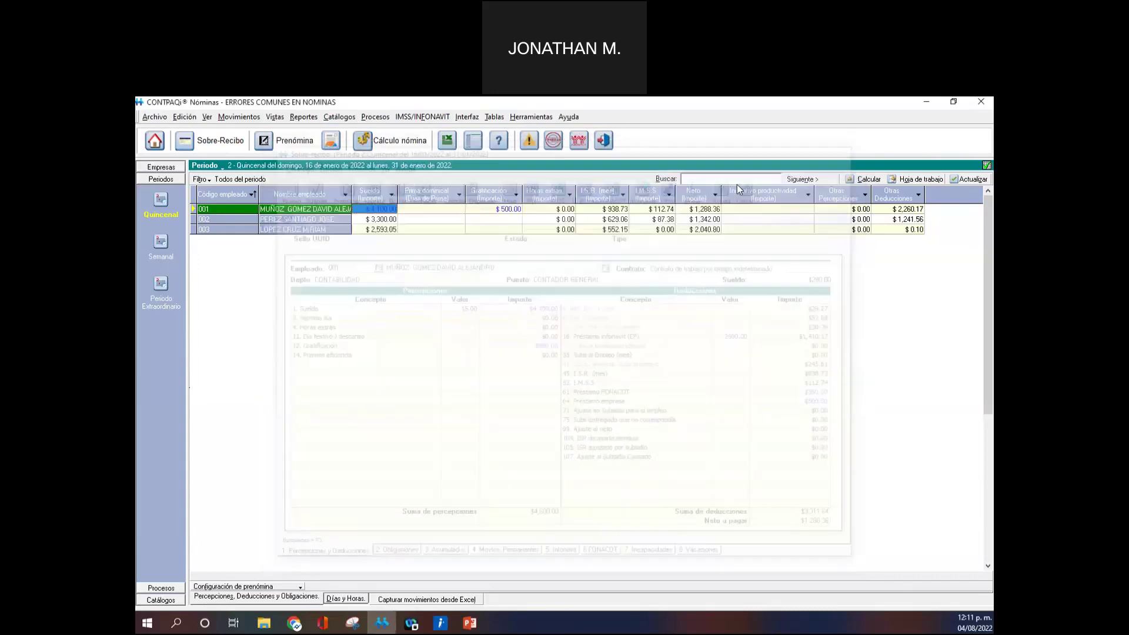
# View the About CONTPAQi Nóminas version and license information, close it, and browse the Catálogos menu
pyautogui.click(568, 117)
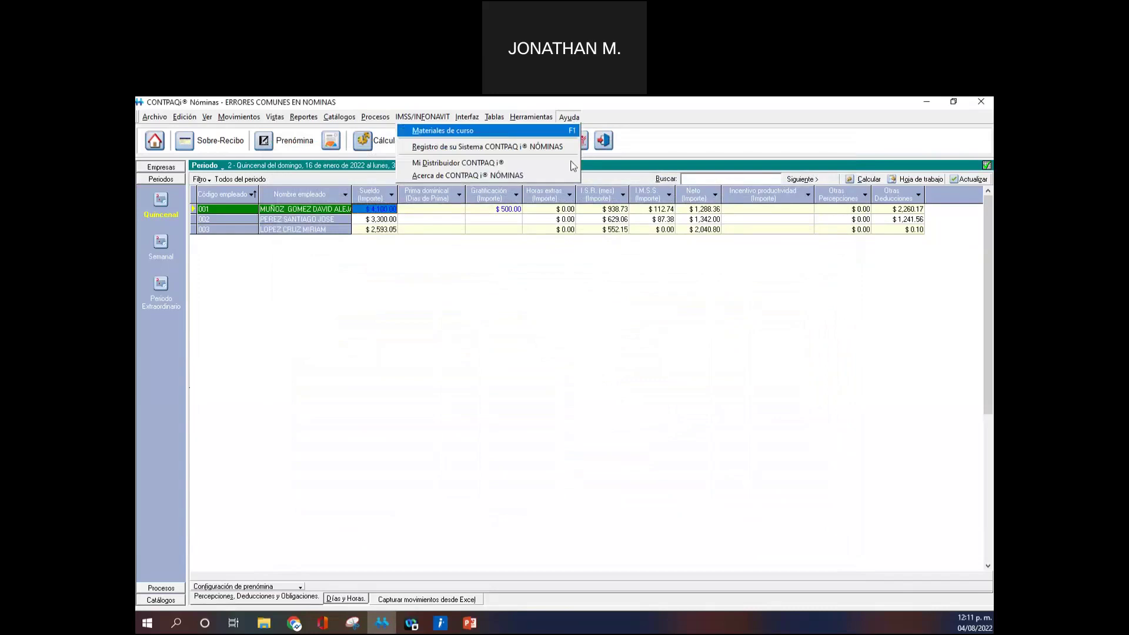
pyautogui.click(519, 173)
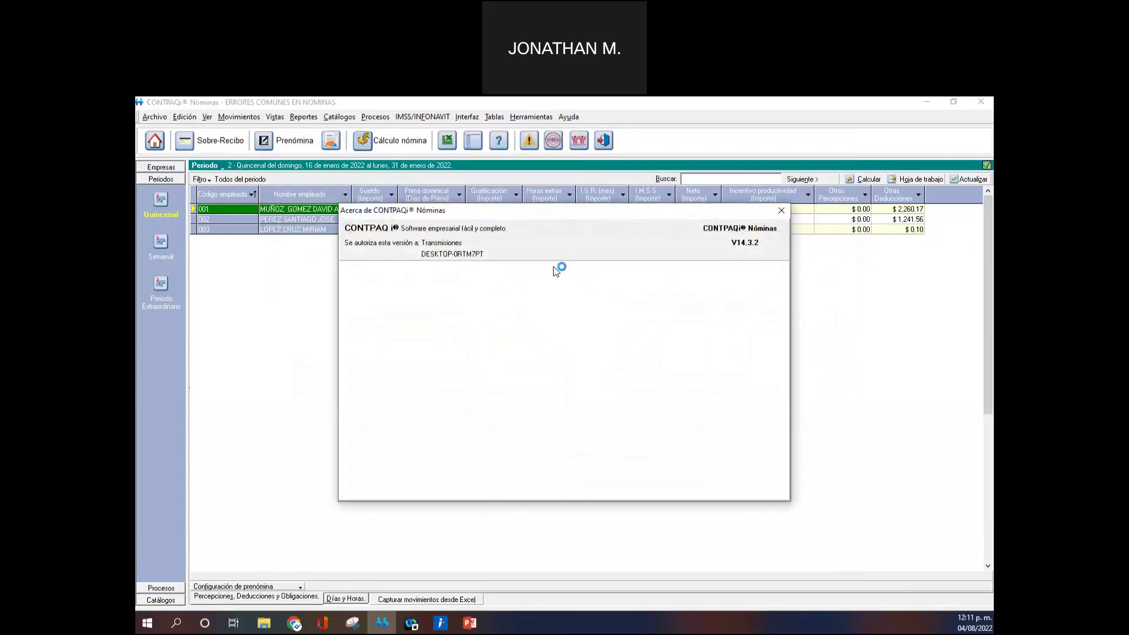
pyautogui.click(781, 210)
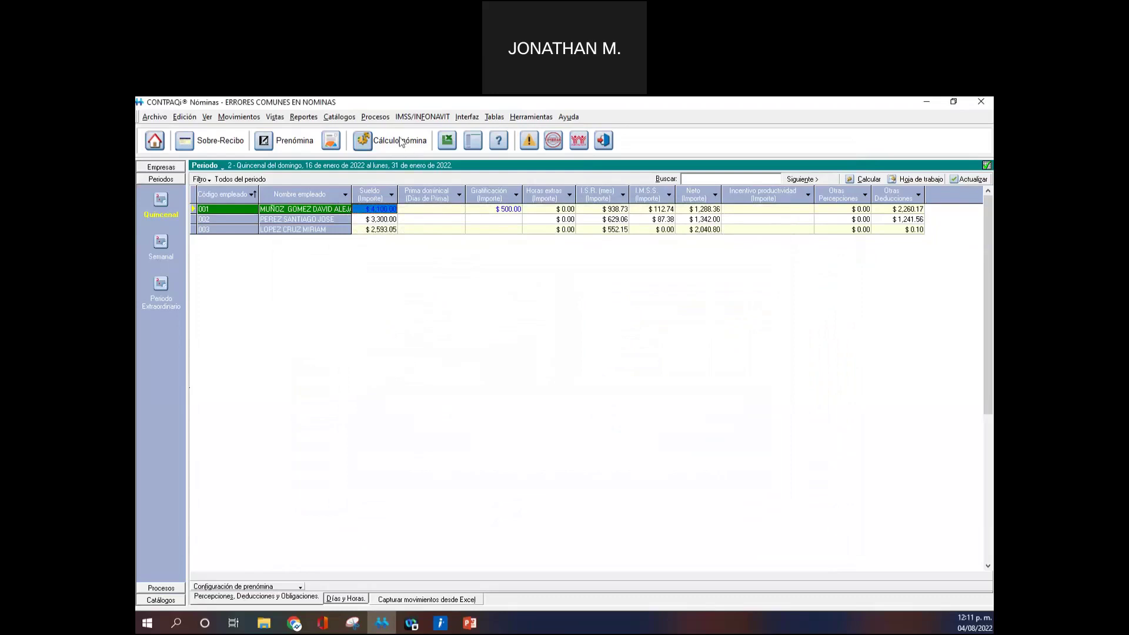
pyautogui.click(339, 117)
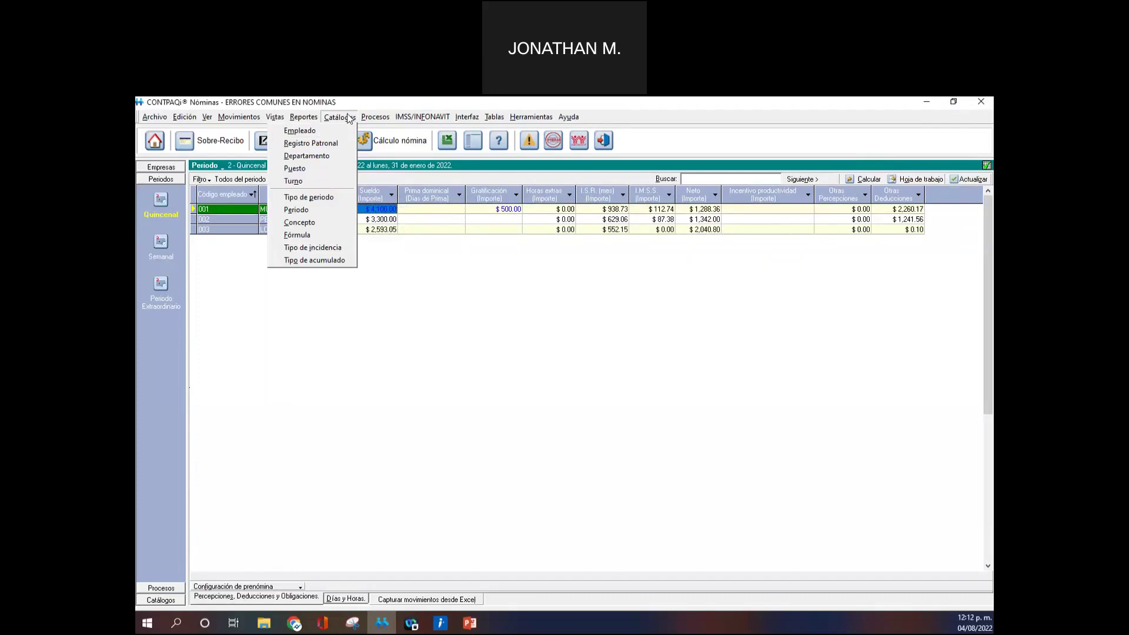
# Recalculate the period 2 payroll for all employees with Cálculo de nómina
pyautogui.moveTo(371, 118)
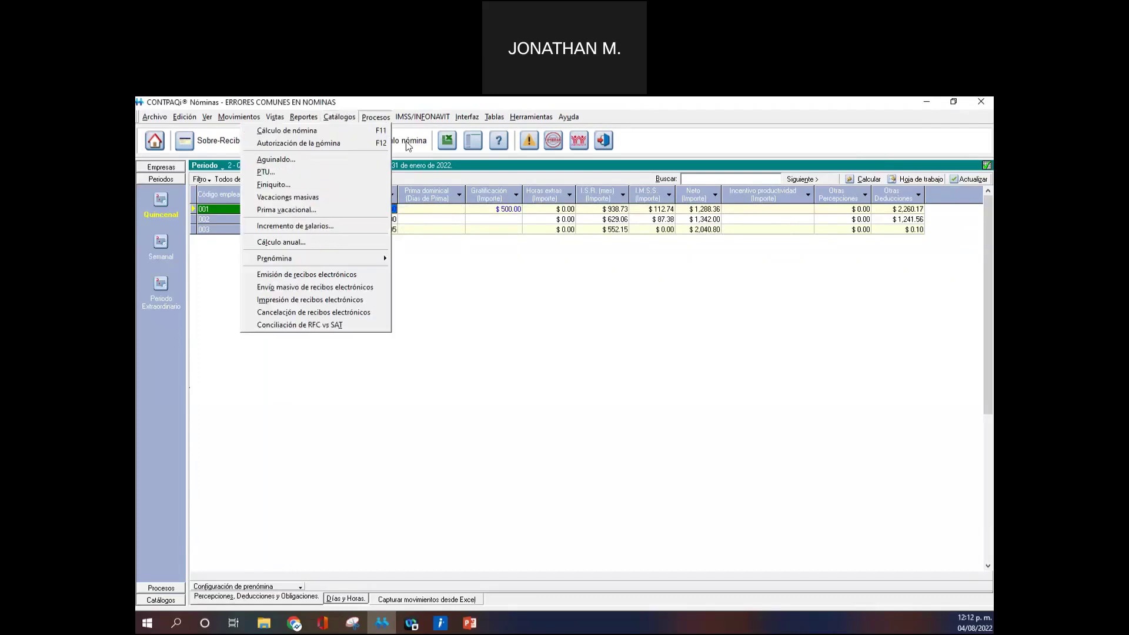
pyautogui.click(408, 141)
pyautogui.click(491, 294)
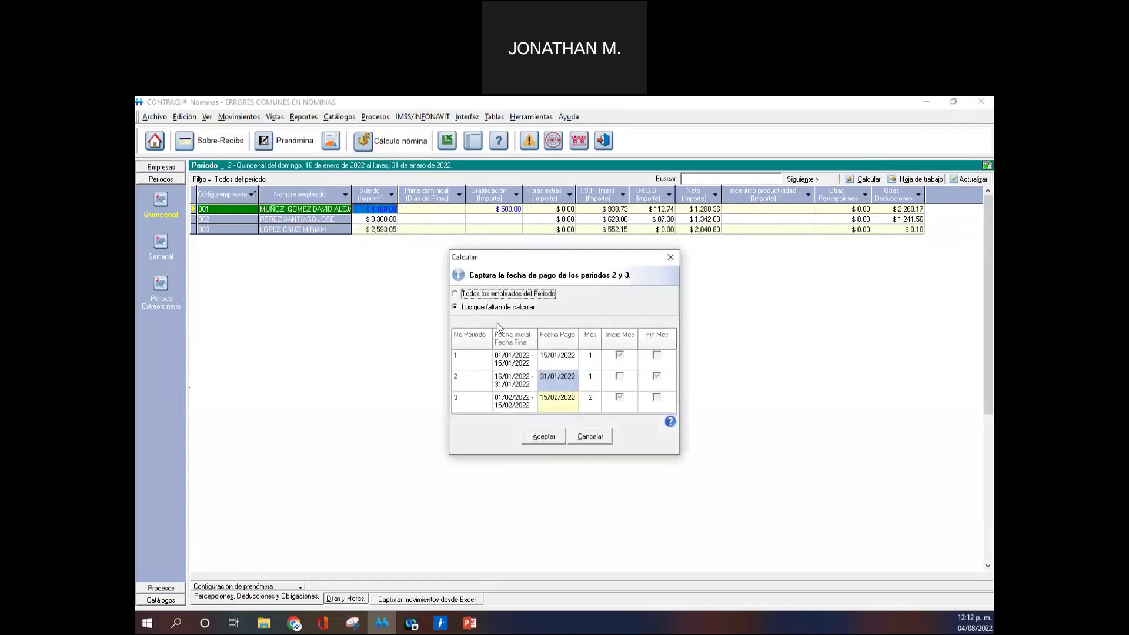
pyautogui.click(547, 438)
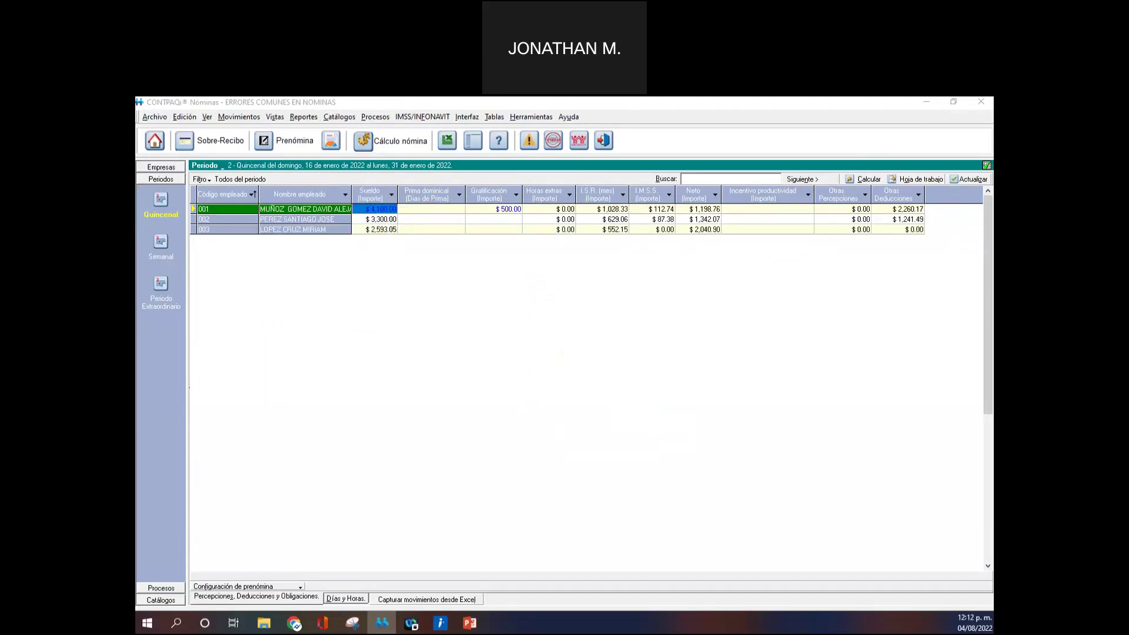
# Inspect employee 001's Sueldo breakdown on their Sobre-Recibo, then close the receipt
pyautogui.rightClick(332, 212)
pyautogui.click(379, 232)
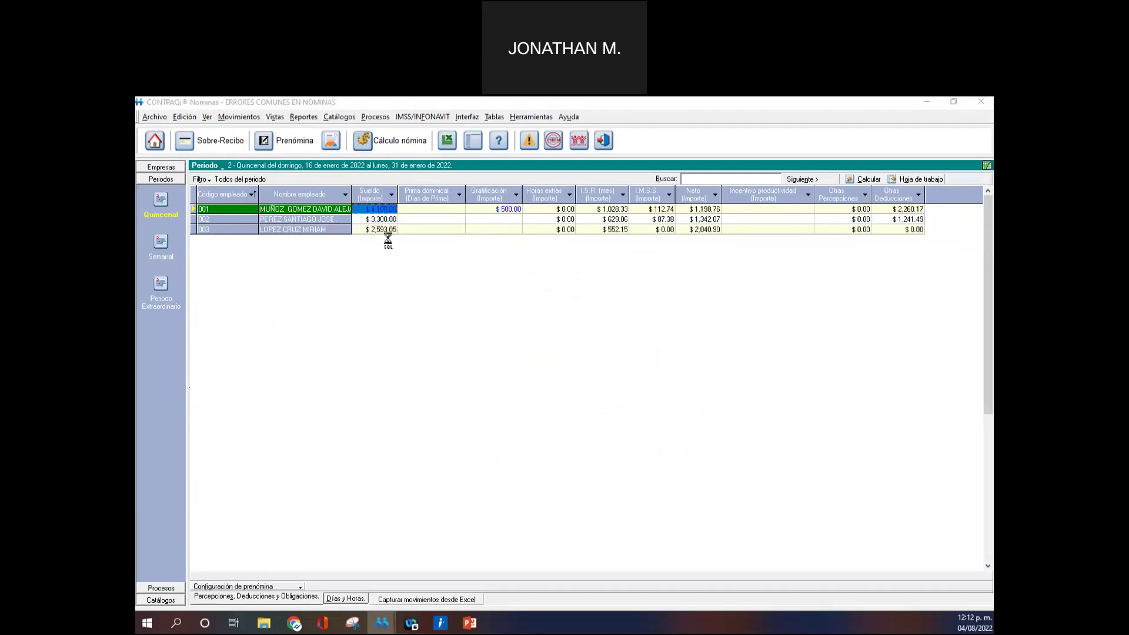
pyautogui.doubleClick(520, 312)
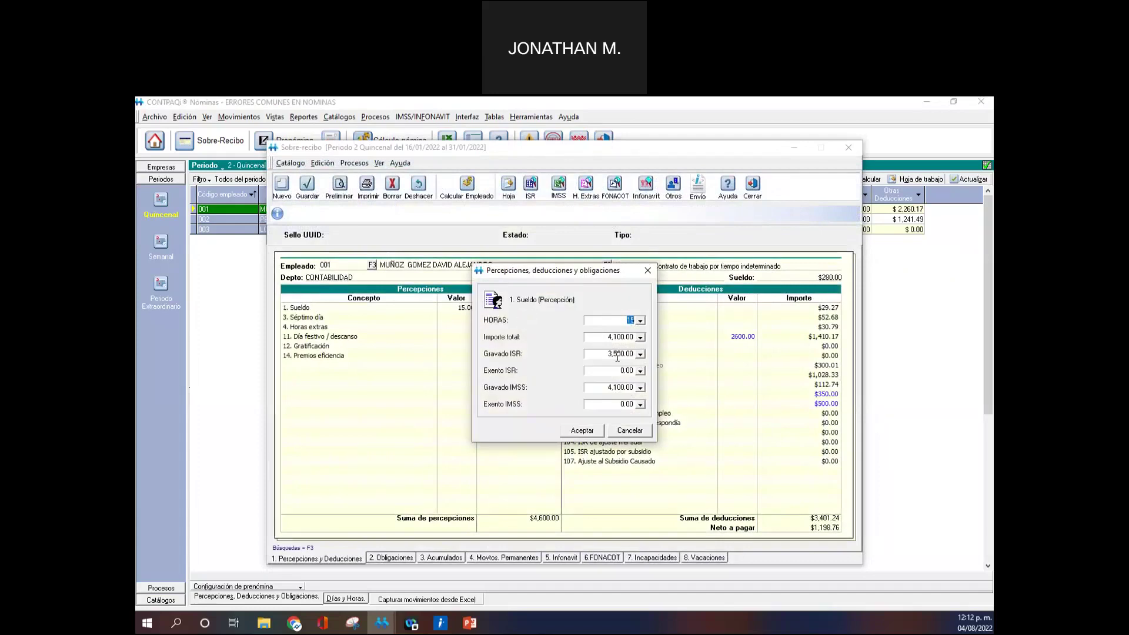
pyautogui.click(647, 270)
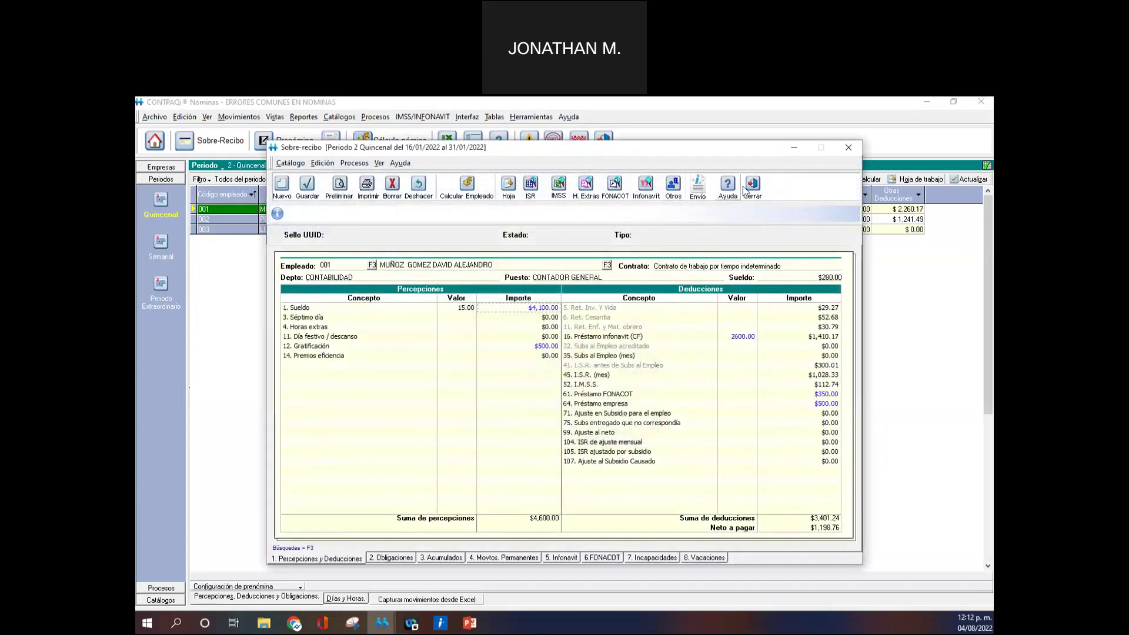
pyautogui.click(751, 186)
# Run Autorización de la nómina for period 2, confirming with Sí and continuing past the mismatch warning
pyautogui.click(372, 117)
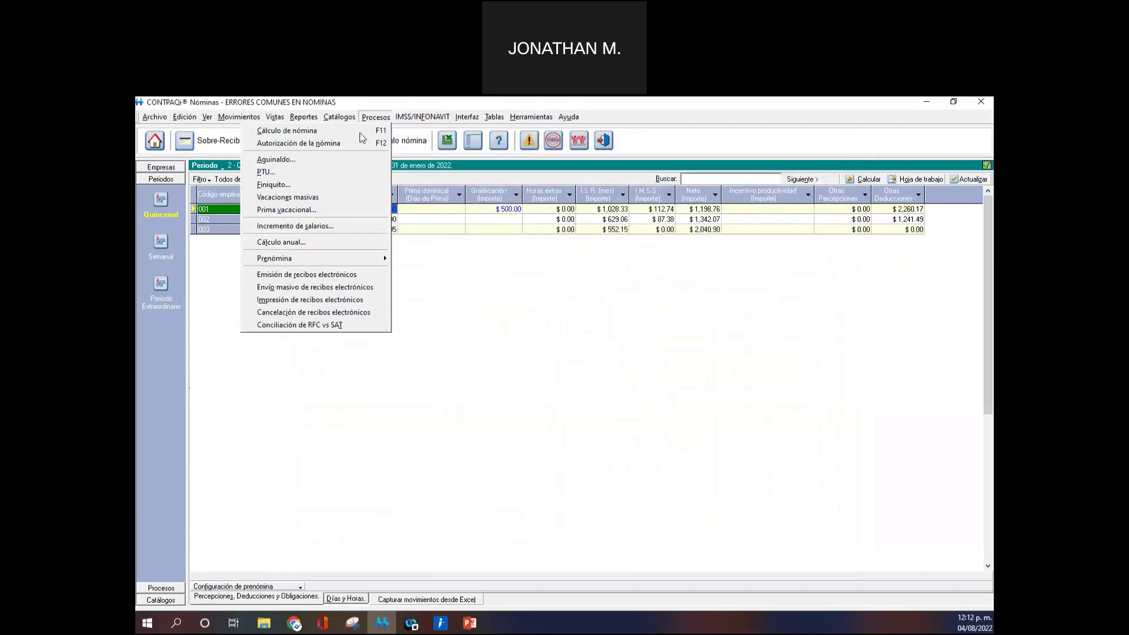
pyautogui.click(341, 144)
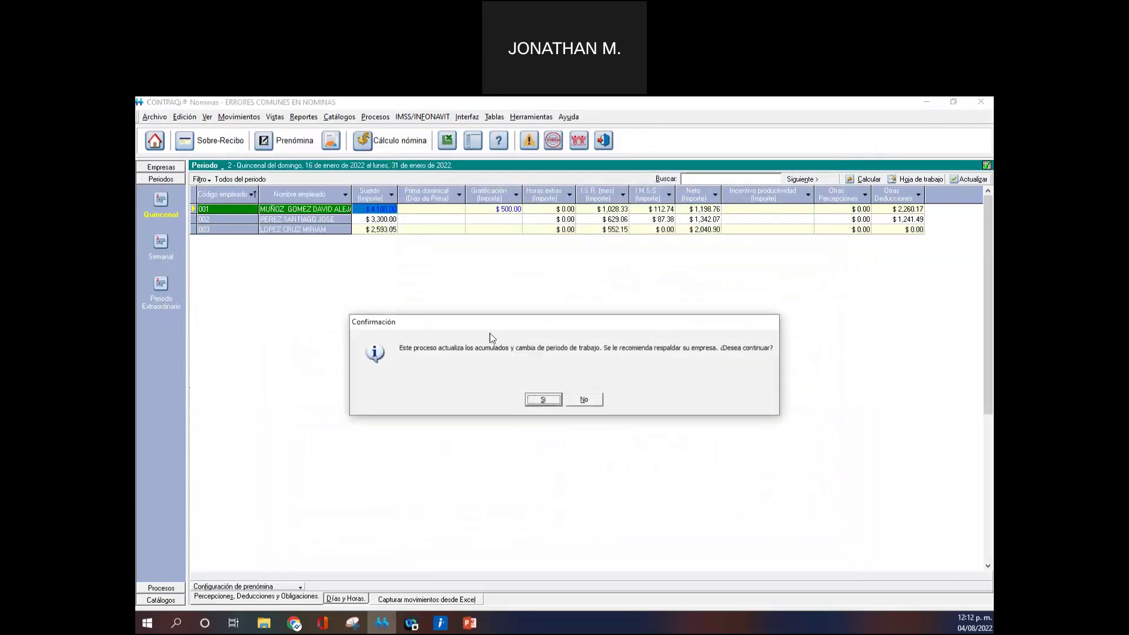
pyautogui.click(546, 401)
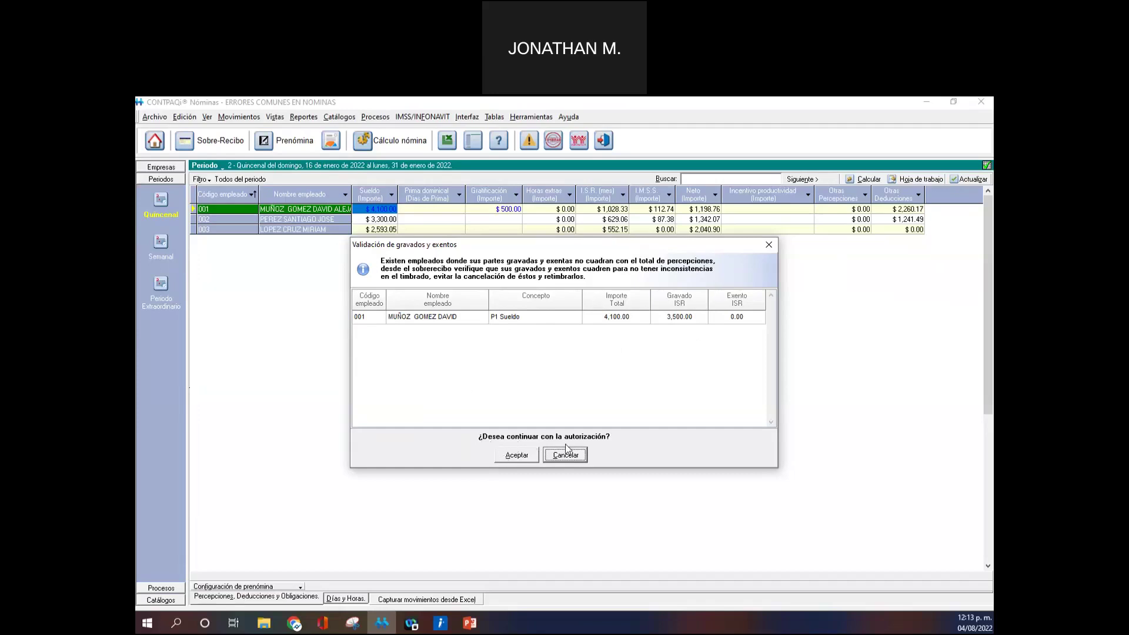
pyautogui.click(517, 455)
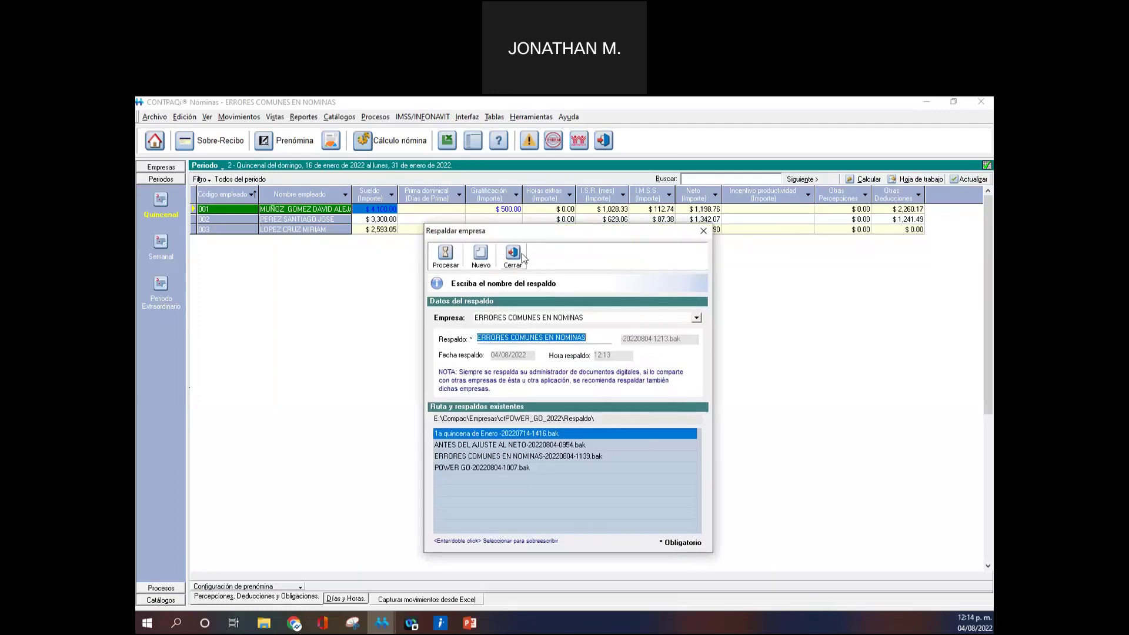
# Skip the Respaldar empresa backup and continue the authorization
pyautogui.click(514, 253)
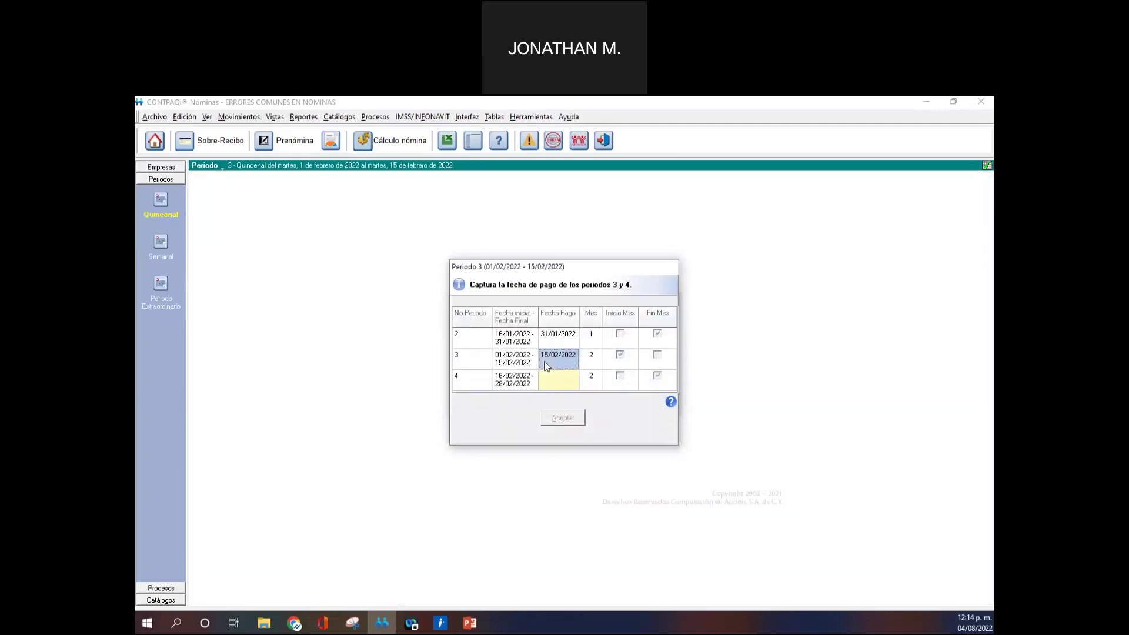
# Set period 4's payment date to 28/02/2022 and dismiss the Disposiciones obligations list
pyautogui.click(549, 378)
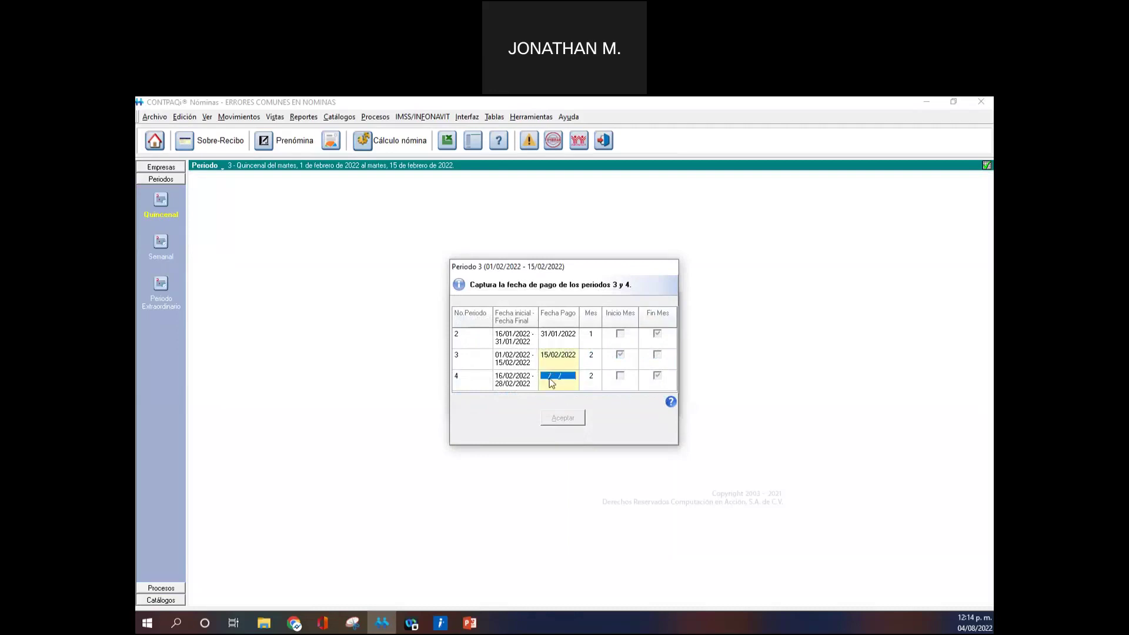
pyautogui.write('28/02/2022')
pyautogui.press('Return')
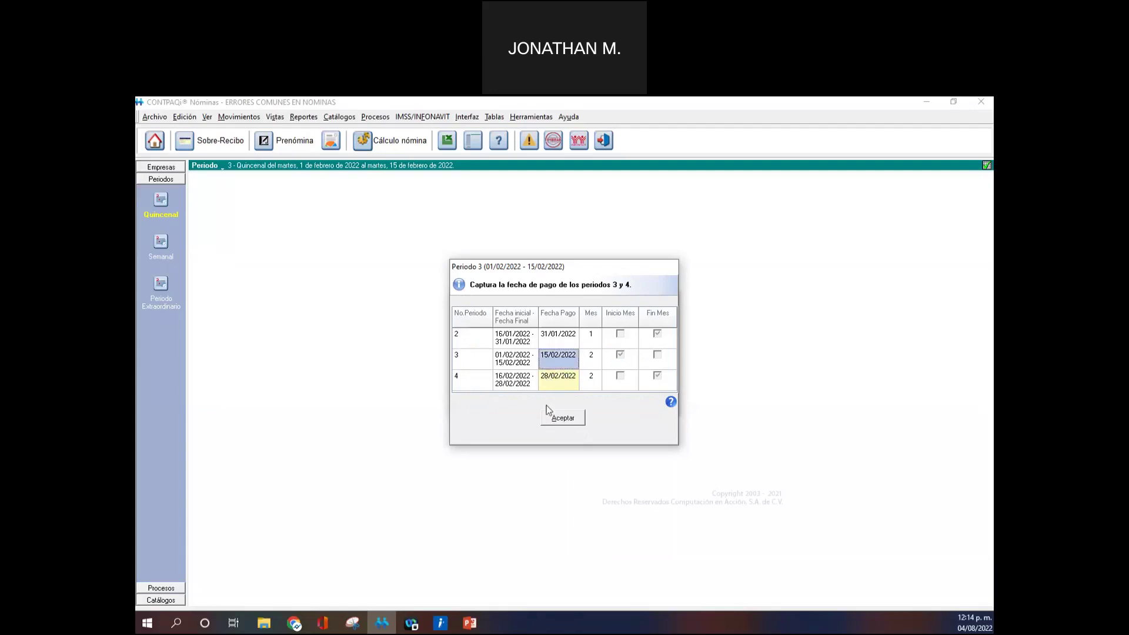
pyautogui.click(577, 421)
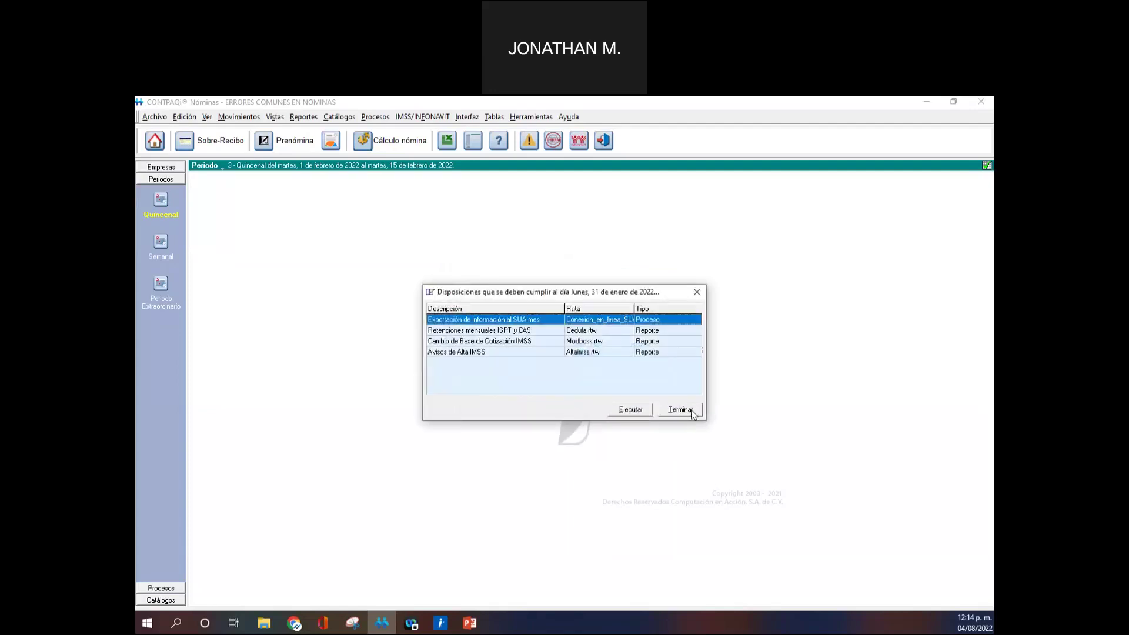
pyautogui.click(688, 408)
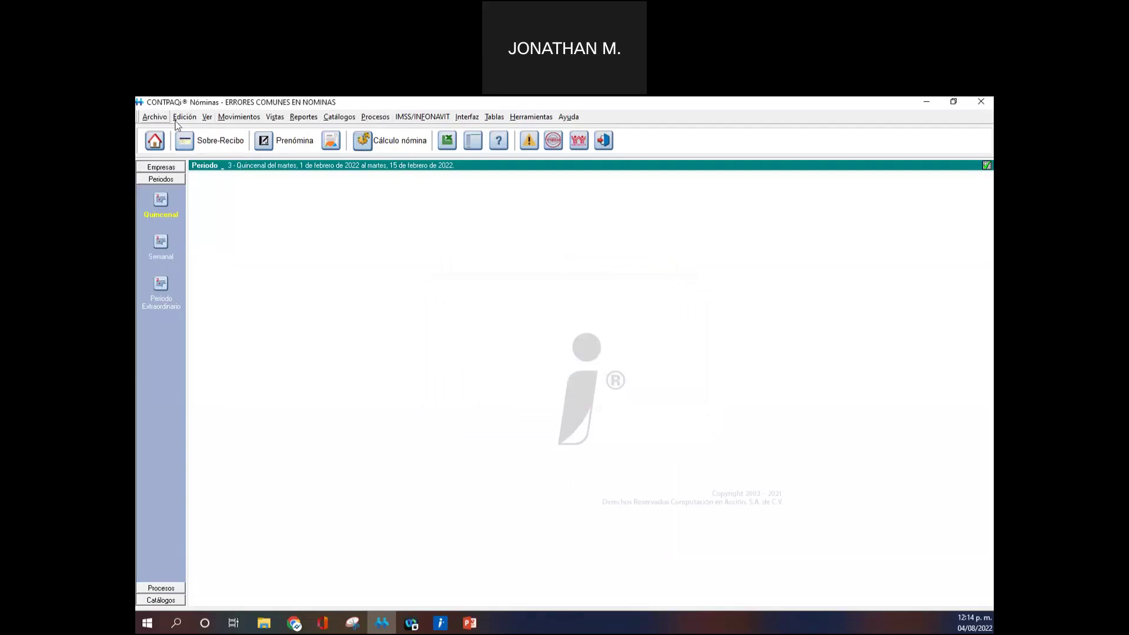
# Emit the period 2 receipts and stamp them with the SAT using the certificate password
pyautogui.click(552, 141)
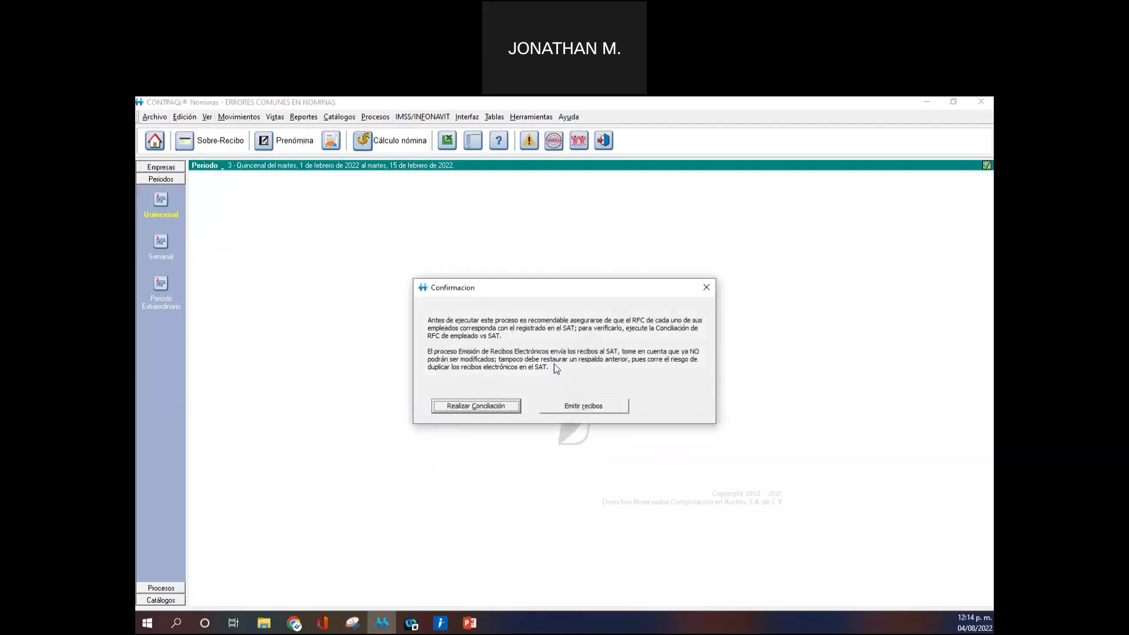
pyautogui.click(566, 406)
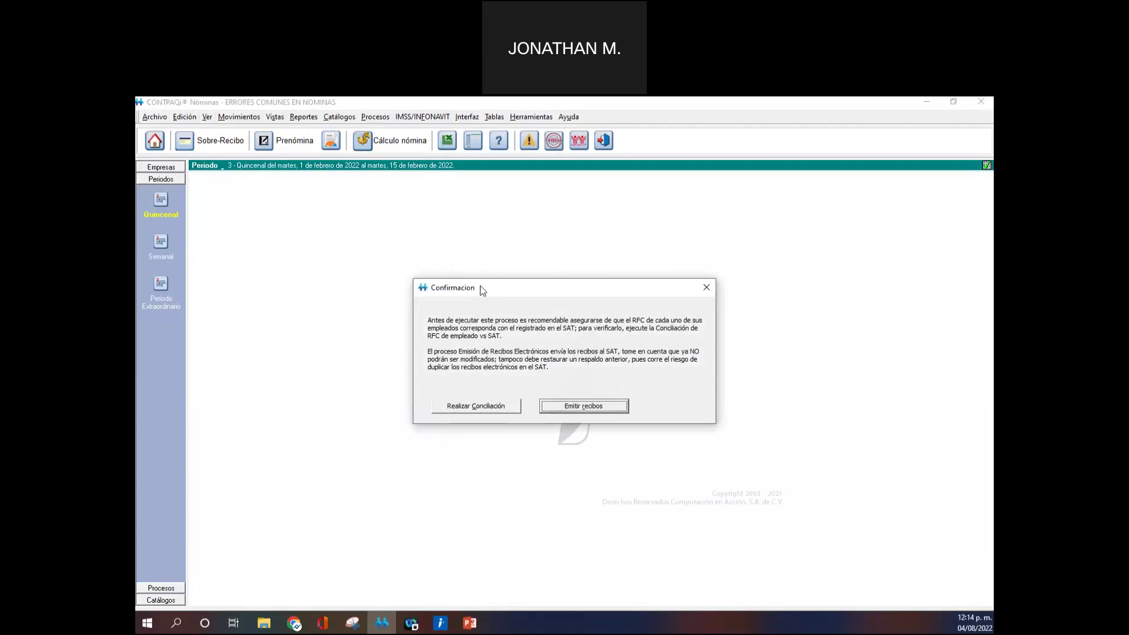
pyautogui.click(588, 337)
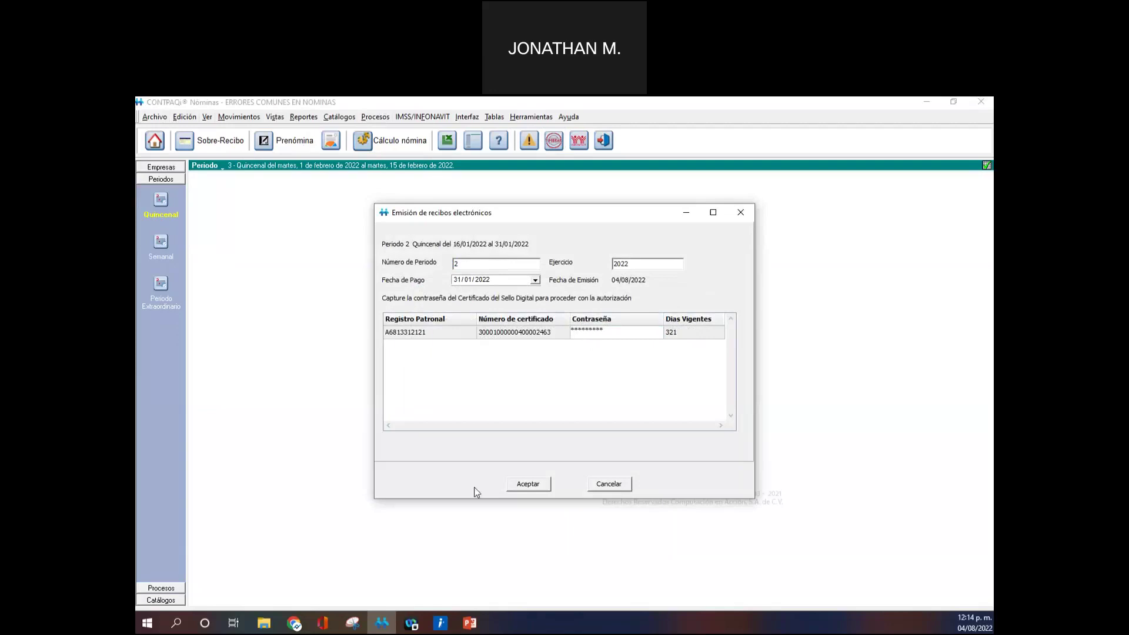
pyautogui.click(522, 482)
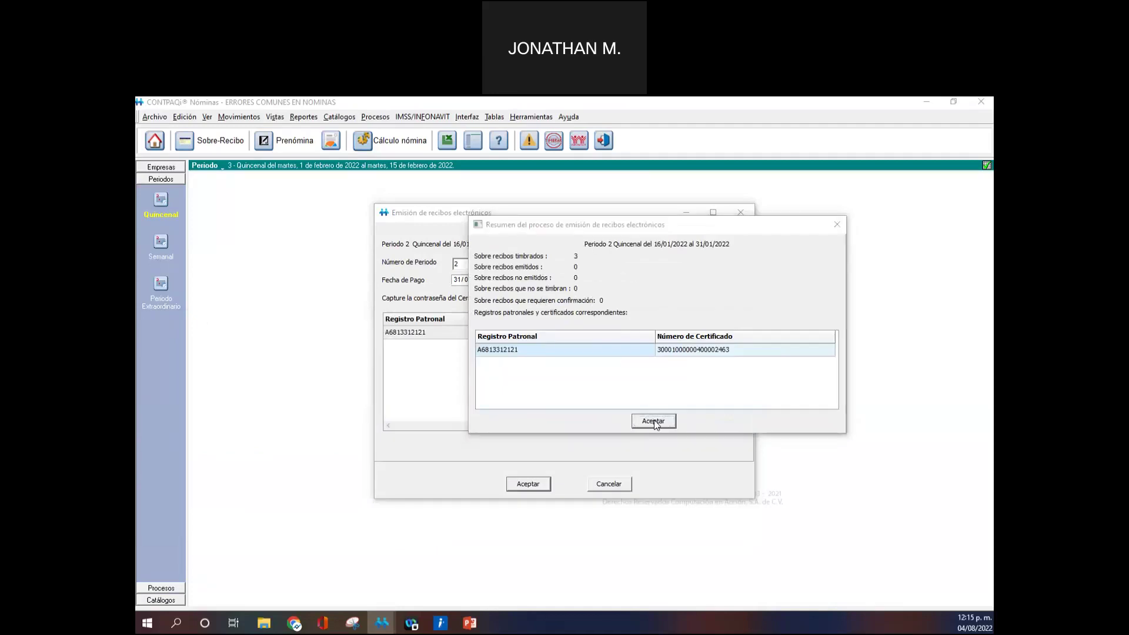
# Dismiss the stamping summary, log and receipt emission window
pyautogui.press('Return')
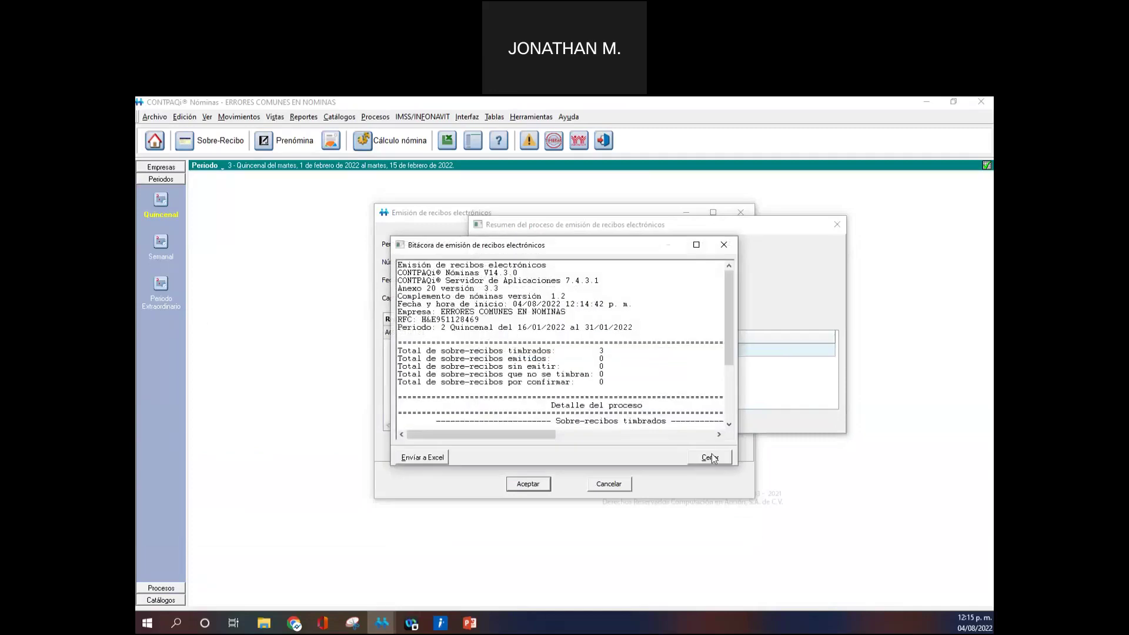
pyautogui.click(713, 457)
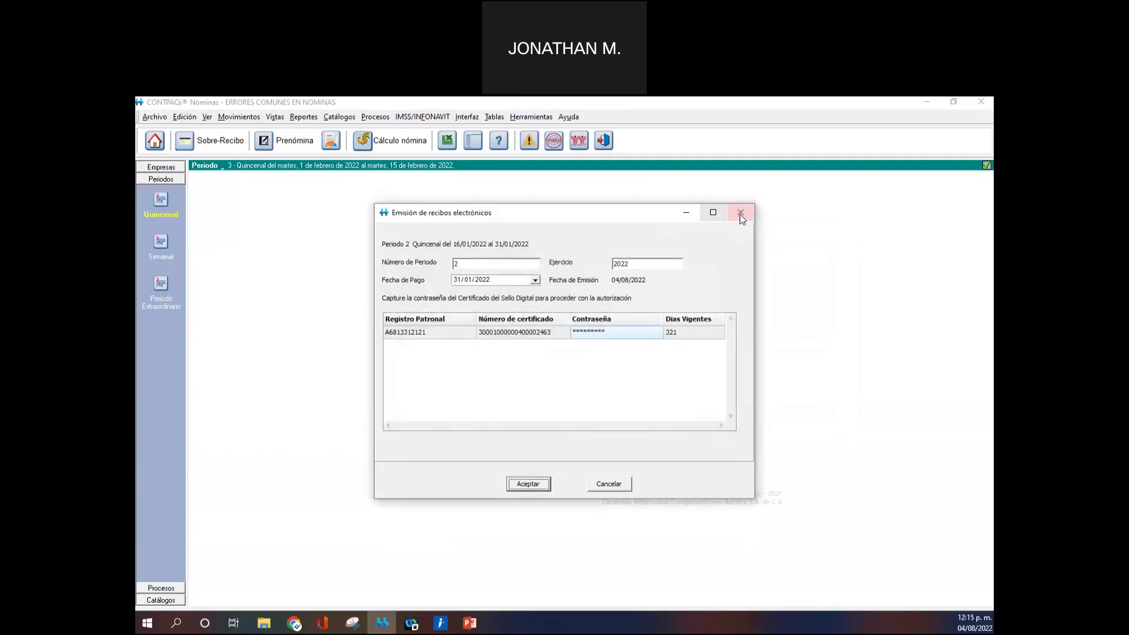
pyautogui.click(740, 212)
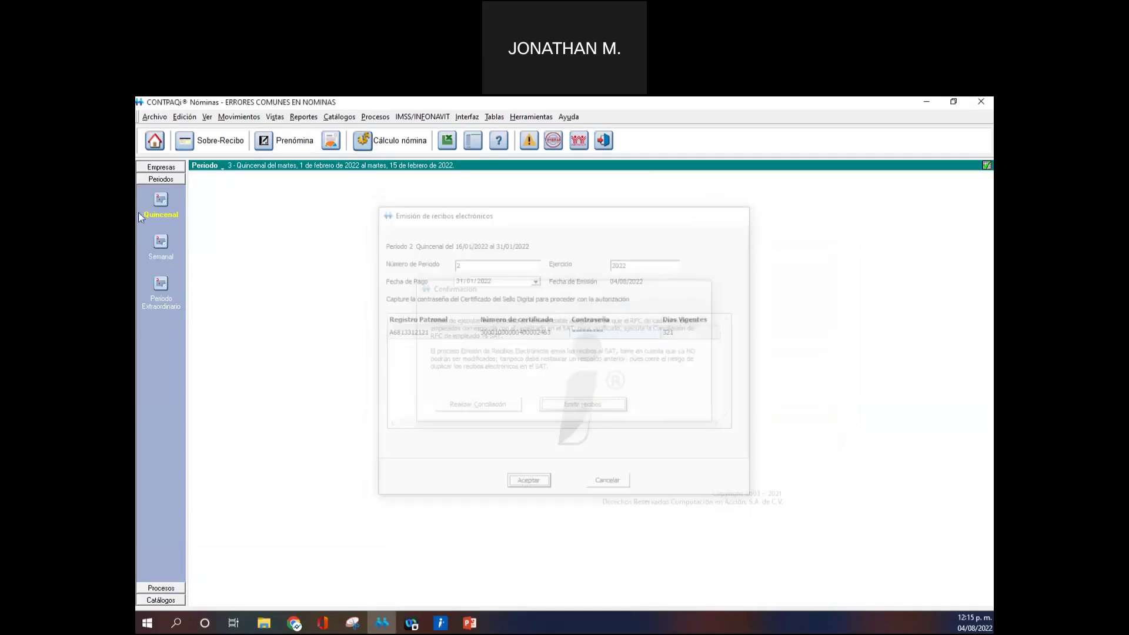
pyautogui.click(160, 119)
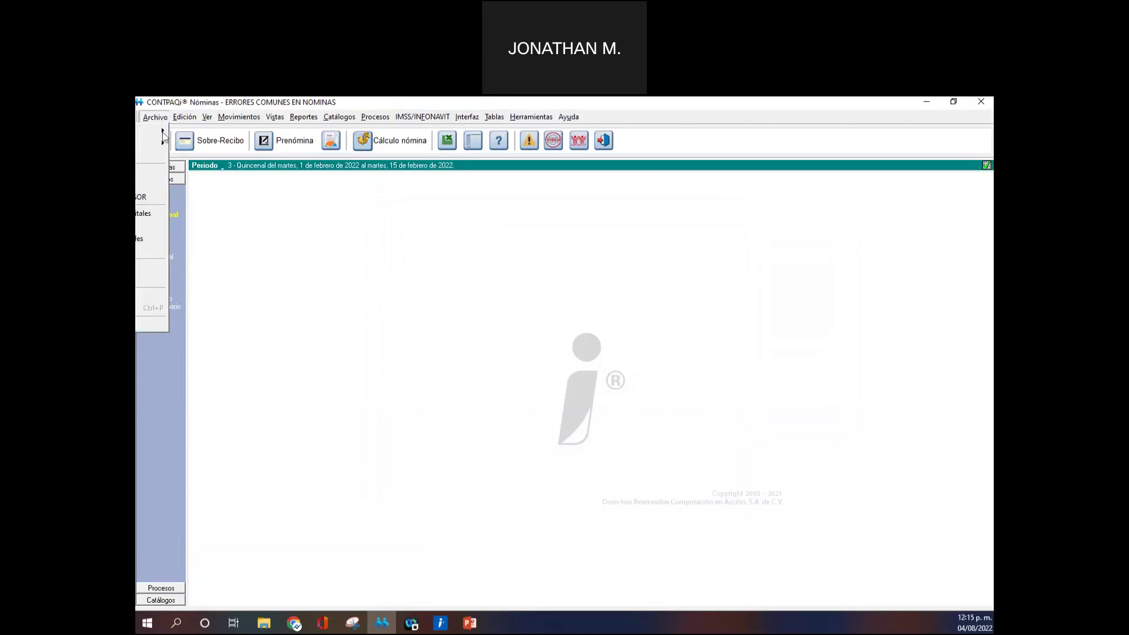
# Open XML Emitidos, select the period 2 receipts and expand the receipt preview full-screen
pyautogui.click(151, 215)
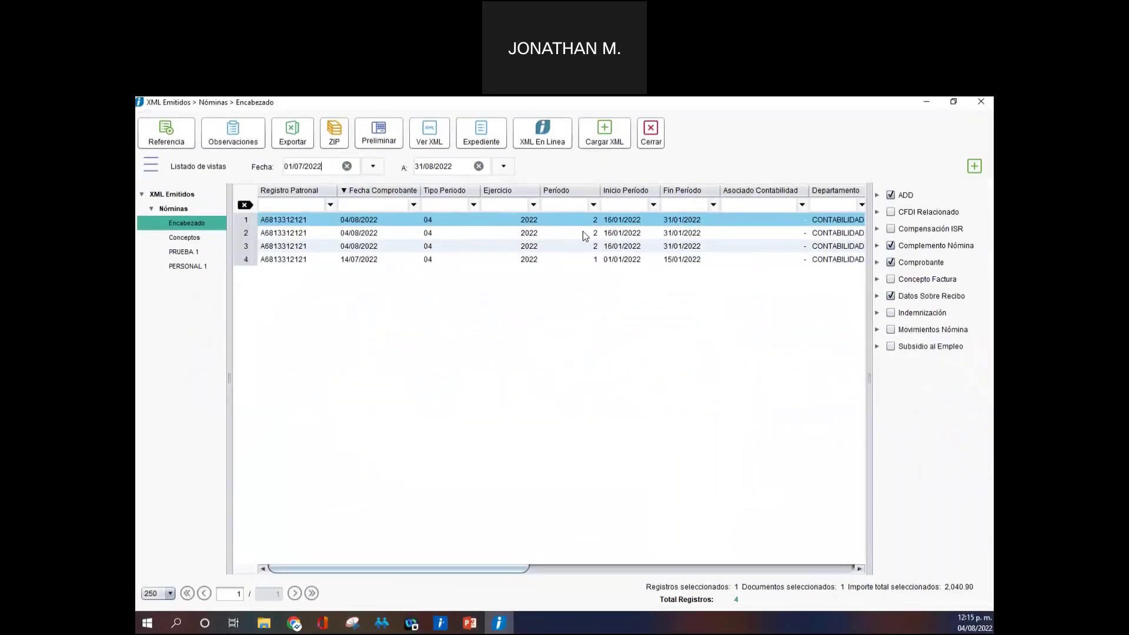
pyautogui.click(581, 236)
pyautogui.click(563, 245)
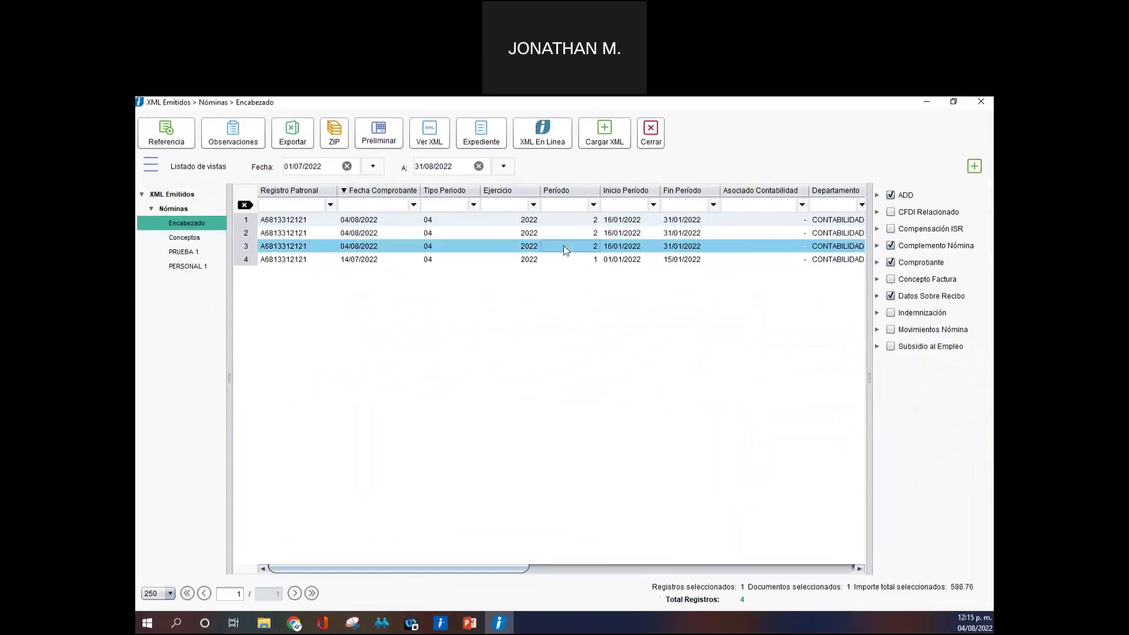
pyautogui.press('Right')
pyautogui.press('Right')
pyautogui.press('Right')
pyautogui.press('Right')
pyautogui.press('Right')
pyautogui.press('Right')
pyautogui.press('Right')
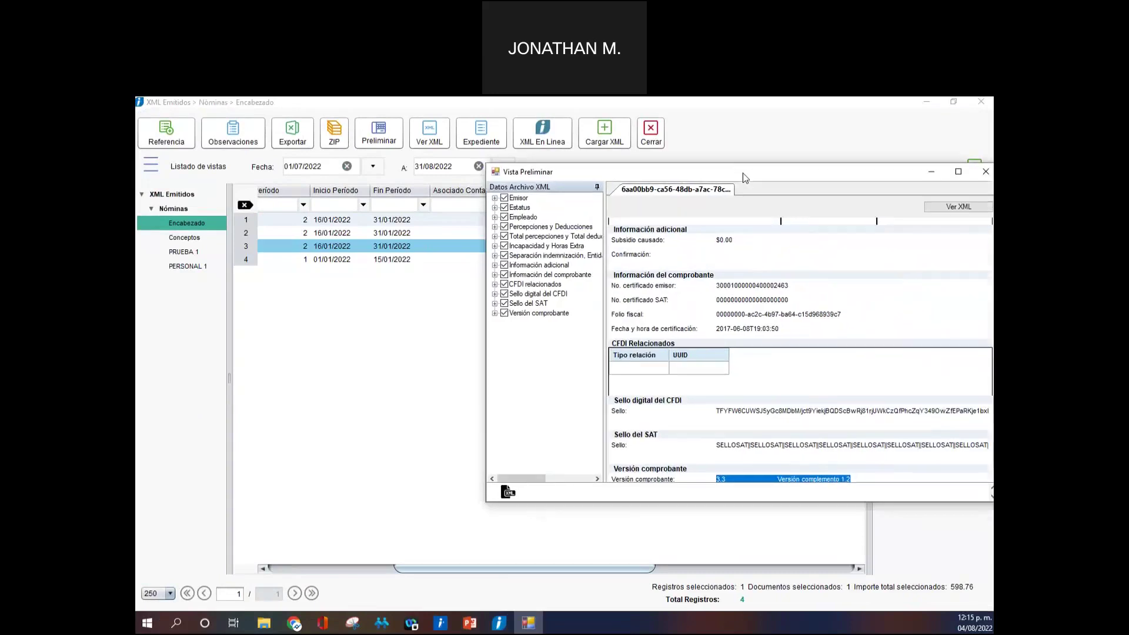
pyautogui.doubleClick(742, 173)
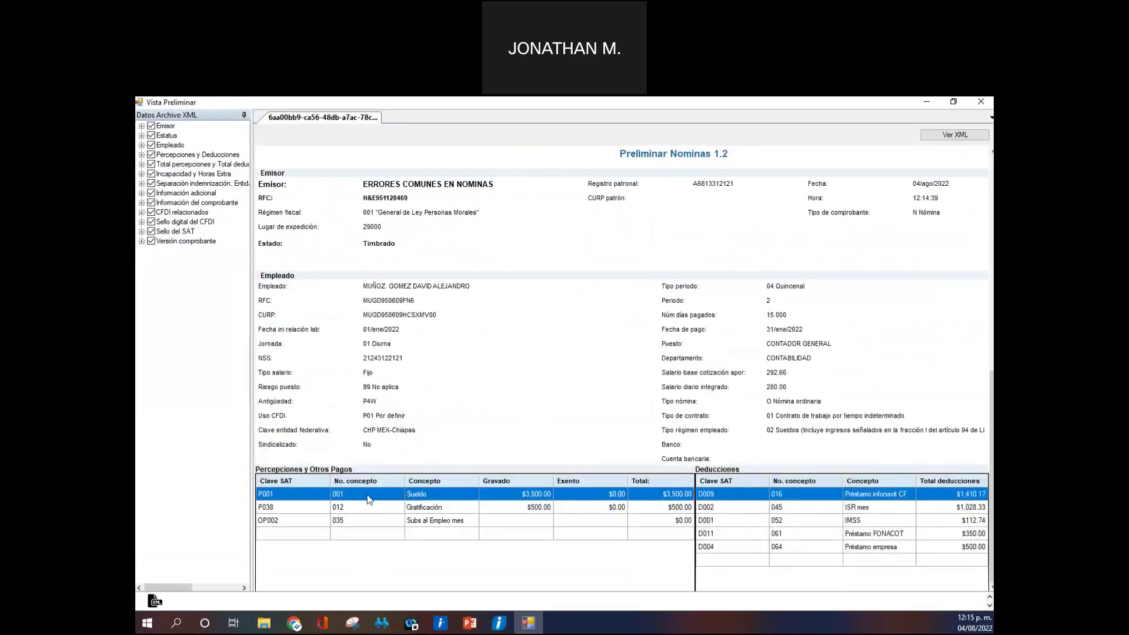
# Scroll the receipt preview down to its totals, then minimize it and close XML Emitidos
pyautogui.scroll(-1, 338, 489)
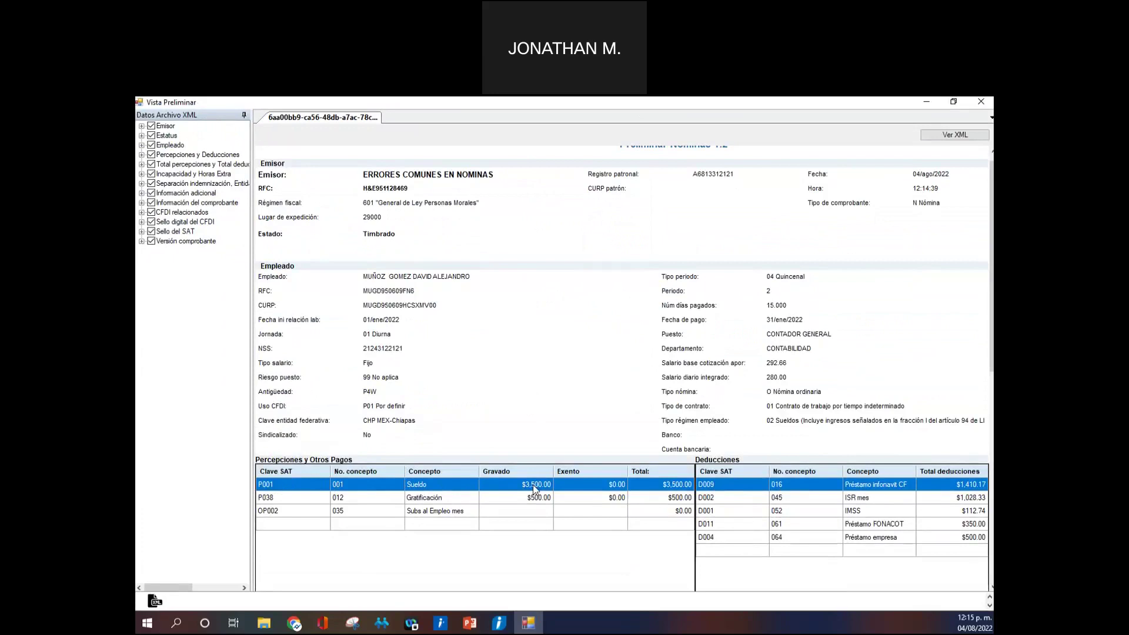
pyautogui.scroll(-2, 532, 485)
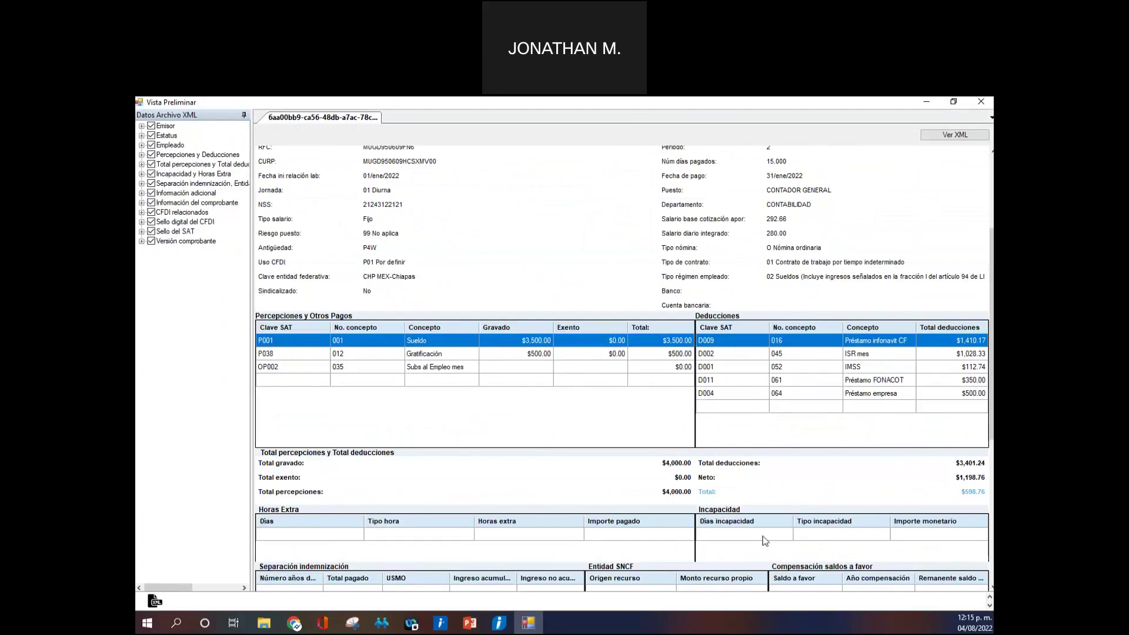
pyautogui.scroll(-1, 729, 508)
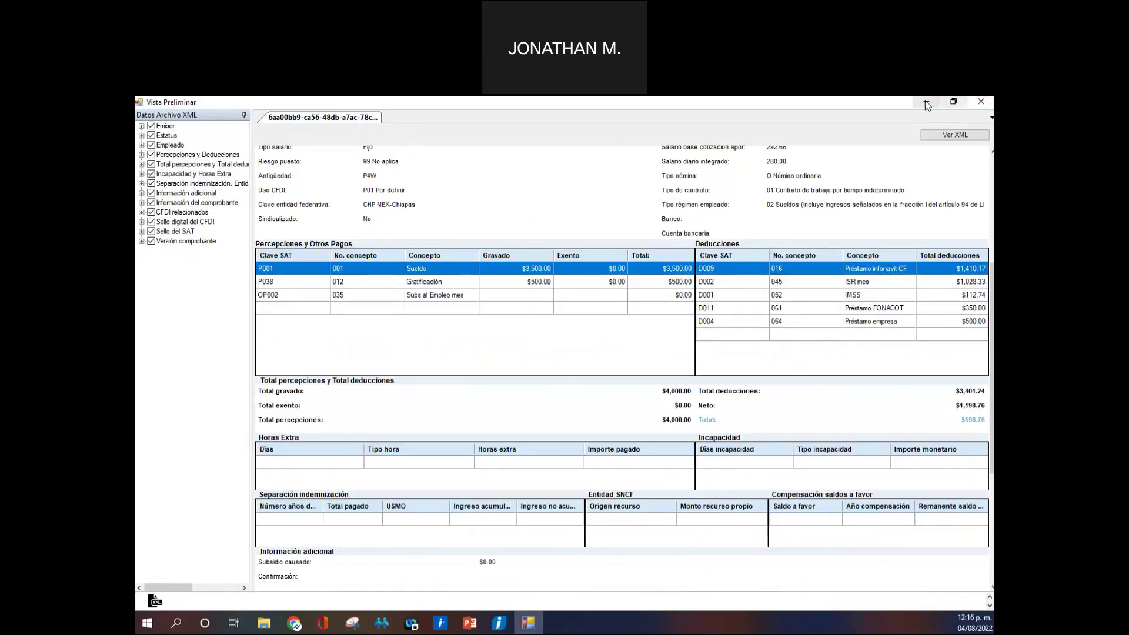
pyautogui.click(927, 103)
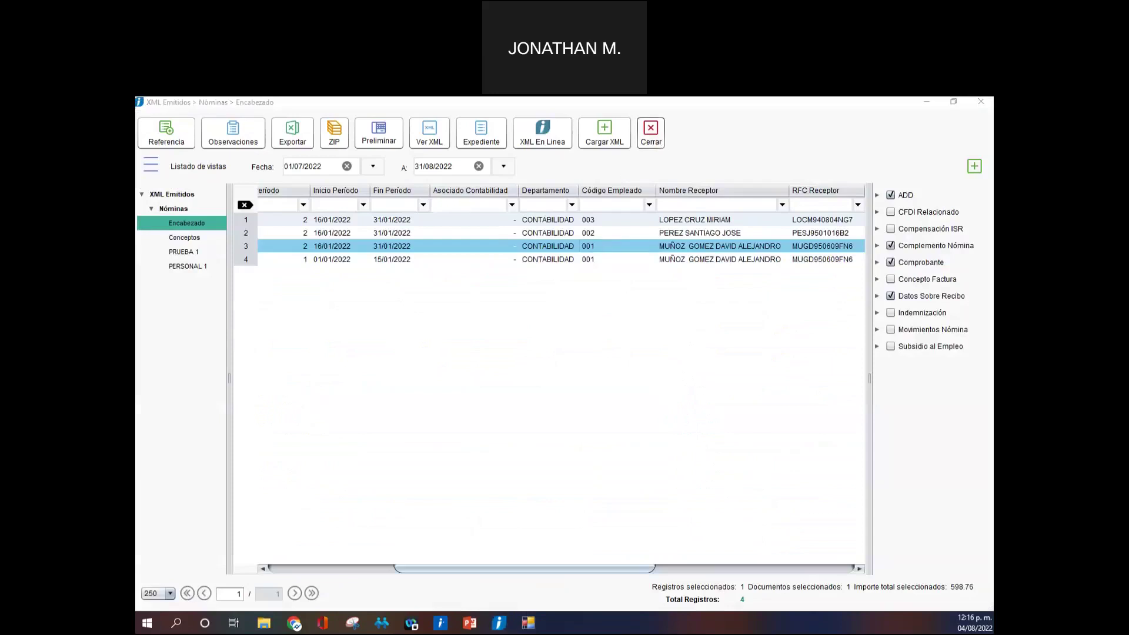
pyautogui.click(650, 132)
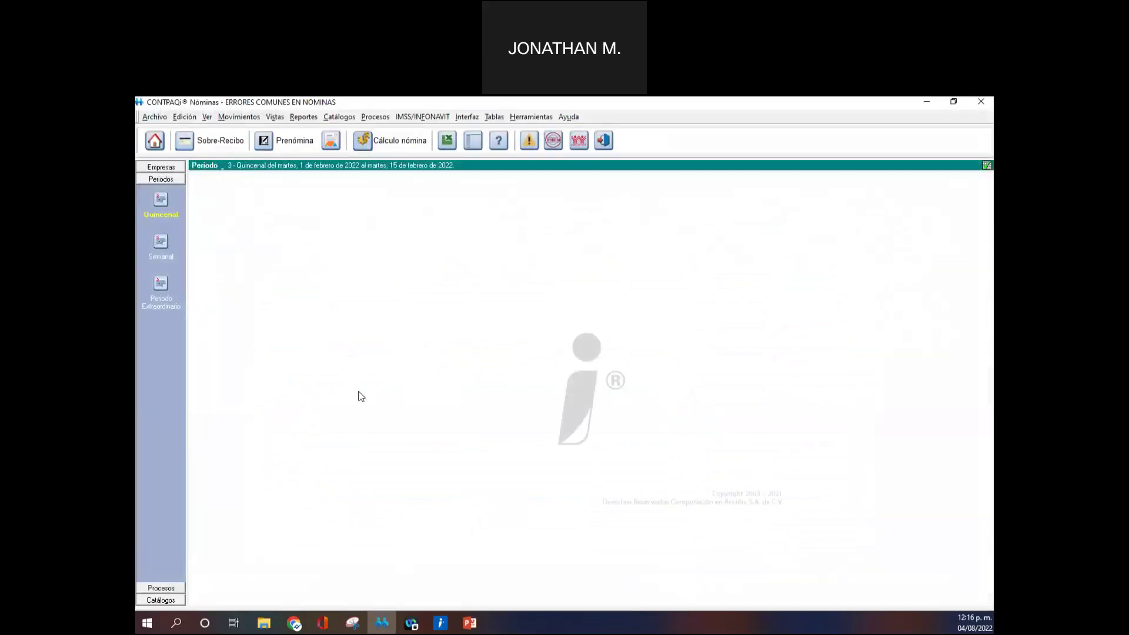
# Print employee 001's period 2 electronic receipt for both employer registrations, view it, and close the viewer
pyautogui.click(387, 117)
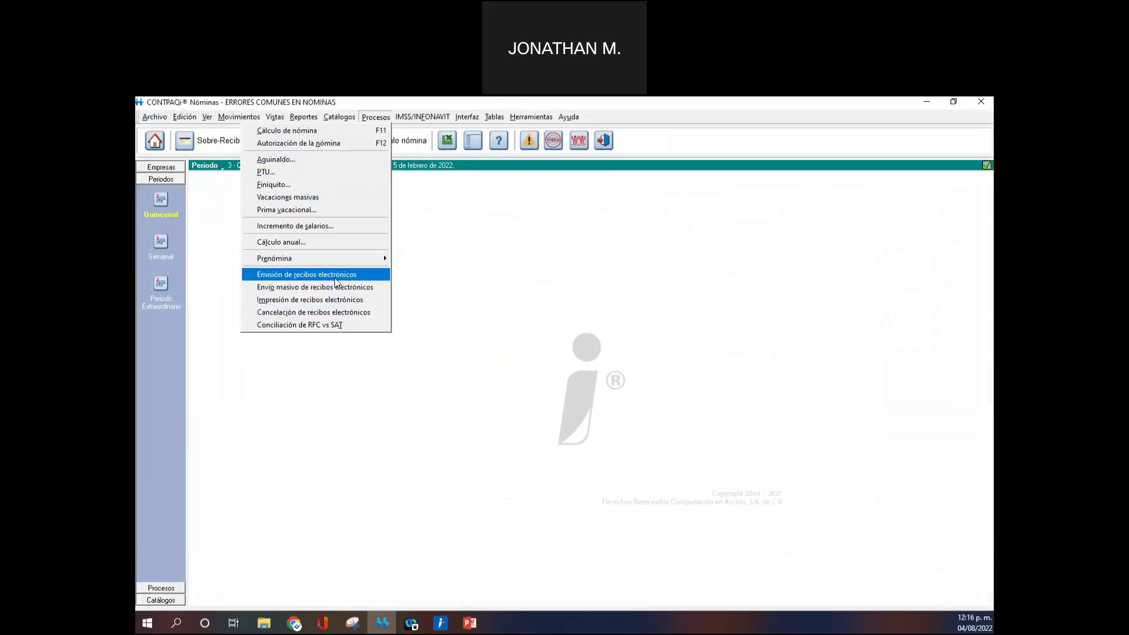
pyautogui.click(324, 301)
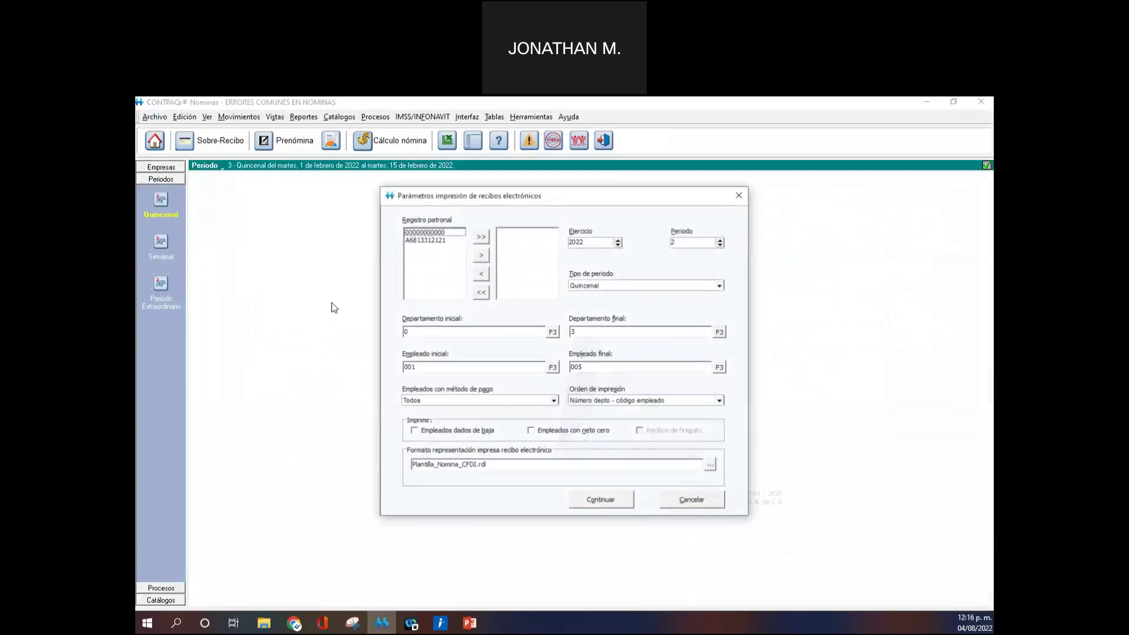
pyautogui.click(481, 236)
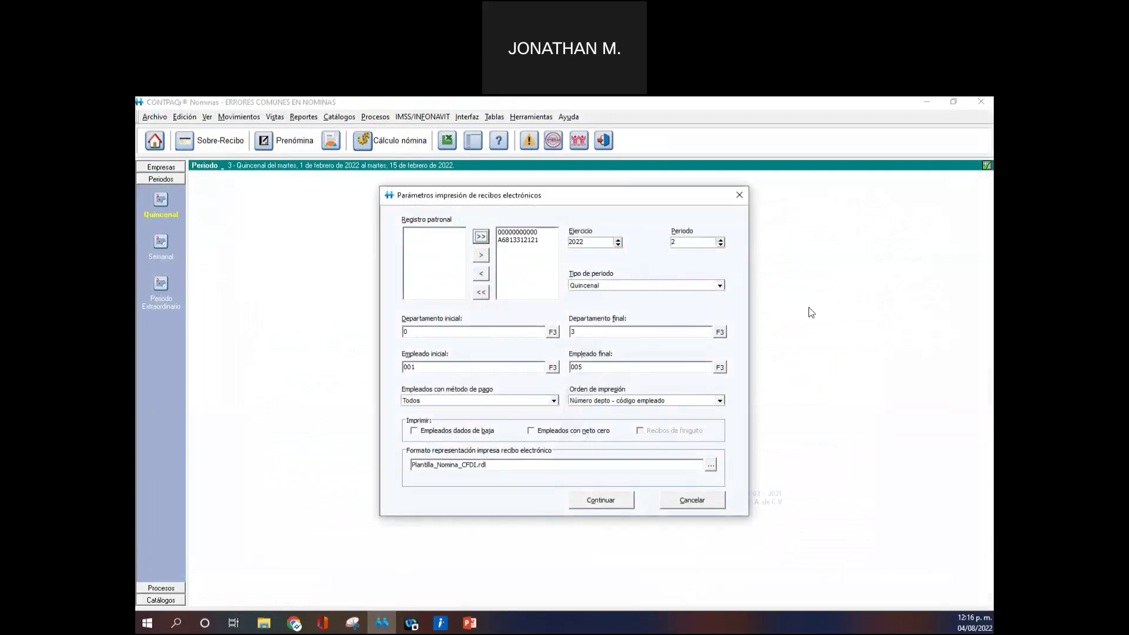
pyautogui.click(553, 367)
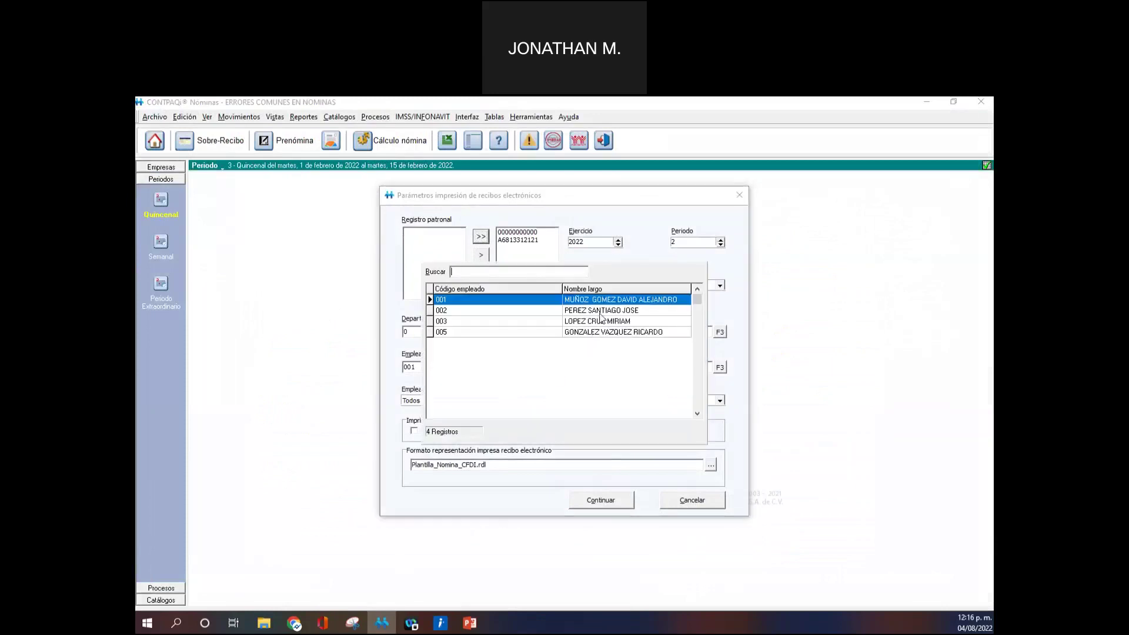
pyautogui.doubleClick(617, 306)
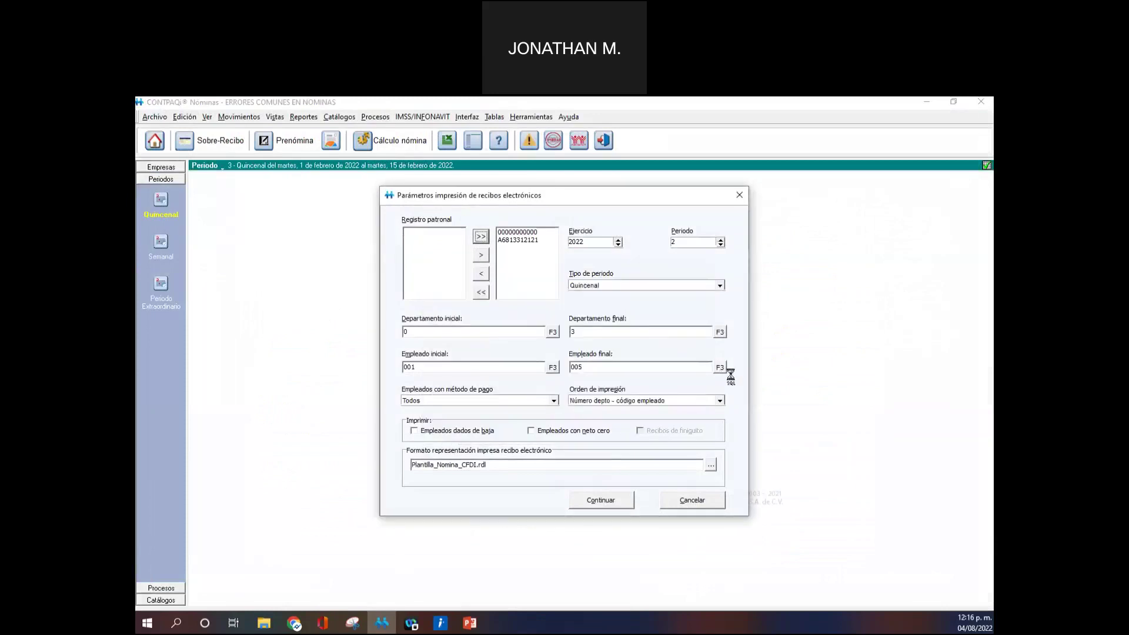
pyautogui.click(720, 367)
pyautogui.doubleClick(629, 304)
pyautogui.click(607, 500)
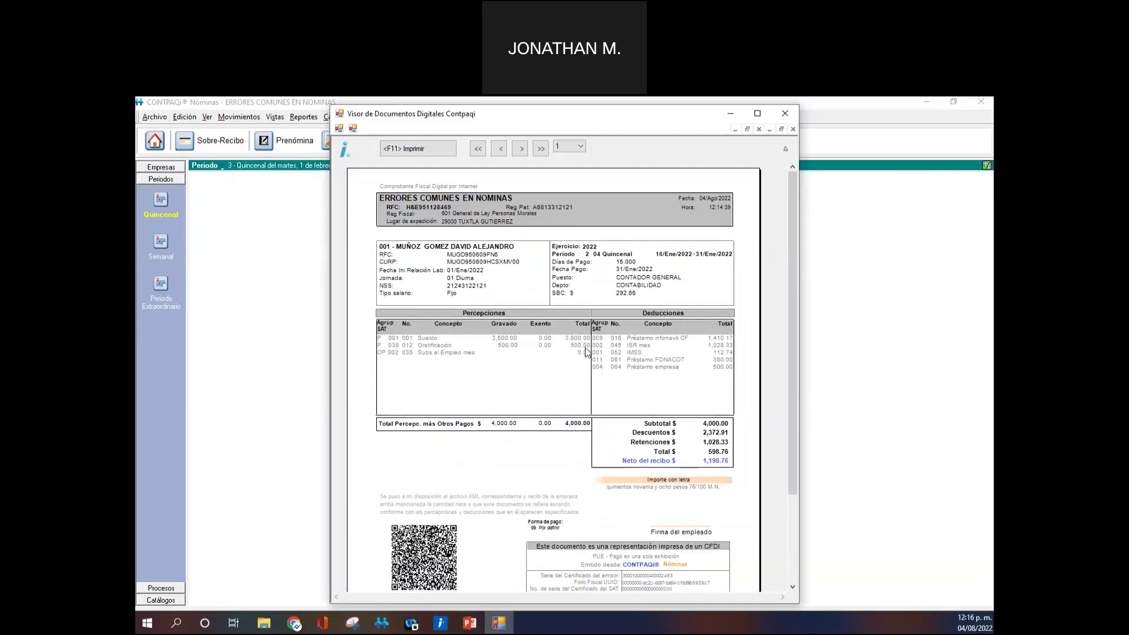
pyautogui.click(785, 113)
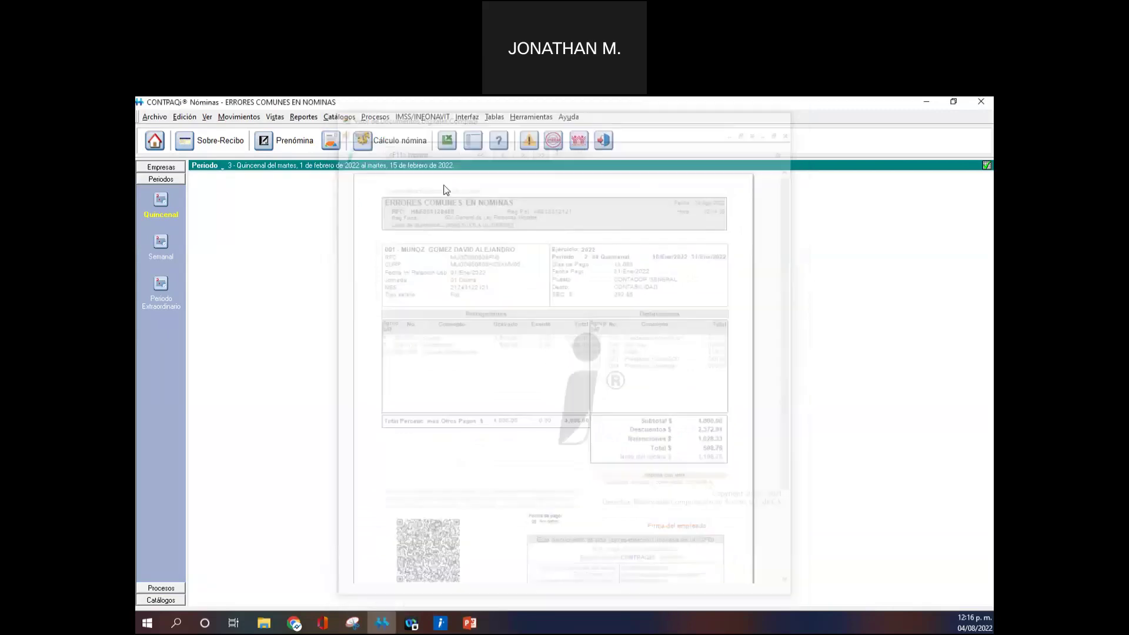
# Switch the working period to 02 and open its Prenómina grid
pyautogui.click(217, 167)
pyautogui.click(258, 205)
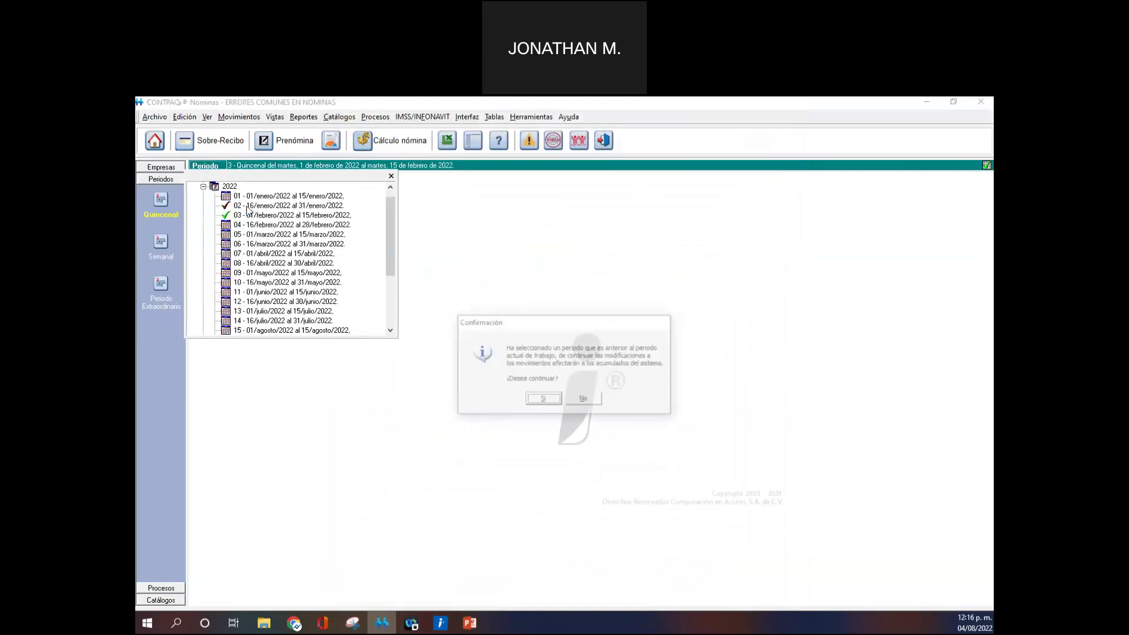
pyautogui.click(541, 402)
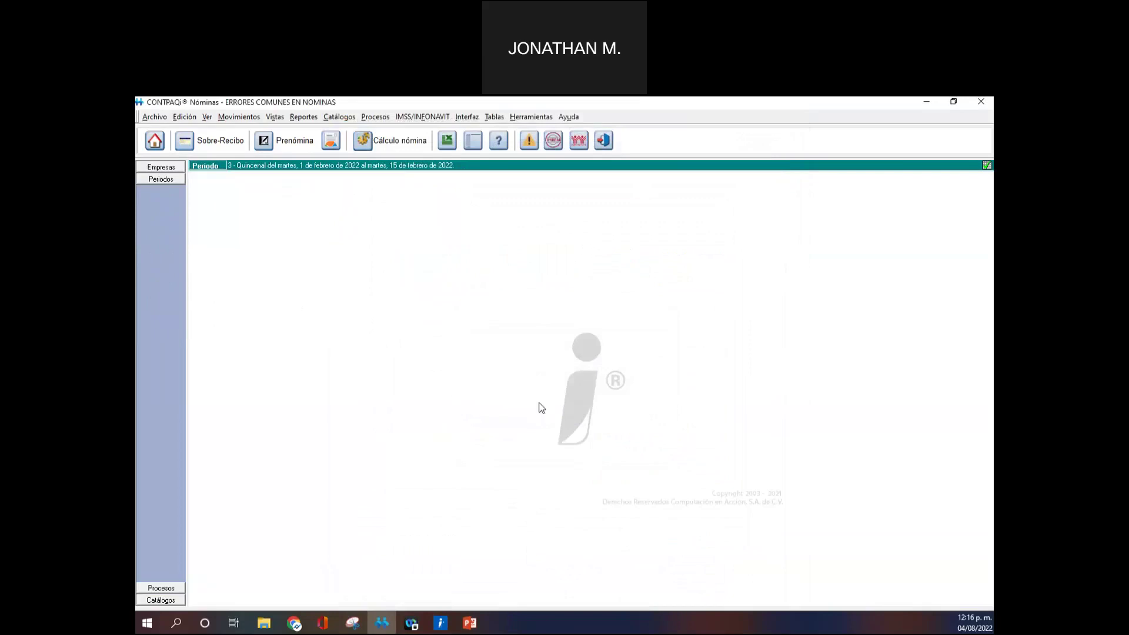
pyautogui.click(288, 141)
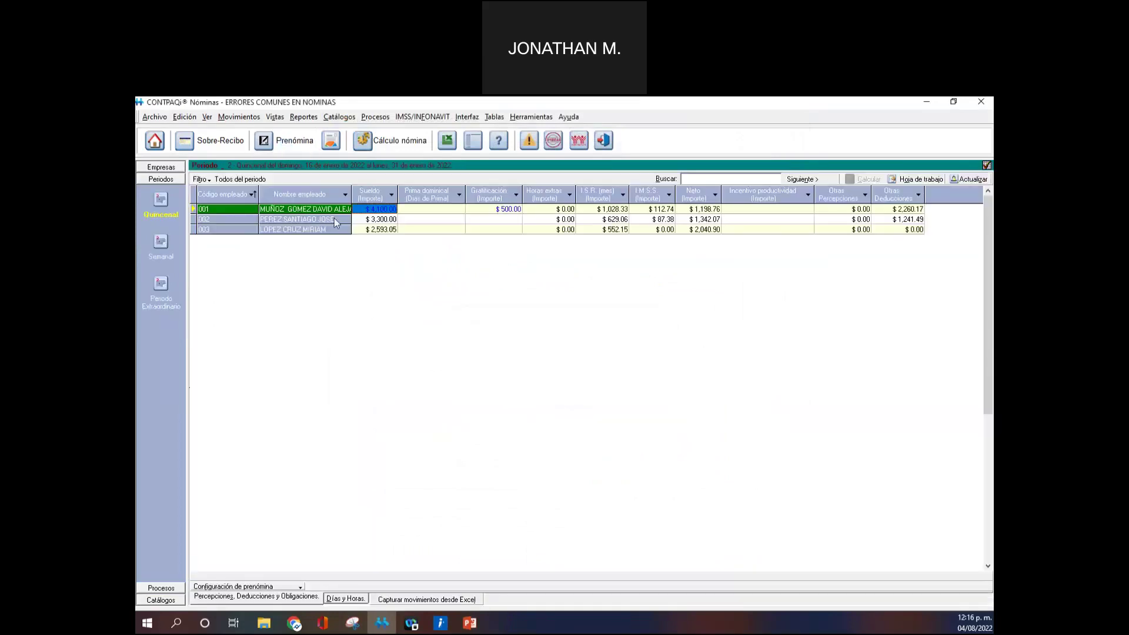
# Review employee 001's Sueldo detail: 4,100.00 total, 3,500.00 ISR-taxable, then close the receipt
pyautogui.rightClick(335, 212)
pyautogui.click(362, 220)
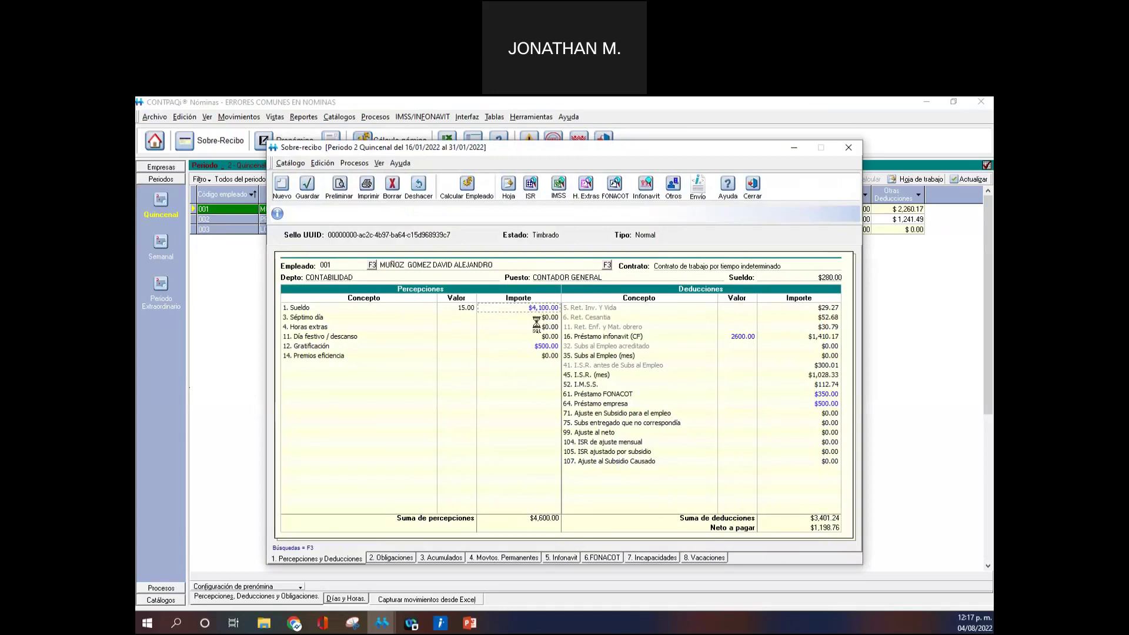
pyautogui.doubleClick(524, 309)
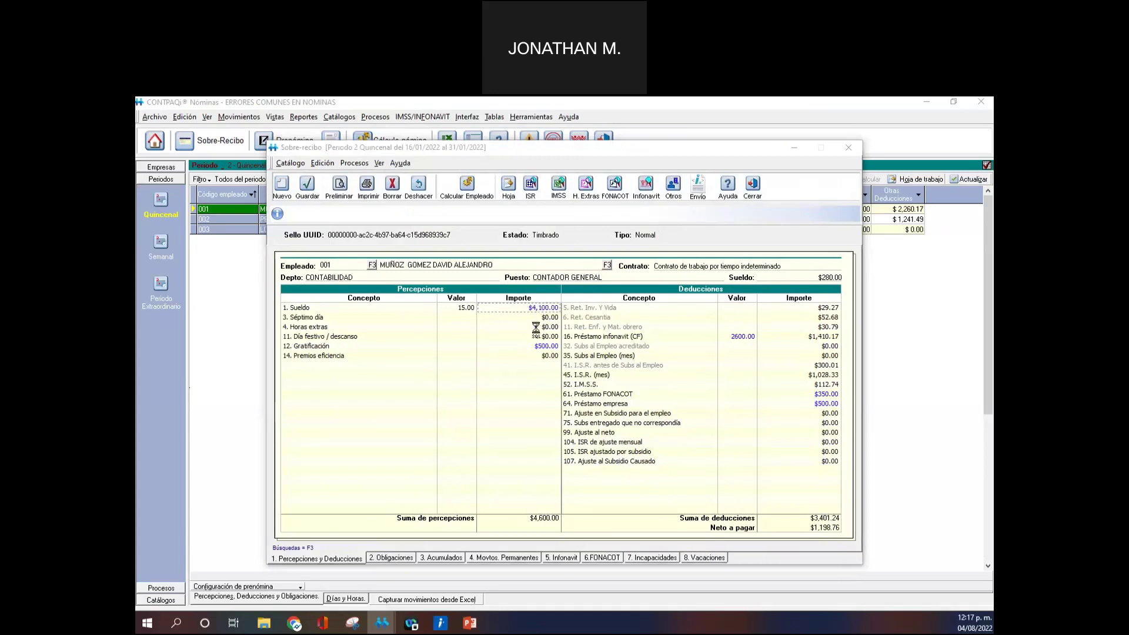
pyautogui.click(600, 355)
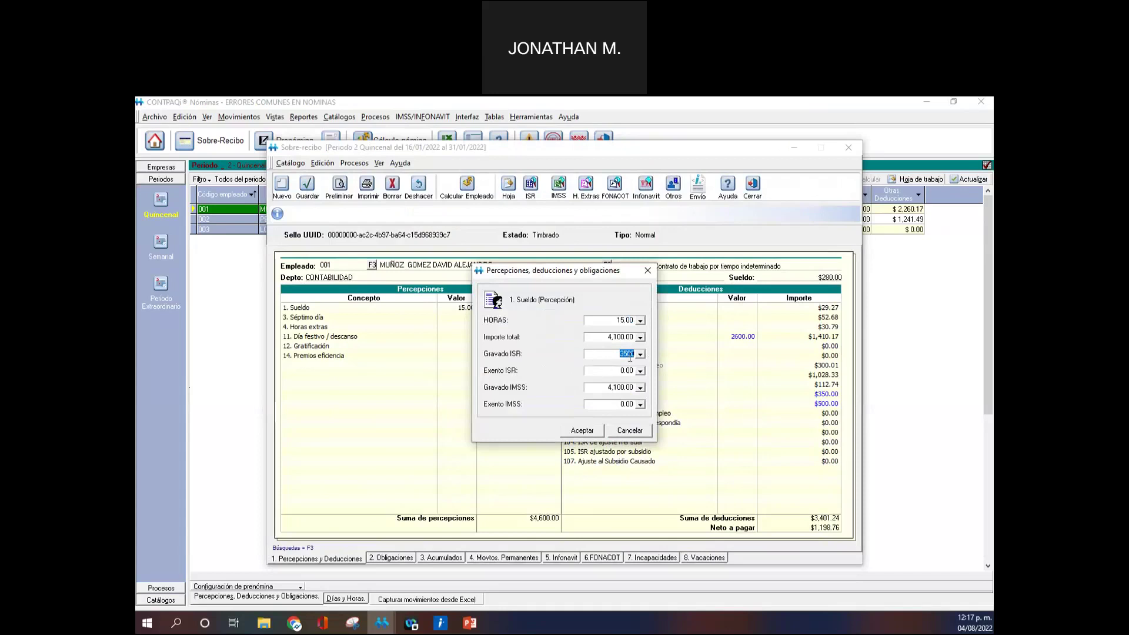
pyautogui.click(627, 340)
pyautogui.click(647, 271)
pyautogui.click(748, 188)
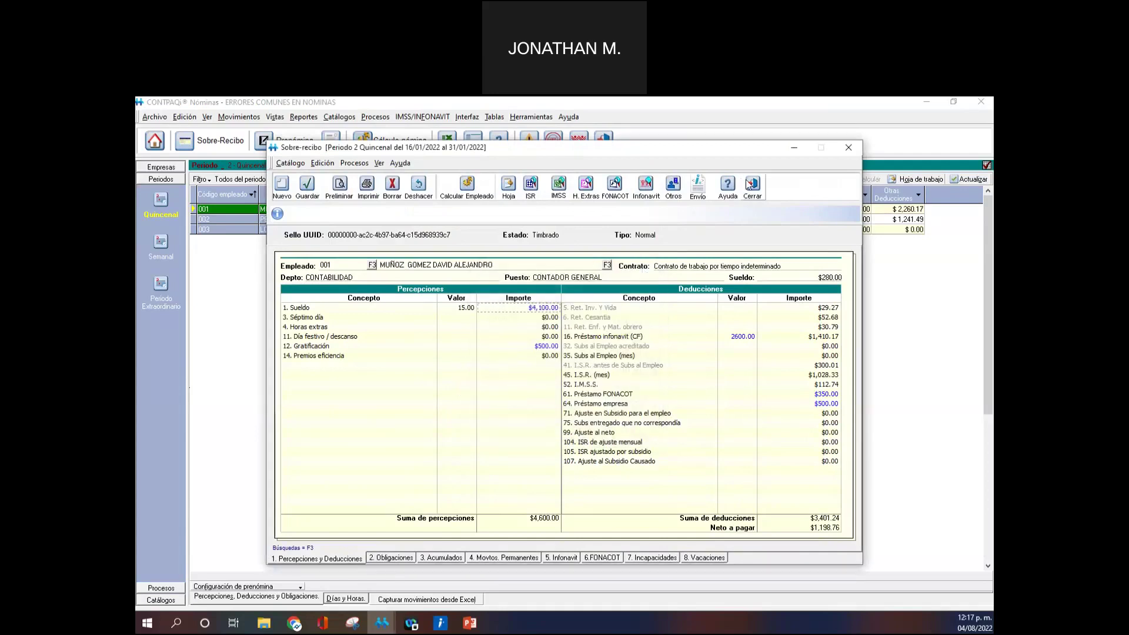
pyautogui.click(206, 167)
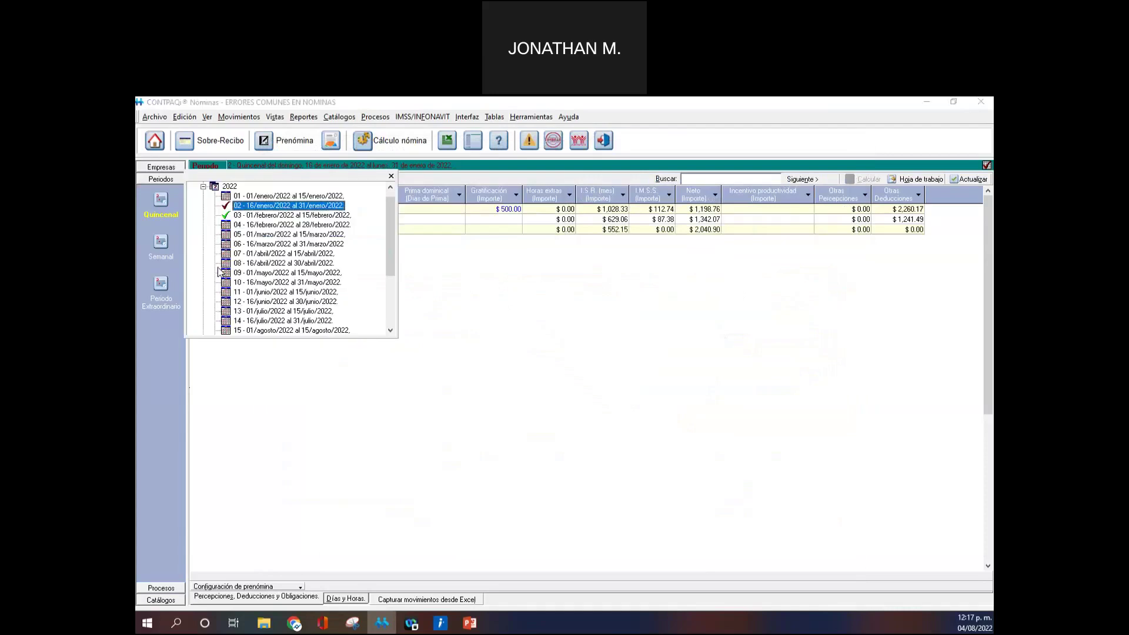
# Reselect Quincenal period 03 (1–15 February 2022) and display the About window showing version V14.3.2
pyautogui.click(252, 217)
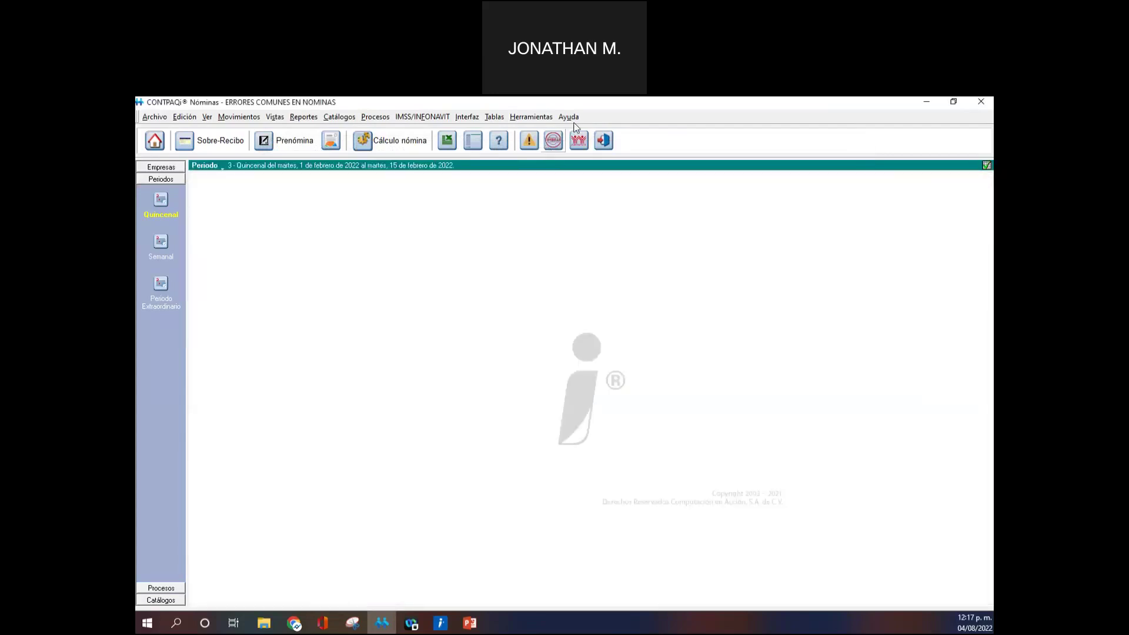
pyautogui.click(568, 117)
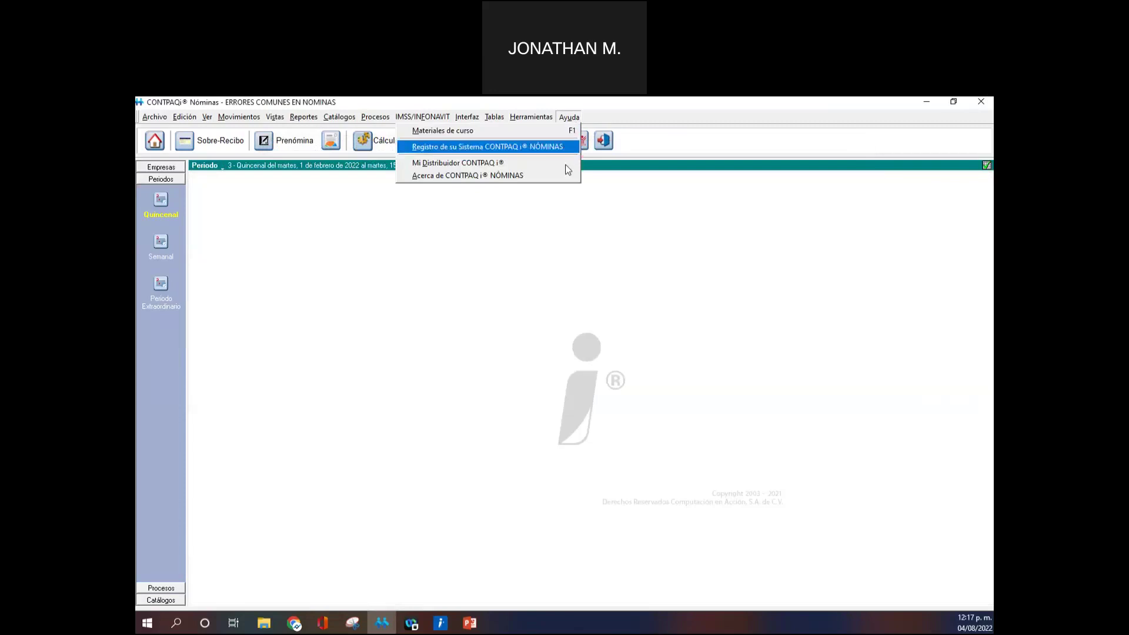
pyautogui.click(544, 170)
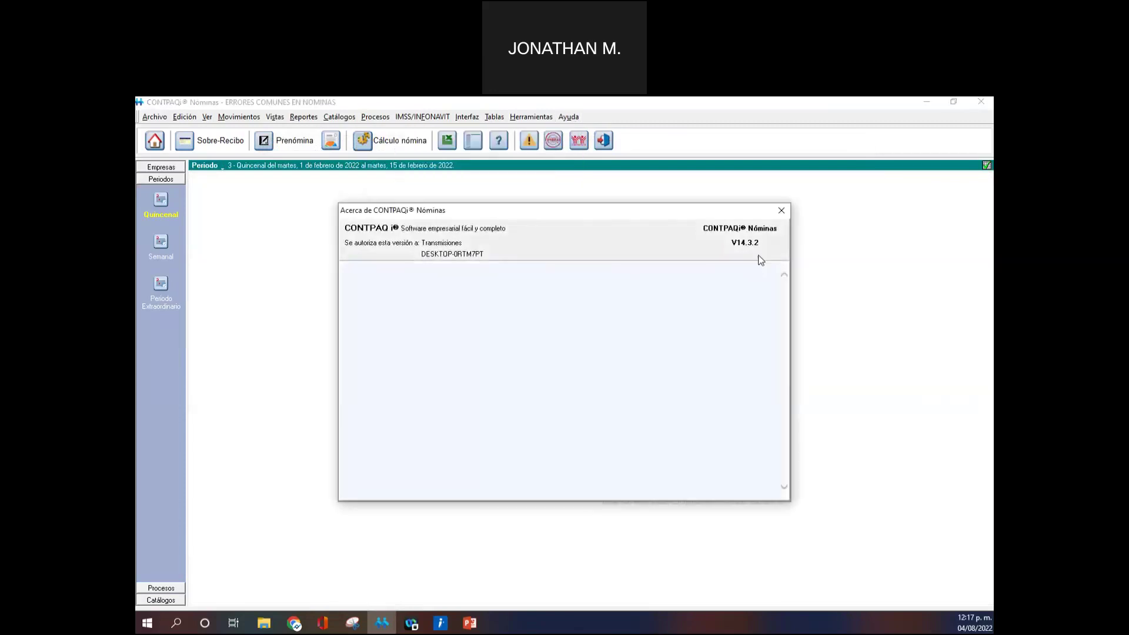